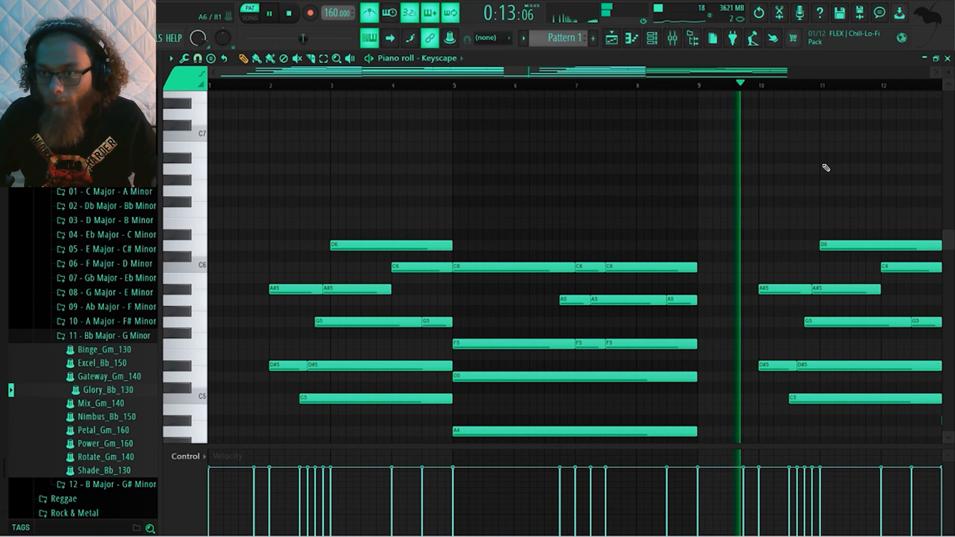
Stop playback with the metronome turned off, and move the G4 note between bars 9 and 10 slightly earlier
scroll(825, 167, "down", 1)
scroll(826, 168, "down", 4)
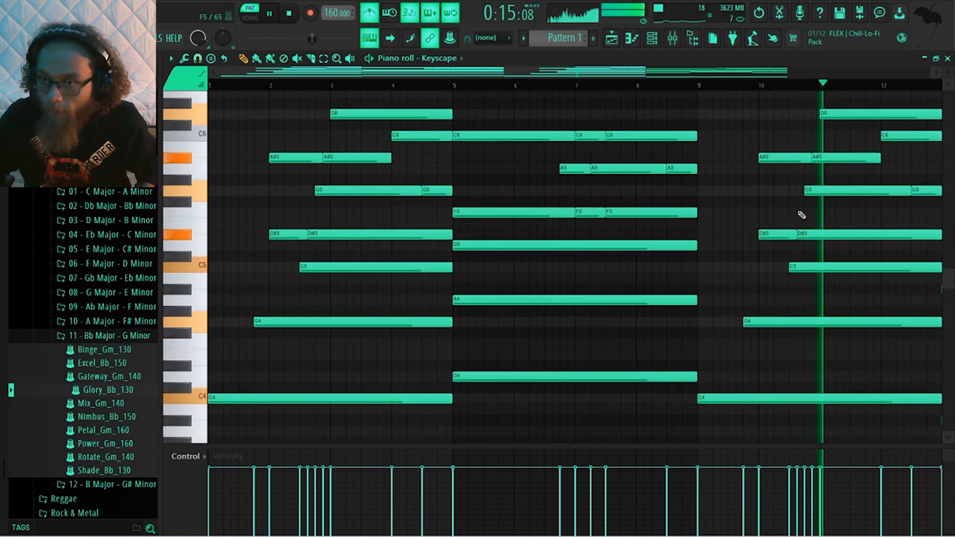
key("space")
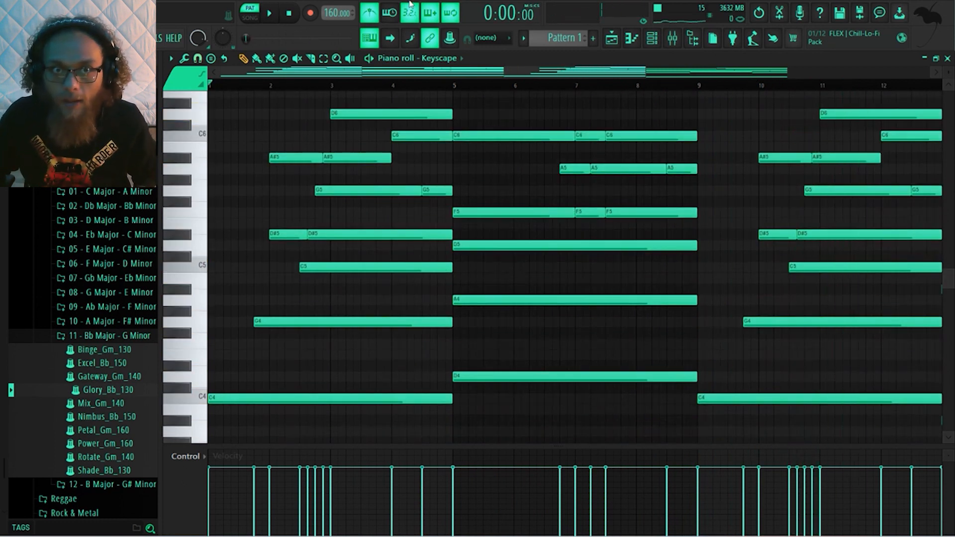
left_click(378, 12)
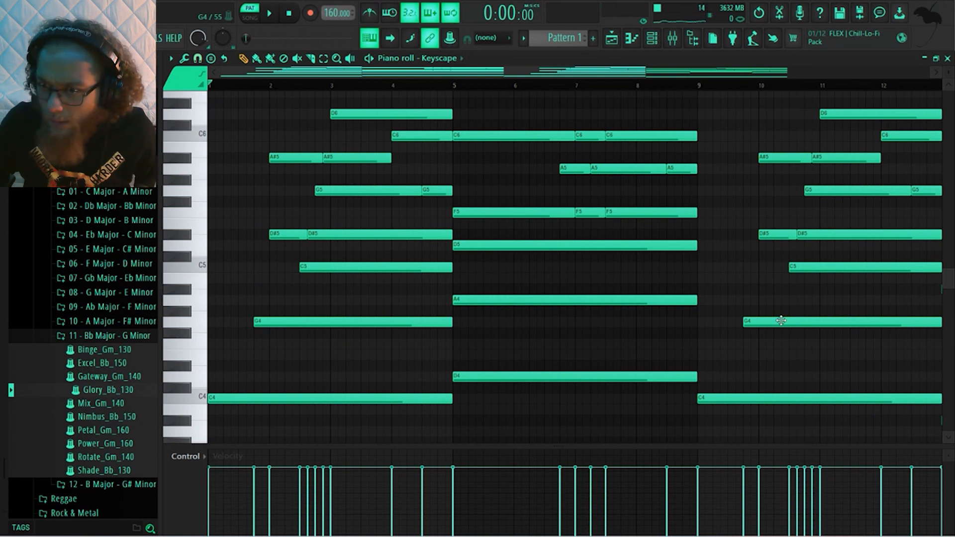
left_click_drag(779, 321, 765, 323)
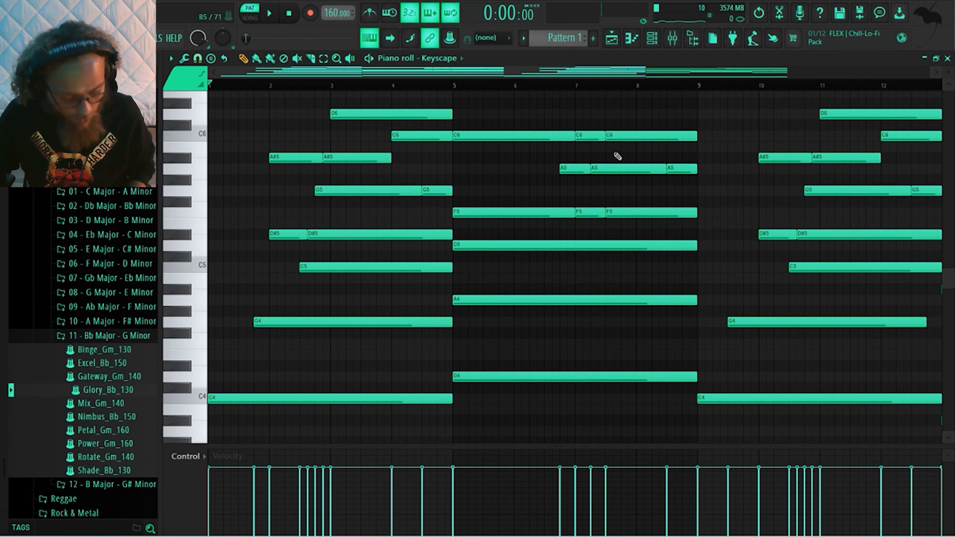
Randomize the velocities of all notes slightly with bipolar levels, and lower the overall velocity of the selection
key("ctrl+a")
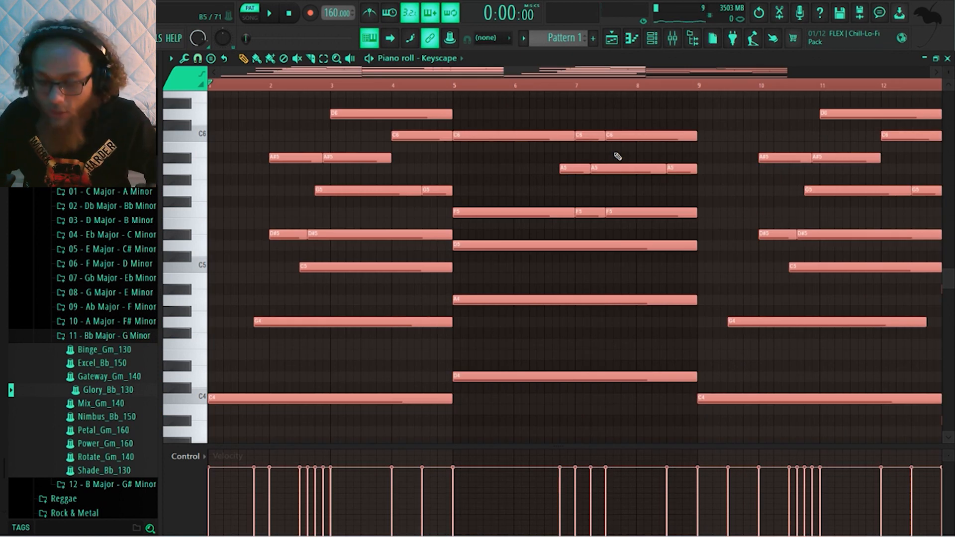
key("alt+r")
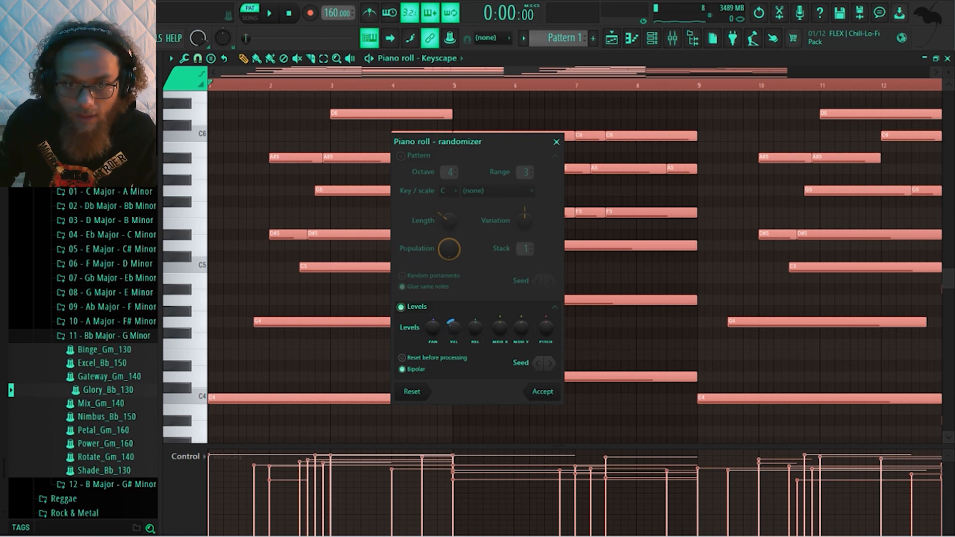
left_click_drag(453, 327, 453, 329)
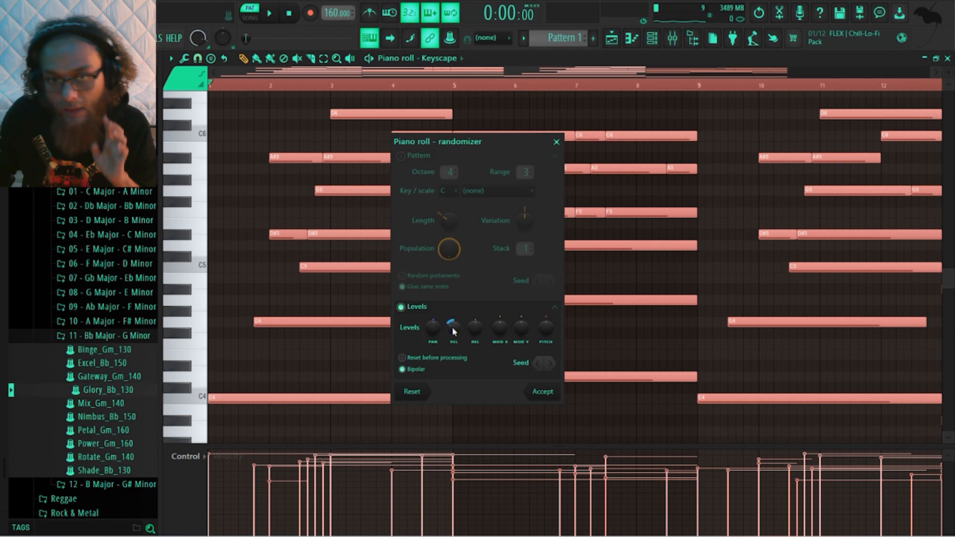
left_click(540, 393)
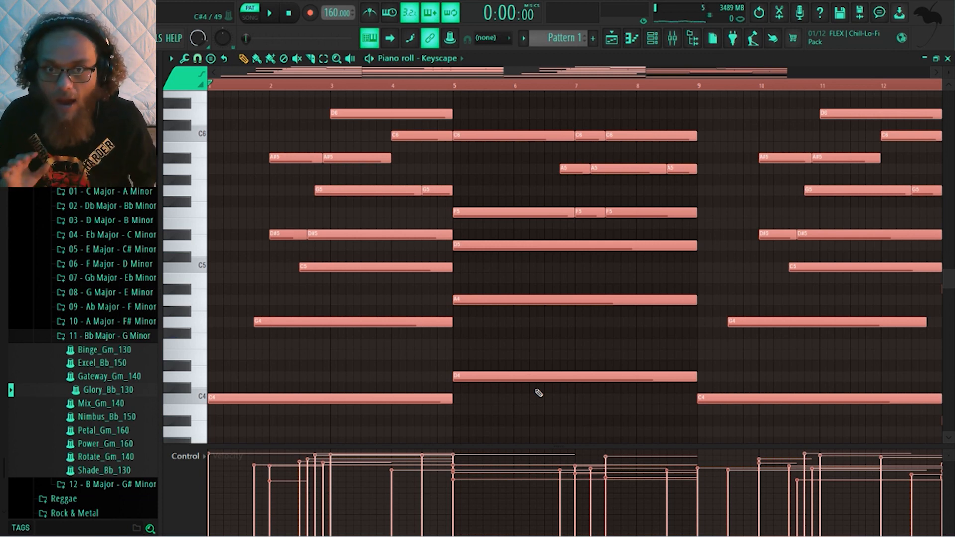
scroll(539, 284, "down", 4)
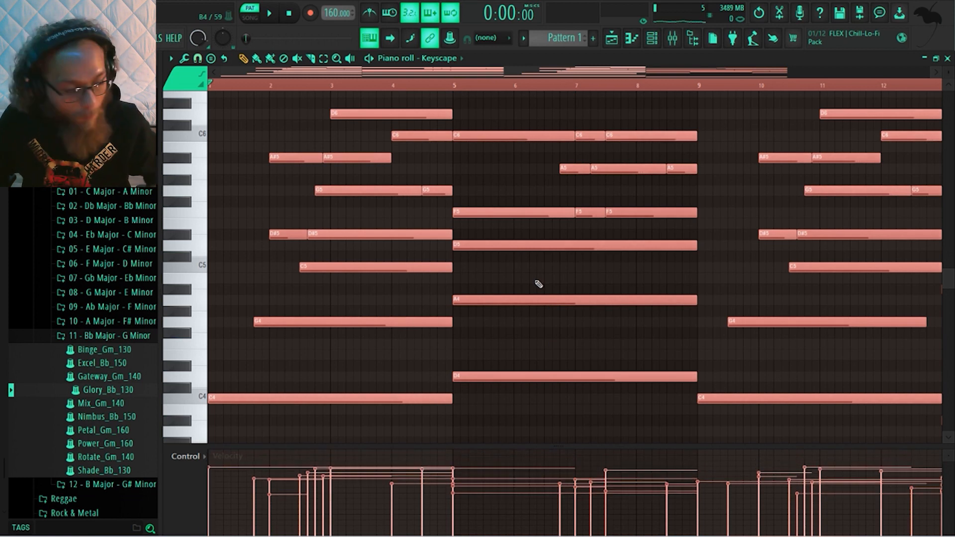
Play back the Keyscape melody and look over its notes across the whole pattern
key("space")
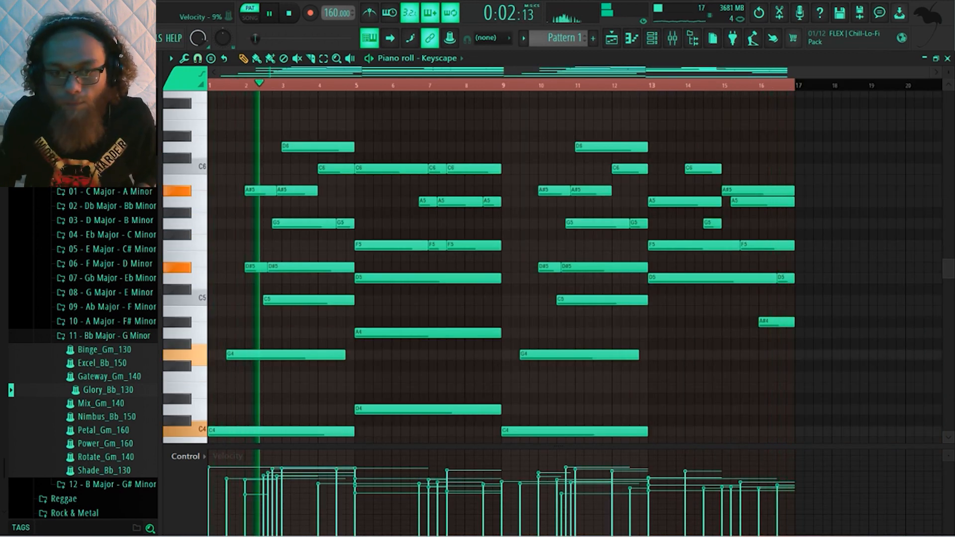
key("space")
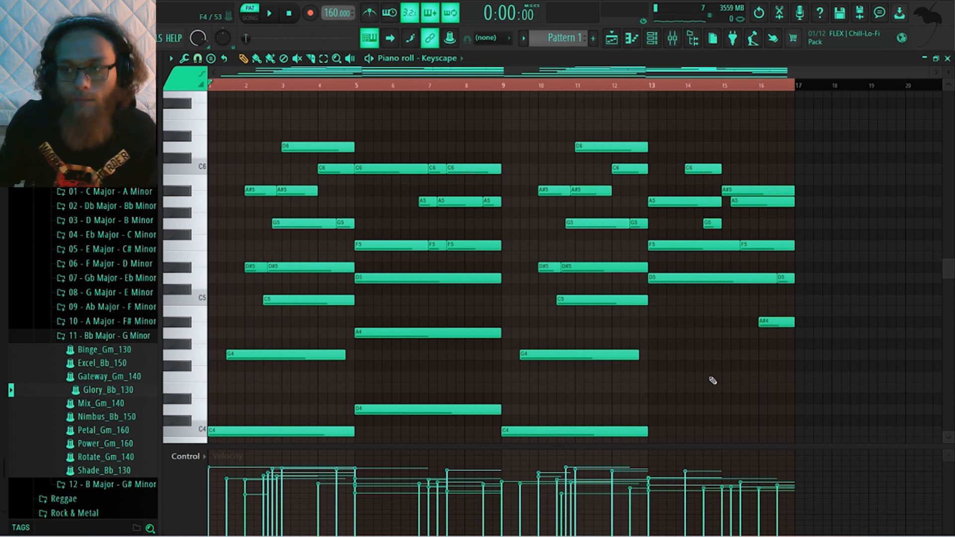
scroll(712, 380, "up", 2)
scroll(713, 381, "down", 4)
scroll(713, 381, "up", 2)
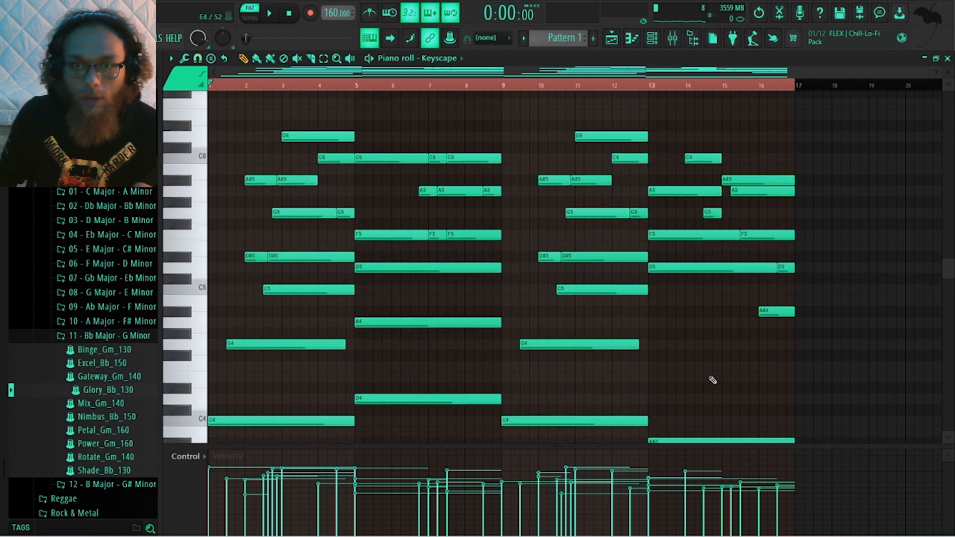
scroll(713, 380, "down", 2)
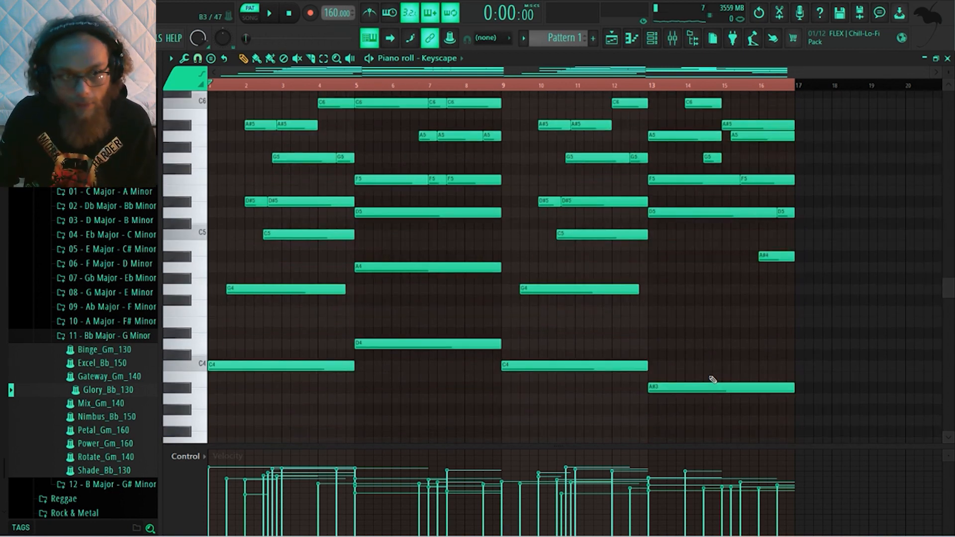
Collapse the 11 - Bb Major - G Minor folder and audition the pattern with the channel rack shown
left_click(118, 335)
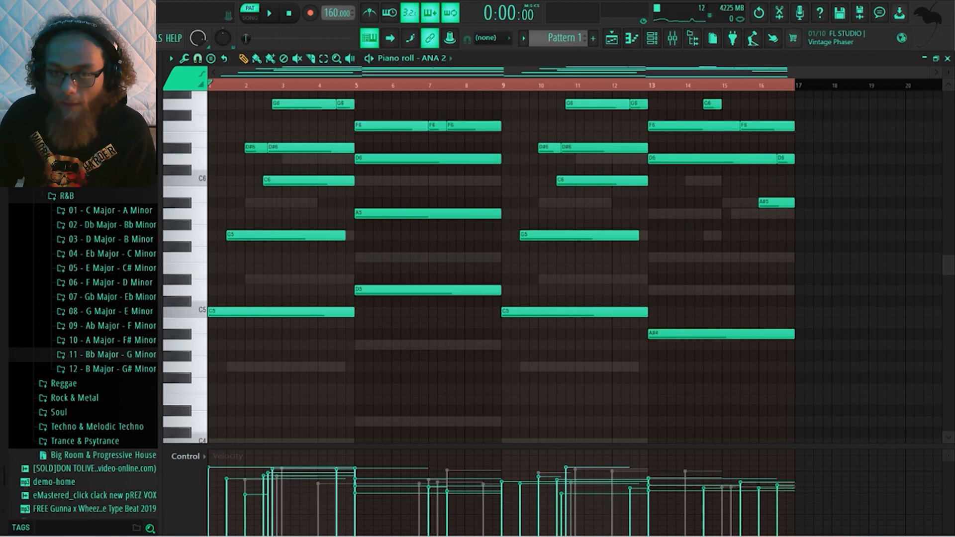
key("space")
left_click(652, 44)
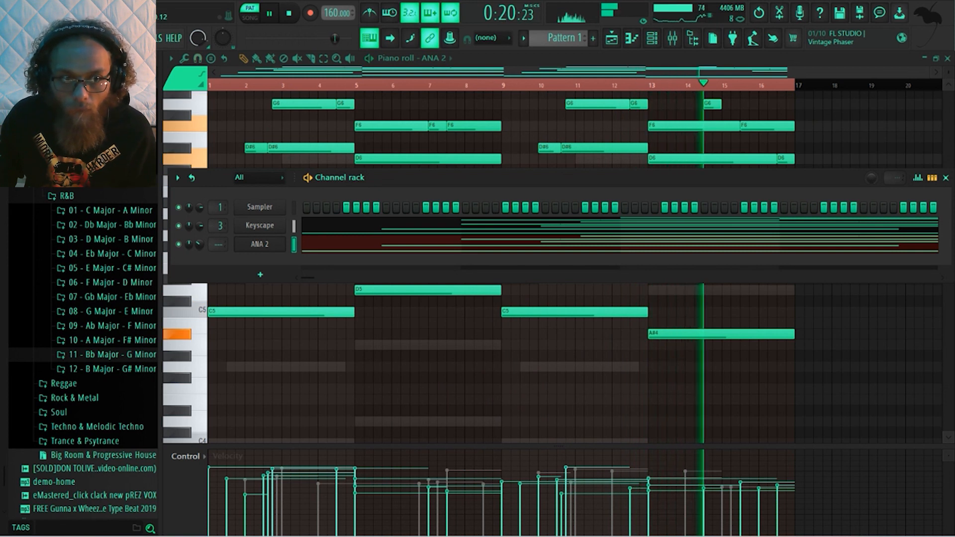
key("space")
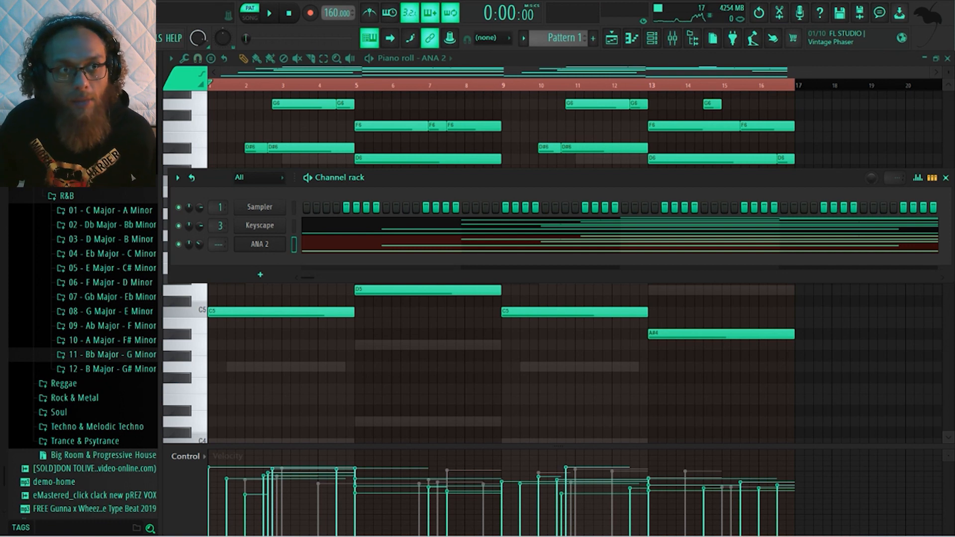
Set the mixer resampling quality to 24-point sinc in the audio settings
left_click(122, 38)
left_click(149, 74)
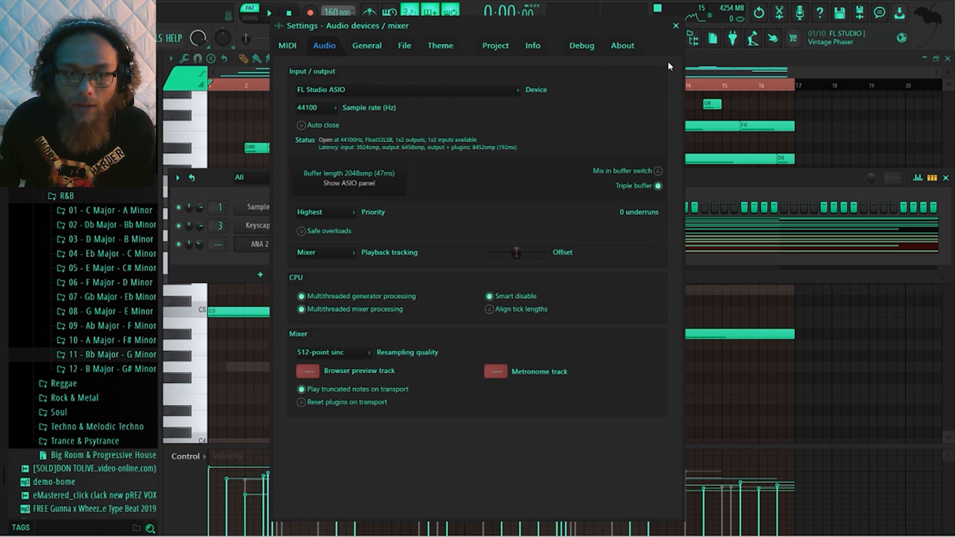
left_click(366, 352)
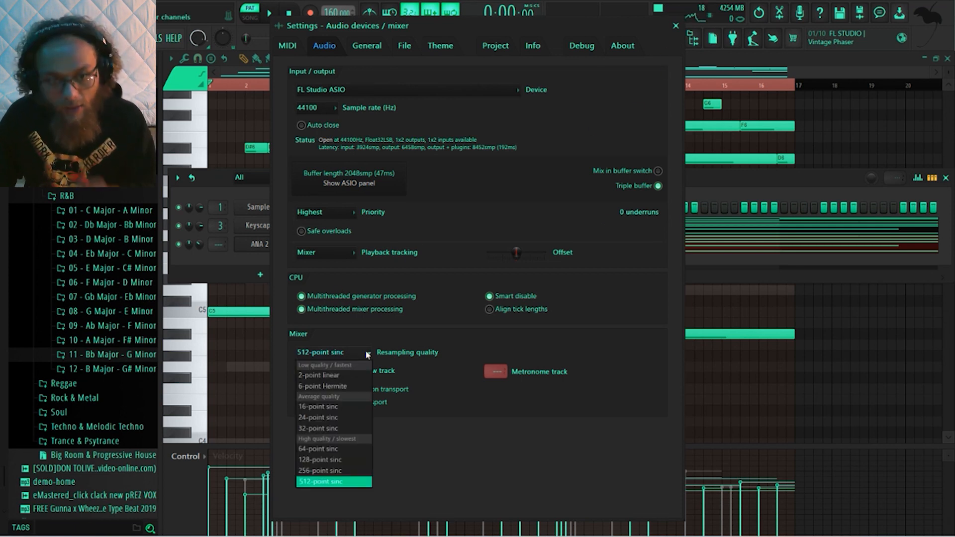
left_click(332, 419)
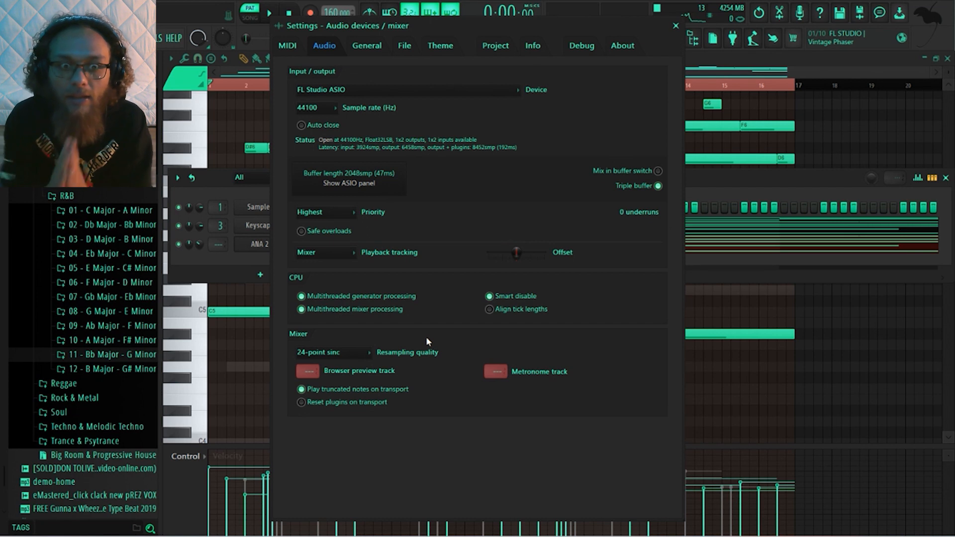
left_click(368, 355)
left_click(397, 327)
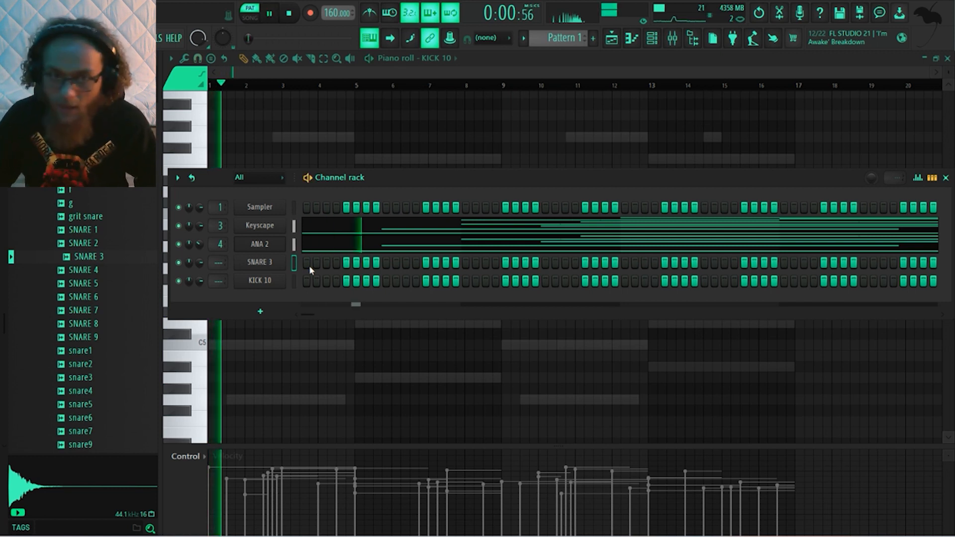
Audition the pattern with the SNARE 3 and KICK 10 channels and stop playback
key("space")
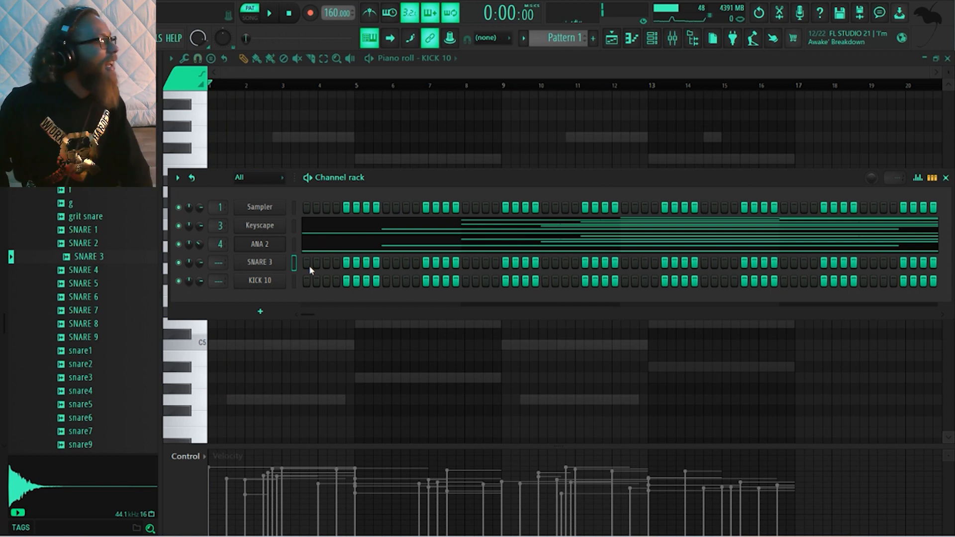
key("space")
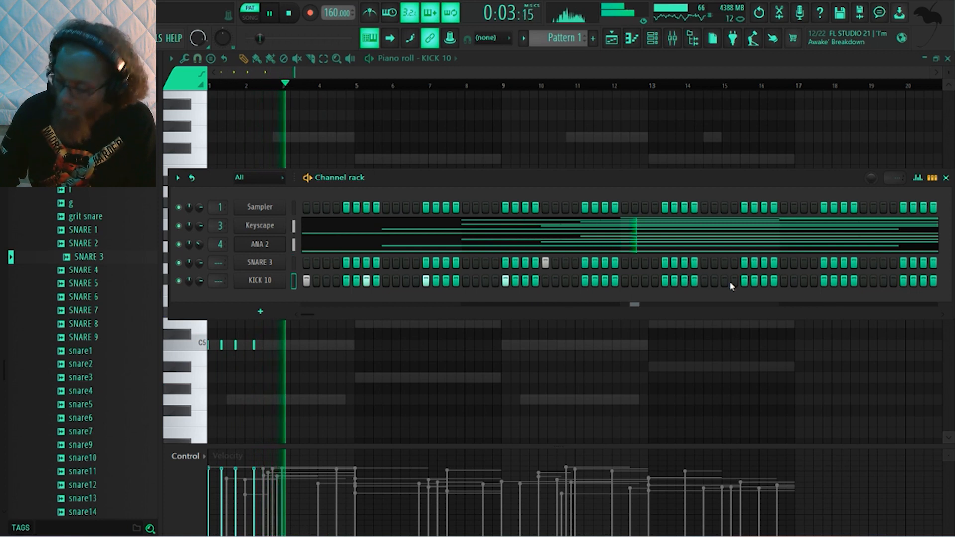
key("space")
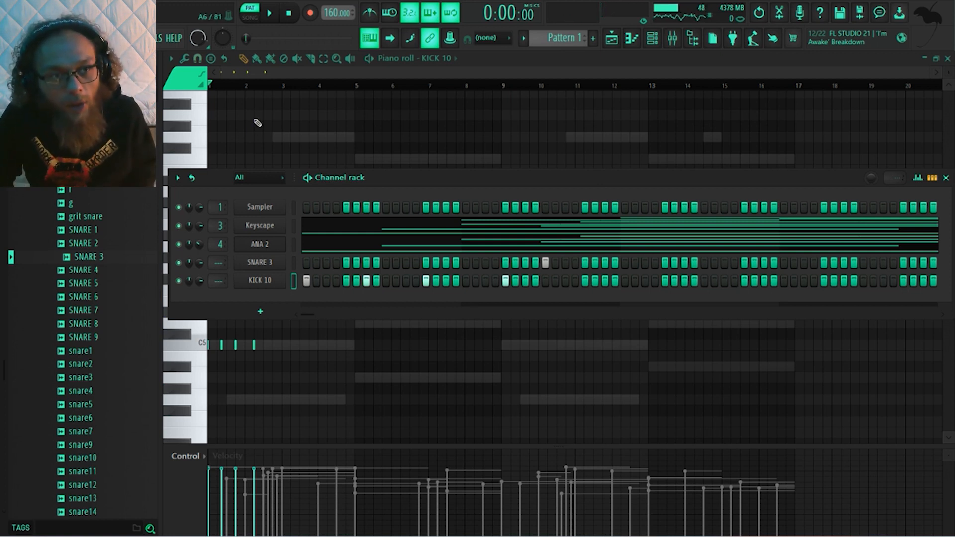
Create a new project from the Empty template, saving the changes to stream1 1 16.flp
left_click(12, 39)
mouse_move(45, 65)
mouse_move(149, 77)
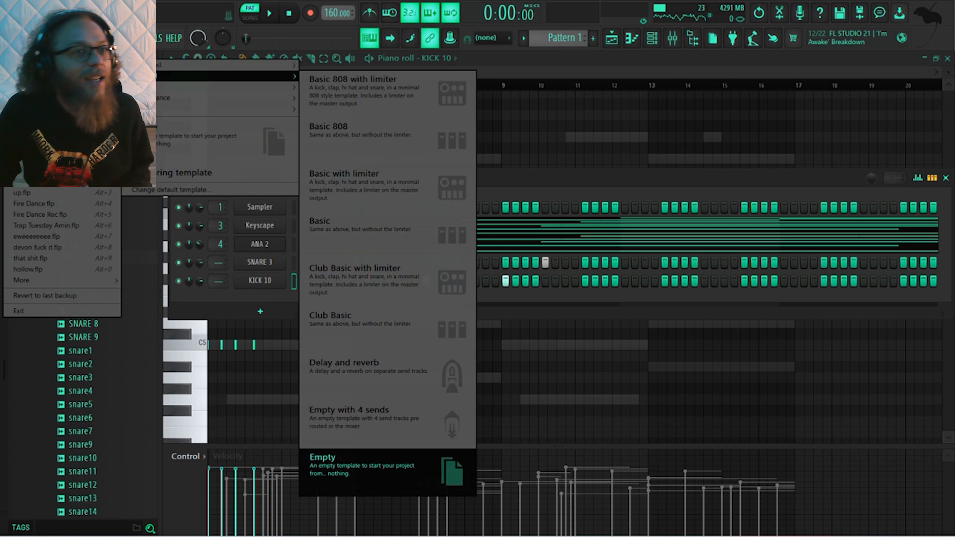
left_click(368, 470)
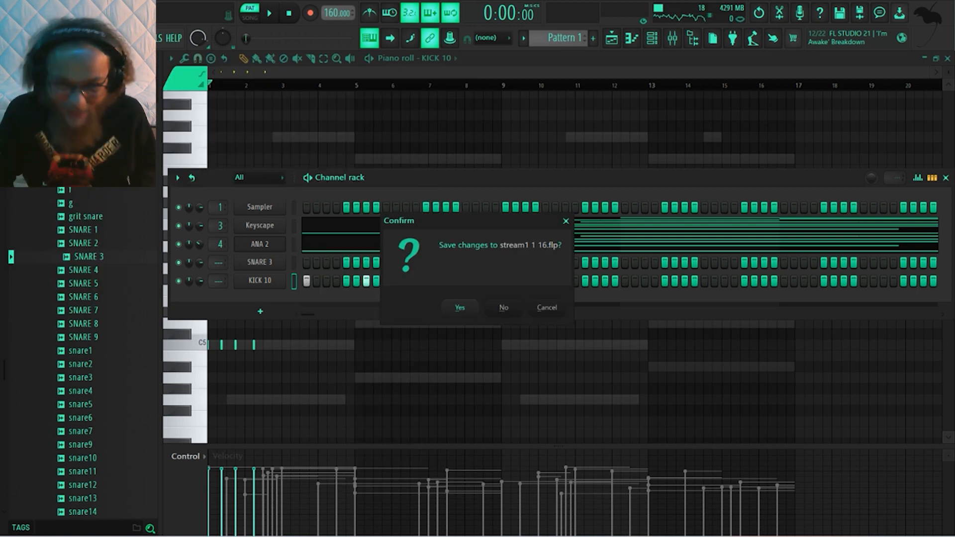
left_click(466, 308)
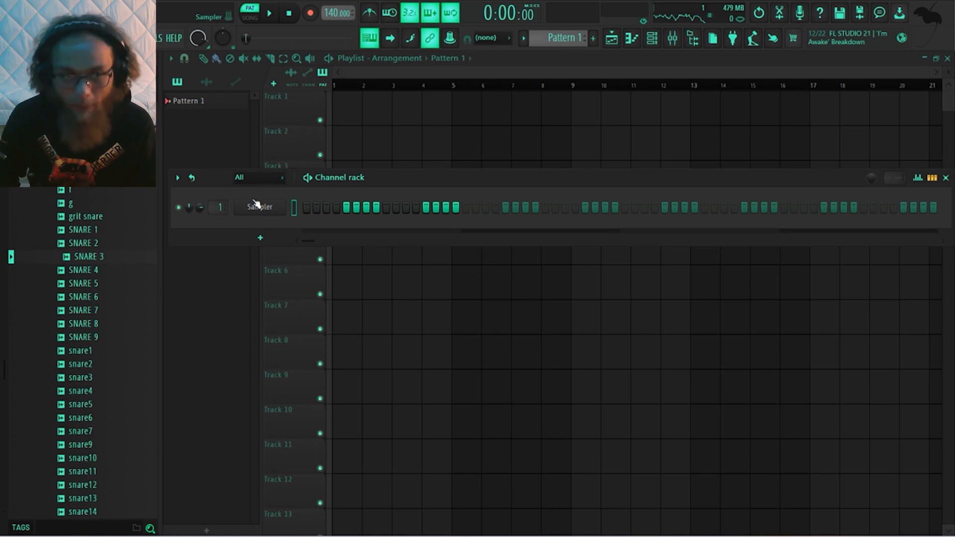
Set the project tempo to 150 BPM and add a Keyscape instrument channel
left_click_drag(331, 16, 331, 9)
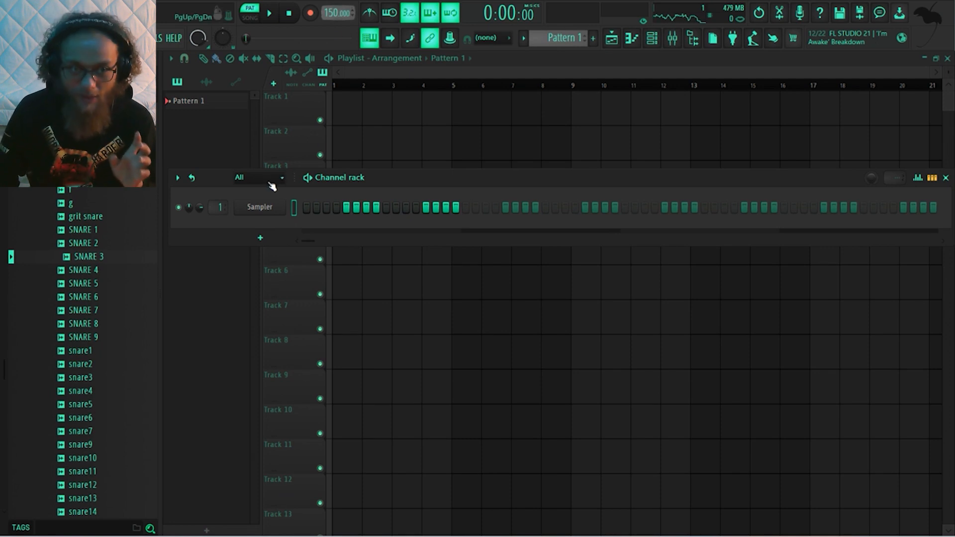
left_click(260, 238)
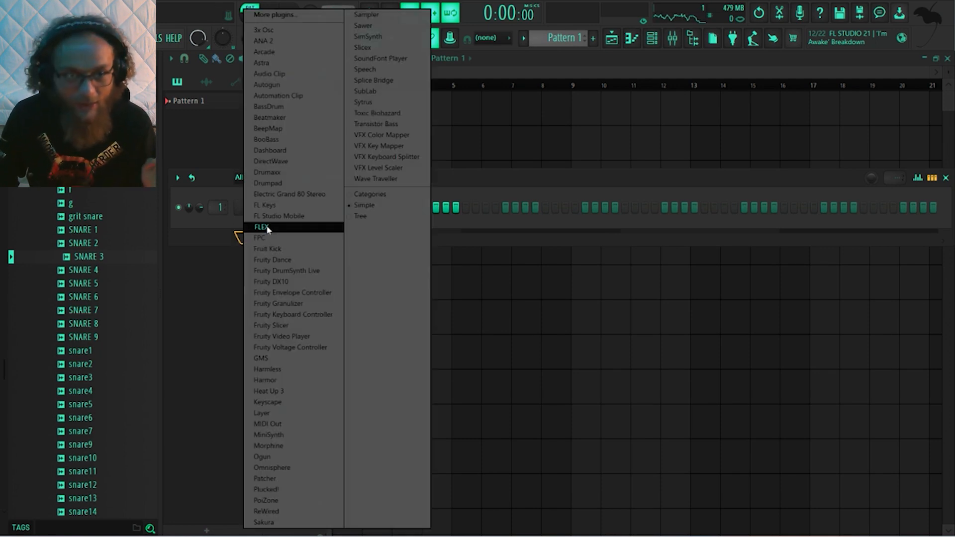
left_click(294, 403)
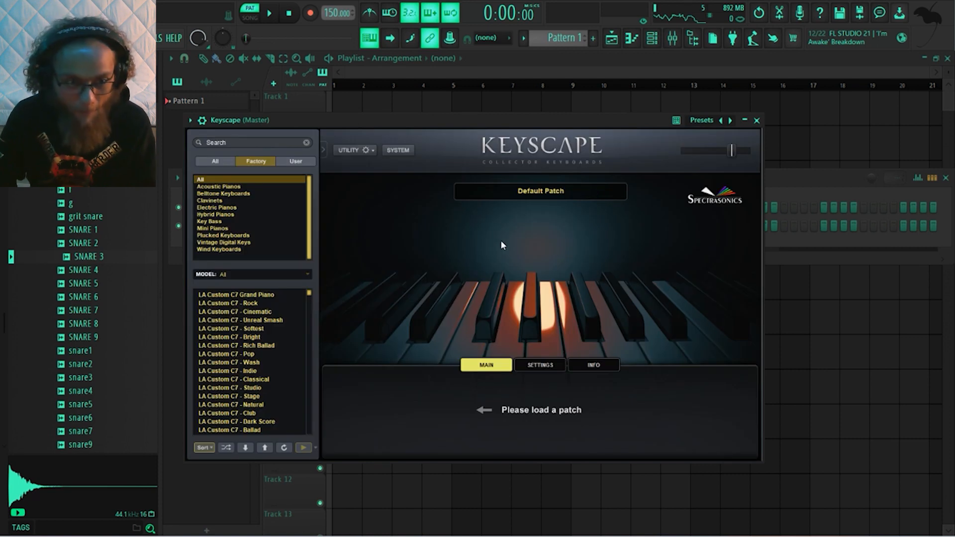
Browse the Keyscape factory patches, try LA Custom C7 - Studio, and load LA Custom C7 - Bright instead
scroll(261, 339, "down", 5)
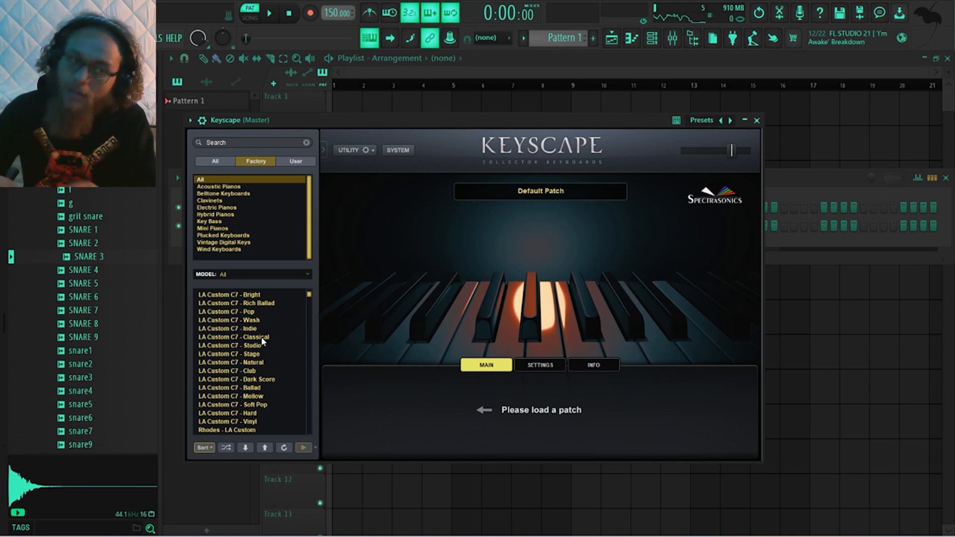
scroll(261, 338, "down", 2)
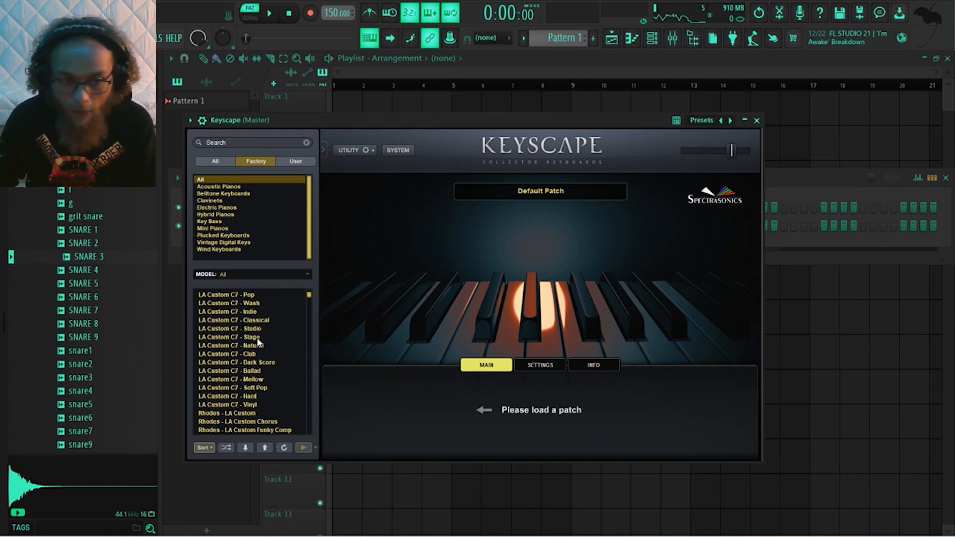
scroll(258, 339, "up", 2)
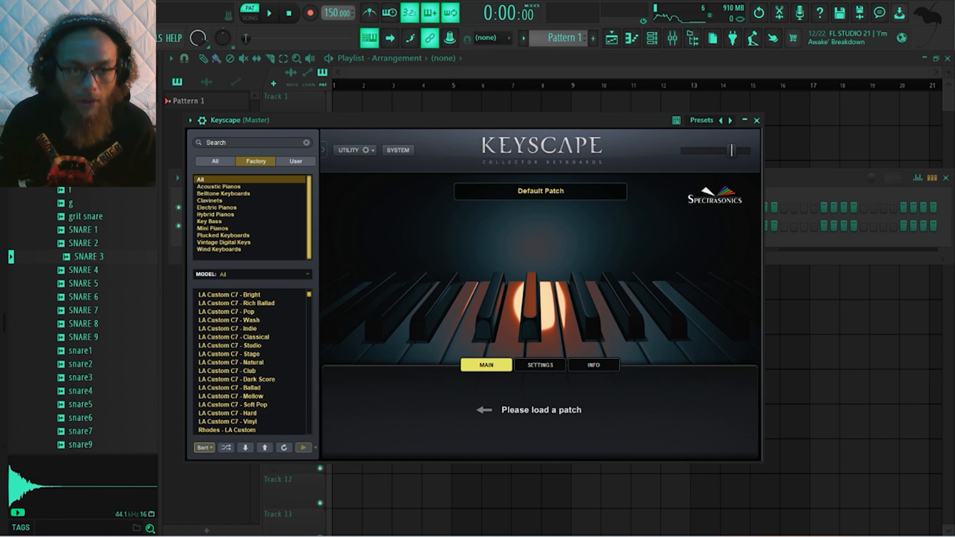
left_click(245, 346)
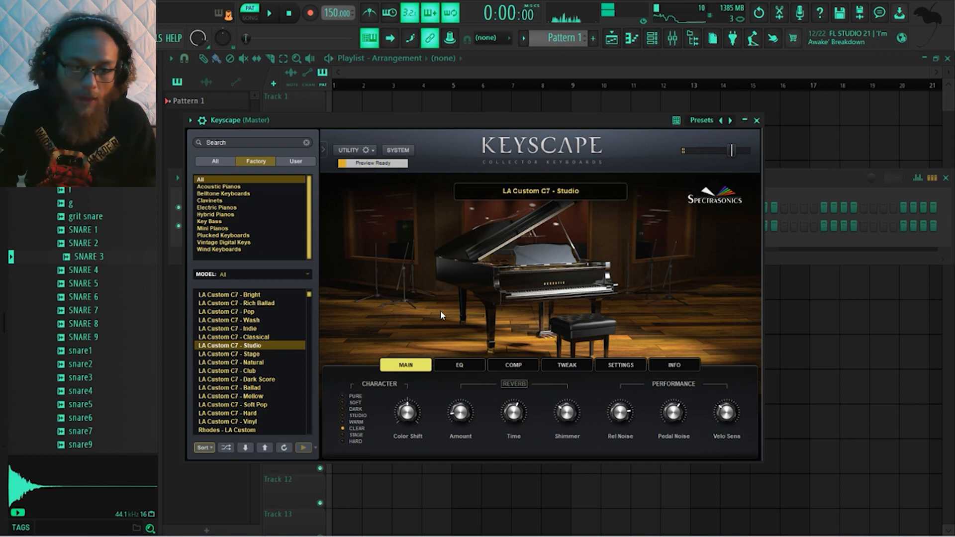
scroll(254, 373, "up", 2)
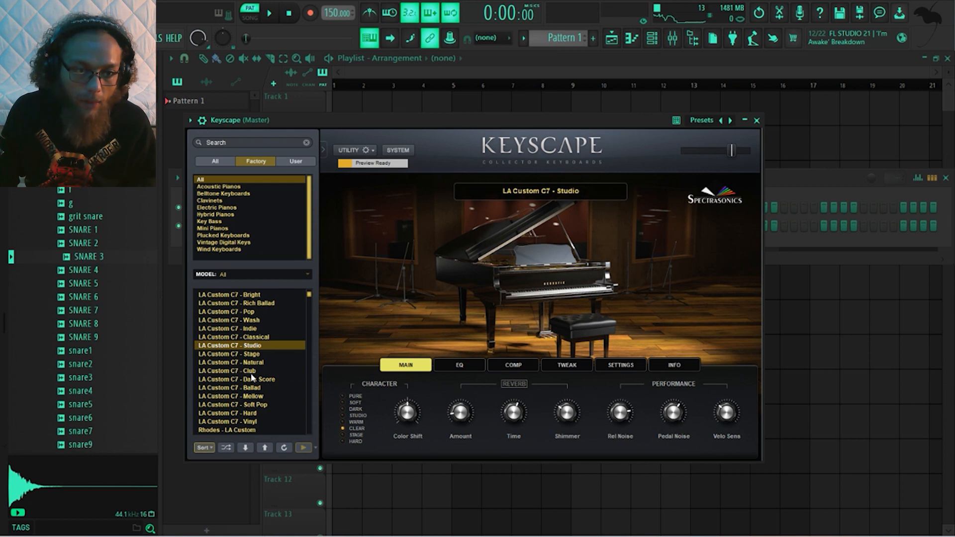
left_click(268, 312)
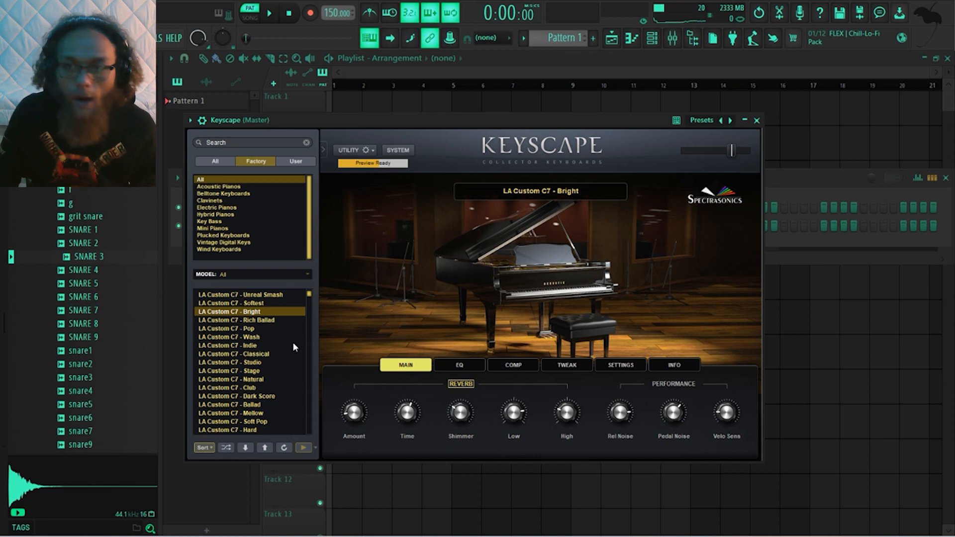
Browse the MIDI chord folders to Hip Hop & Rap and expand the 06 - F Major - D Minor folder
left_click(773, 177)
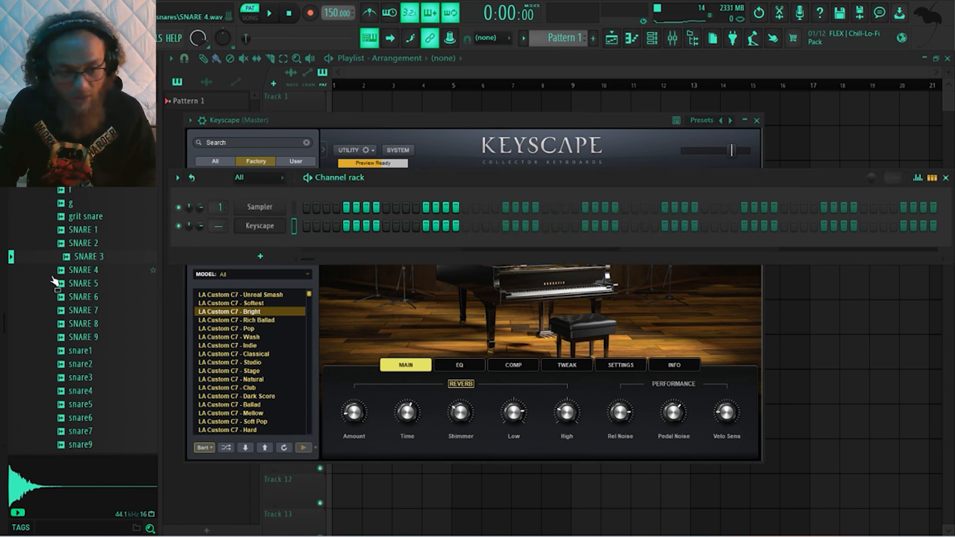
scroll(69, 274, "down", 20)
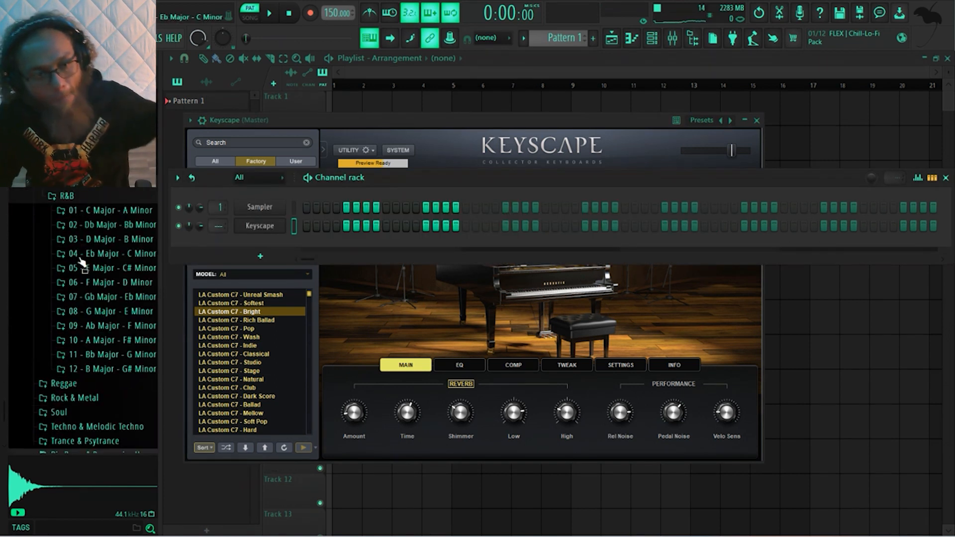
left_click(66, 195)
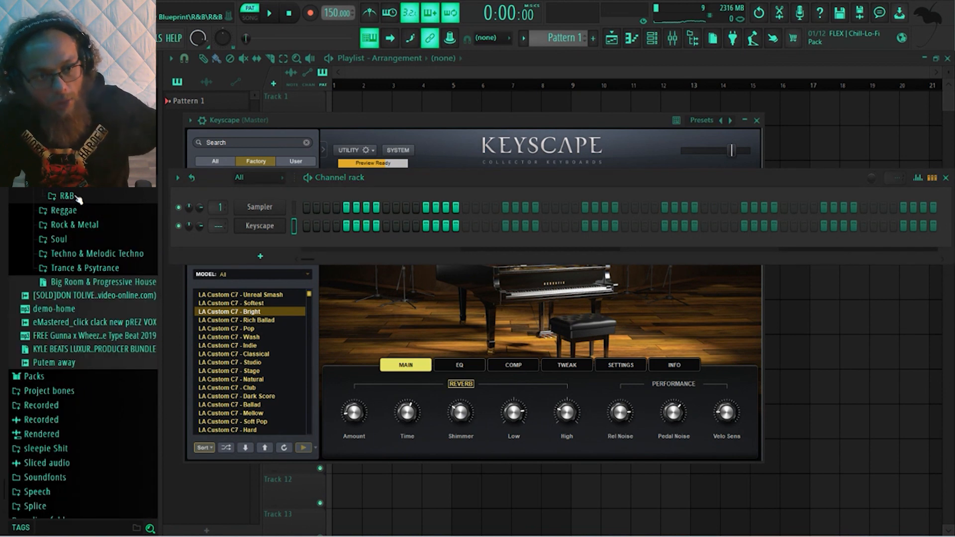
scroll(73, 192, "down", 1)
scroll(73, 191, "up", 5)
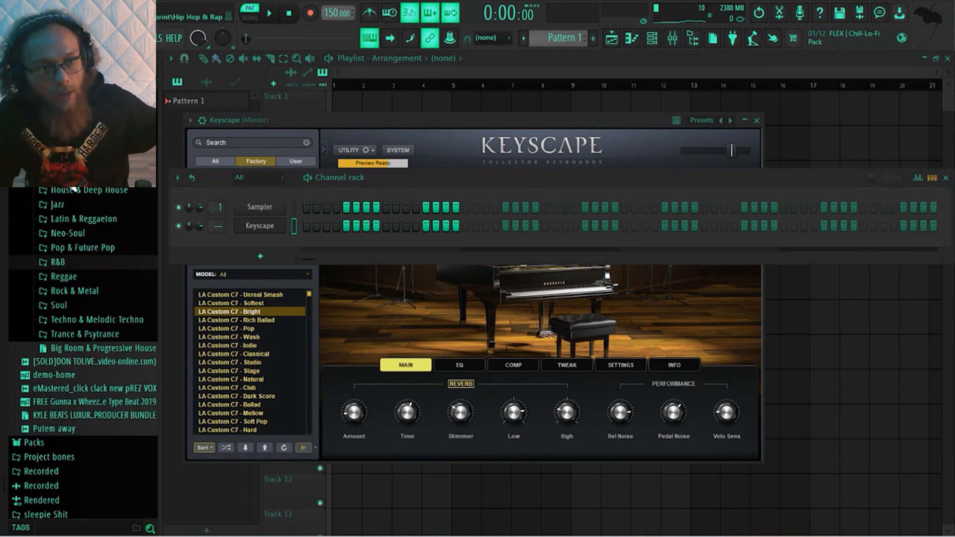
scroll(73, 189, "up", 1)
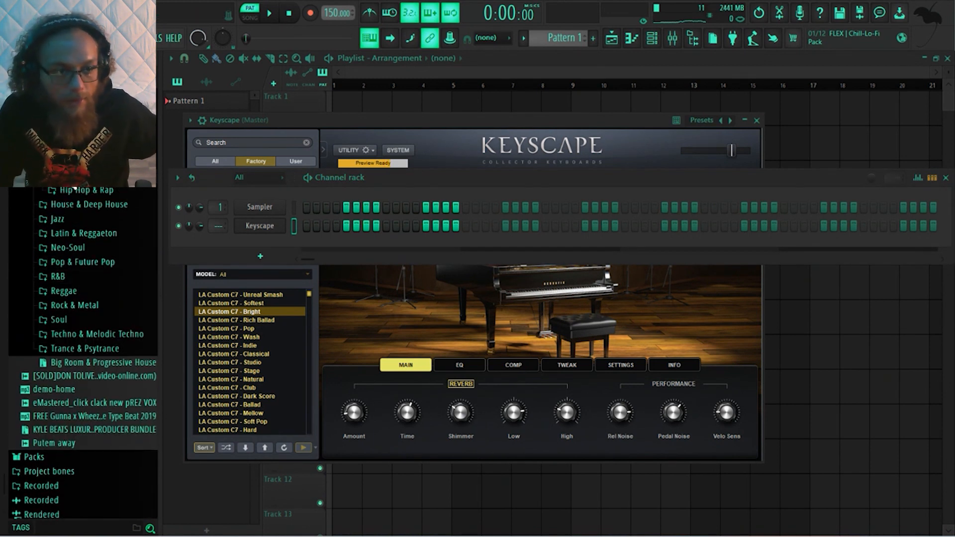
left_click(74, 190)
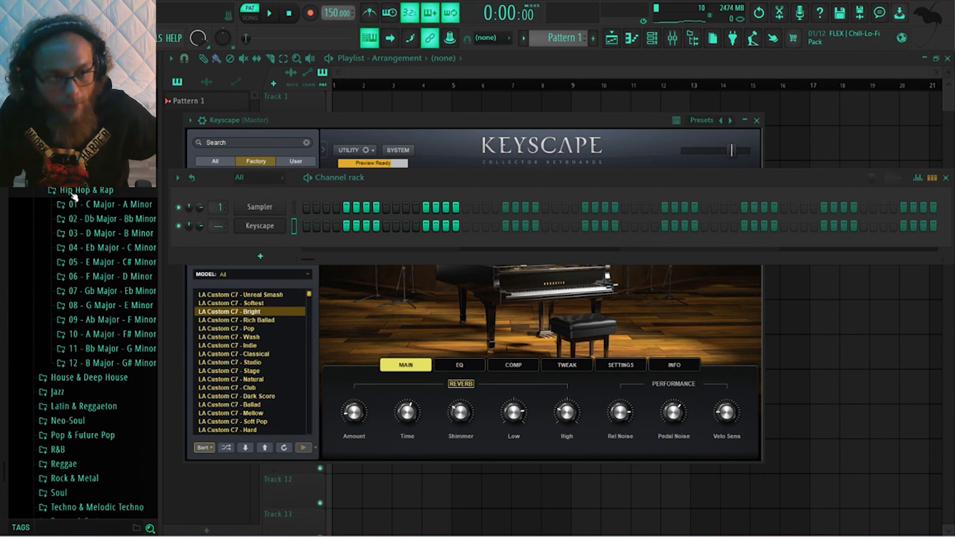
left_click(118, 277)
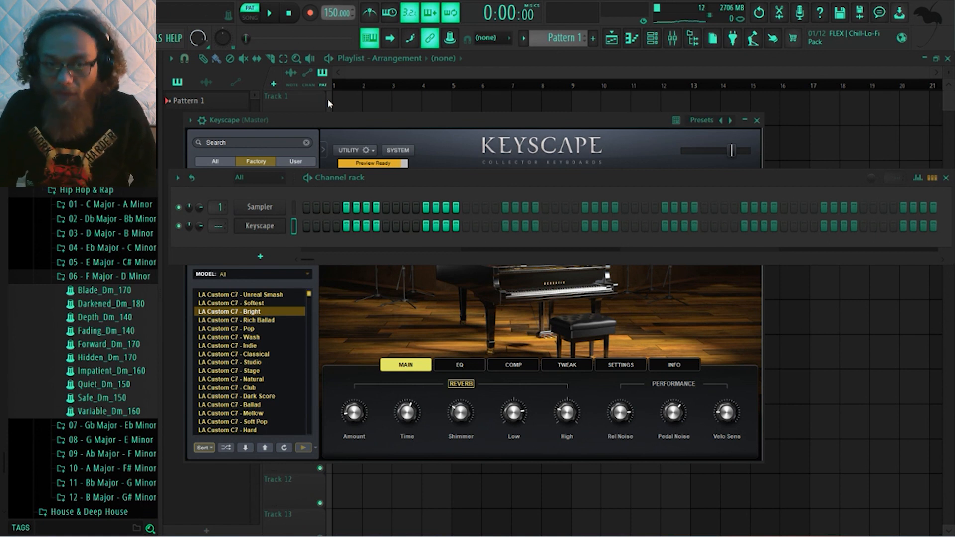
Open the piano roll for the Keyscape channel
left_click(347, 122)
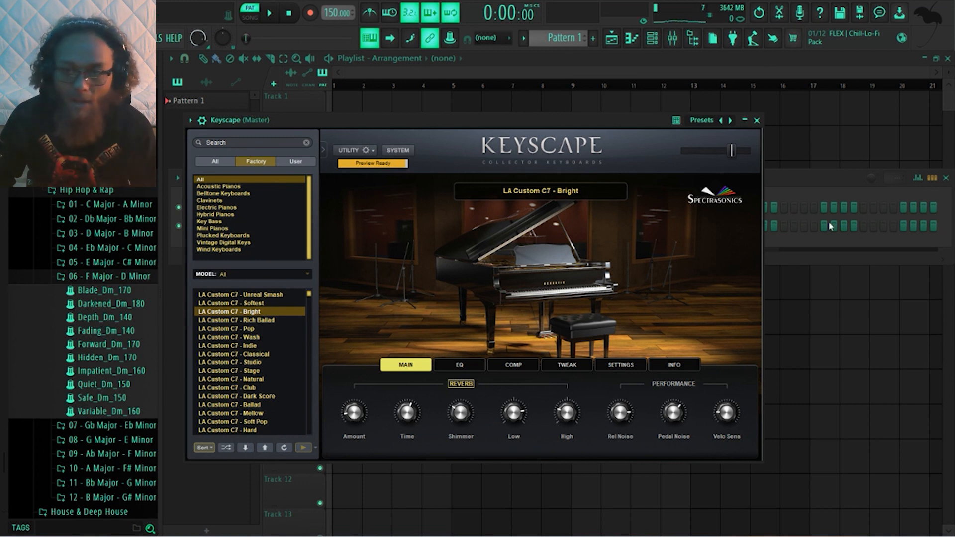
left_click(798, 177)
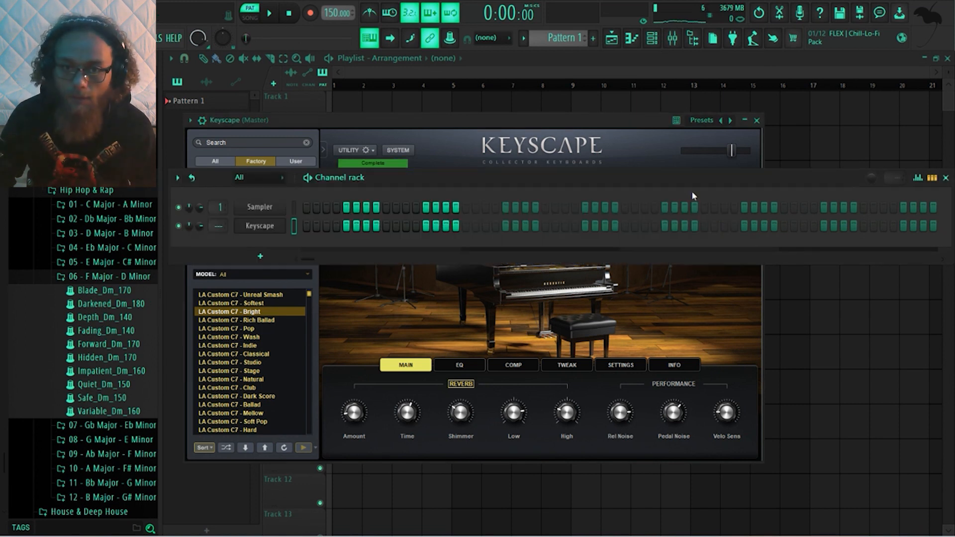
right_click(267, 223)
left_click(312, 225)
Load the Depth_Dm_140 MIDI file into the Keyscape piano roll, review its notes and audition it
left_click_drag(128, 317, 288, 284)
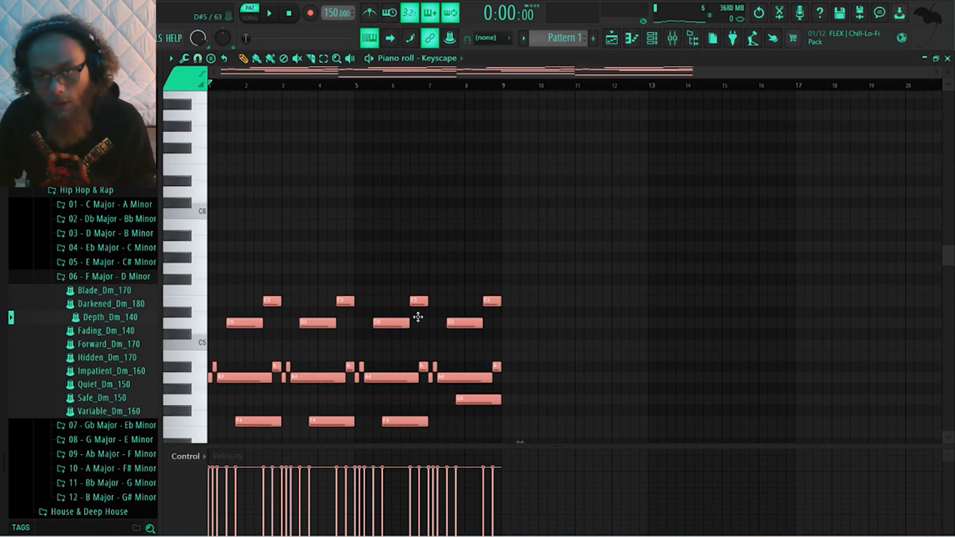
scroll(437, 239, "down", 2)
scroll(440, 167, "down", 2)
scroll(436, 144, "up", 1)
scroll(437, 141, "down", 1)
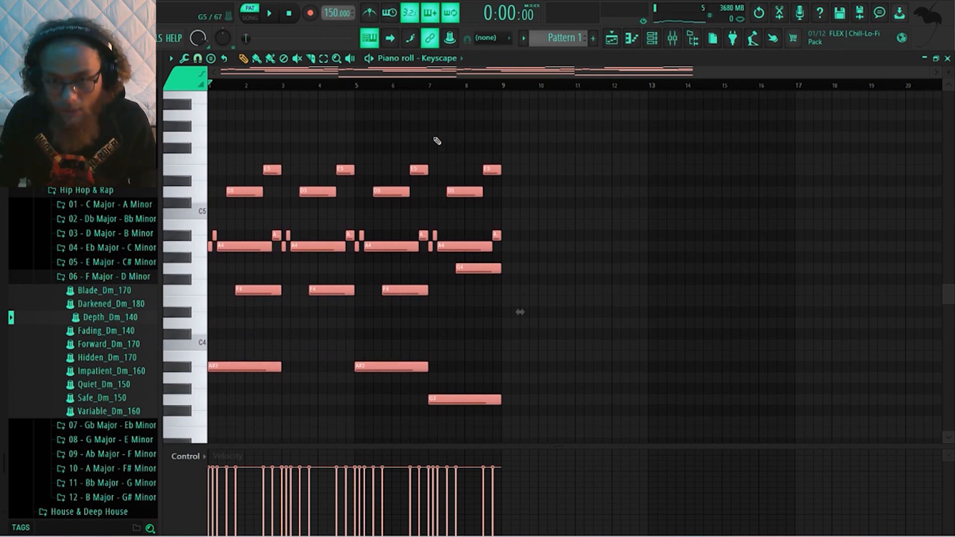
key("space")
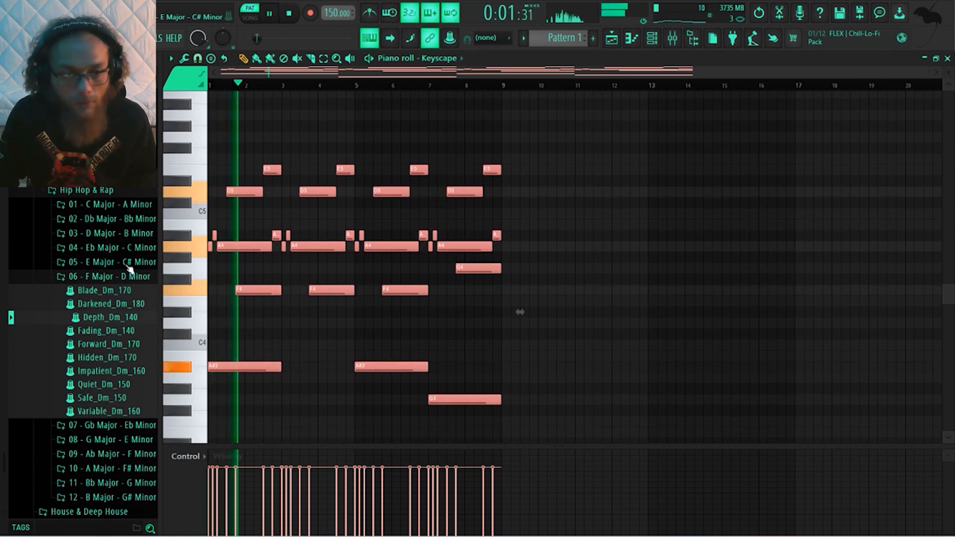
key("space")
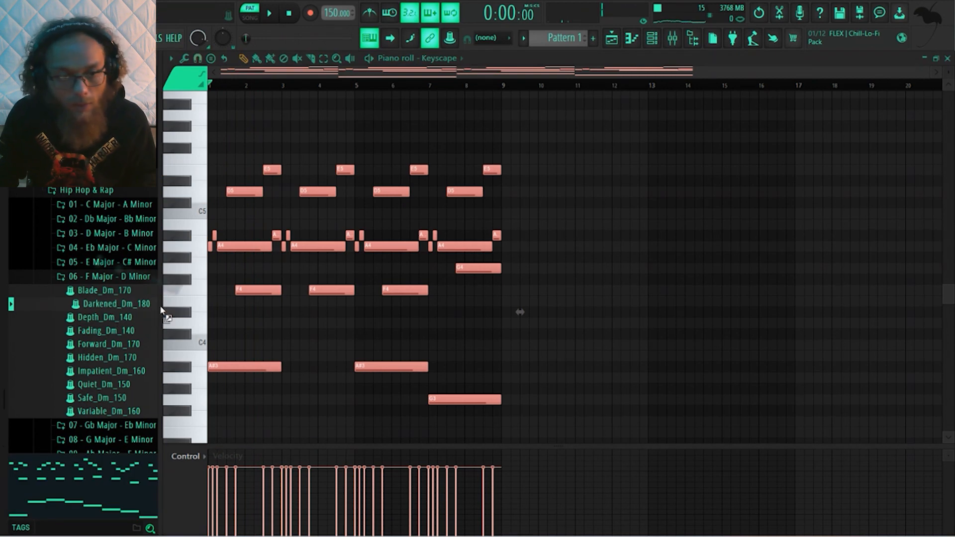
Load the Darkened_Dm_180 MIDI file into the Keyscape piano roll in place of the existing notes and audition the melody
left_click_drag(116, 313, 266, 315)
key("space")
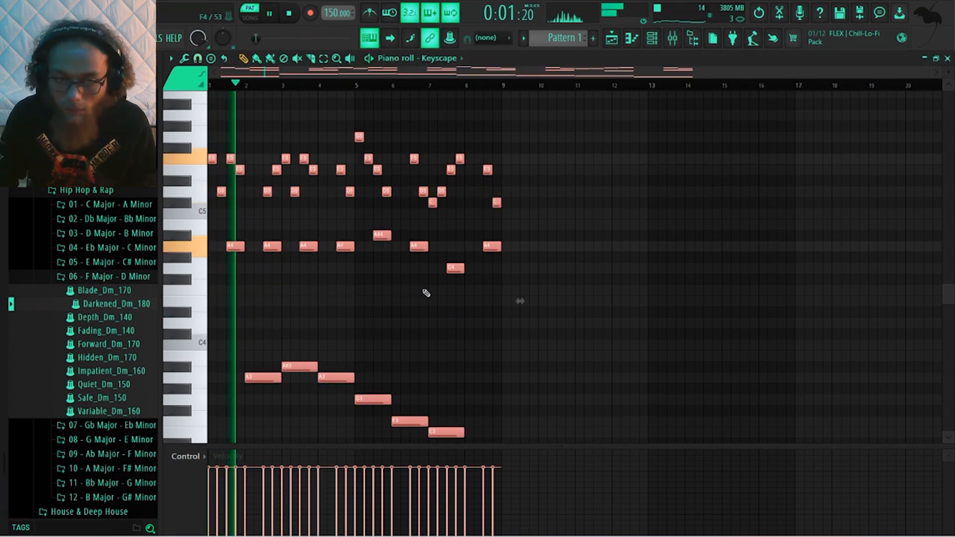
scroll(447, 279, "down", 3)
scroll(512, 249, "up", 2)
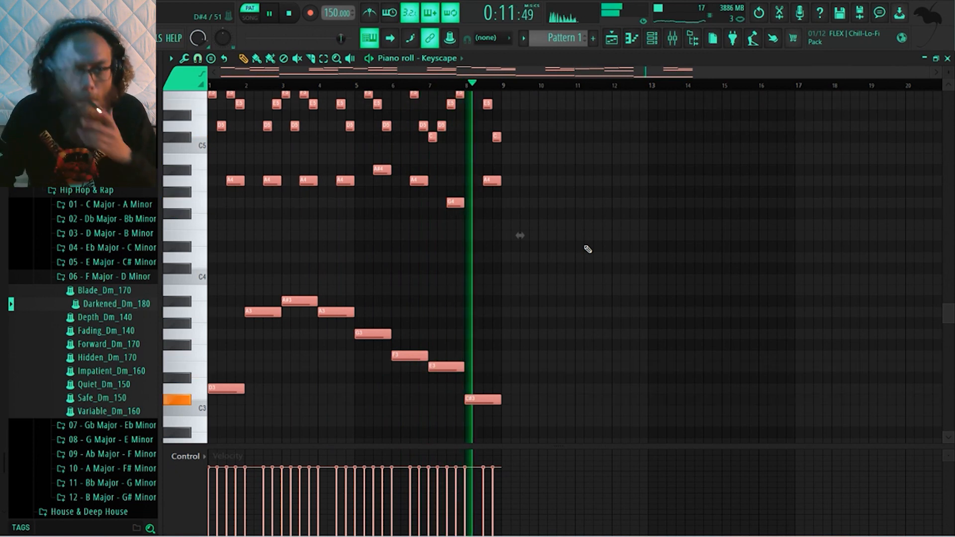
scroll(494, 135, "up", 3)
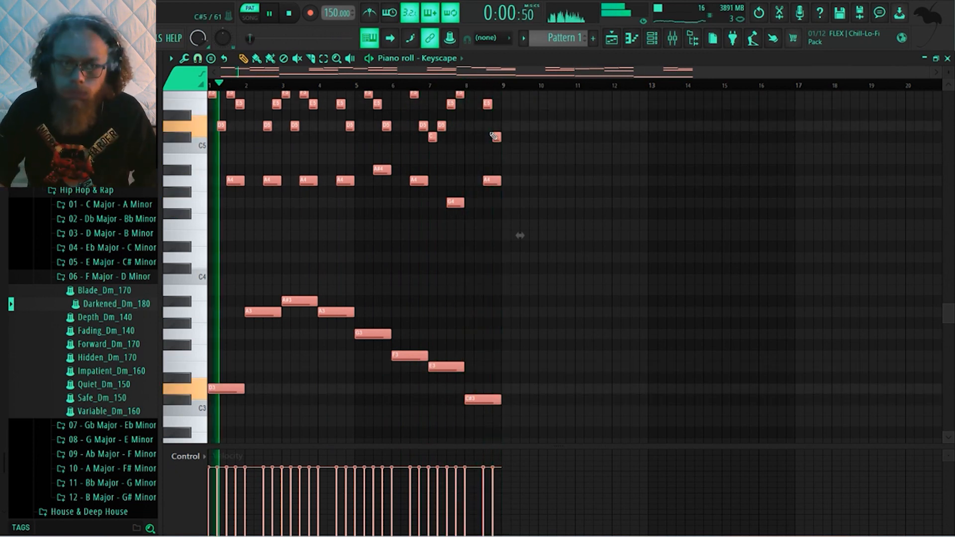
key("space")
Deselect all notes, select bar 1's upper melody notes and compress them to half their length
scroll(584, 197, "up", 1)
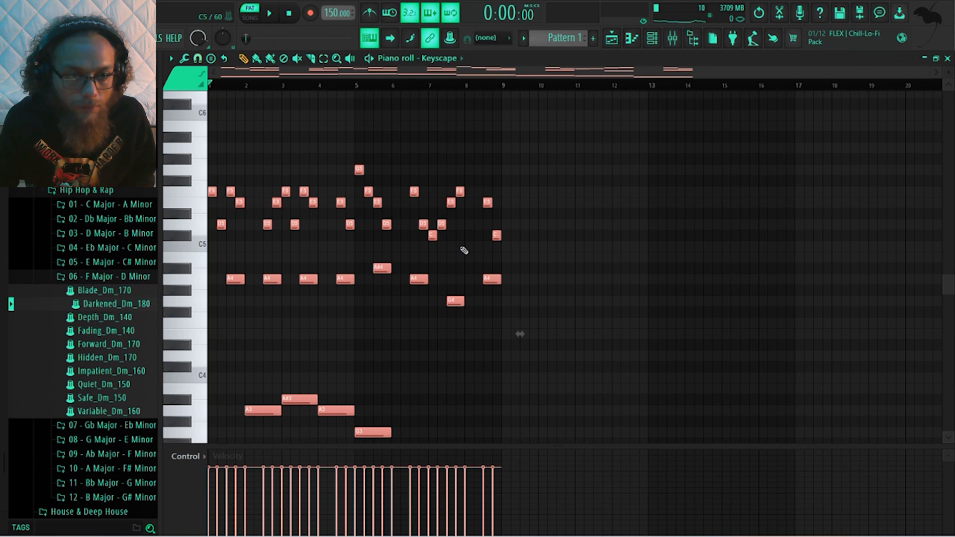
scroll(310, 284, "down", 4)
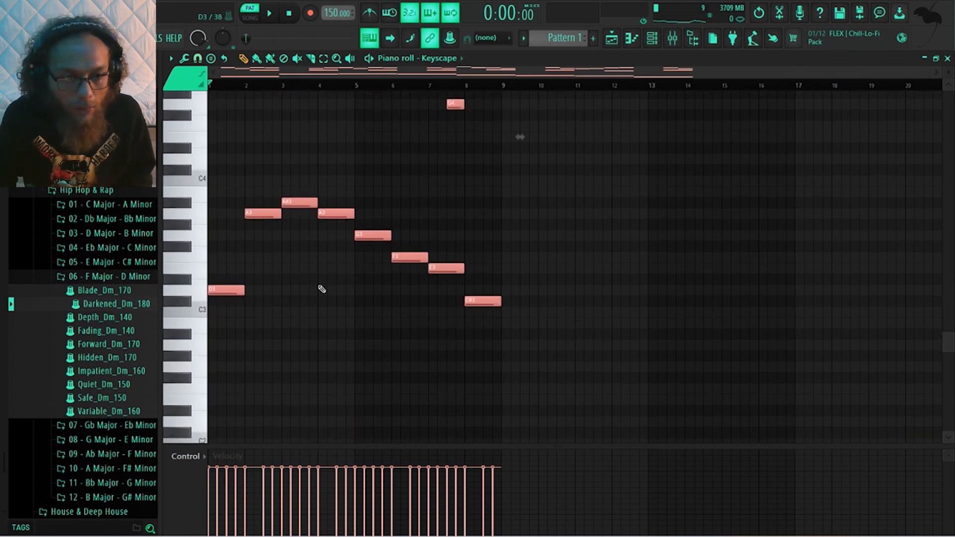
scroll(320, 288, "up", 2)
scroll(321, 289, "up", 1)
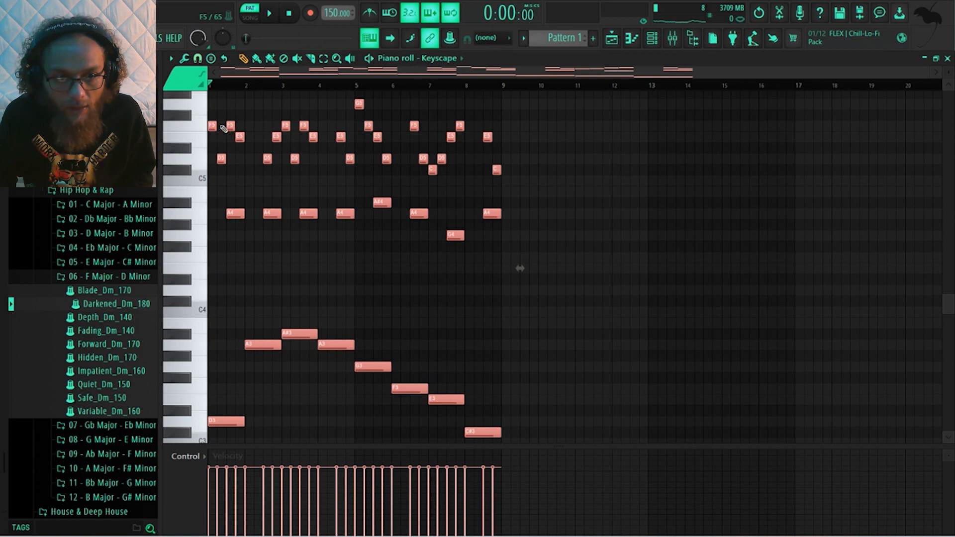
right_click(250, 196)
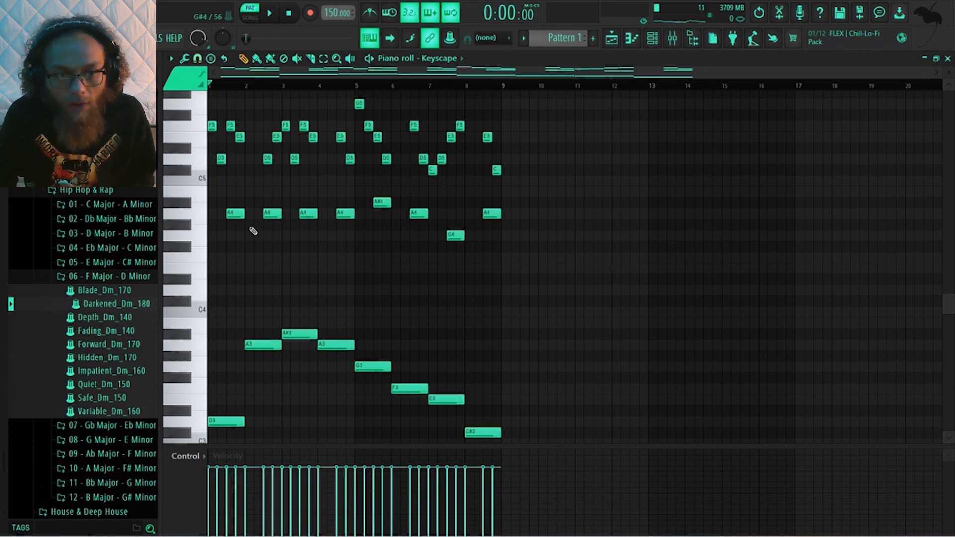
left_click_drag(251, 233, 207, 129)
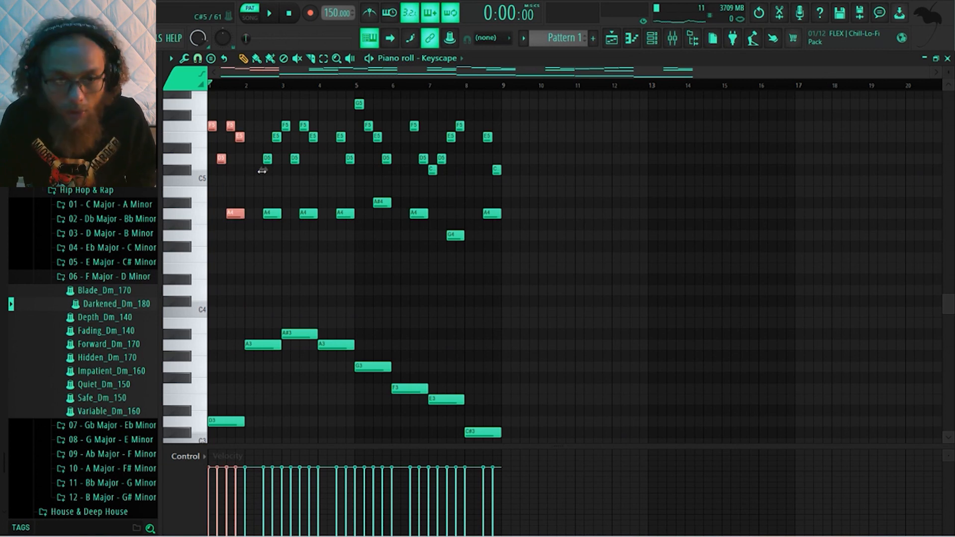
left_click_drag(261, 171, 245, 171)
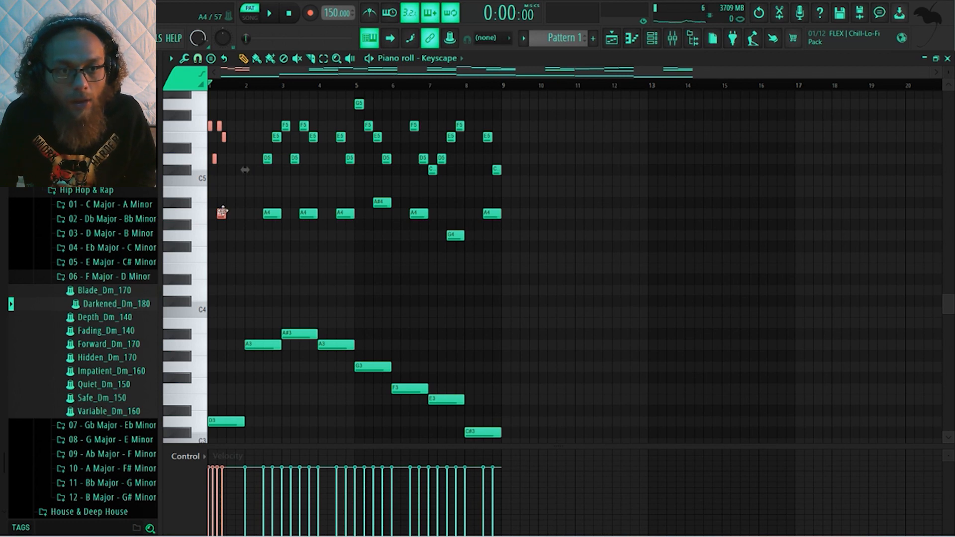
Duplicate the compressed melody phrase into the second half of bar 1 and play the pattern back
key("ctrl+b")
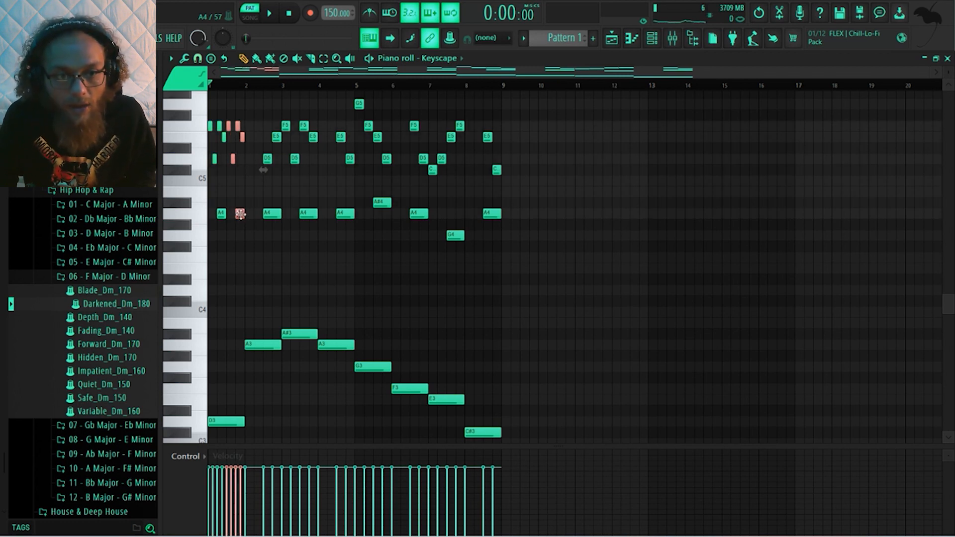
left_click_drag(263, 170, 265, 170)
left_click_drag(242, 213, 240, 214)
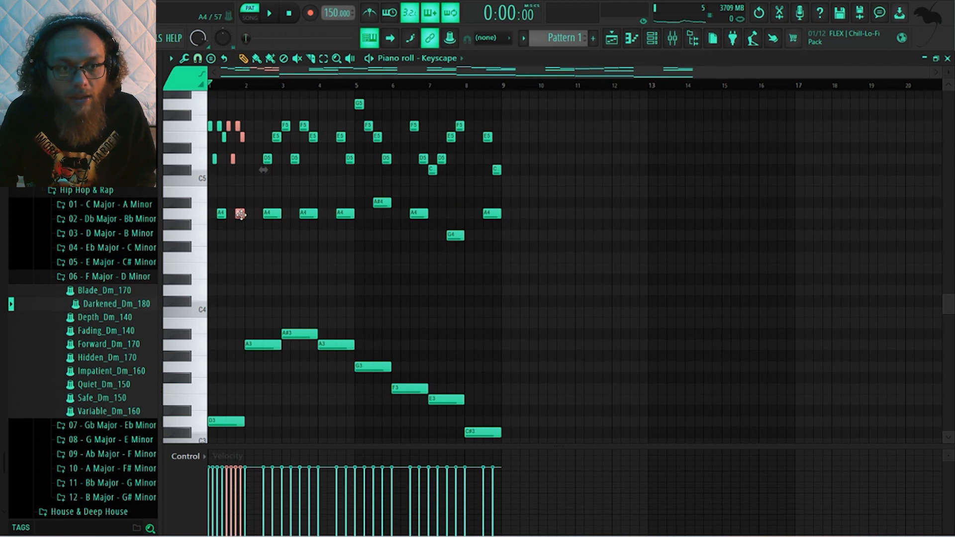
key("space")
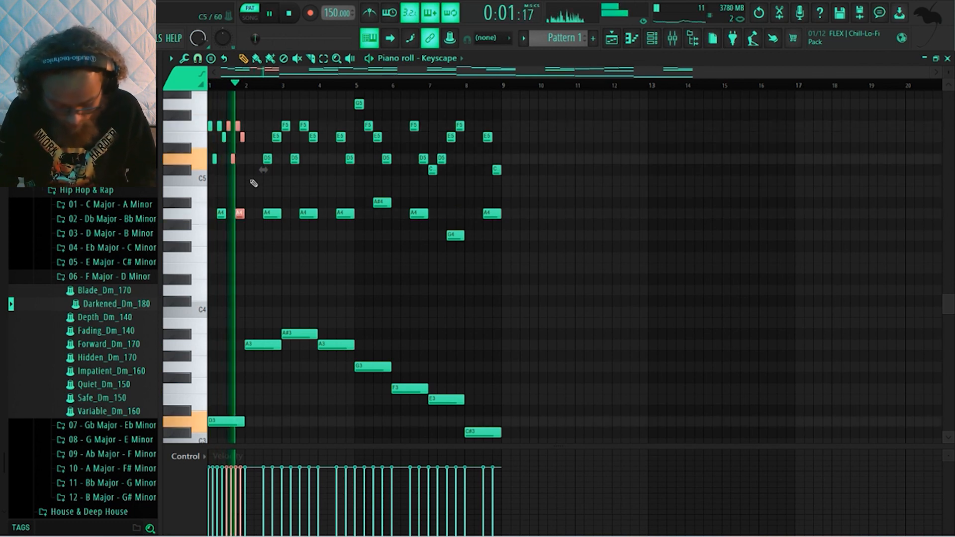
key("space")
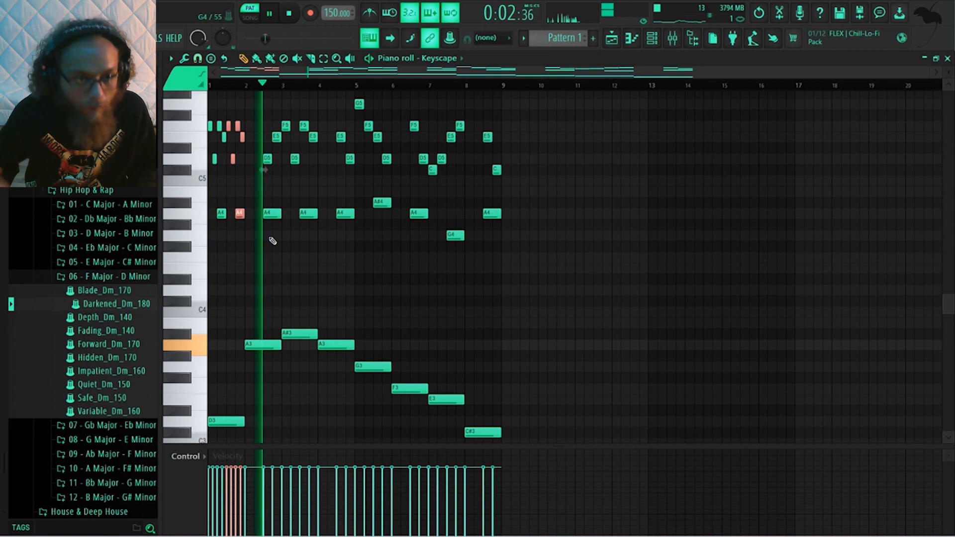
key("space")
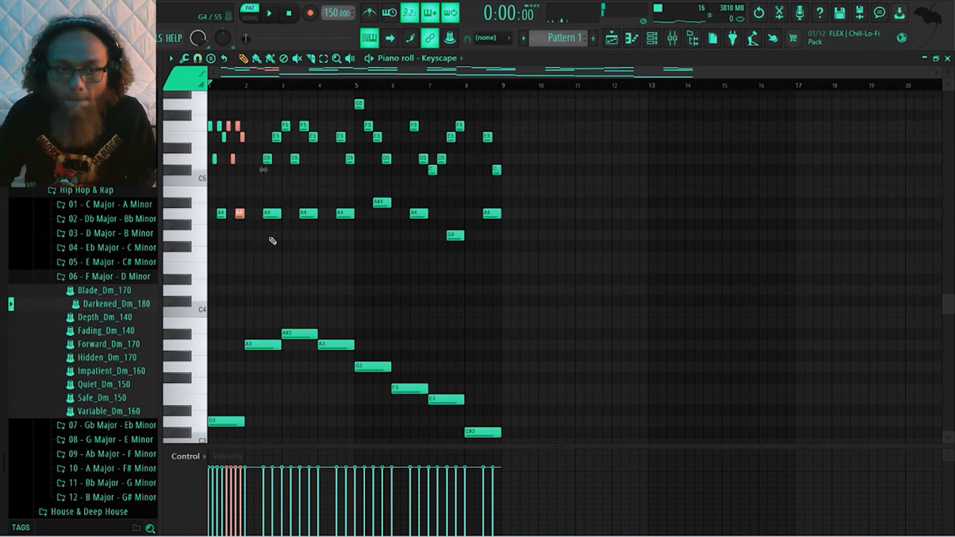
Compress bar 3's upper melody notes to half length, copy them into the bar's second half and audition the pattern
left_click_drag(288, 186, 325, 110)
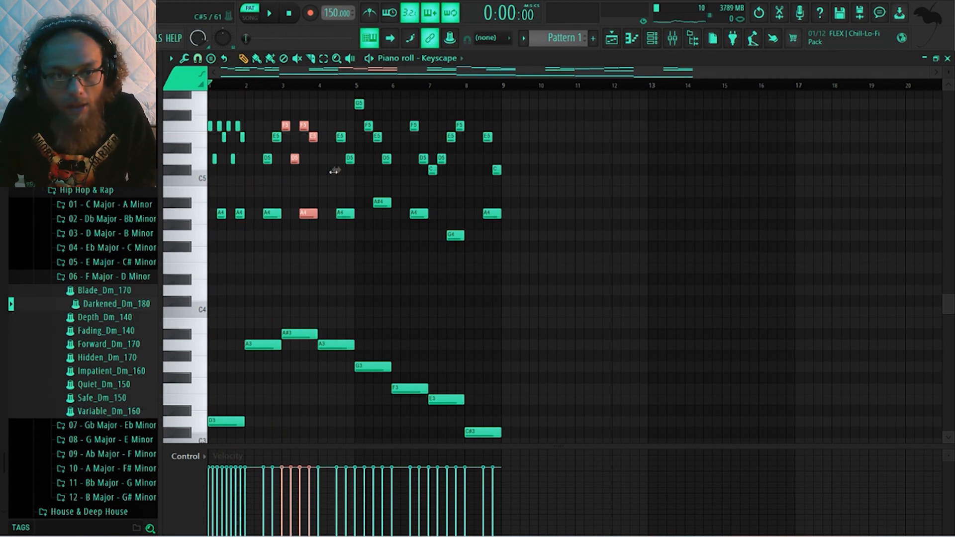
left_click_drag(333, 171, 318, 171)
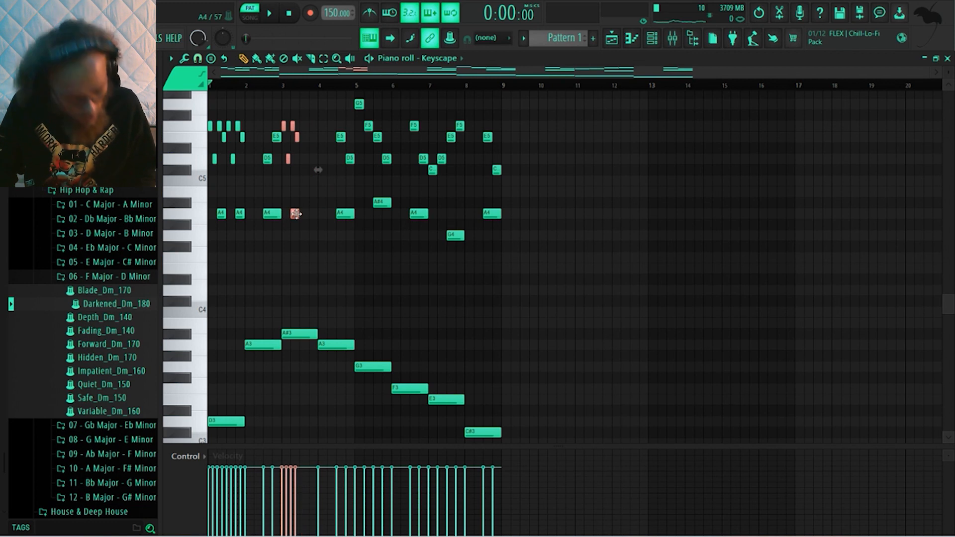
left_click_drag(296, 214, 315, 215)
key("space")
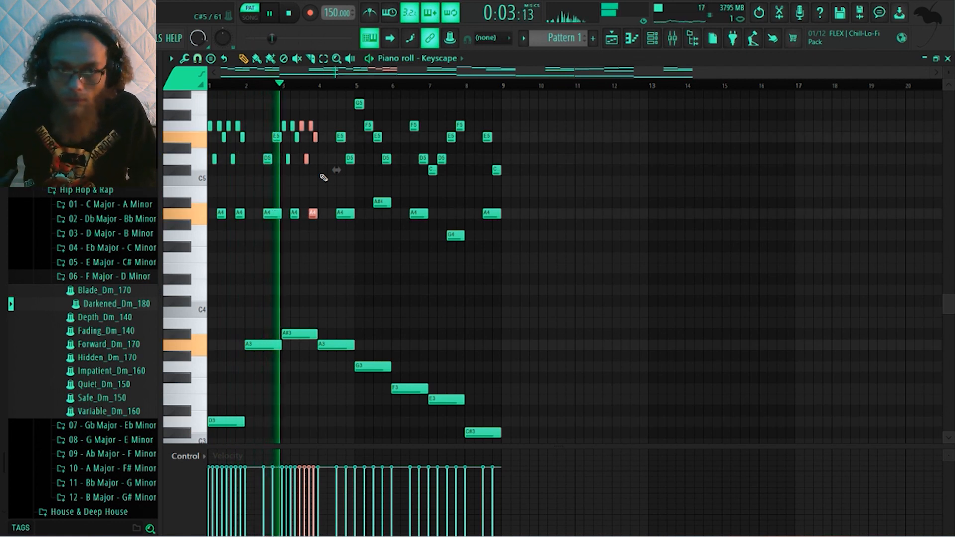
key("space")
Compress bar 2's upper melody notes to half length, place a copy at the end of each half-bar and audition the pattern
left_click_drag(273, 251, 269, 138)
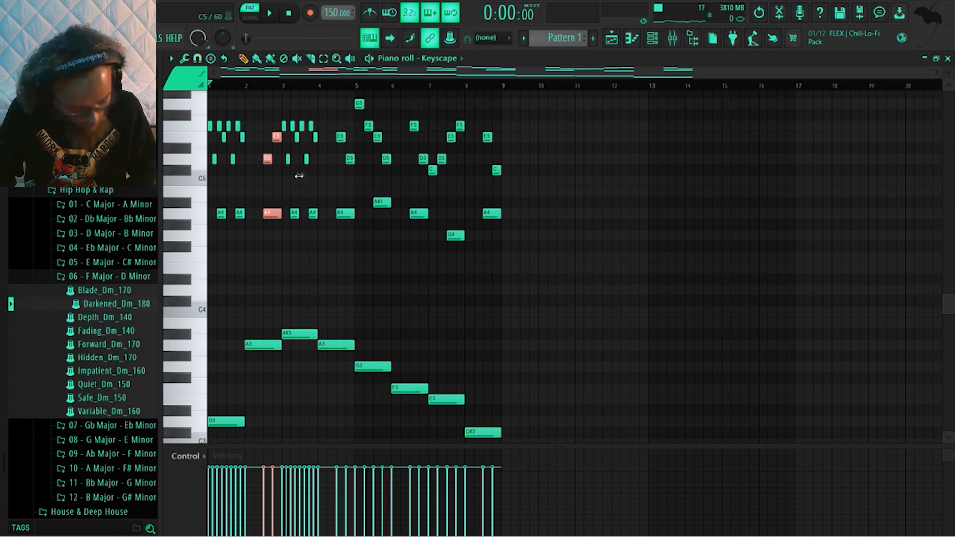
left_click_drag(299, 175, 291, 175)
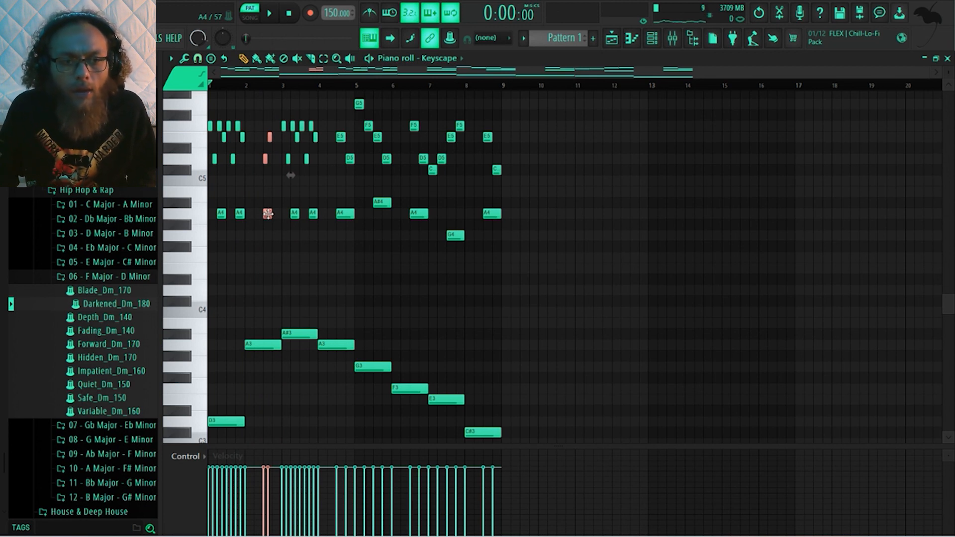
mouse_move(268, 214)
left_mouse_down()
mouse_move(258, 214)
mouse_move(277, 218)
left_mouse_up()
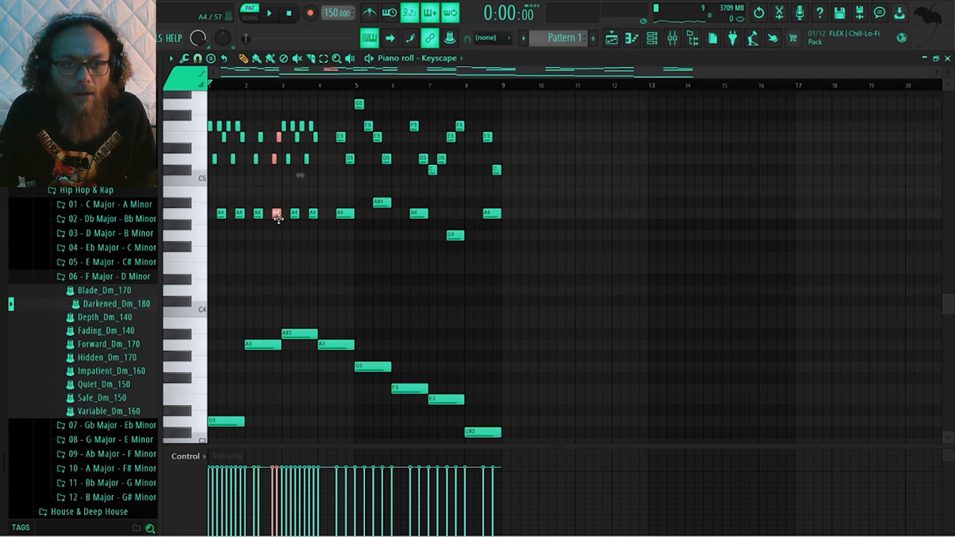
key("space")
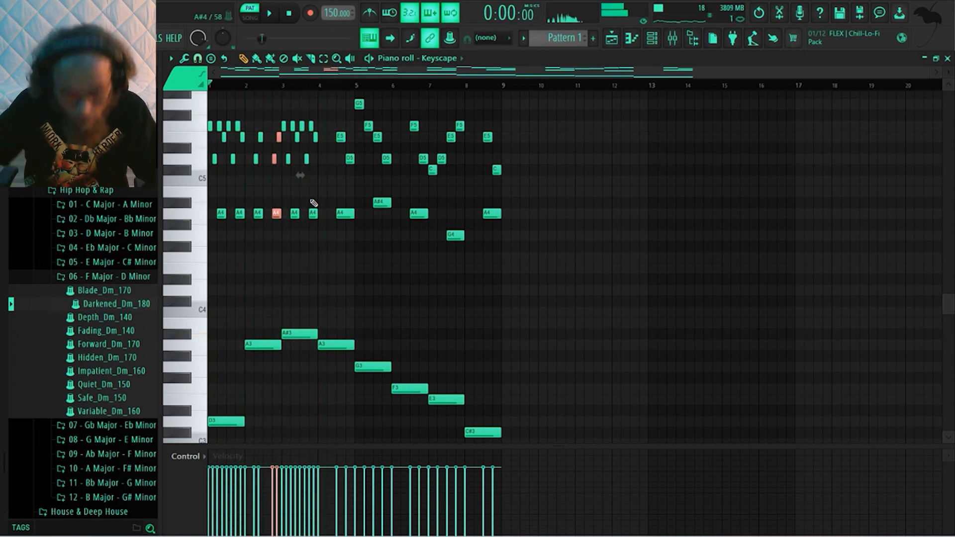
key("space")
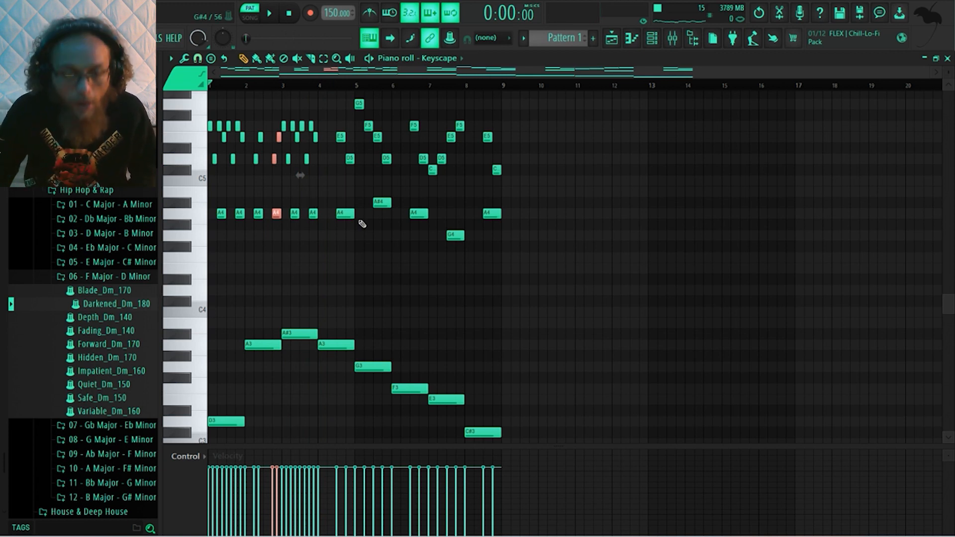
Compress bar 4's upper melody notes to half length, place a copy at the end of each half-bar and play the pattern
scroll(362, 221, "up", 2)
left_click_drag(354, 272, 335, 170)
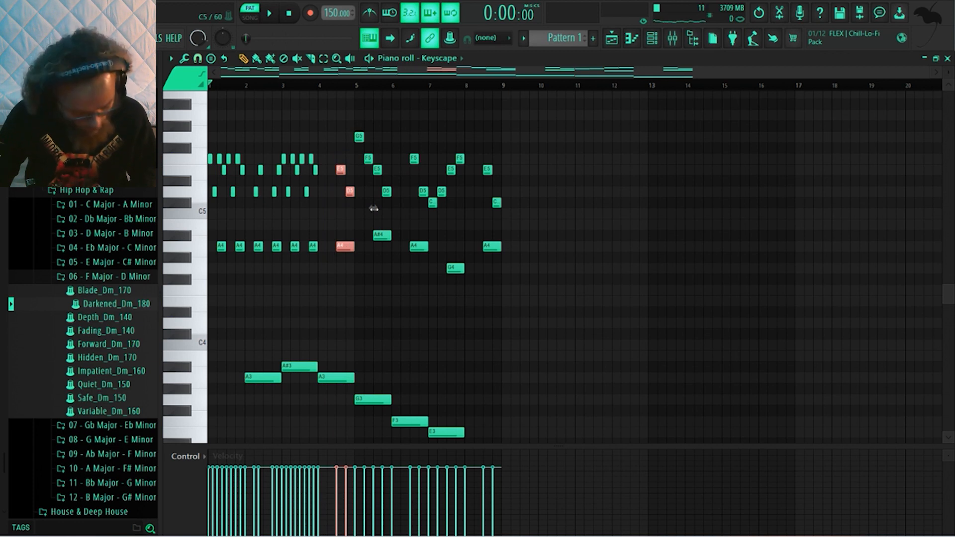
left_click_drag(374, 209, 364, 208)
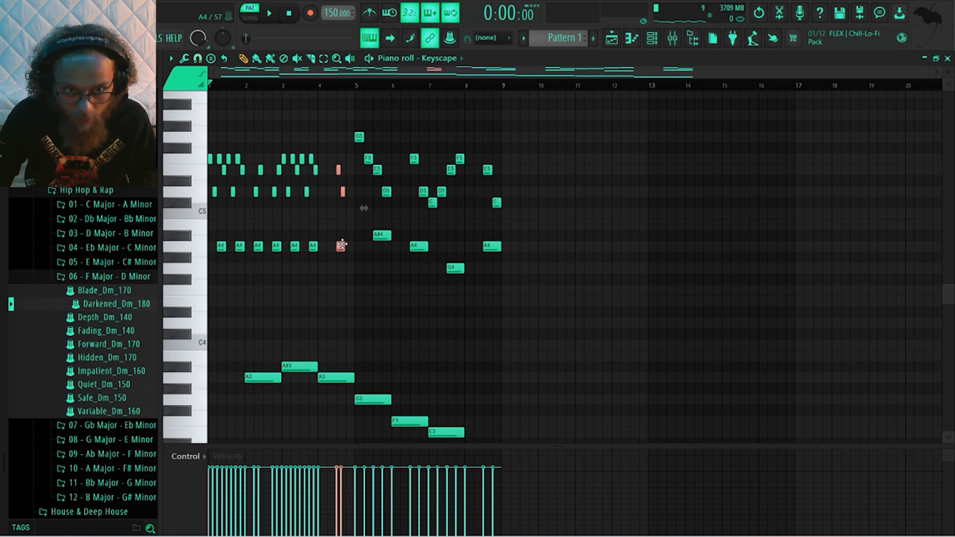
left_click_drag(364, 208, 357, 208)
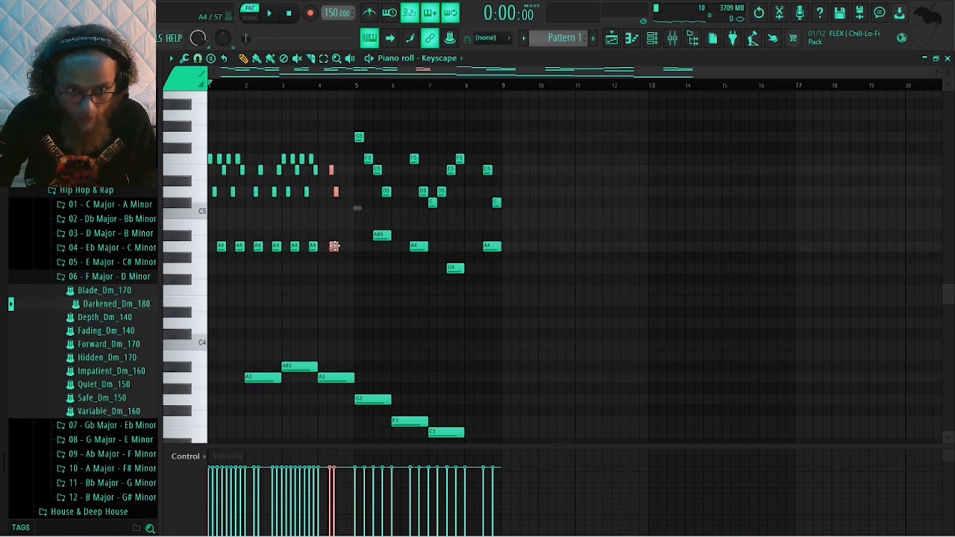
left_click_drag(357, 207, 355, 208)
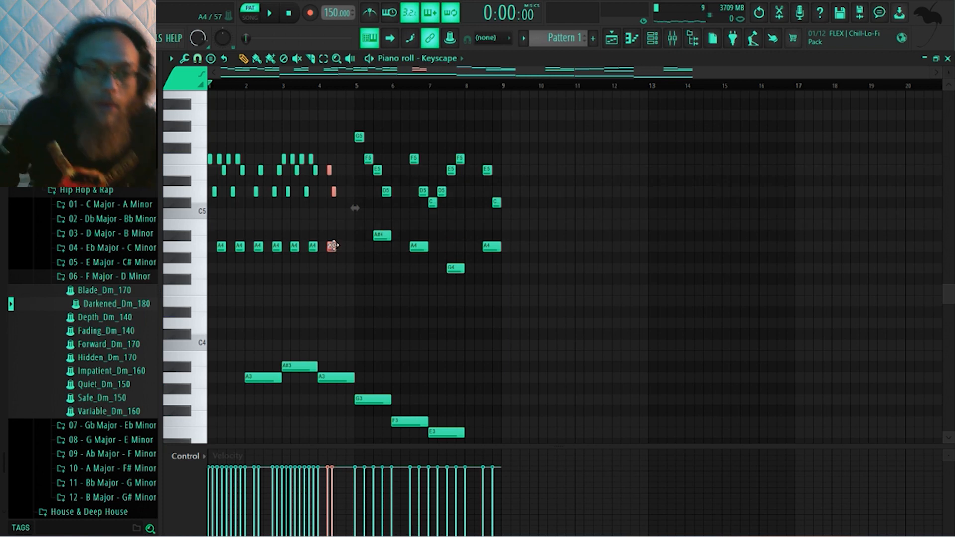
left_click_drag(332, 247, 350, 251)
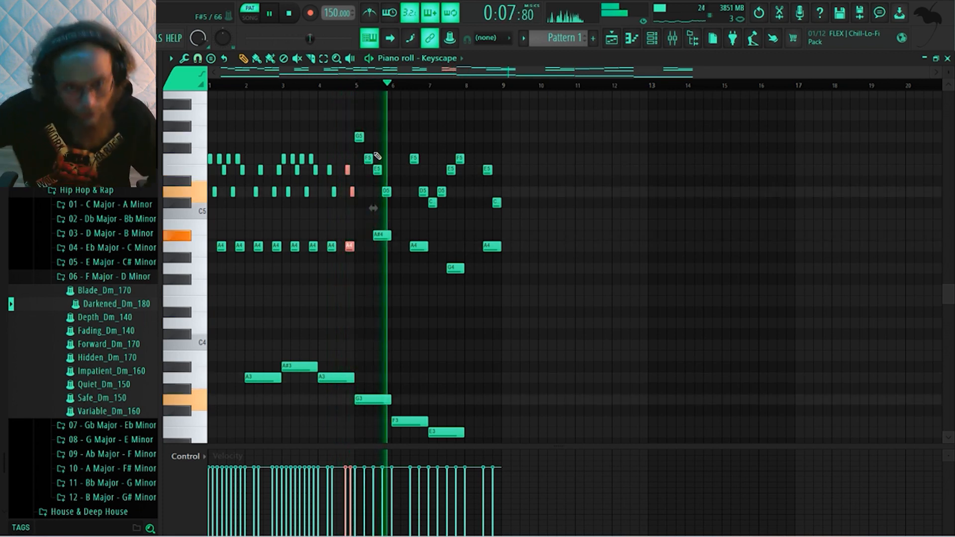
key("space")
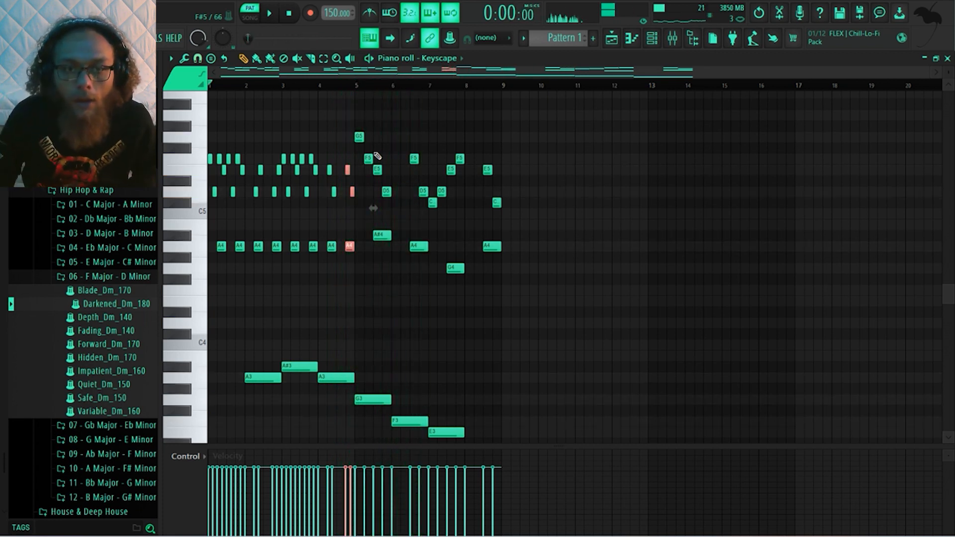
Shorten bar 6's F5 note to half length, add a short G5 right after it and audition the pattern
scroll(408, 170, "up", 2)
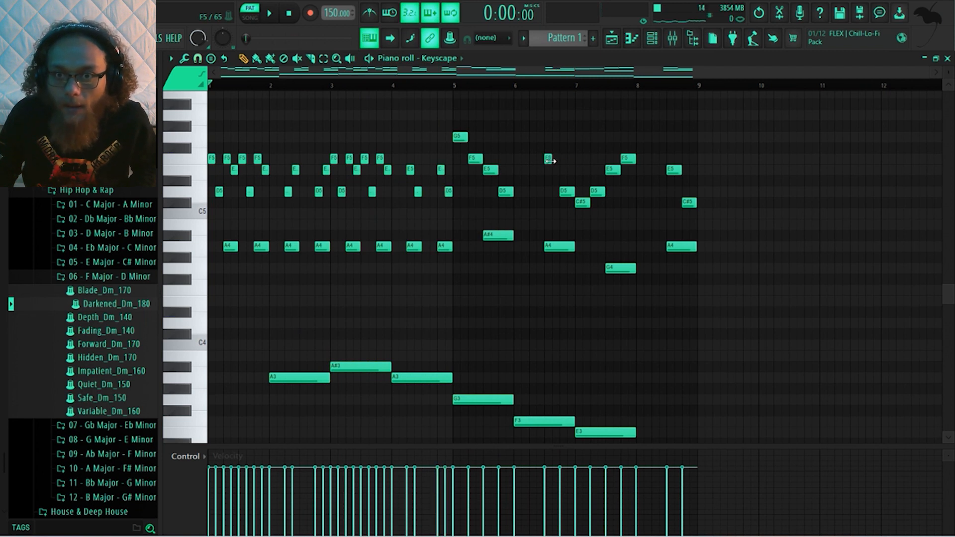
key("space")
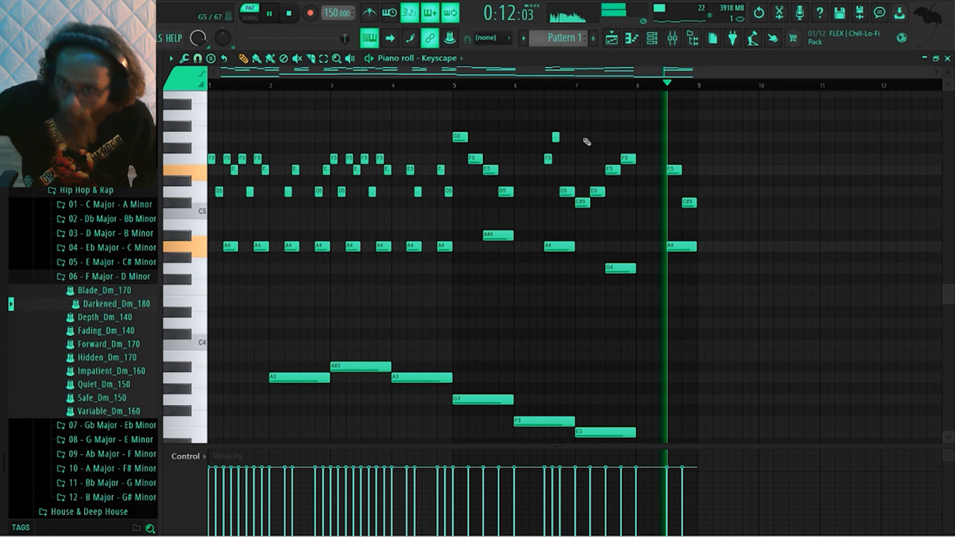
key("space")
Halve the E5 notes in bars 7 and 8, follow them with a short G5 and F5 respectively, and audition the pattern
left_click_drag(677, 172, 673, 172)
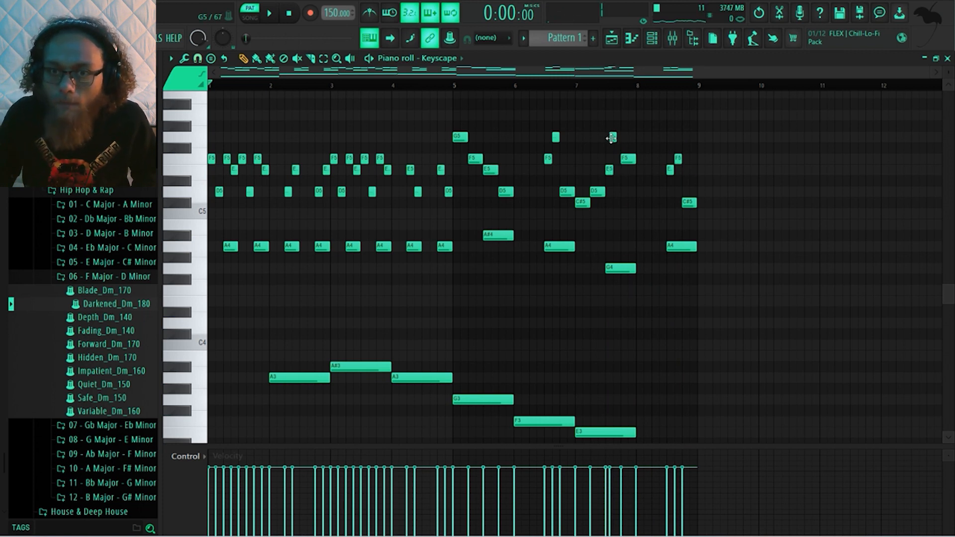
left_click_drag(613, 139, 615, 139)
key("space")
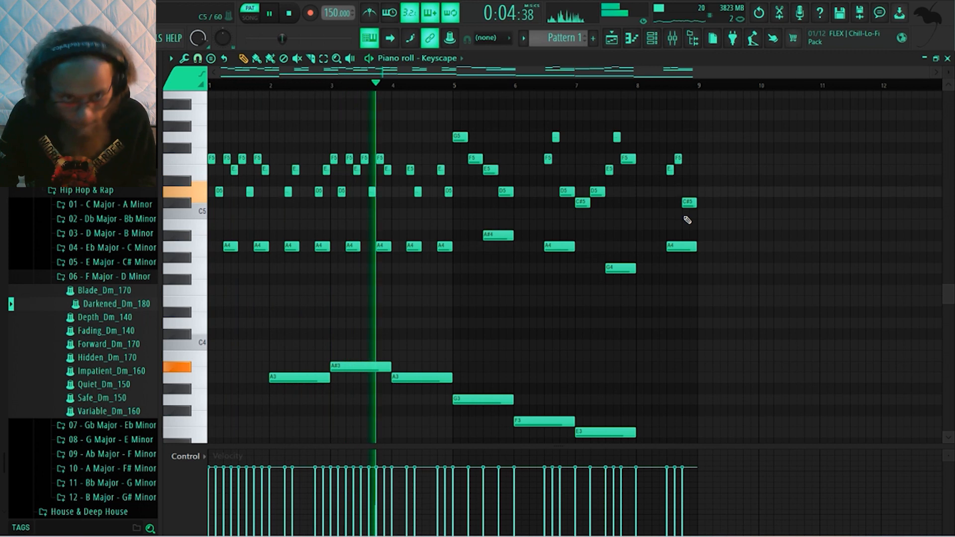
scroll(726, 273, "down", 1)
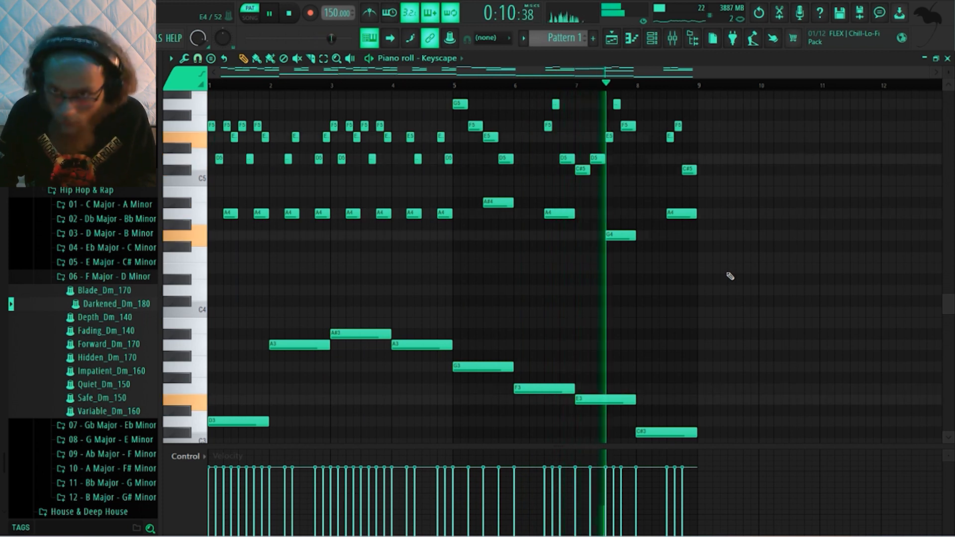
key("space")
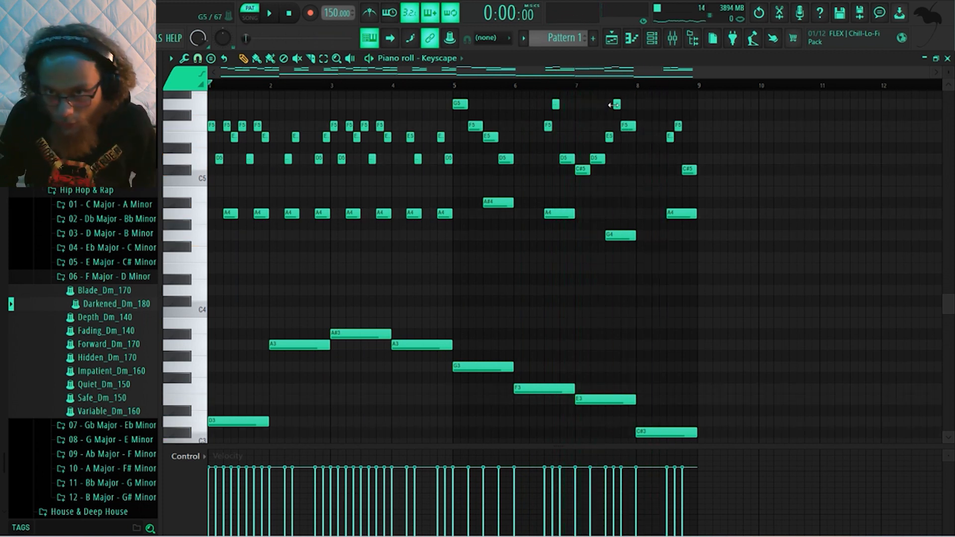
Move bar 7's short G5 to the end of the bar as E5, halve the F5 before it and audition the pattern
left_click_drag(616, 104, 631, 104)
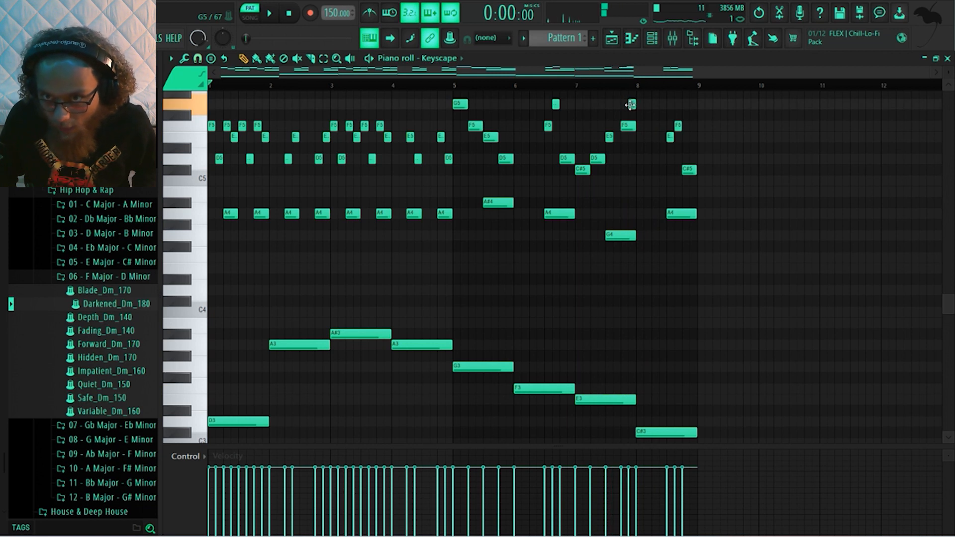
key("space")
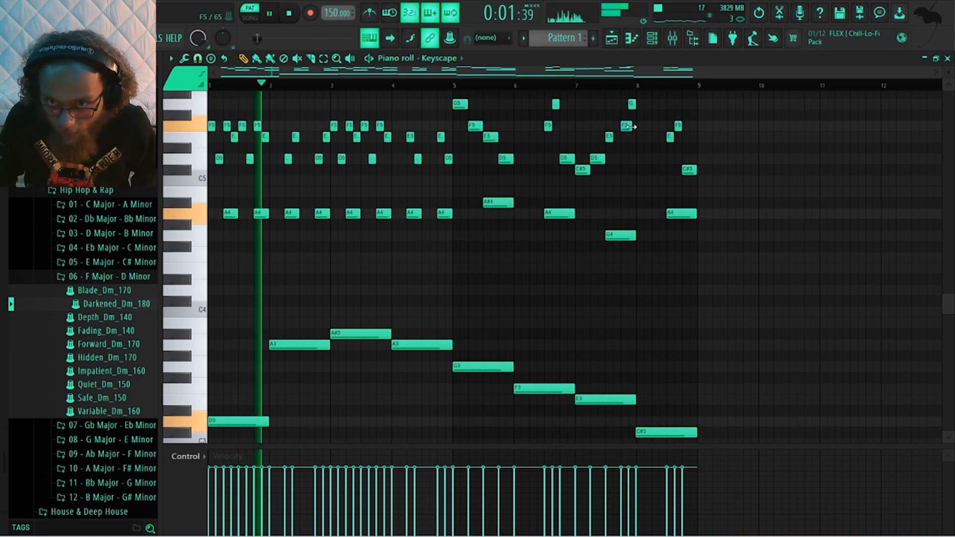
left_click_drag(631, 106, 632, 135)
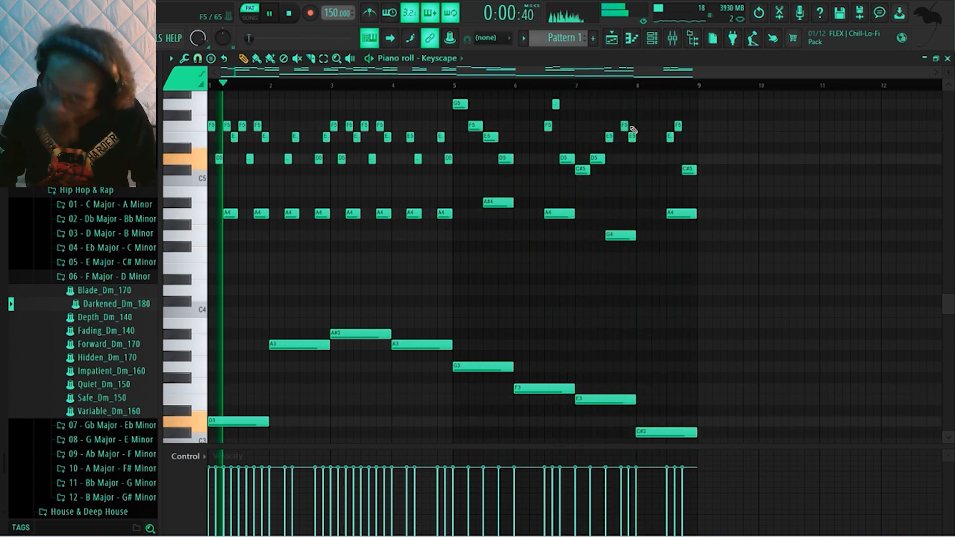
key("space")
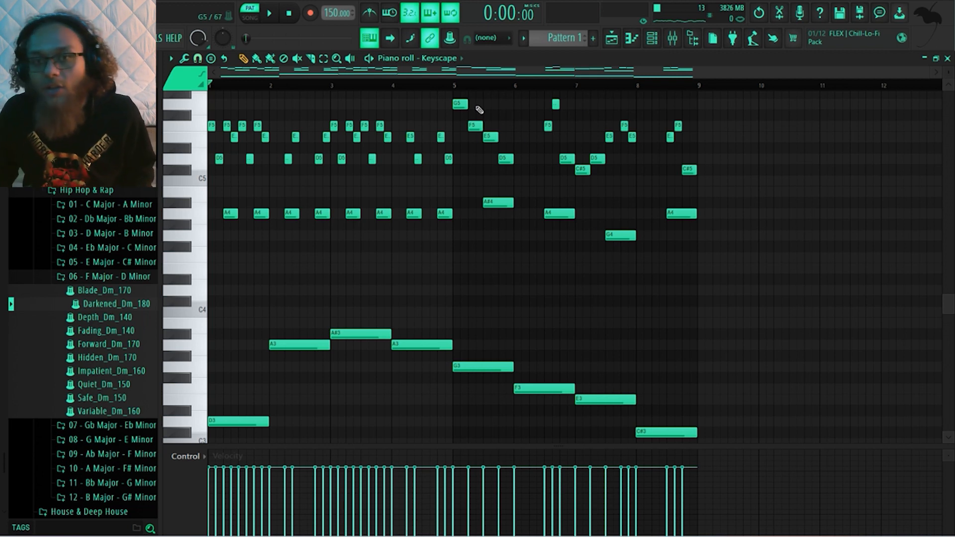
Select bars 1 to 4 on the timeline, play the pattern and clear the time selection
left_click_drag(455, 90, 209, 90)
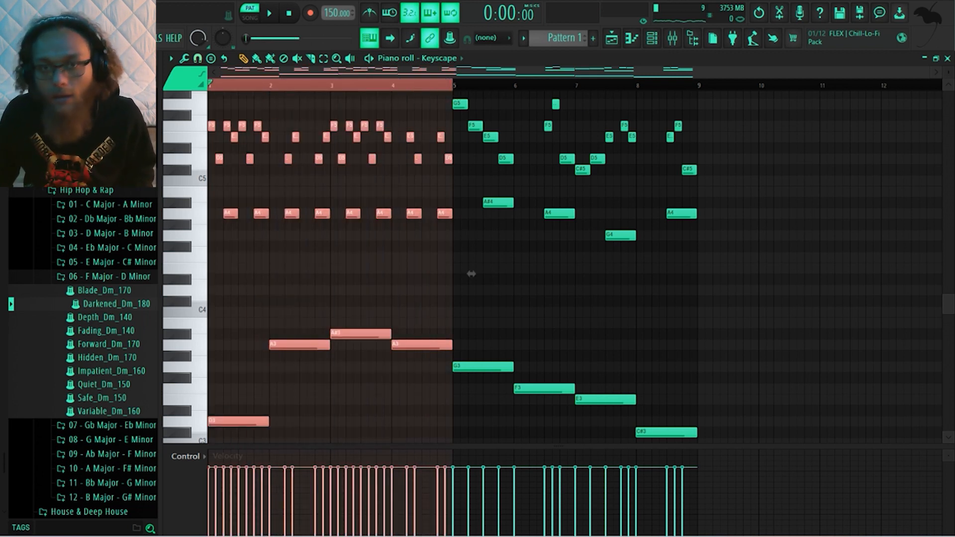
key("space")
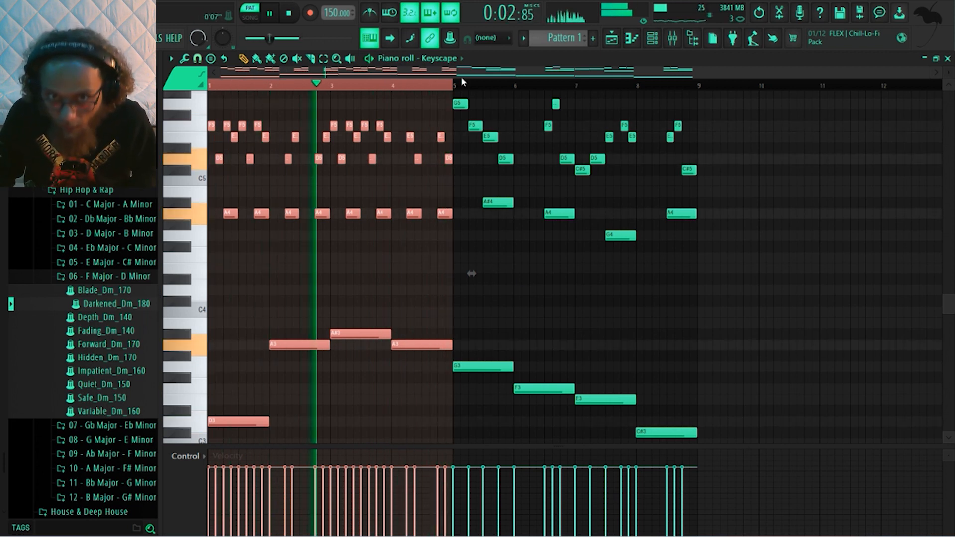
right_click(429, 86)
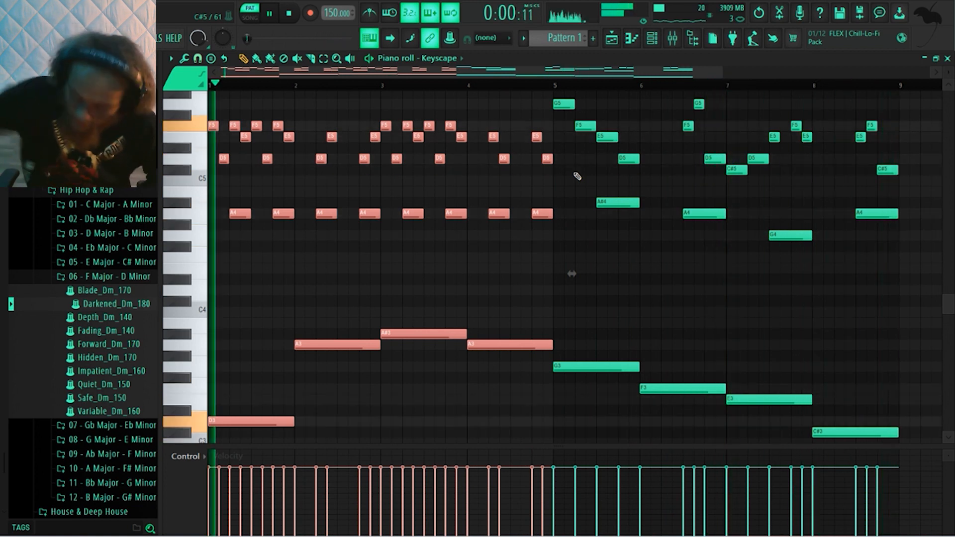
key("space")
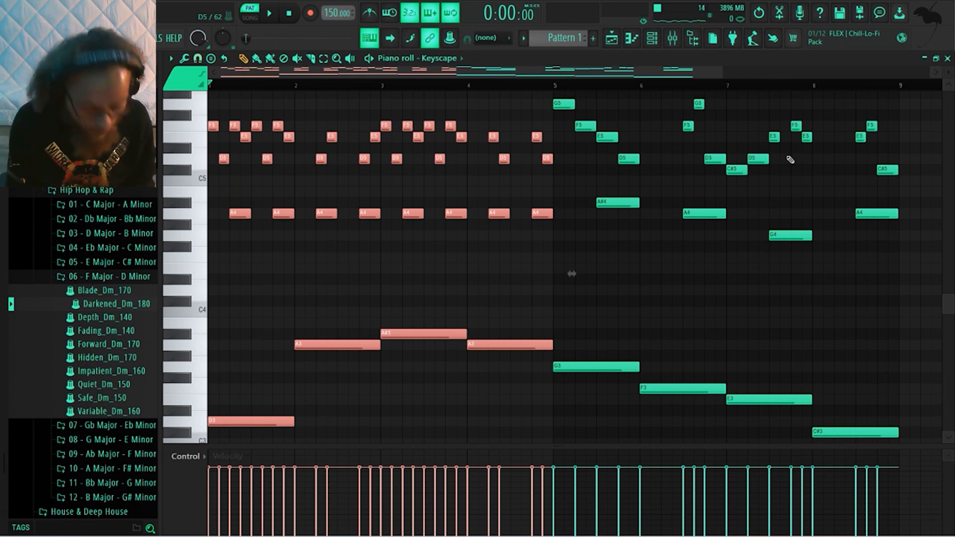
Save the project as Project_1 in its own new project folder
key("ctrl+s")
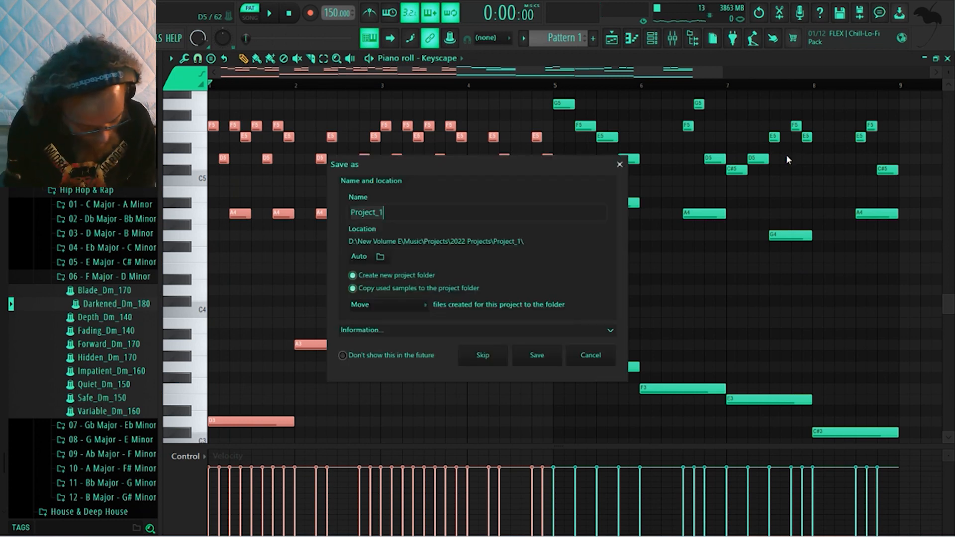
left_click(546, 358)
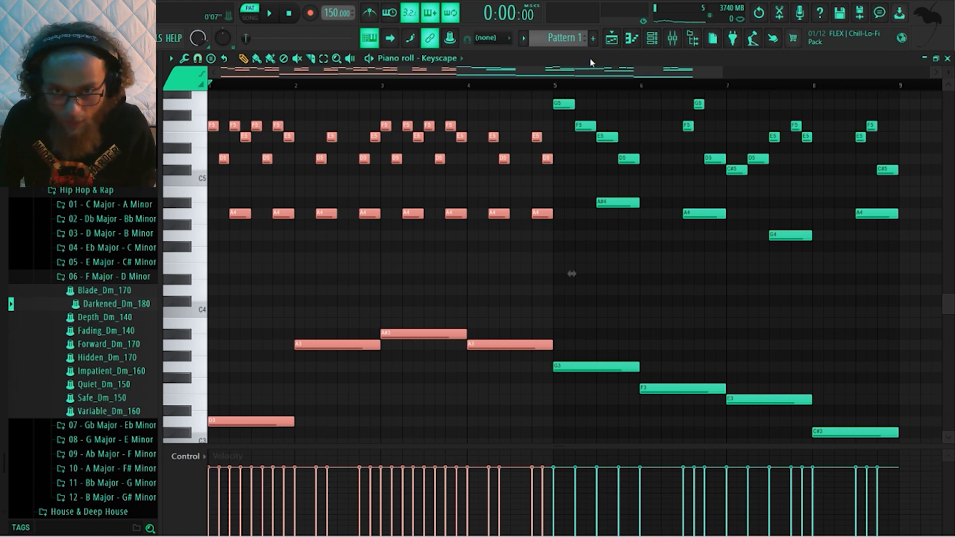
Deselect all notes and audition the edited melody
key("ctrl+d")
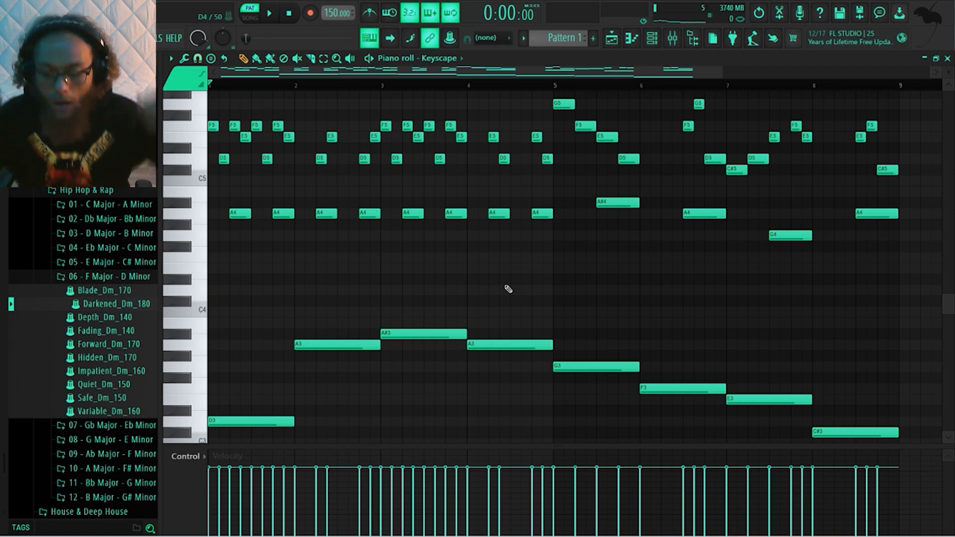
key("space")
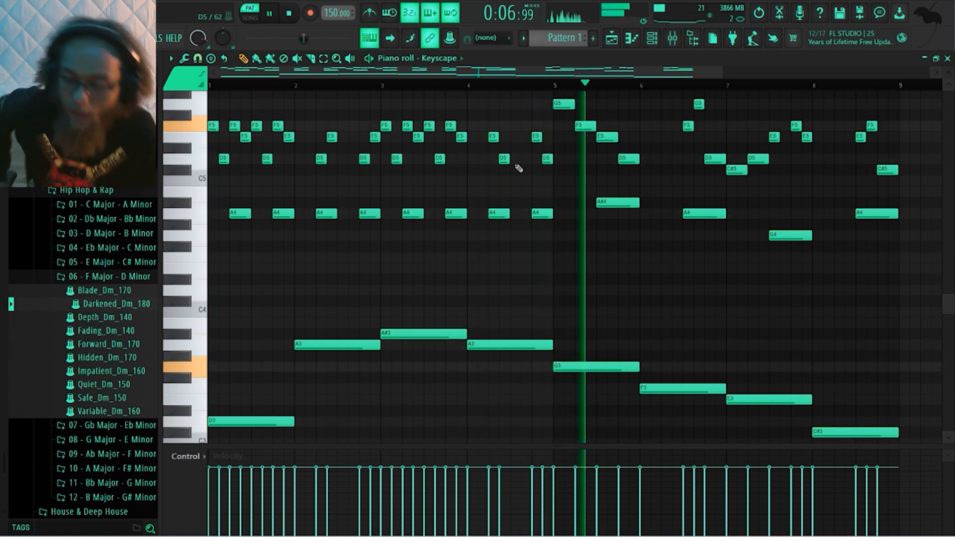
key("space")
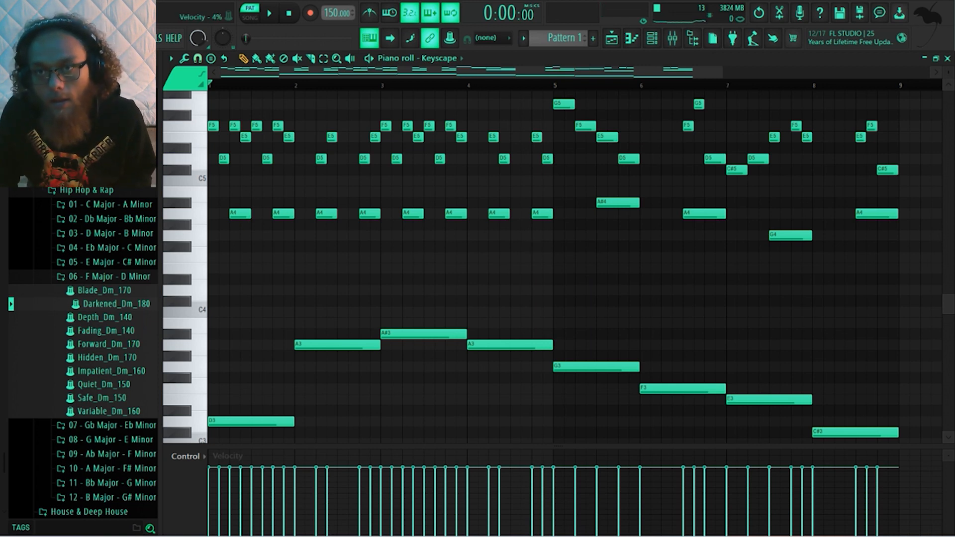
Load Murda Melodies on the Keyscape track, choose its Wonder preset and play the pattern
left_click(655, 38)
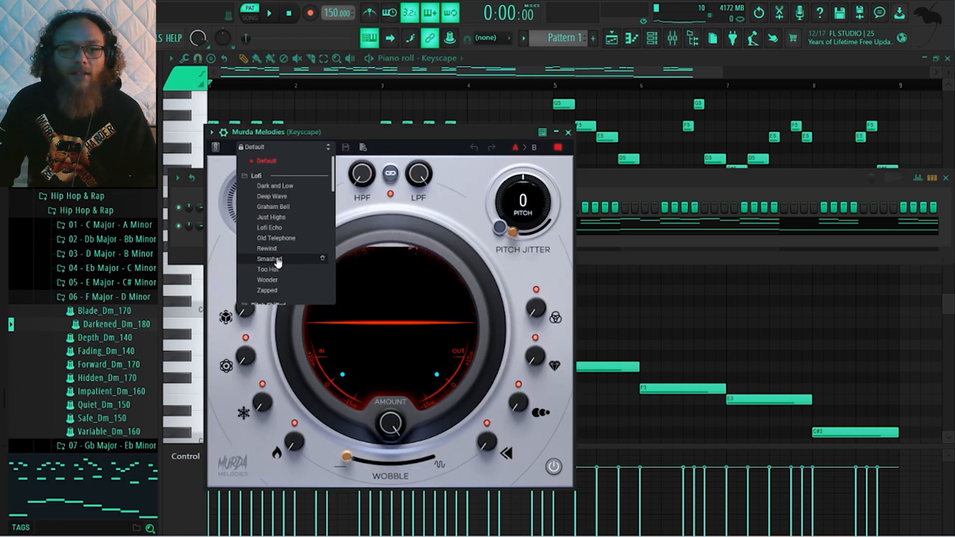
scroll(289, 240, "down", 2)
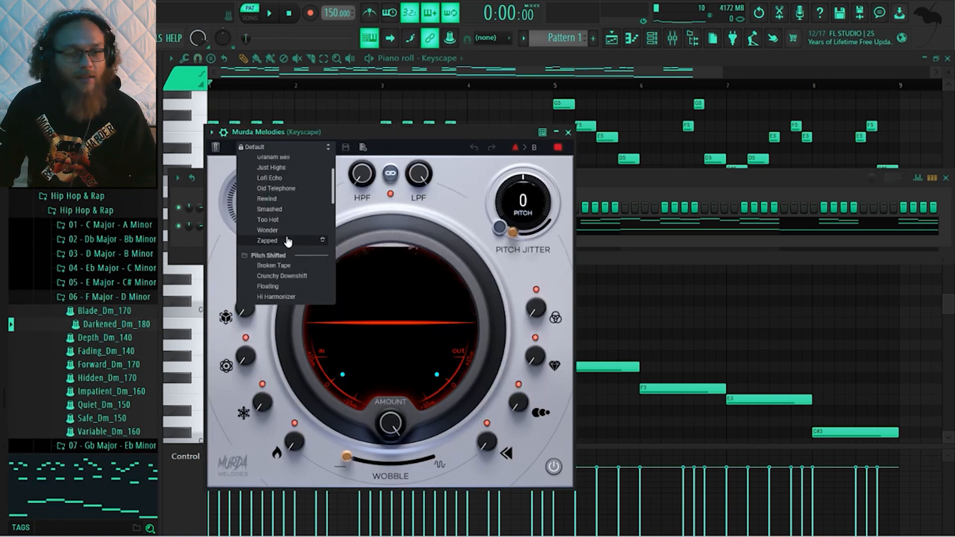
left_click(281, 234)
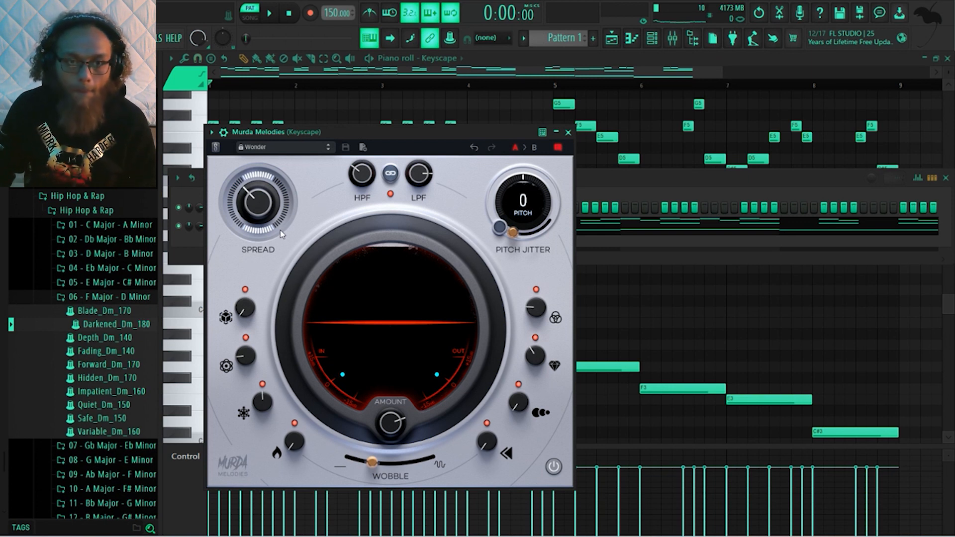
key("space")
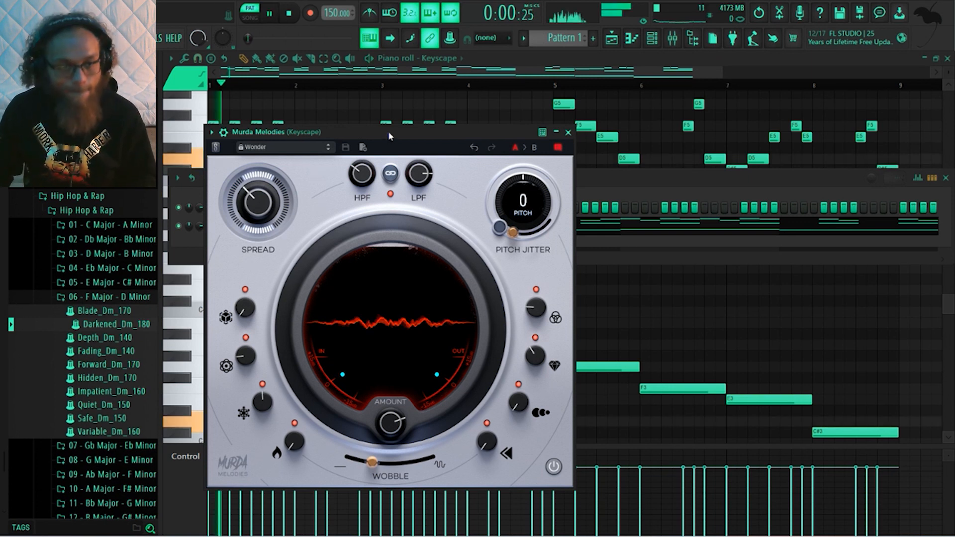
Switch Murda Melodies to the Smashed preset and set its Spread to 56%
left_click(274, 150)
left_click(290, 259)
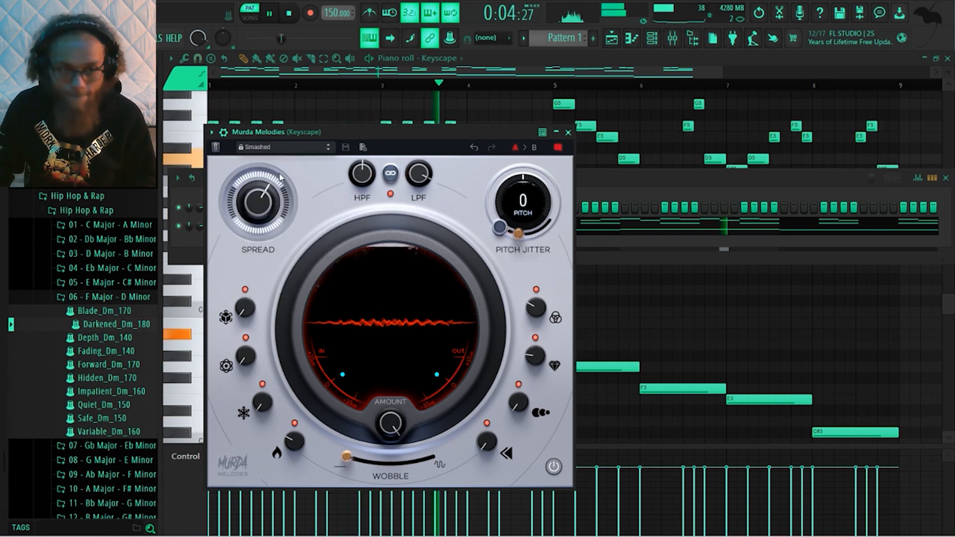
left_click(274, 147)
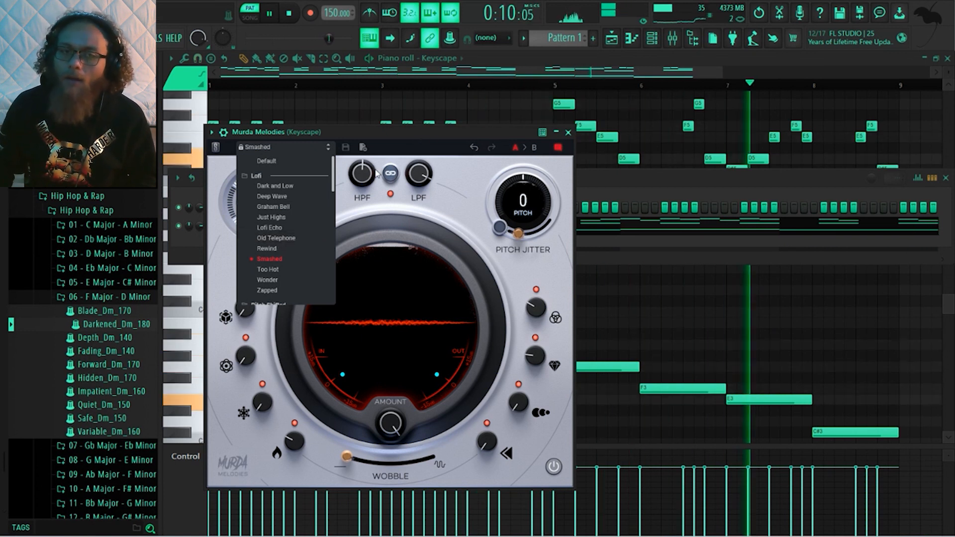
left_click(384, 146)
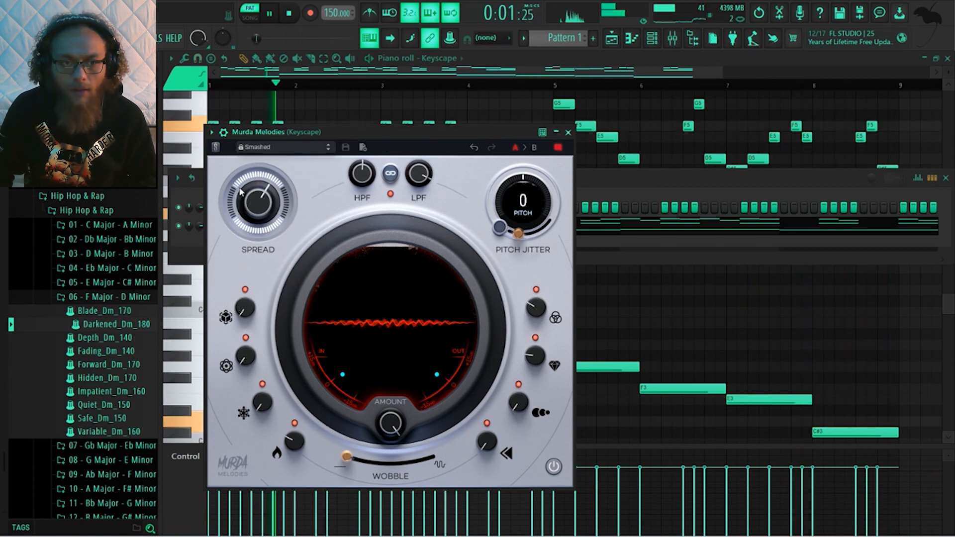
mouse_move(257, 201)
left_mouse_down()
mouse_move(257, 190)
mouse_move(246, 265)
mouse_move(249, 203)
left_mouse_up()
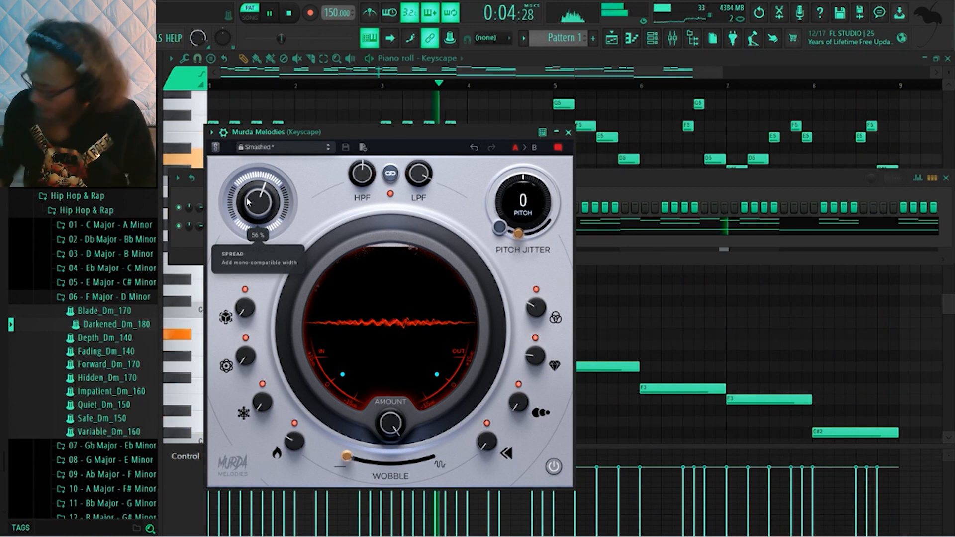
Add Fresh Air to the Keyscape track and raise its high-sparkle amount to 31% during playback
key("F6")
key("space")
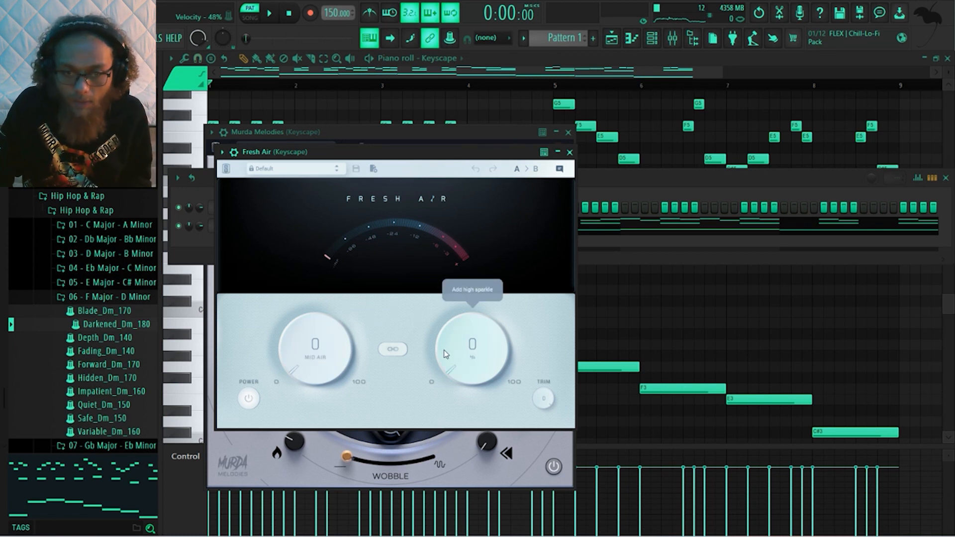
key("space")
left_click_drag(484, 364, 470, 290)
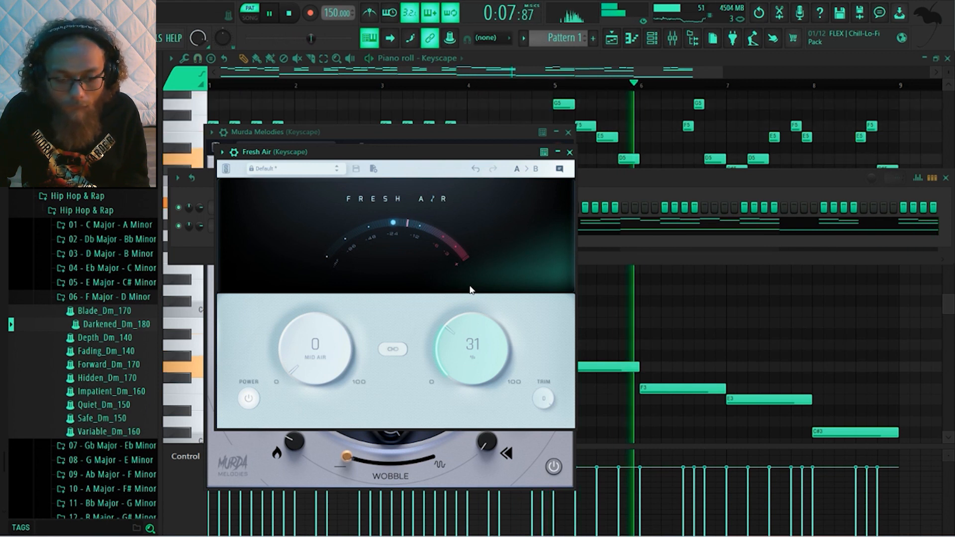
Set Fresh Air's Mid Air amount to 4% during playback, and stop the pattern
left_click_drag(319, 335, 320, 324)
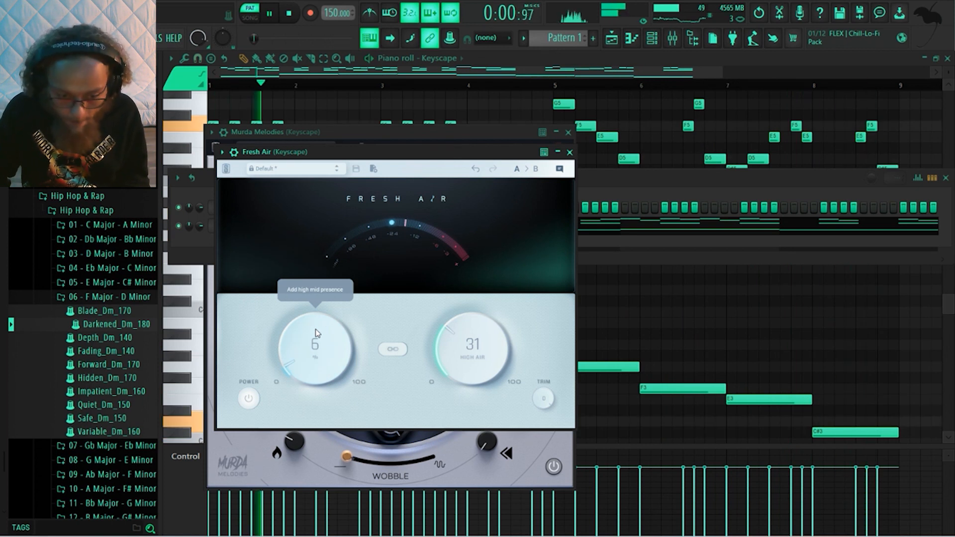
scroll(315, 333, "down", 2)
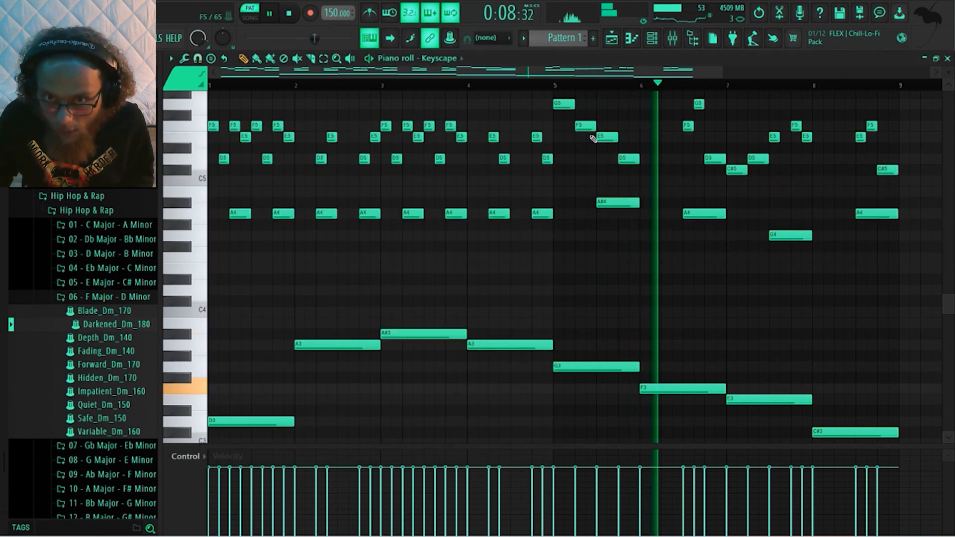
key("space")
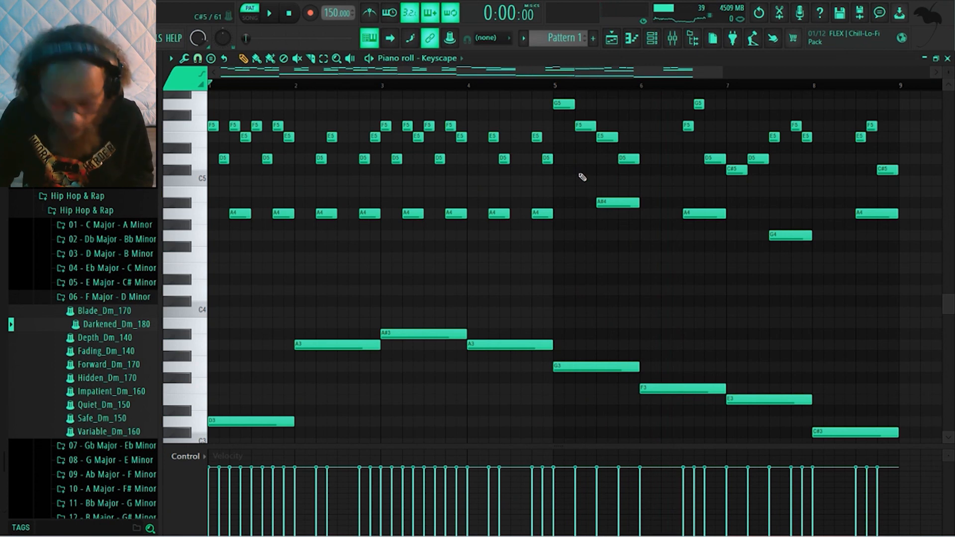
Extend the melody to 16 bars with the opening four bars running three times before the closing four, and audition it
scroll(580, 174, "down", 2)
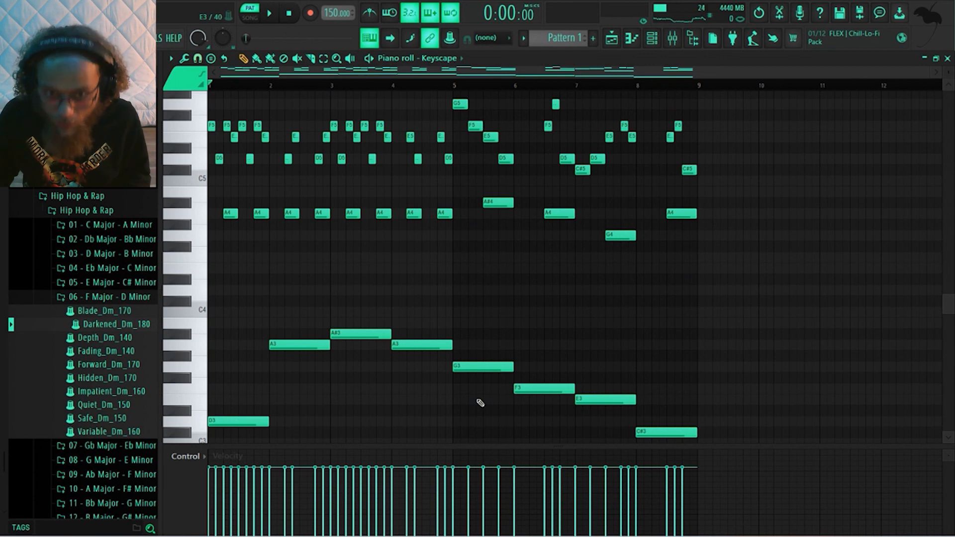
key("space")
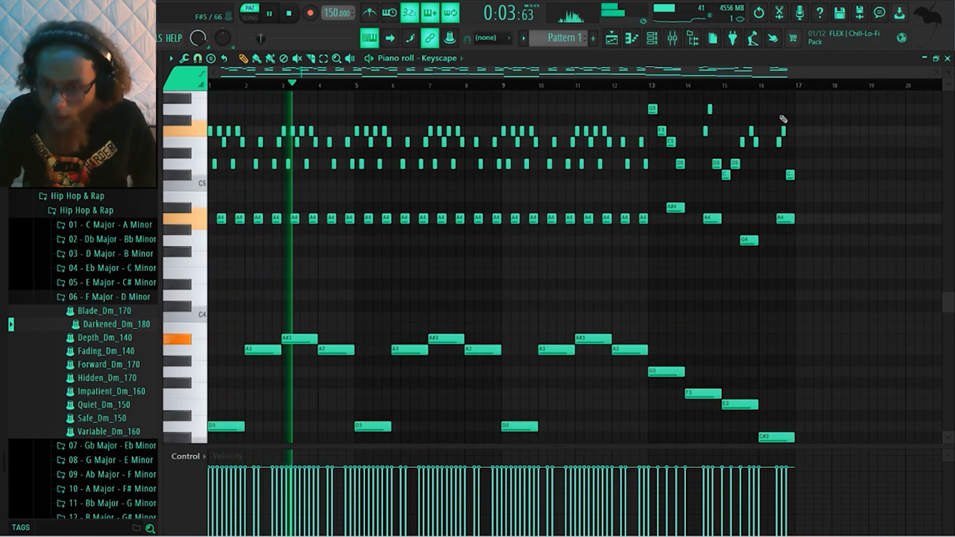
key("space")
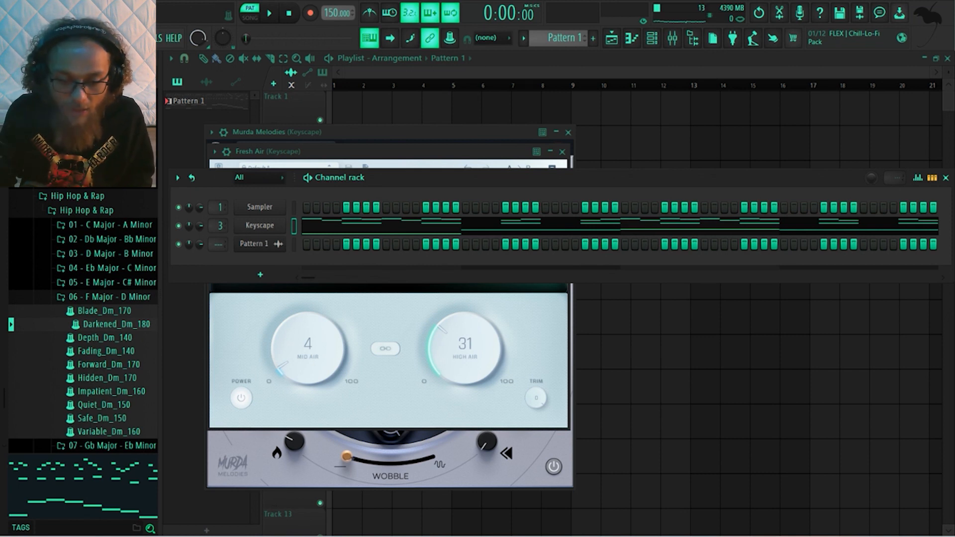
Disable the effects on the Keyscape mixer track and move the mixer clear of the channel list
key("F9")
left_click_drag(184, 198, 286, 149)
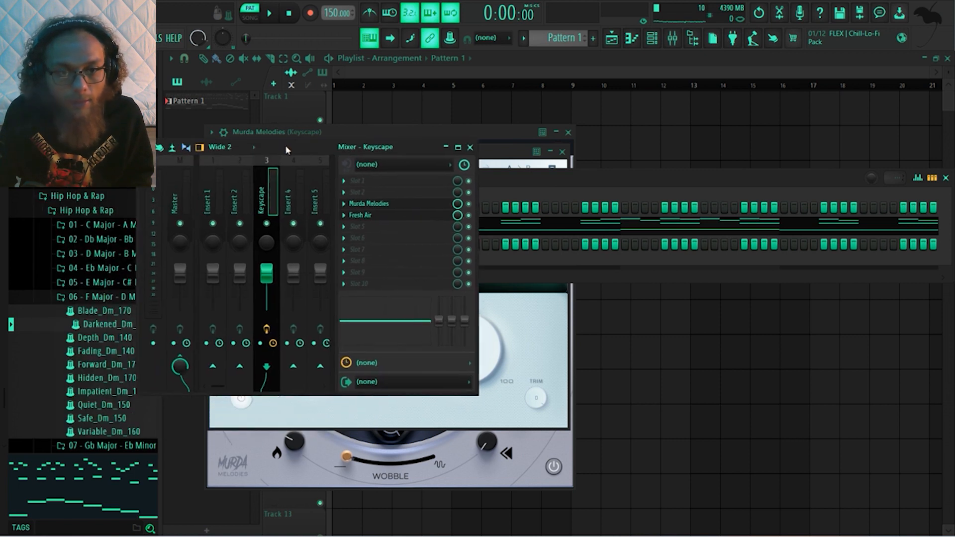
left_click(180, 201)
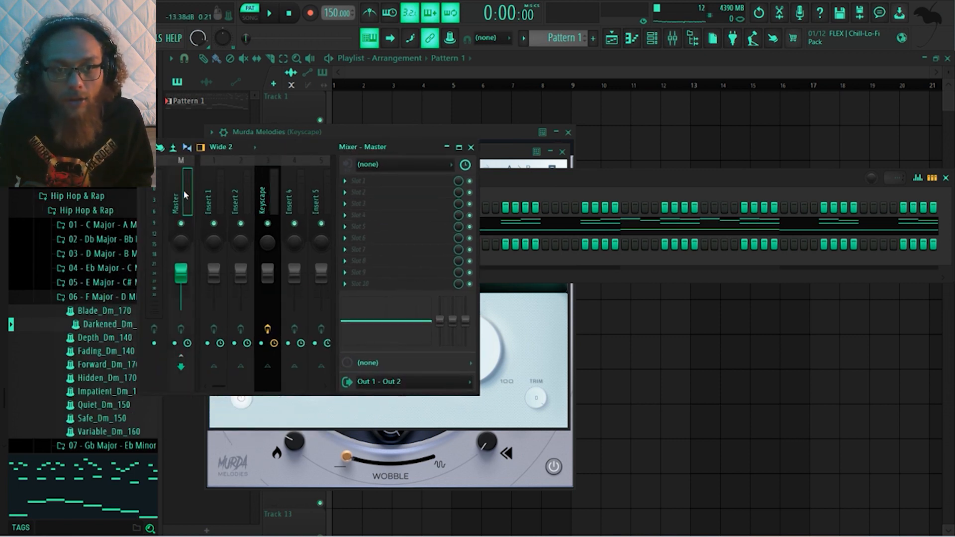
left_click(263, 203)
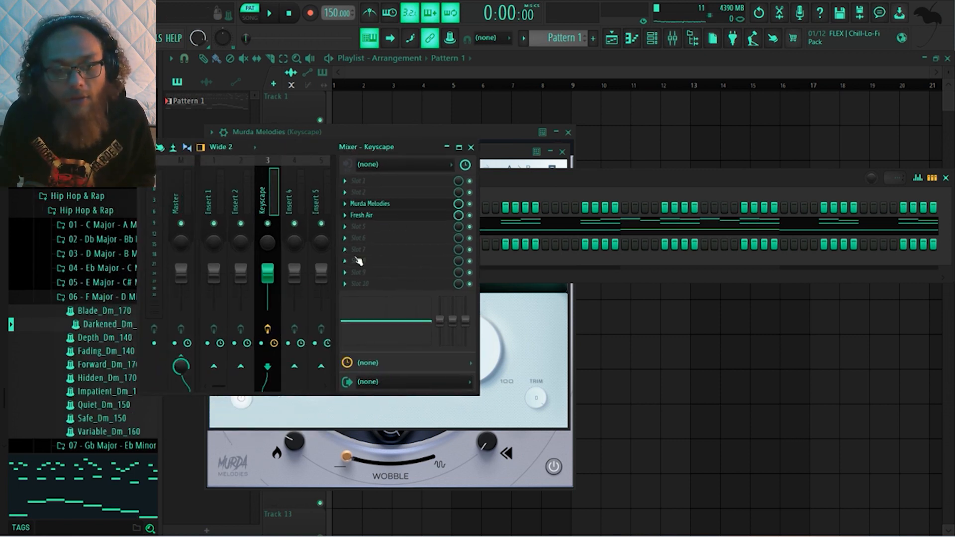
left_click(269, 330)
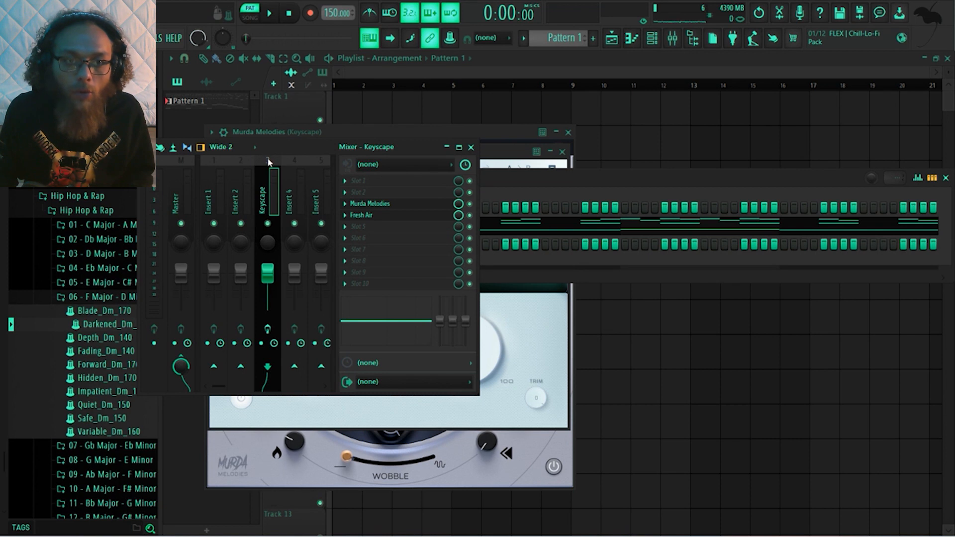
left_click_drag(271, 151, 557, 159)
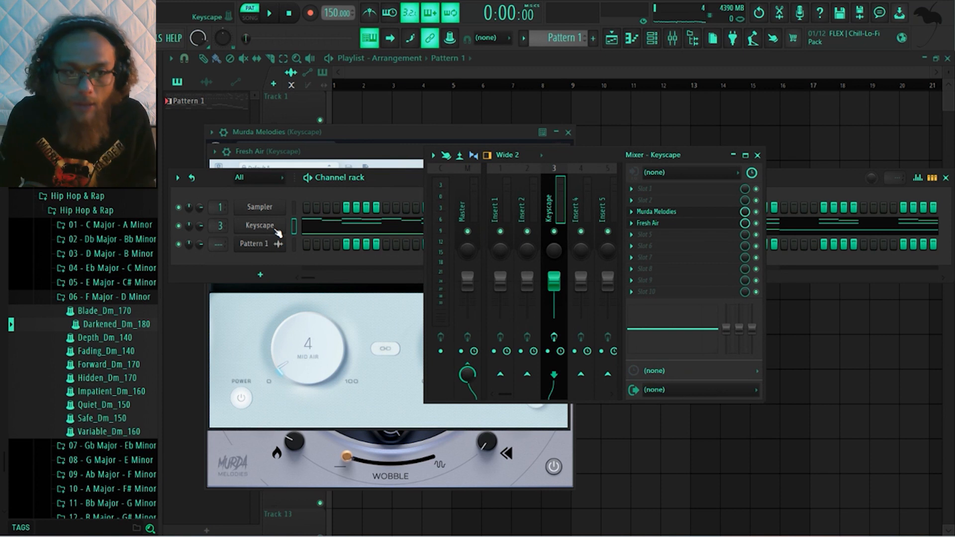
Open and close the rendered Pattern 1 audio clip's channel settings, and mute the Keyscape channel
left_click(267, 251)
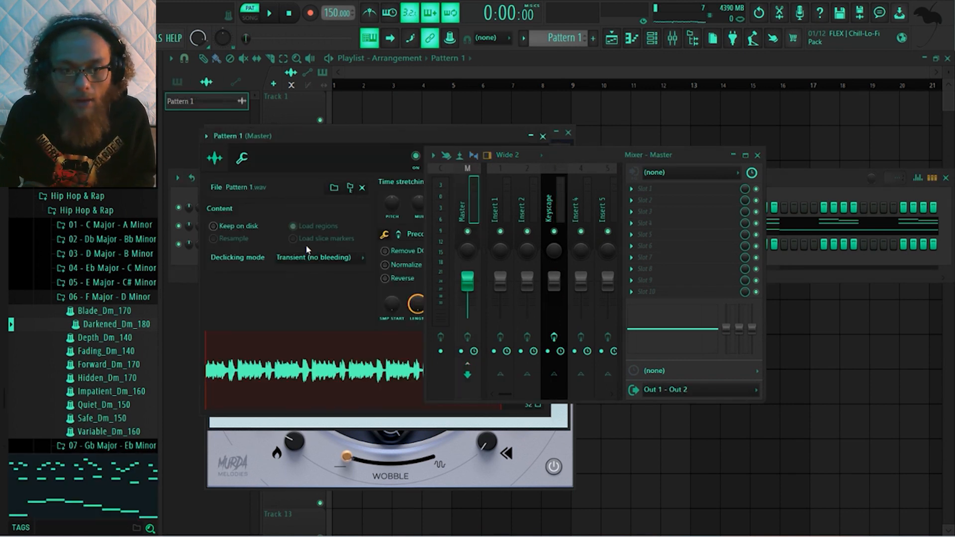
left_click_drag(382, 141, 354, 138)
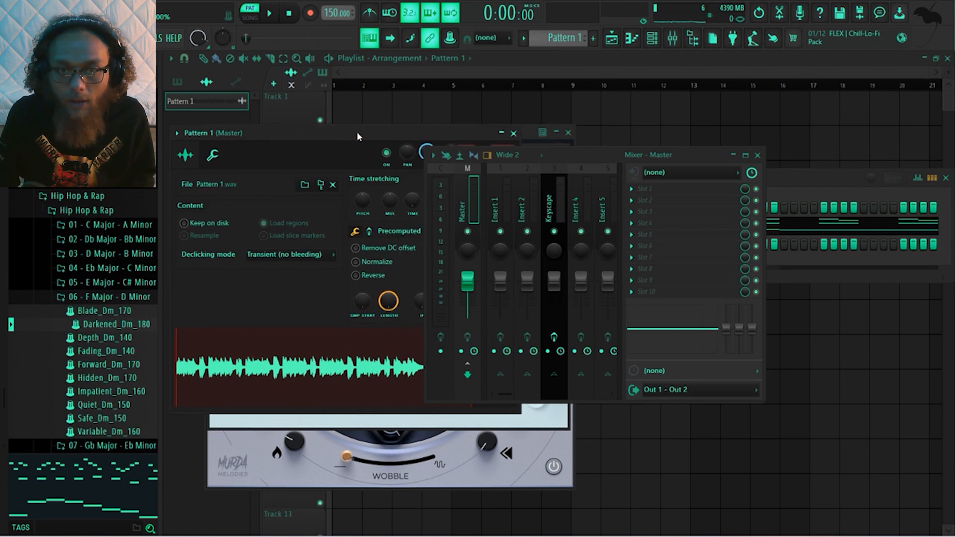
left_click(514, 134)
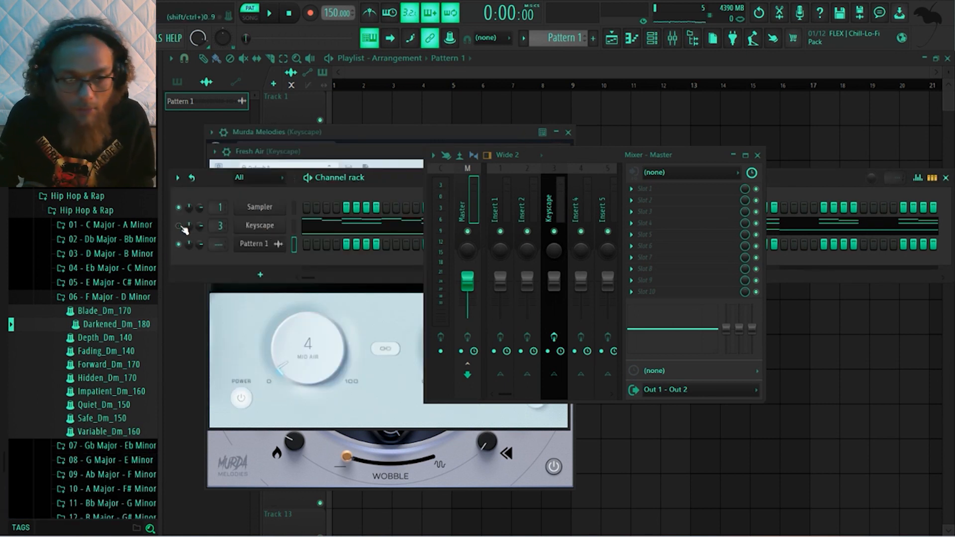
right_click(273, 246)
key("Escape")
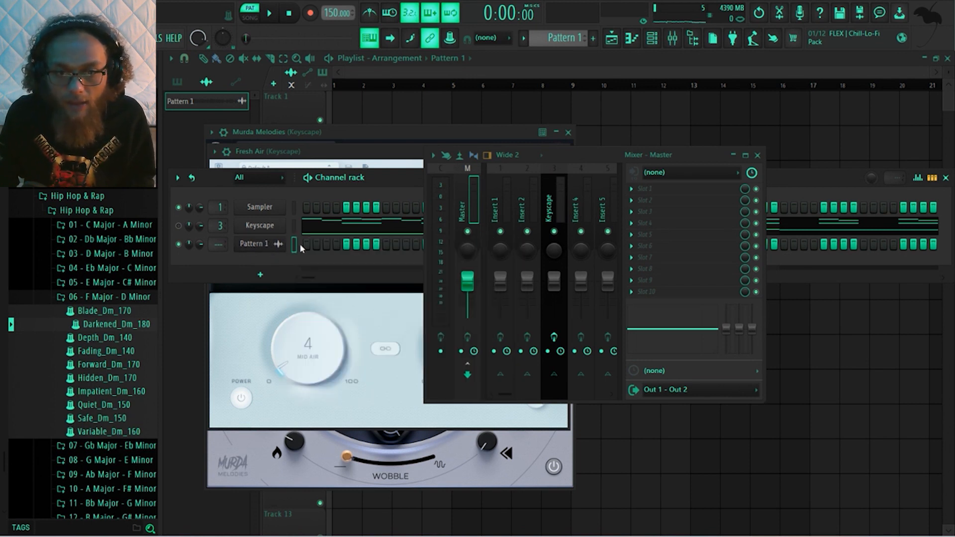
Route the Pattern 1 audio clip to mixer insert 4 and move the mixer off the start of the playlist
left_click(576, 209)
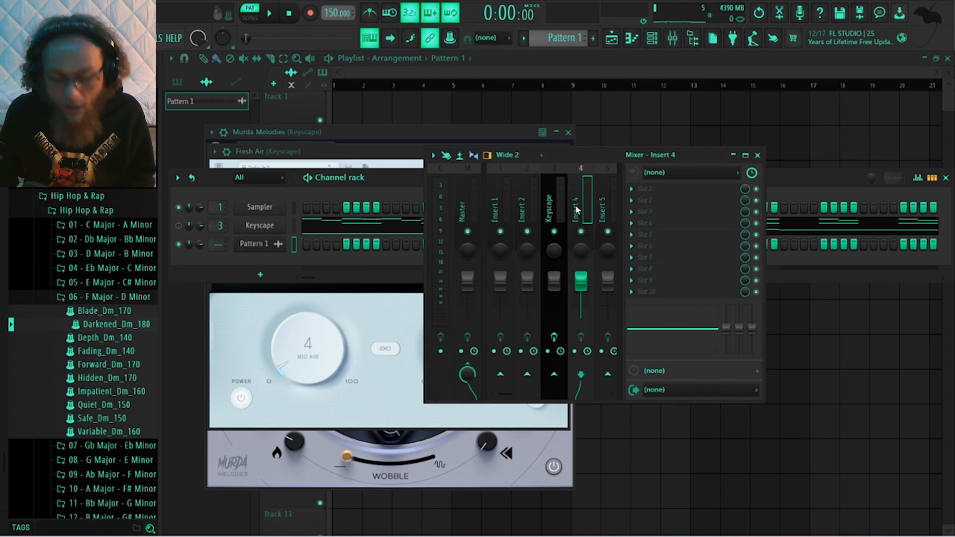
key("ctrl+l")
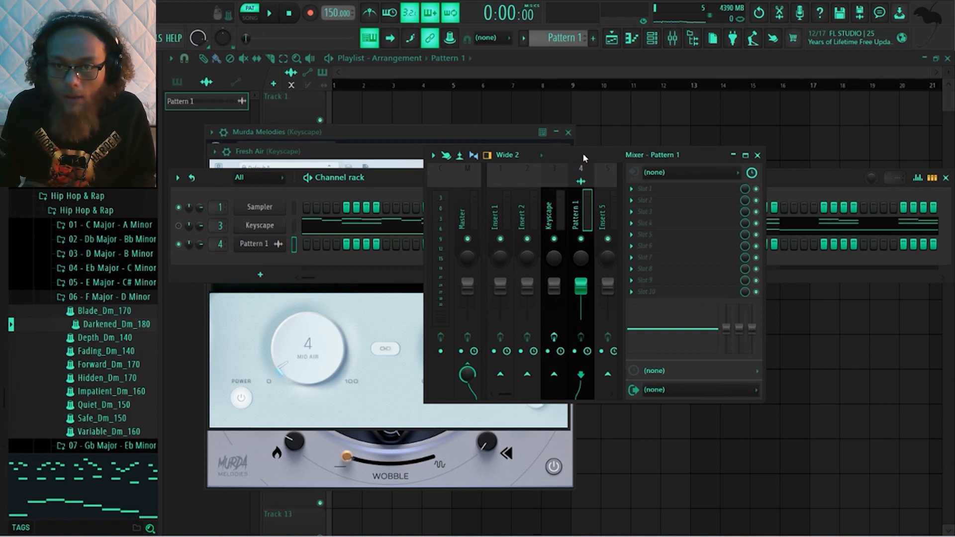
left_click_drag(584, 157, 643, 164)
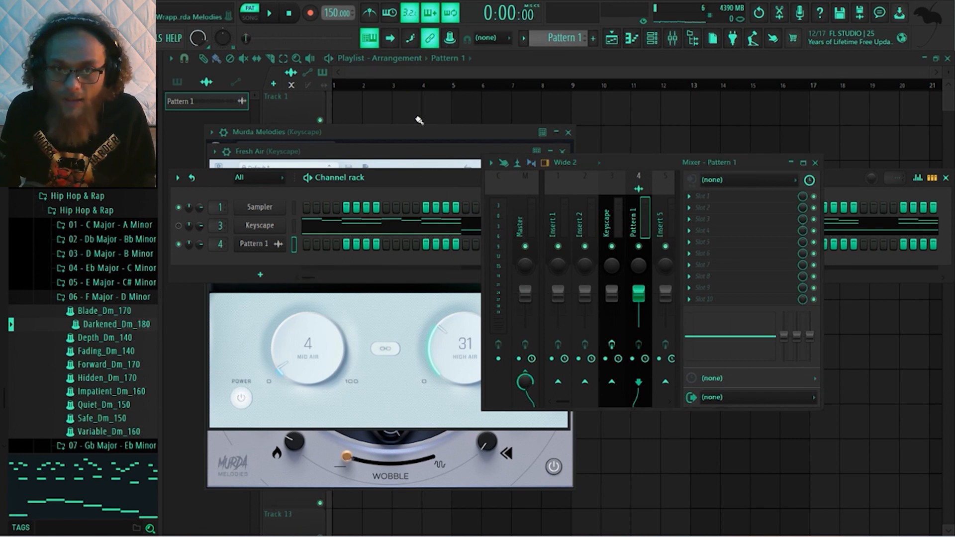
Place the Pattern 1 audio clip at bar 1 of Track 1 and turn off the typing-keyboard piano mode
left_click(399, 106)
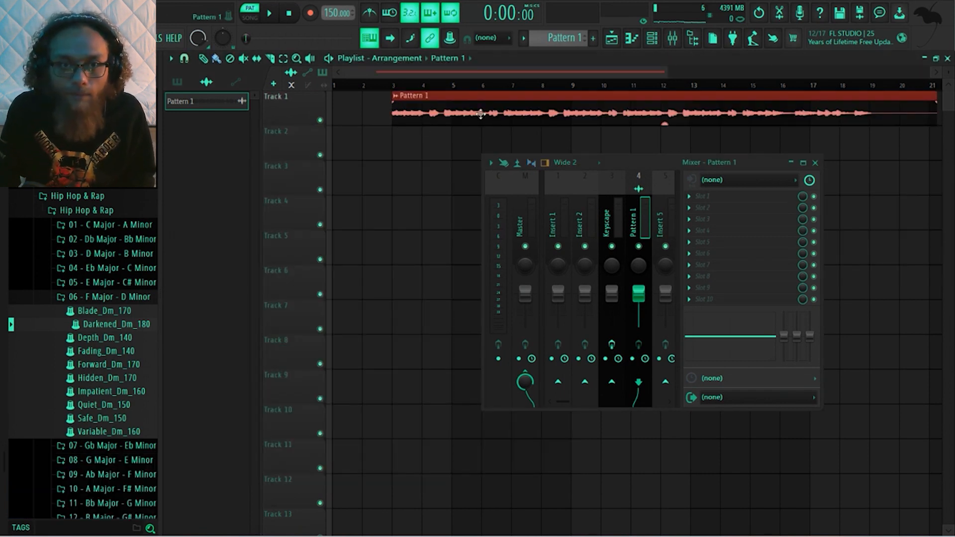
left_click_drag(480, 120, 421, 118)
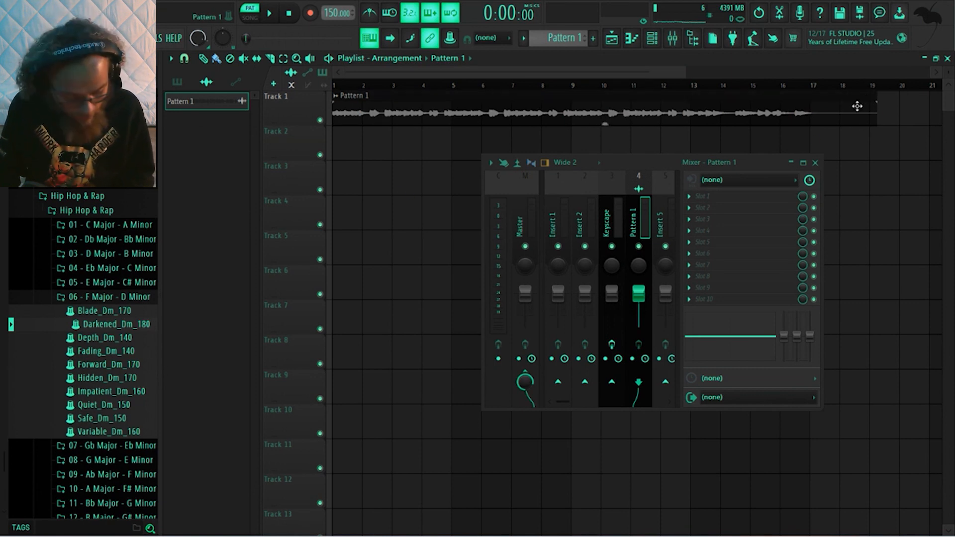
key("space")
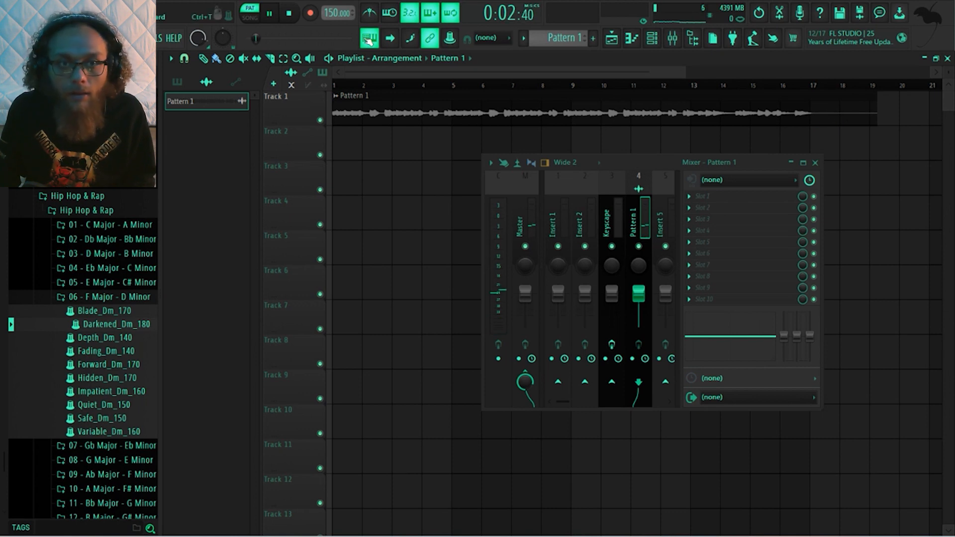
key("space")
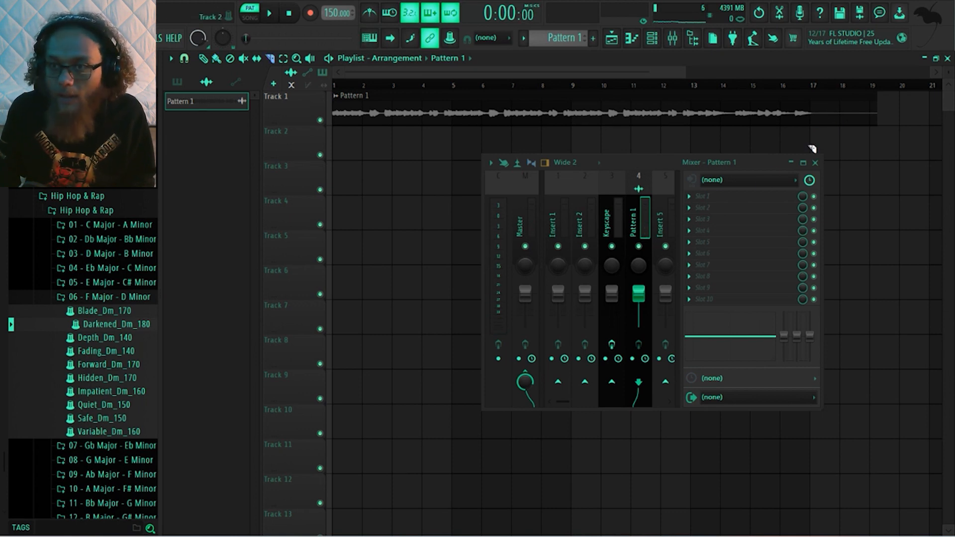
Trim the Pattern 1 clip's tail so it ends at bar 17, and audition it in song mode
left_click_drag(812, 144, 821, 92)
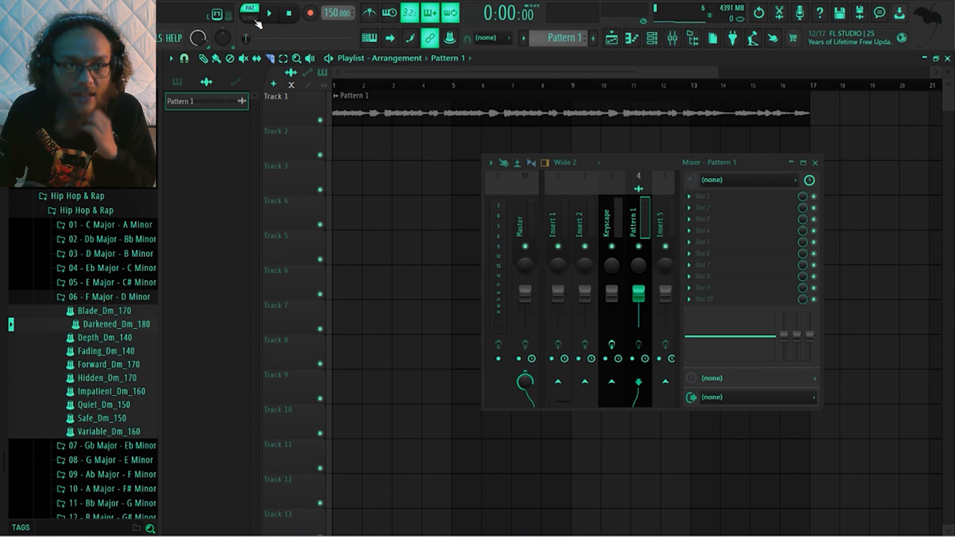
key("l")
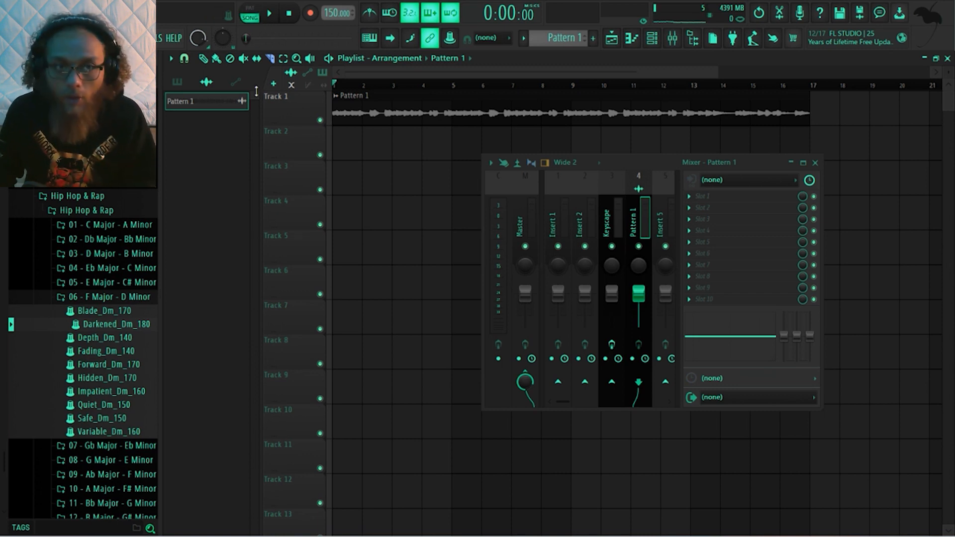
key("space")
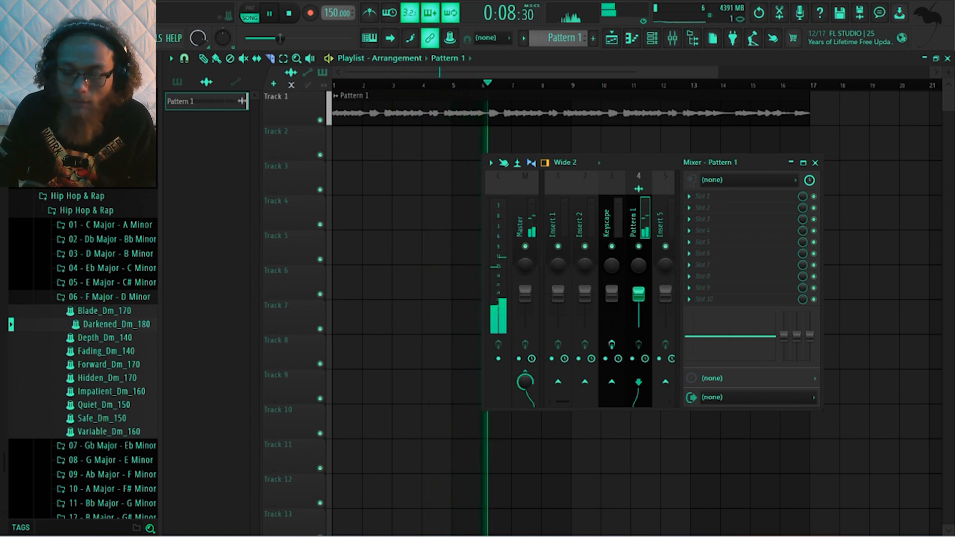
key("space")
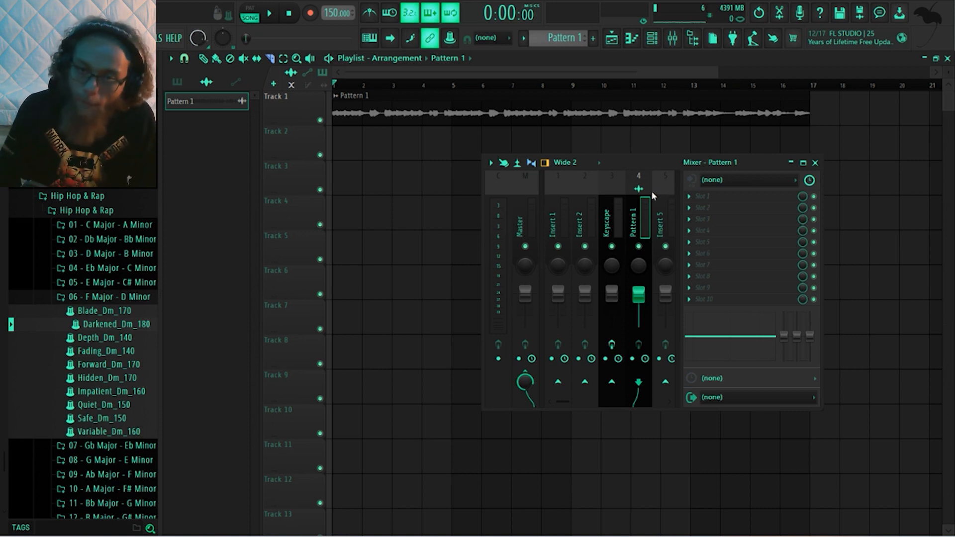
Load RC-20 Retro Color on the Pattern 1 track with the Vinyl 1 preset, disabling Noise and enabling Space
key("F9")
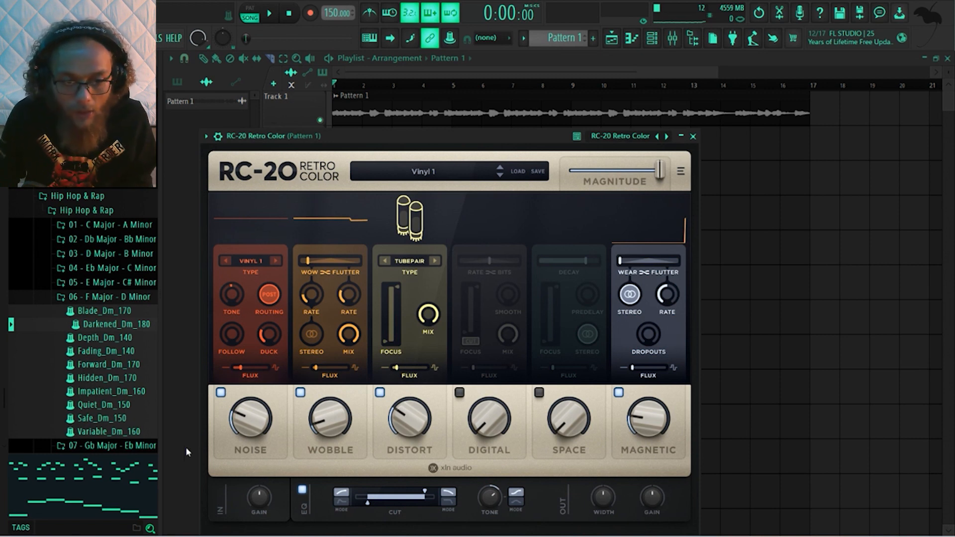
left_click(220, 393)
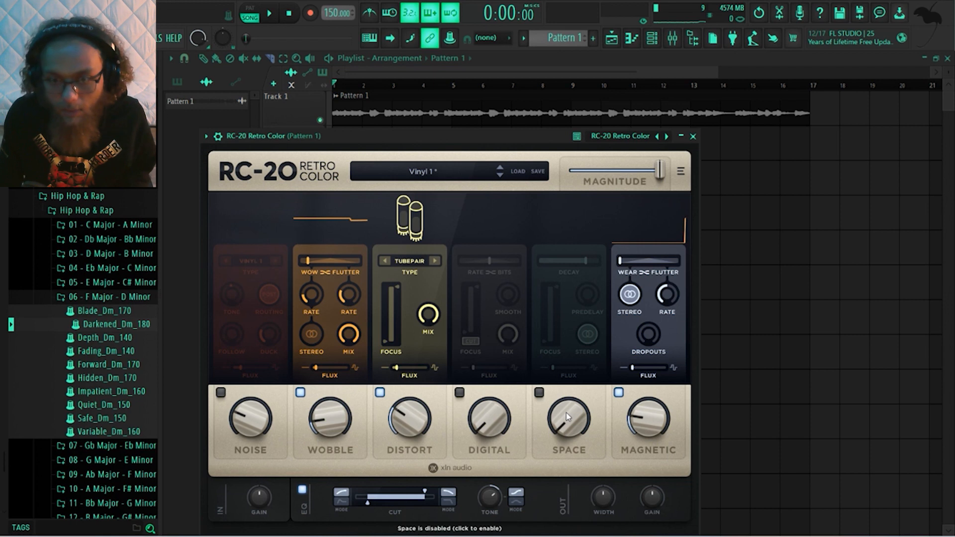
left_click(539, 392)
Compare RC-20's distortion types during playback, choose Iron, and lower the Distort amount
mouse_move(419, 417)
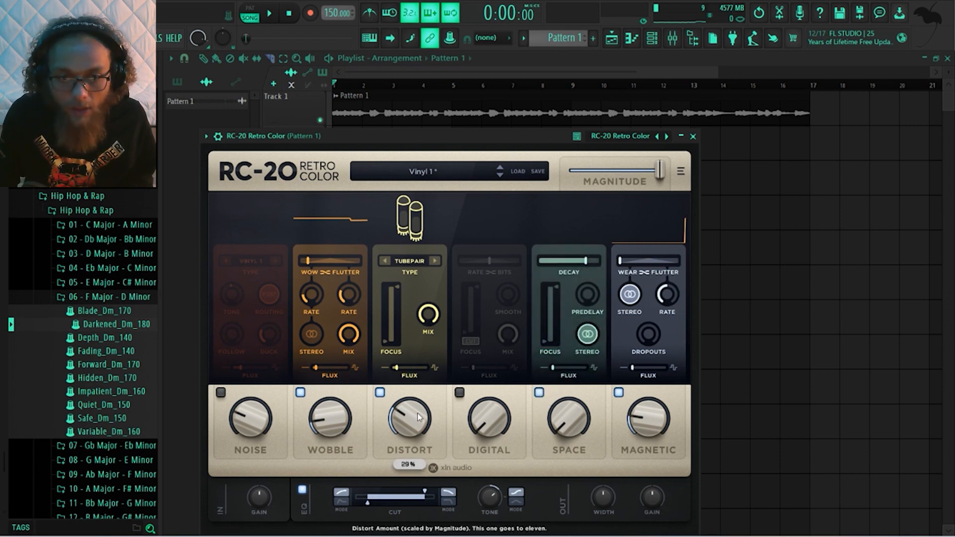
key("space")
left_click(387, 262)
left_click(386, 261)
left_click(386, 261)
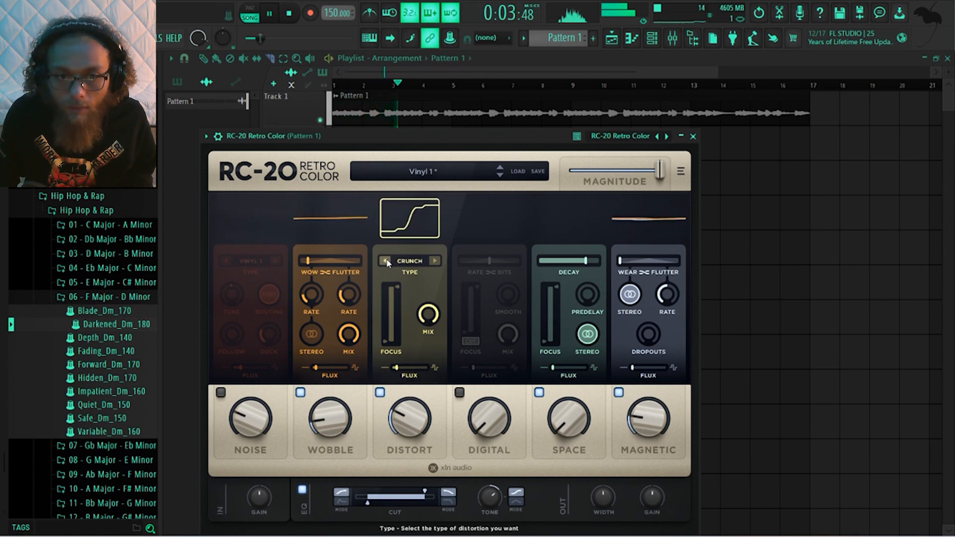
left_click(386, 262)
left_click(386, 261)
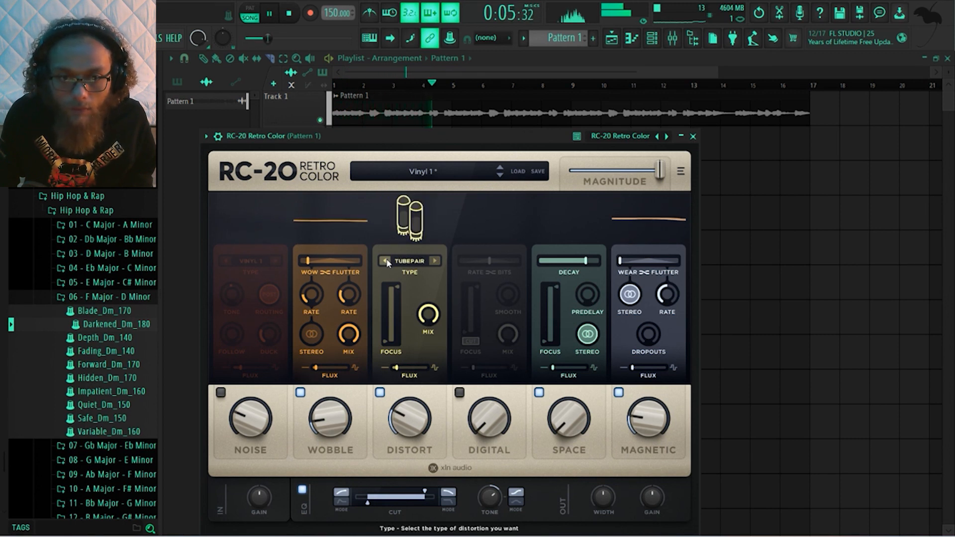
left_click(434, 261)
mouse_move(416, 413)
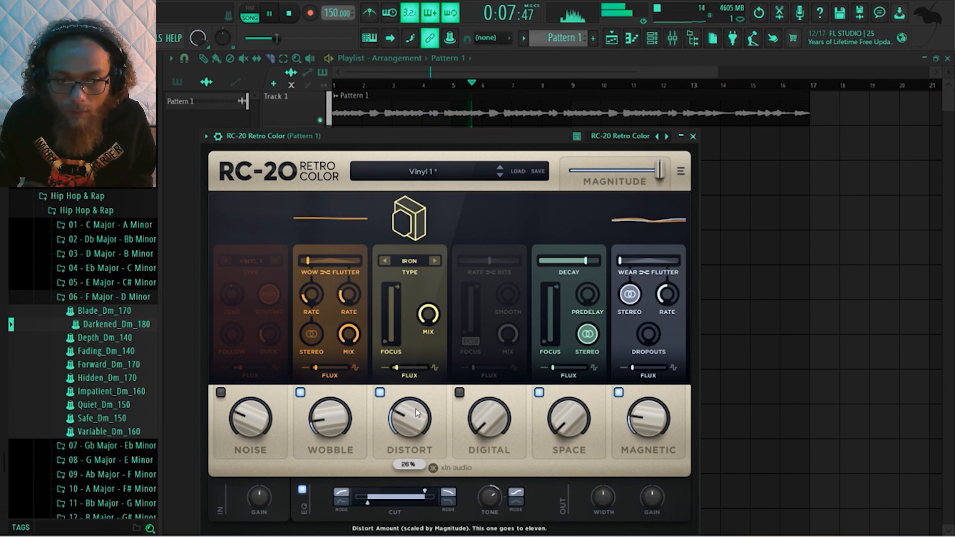
Raise RC-20's Space amount to 48% while the clip plays
mouse_move(580, 416)
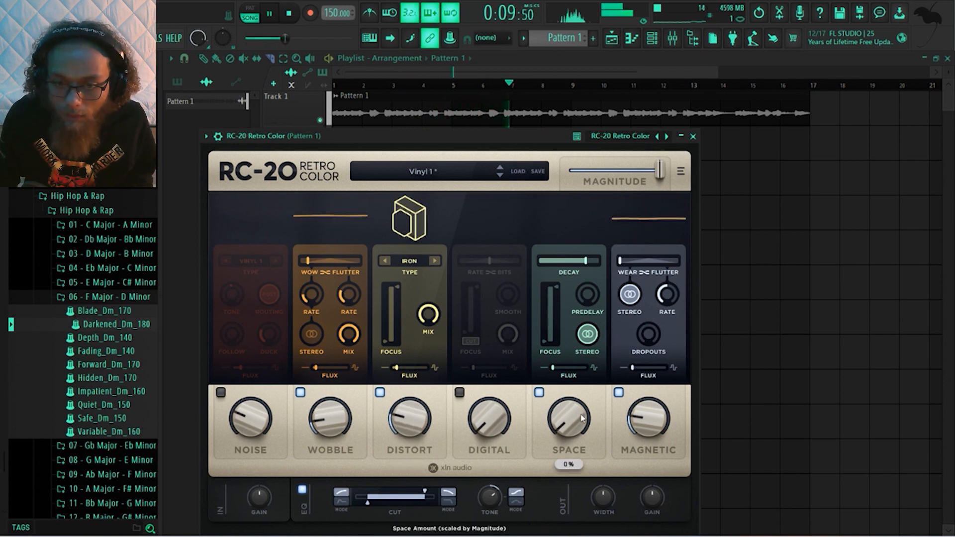
left_click_drag(581, 407, 589, 326)
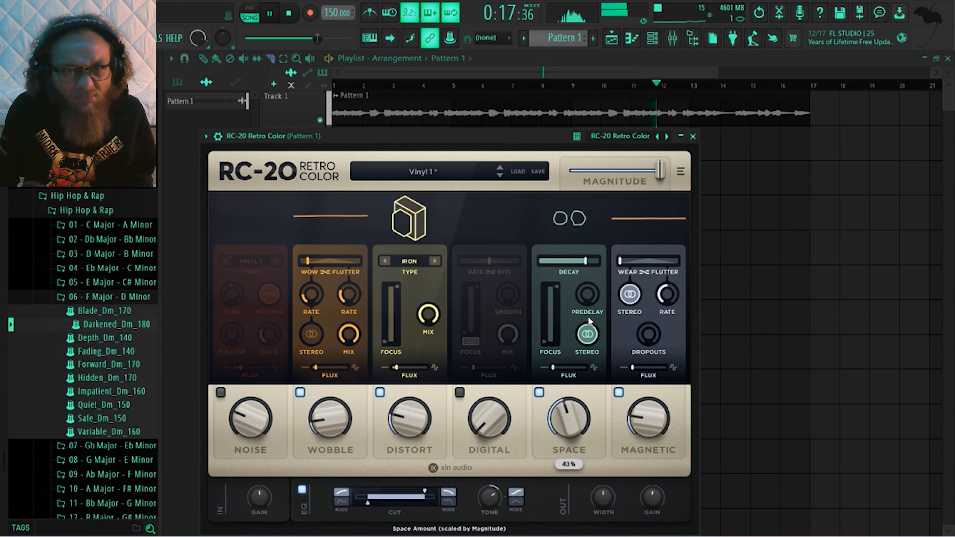
left_click_drag(590, 321, 592, 312)
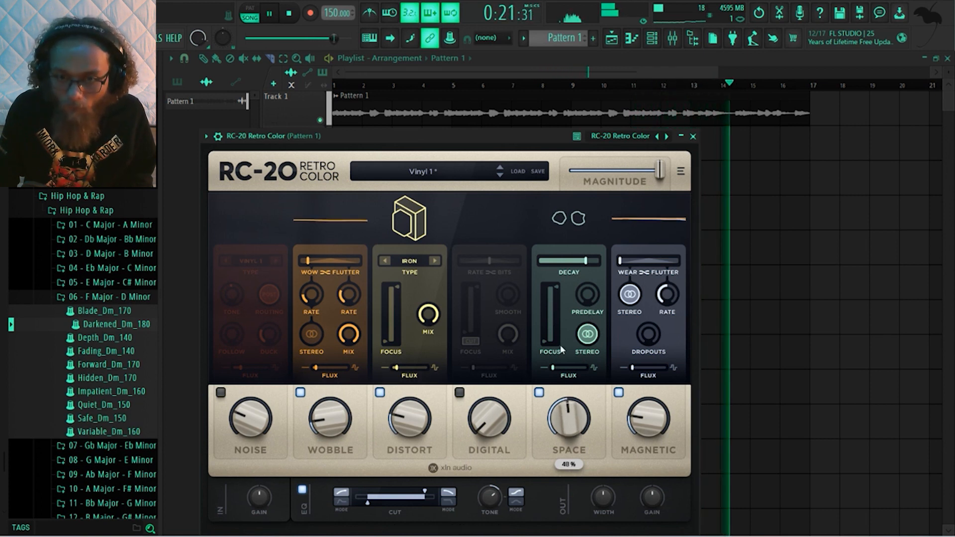
During playback, increase RC-20's Space flux and raise the Space amount to 53%, with Magnetic Dropouts set to 14%
left_click_drag(556, 370, 567, 374)
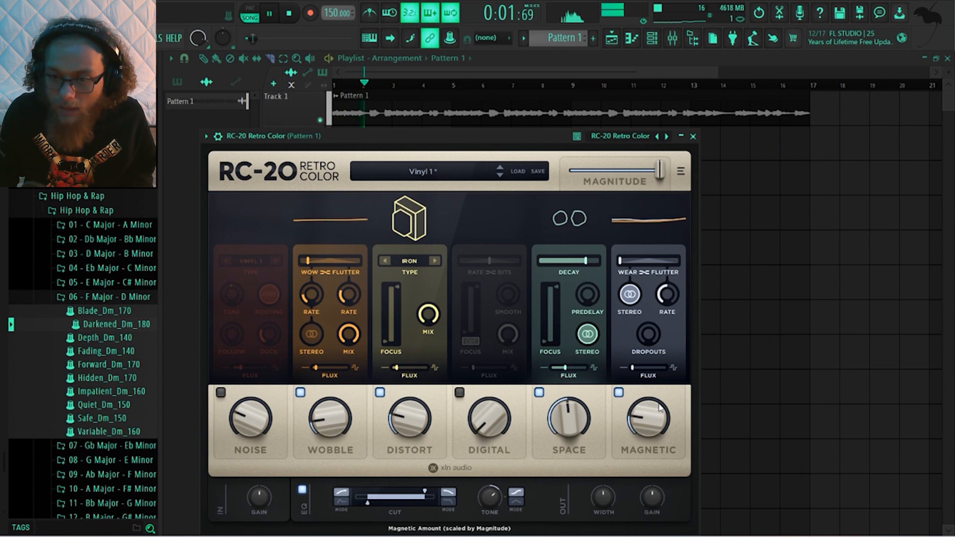
mouse_move(656, 334)
left_mouse_down()
mouse_move(655, 310)
mouse_move(651, 335)
left_mouse_up()
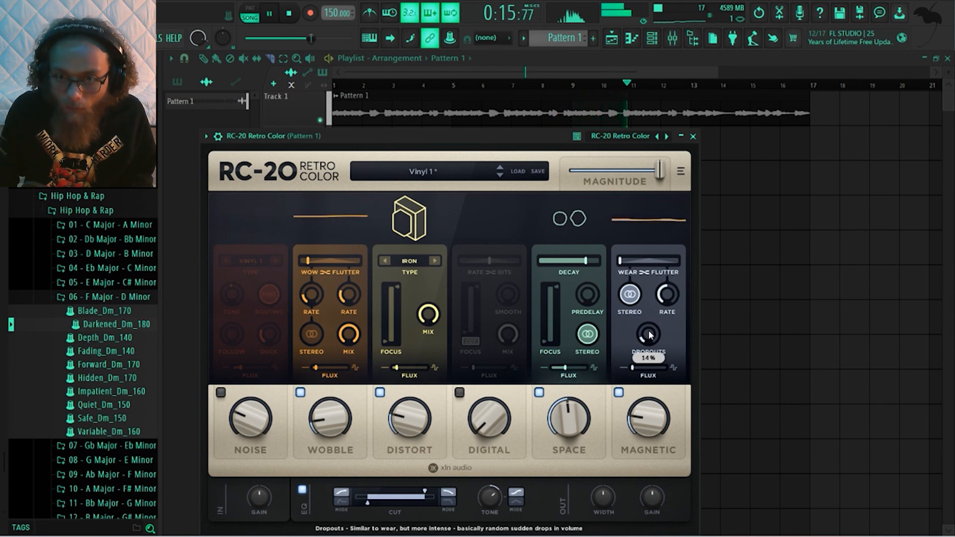
mouse_move(643, 408)
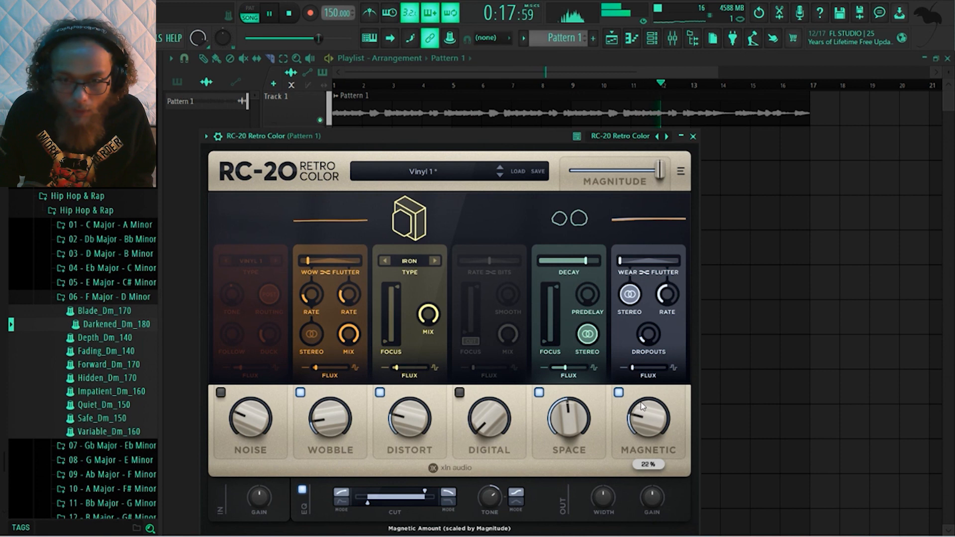
mouse_move(571, 408)
left_click_drag(573, 403, 574, 401)
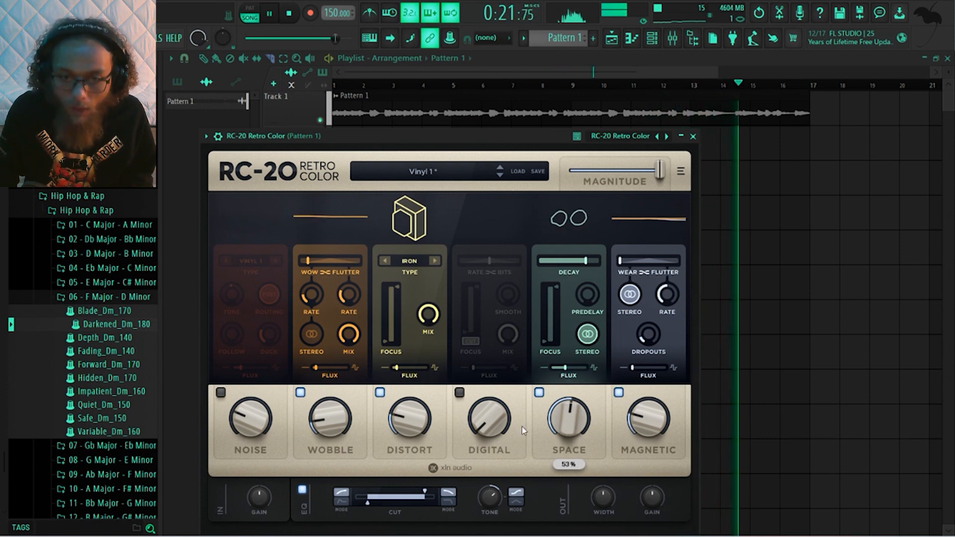
Enable RC-20's Digital module, raise its amount, and compare it off and on before leaving it enabled
left_click(459, 392)
mouse_move(484, 411)
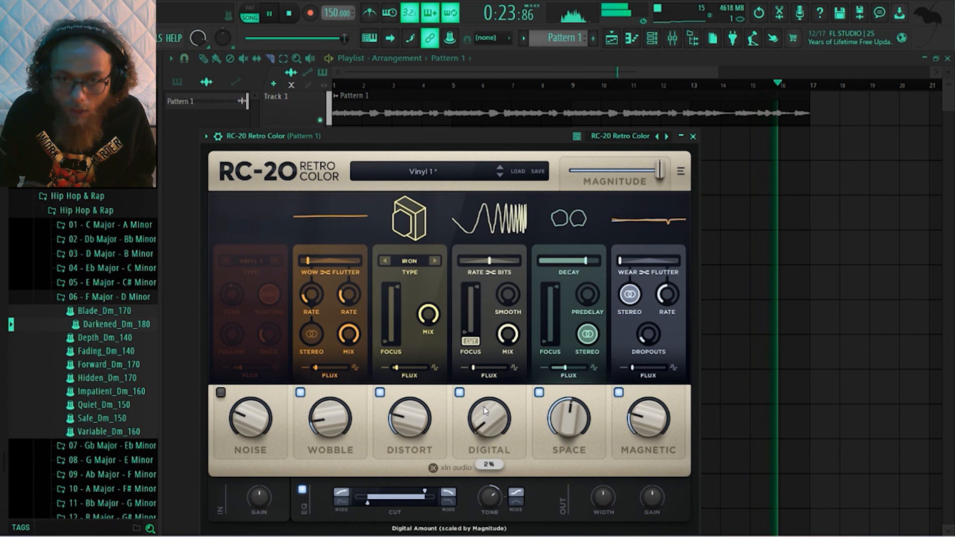
left_click_drag(483, 407, 489, 397)
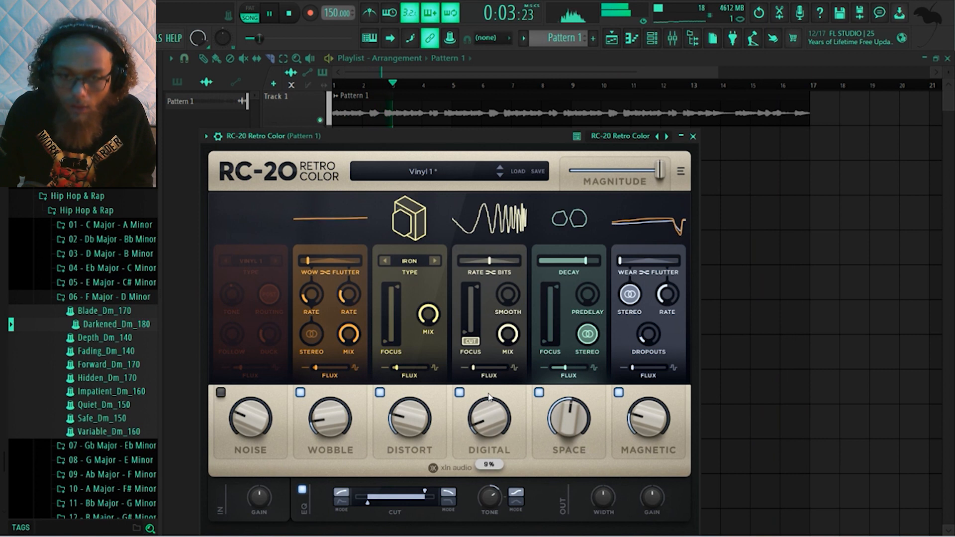
left_click(460, 393)
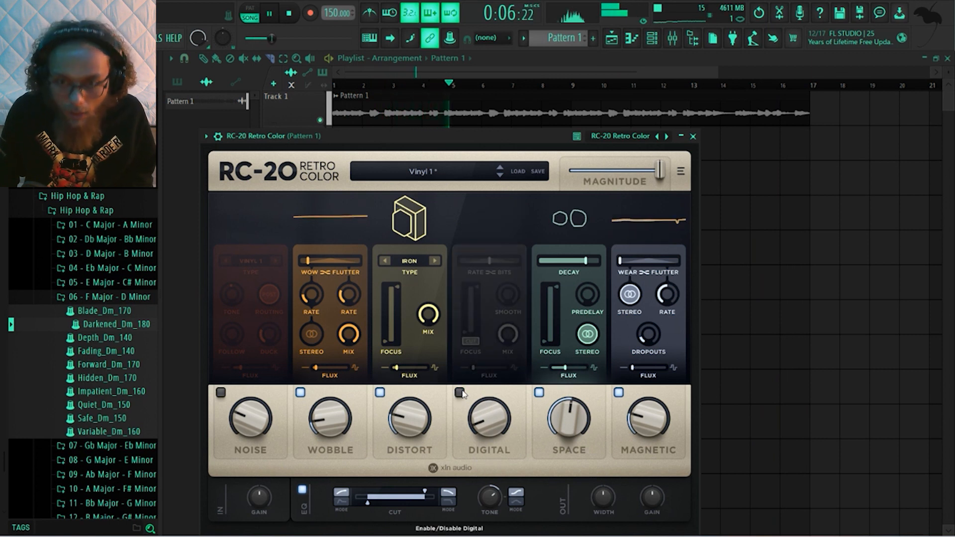
left_click(460, 393)
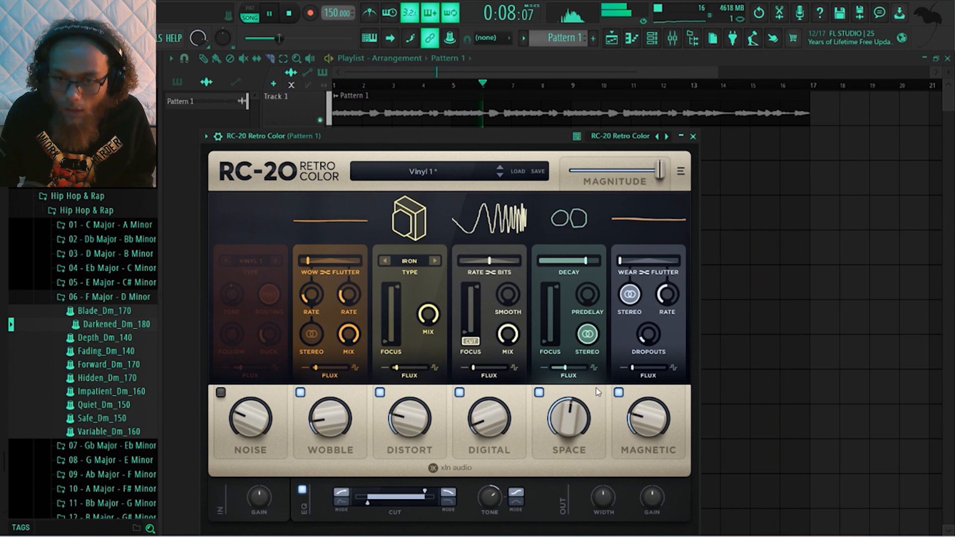
Compare RC-20's Magnetic module and its Stereo option off and on, setting Wear and Flutter to 100% each and adjusting Dropouts
left_click(618, 393)
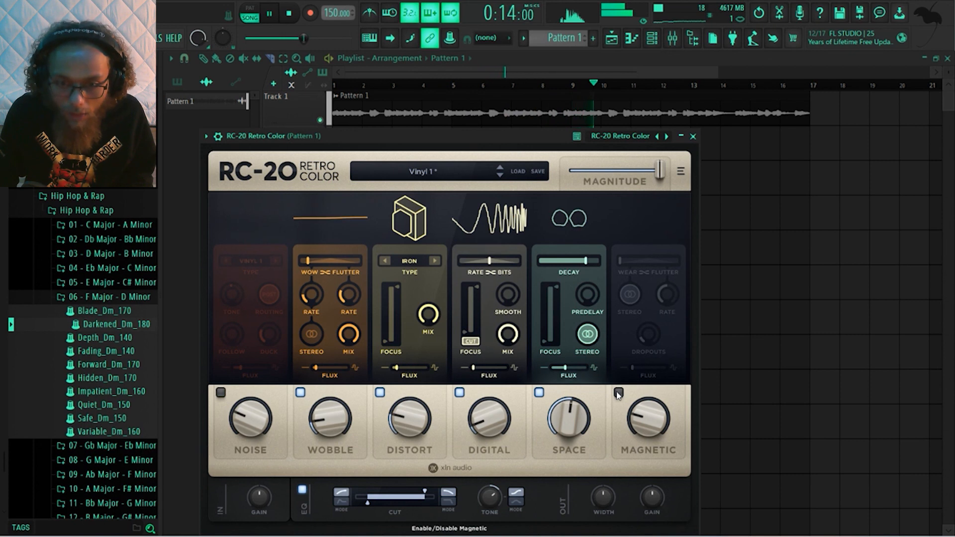
left_click(618, 393)
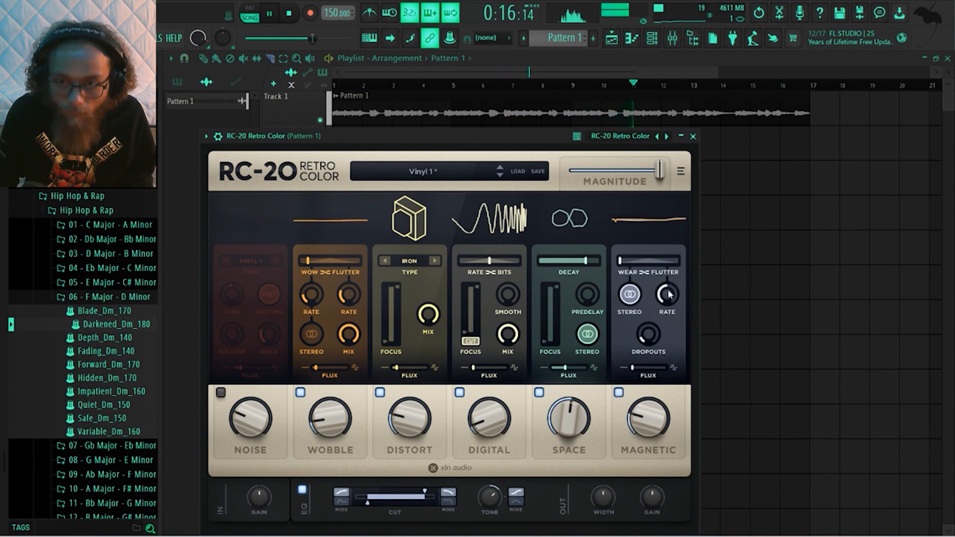
mouse_move(657, 269)
left_mouse_down()
mouse_move(646, 267)
mouse_move(670, 269)
left_mouse_up()
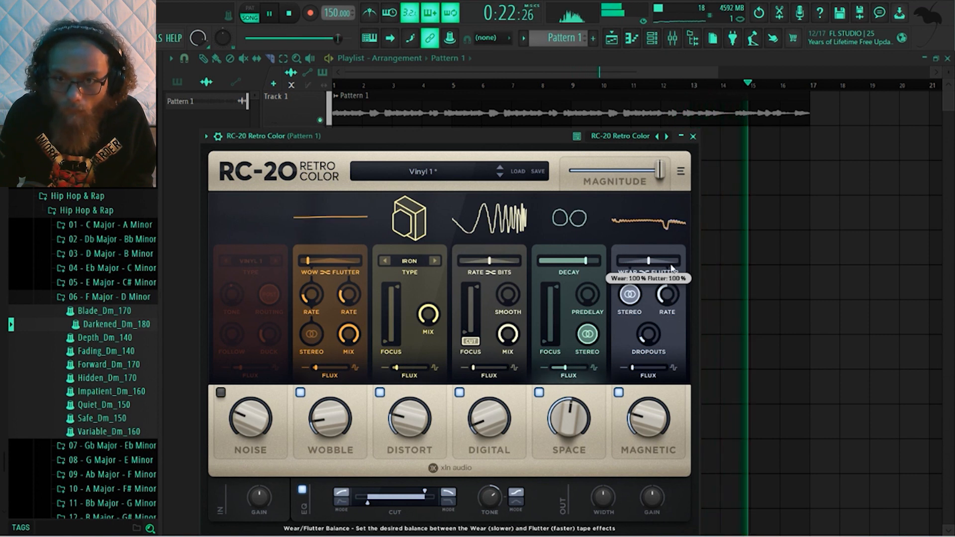
left_click_drag(645, 330, 647, 334)
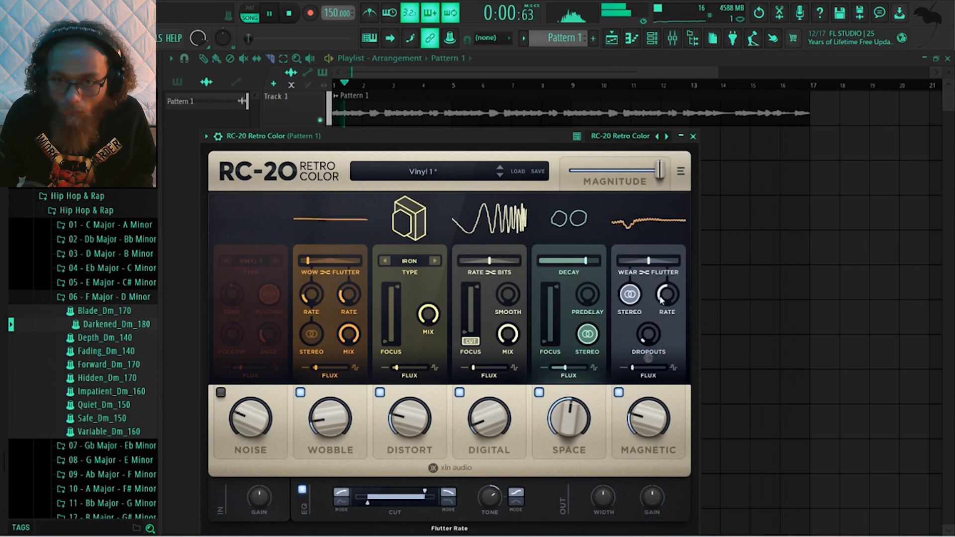
left_click(634, 296)
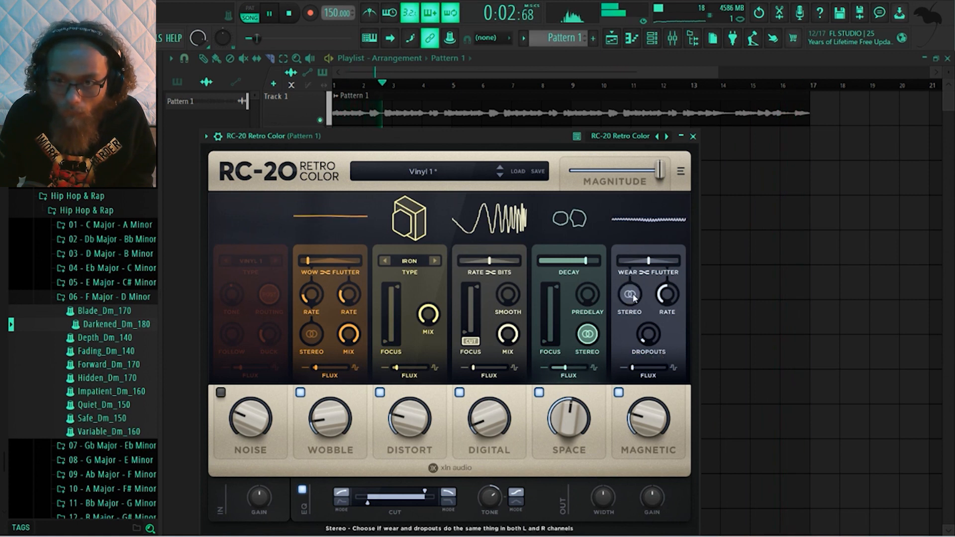
left_click(634, 296)
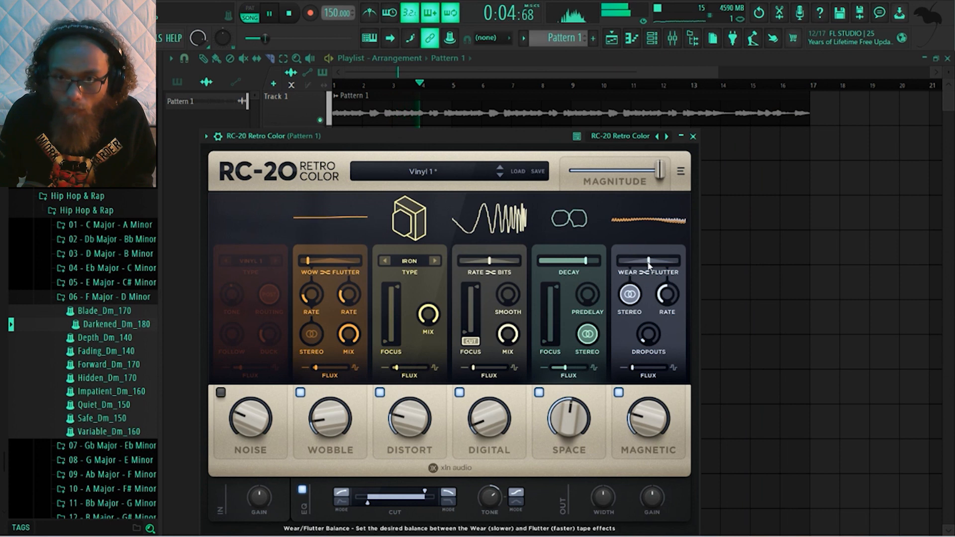
Shift Magnetic's Wear/Flutter balance to full Flutter, ease it back slightly while listening, and stop playback
mouse_move(649, 265)
left_click_drag(648, 265, 674, 265)
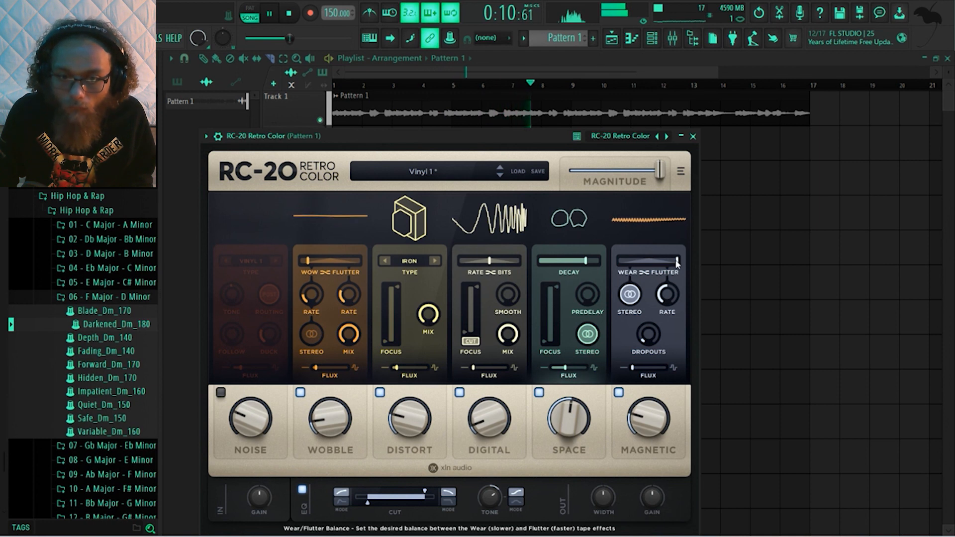
mouse_move(676, 264)
left_click_drag(677, 264, 671, 265)
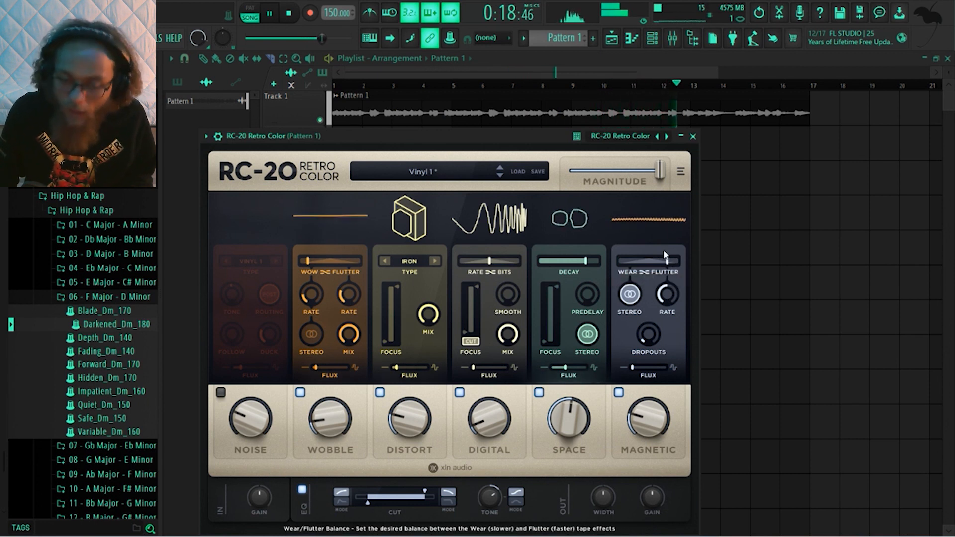
key("space")
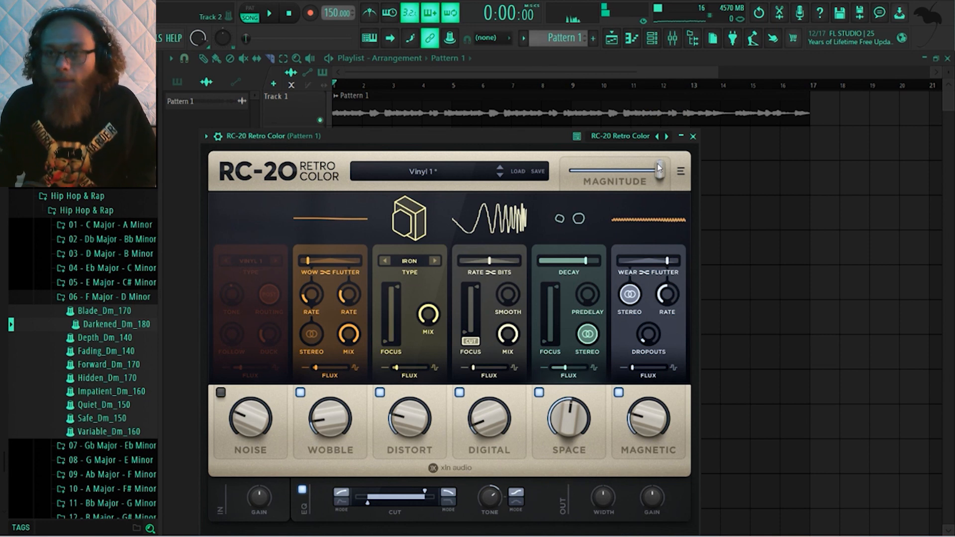
Set RC-20's master high cut to about 7711 Hz and its Tone amount to 1.5 dB, auditioning the clip
mouse_move(659, 168)
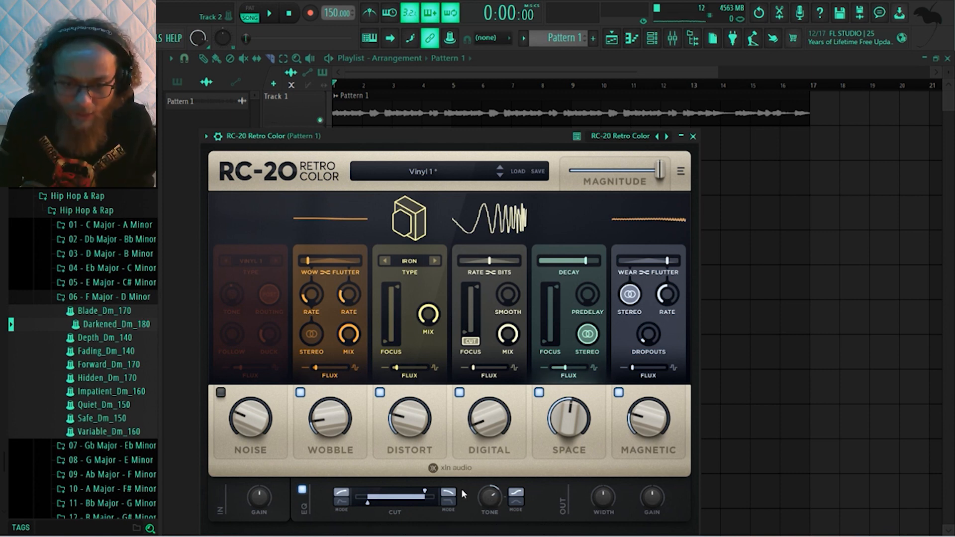
left_click(425, 491)
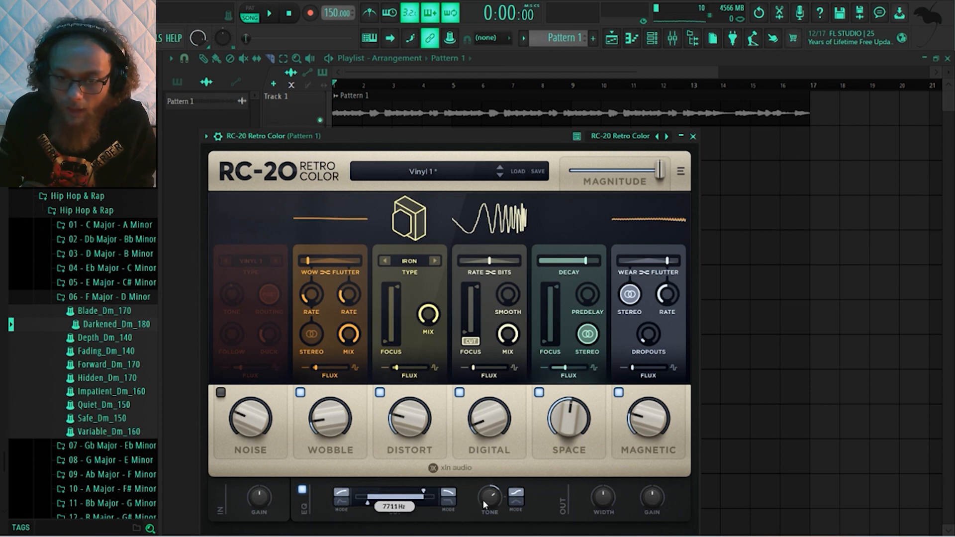
mouse_move(488, 501)
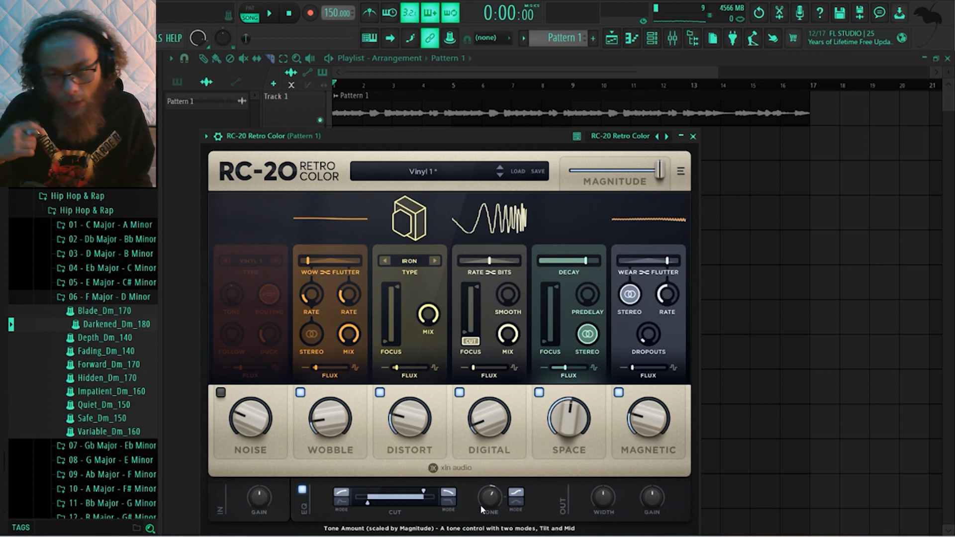
key("space")
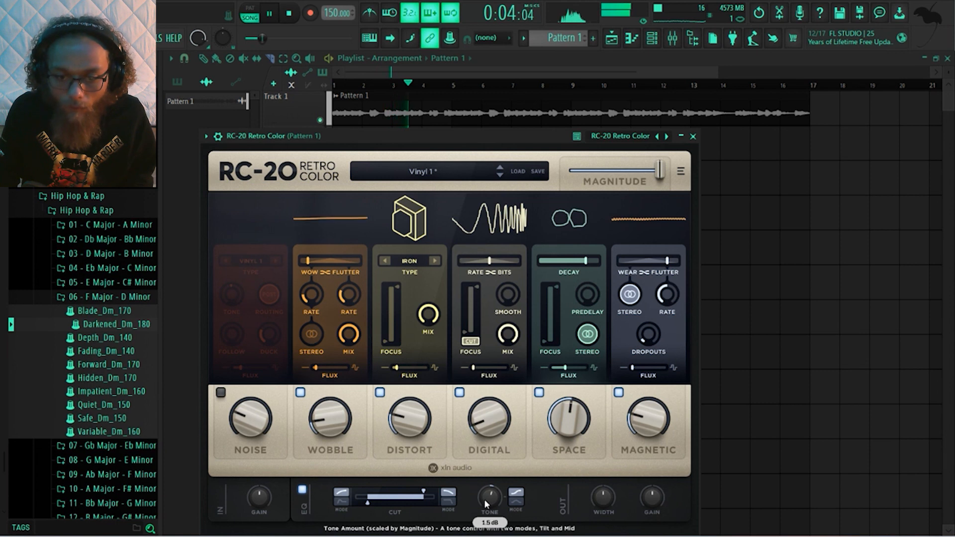
mouse_move(425, 494)
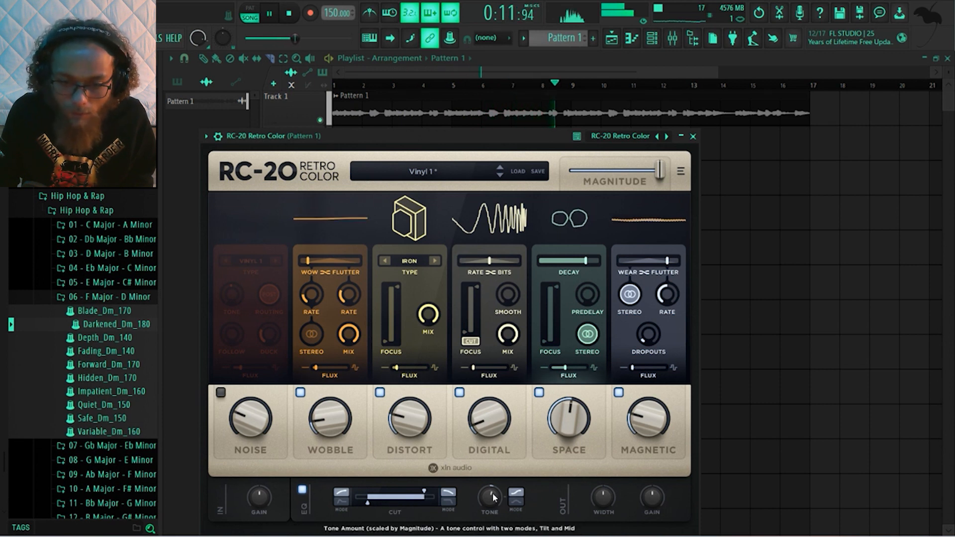
Raise the low end of RC-20's master Cut filter to about 108 Hz and stop playback
mouse_move(366, 502)
left_click_drag(368, 504, 374, 505)
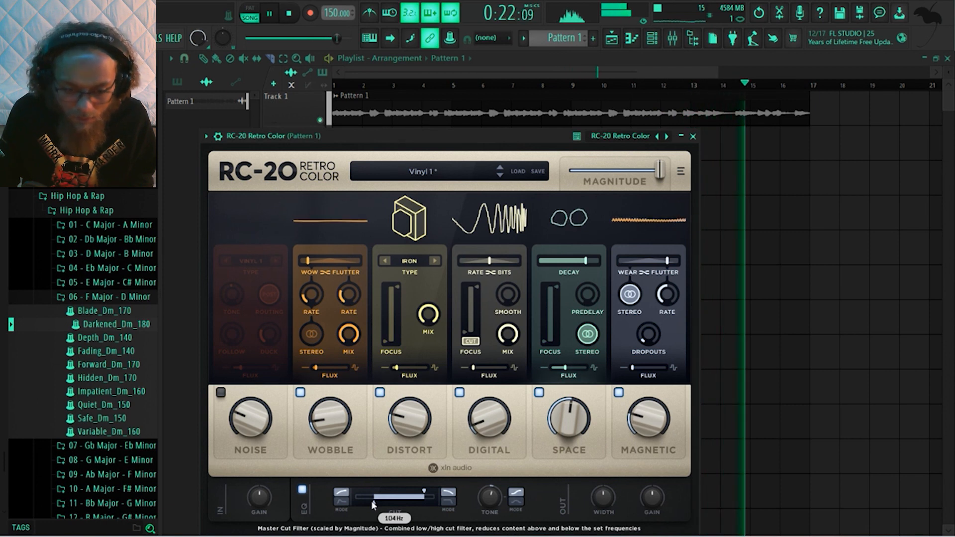
left_click_drag(373, 504, 374, 504)
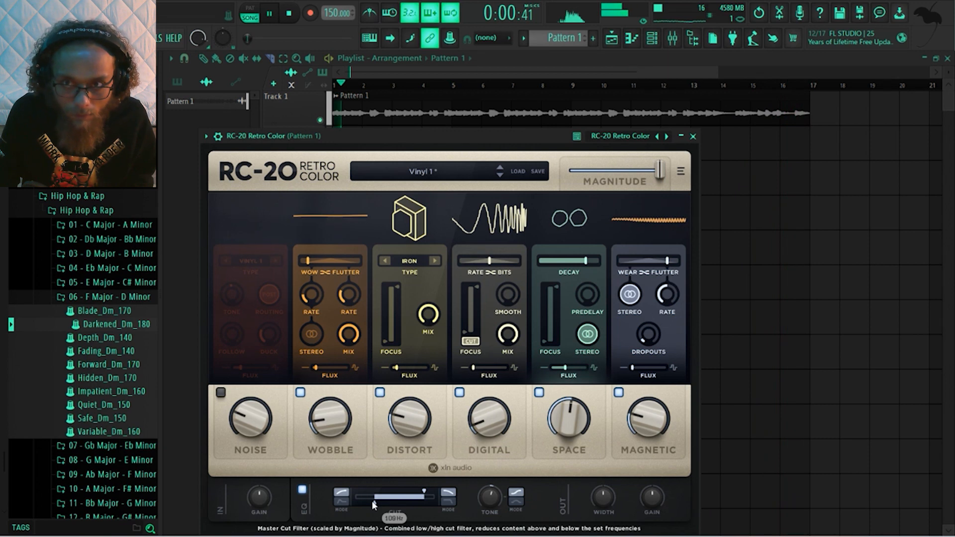
key("space")
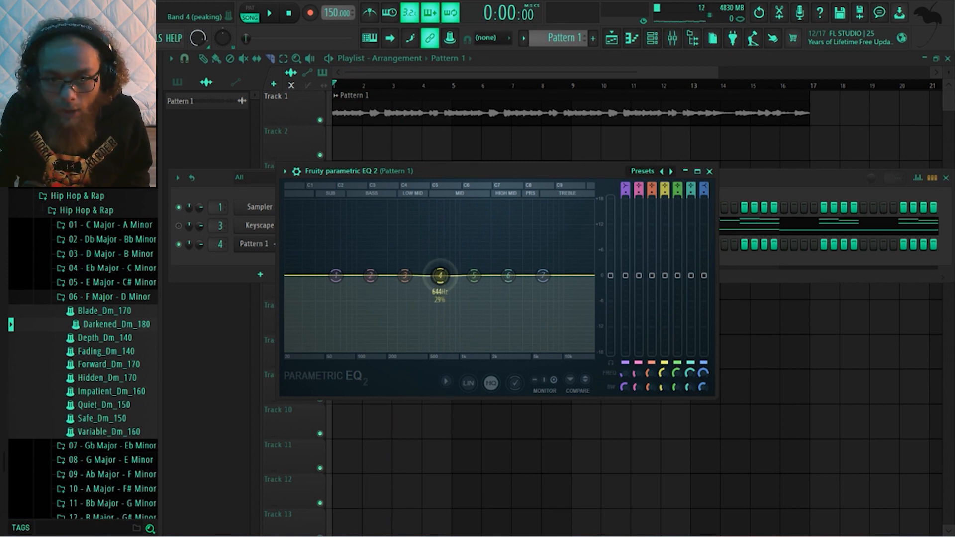
In Pattern 1's Fruity parametric EQ 2, dip band 4 around 660 Hz and place a slightly cut band 5 just above it
key("space")
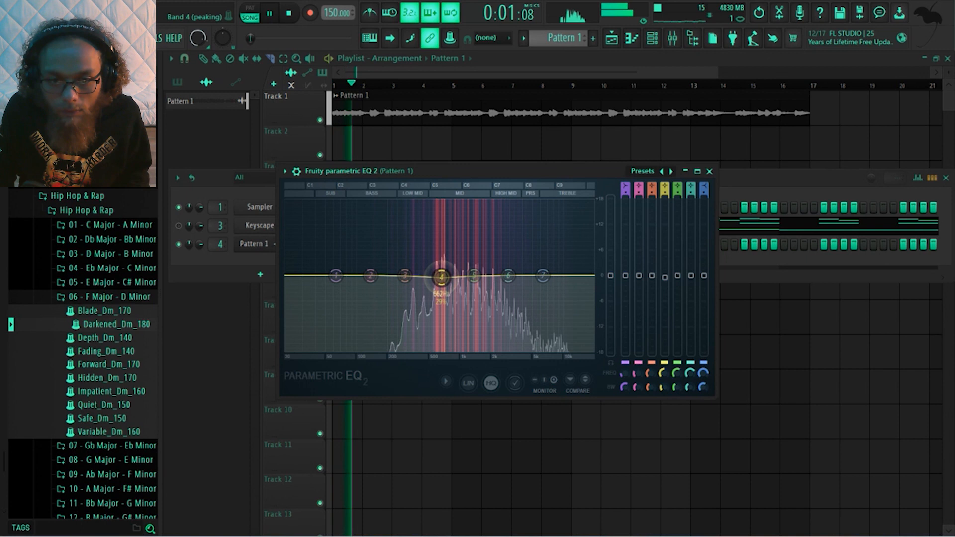
left_click_drag(441, 279, 440, 281)
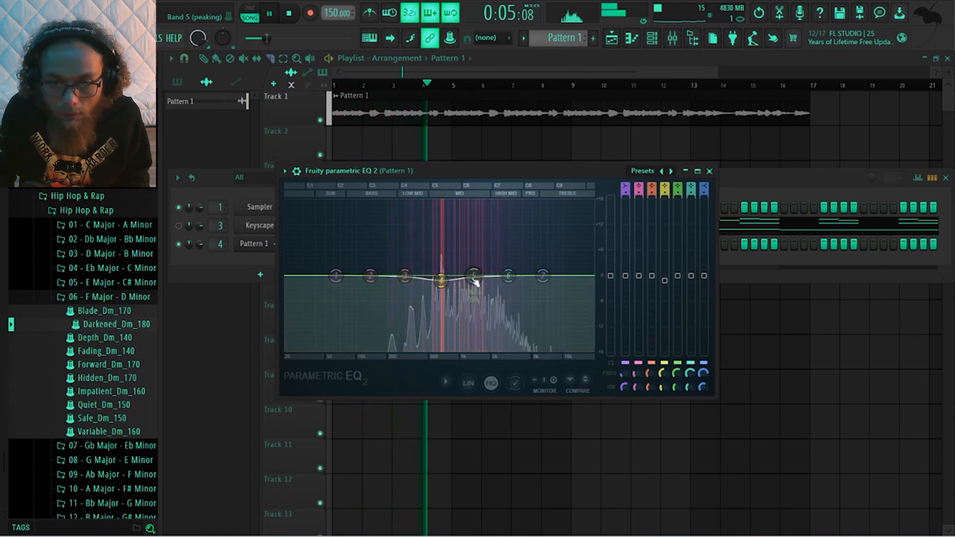
left_click_drag(475, 281, 455, 282)
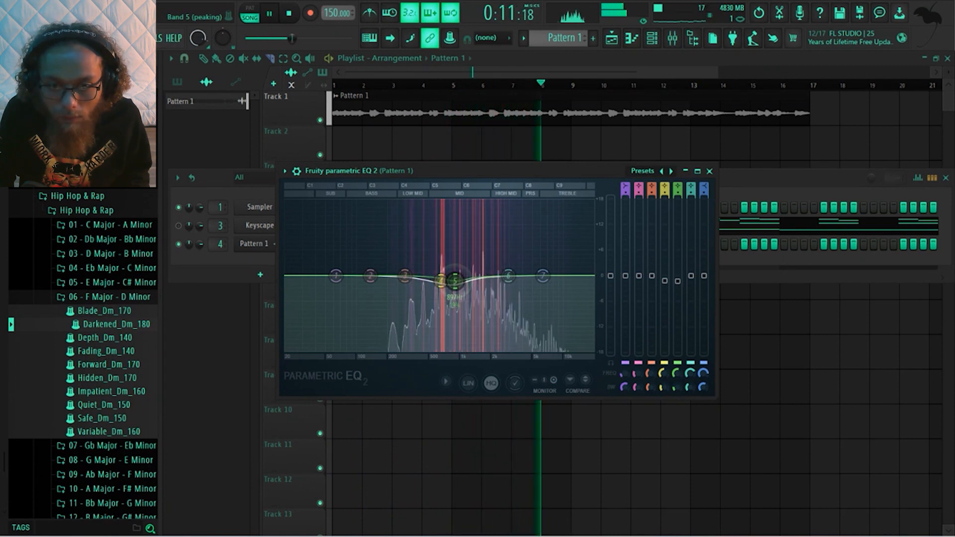
left_click_drag(443, 284, 444, 285)
scroll(444, 285, "down", 3)
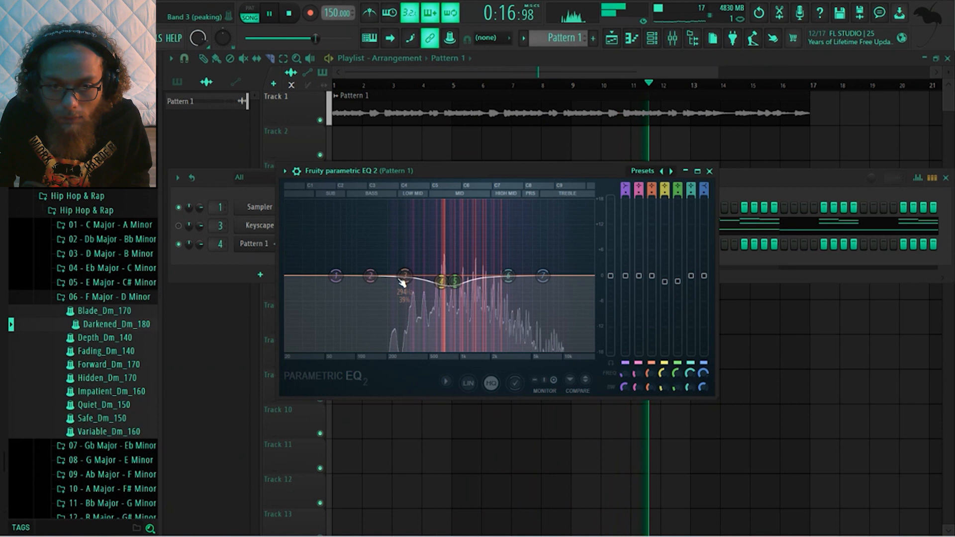
Roll off the lows with EQ bands 1 and 2, and slightly boost the band 7 high shelf around 6294 Hz
left_click_drag(336, 276, 348, 351)
left_click_drag(370, 277, 314, 308)
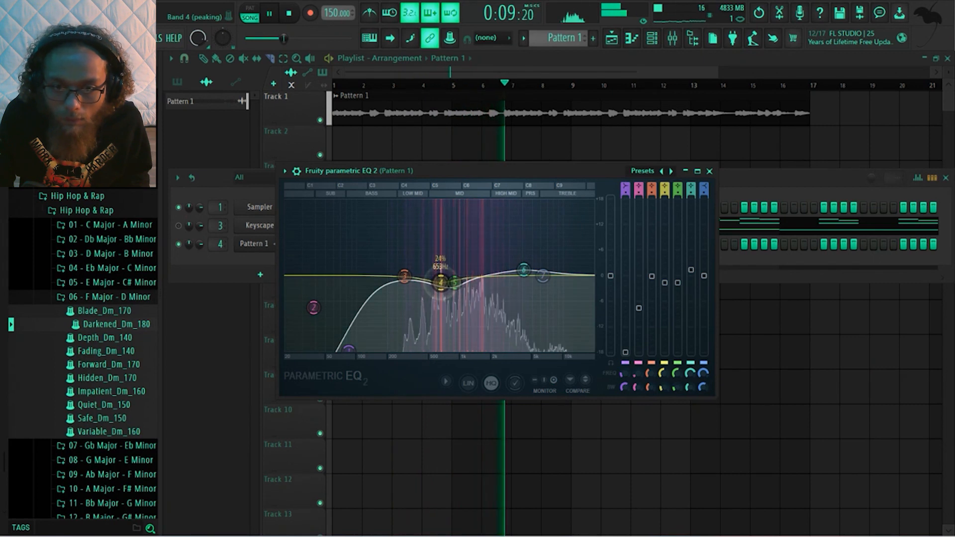
mouse_move(543, 275)
left_mouse_down()
mouse_move(550, 271)
mouse_move(524, 271)
mouse_move(543, 274)
left_mouse_up()
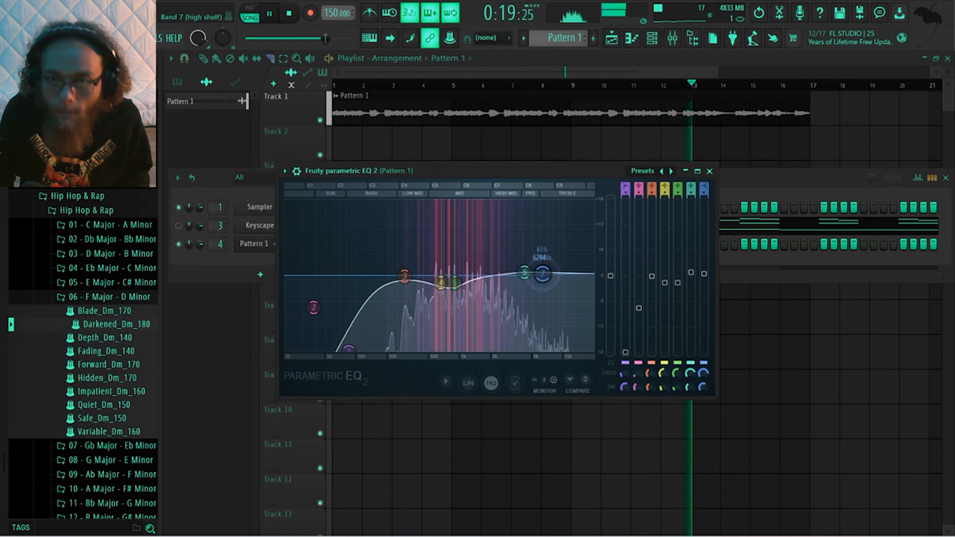
key("space")
Add the 808 - Rockstar sample to the Channel rack as a new channel, and collapse the Normalized 808s folder
left_click(740, 179)
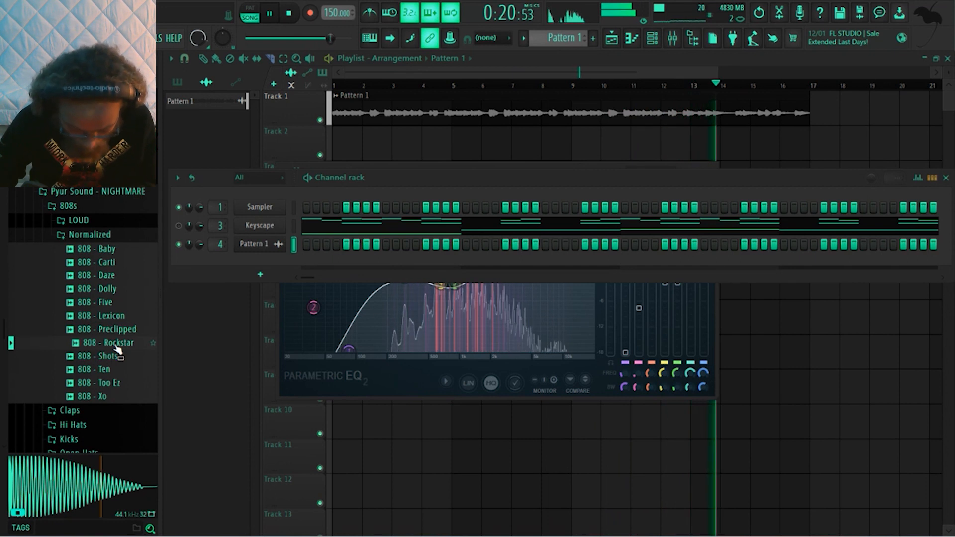
left_click_drag(116, 347, 244, 259)
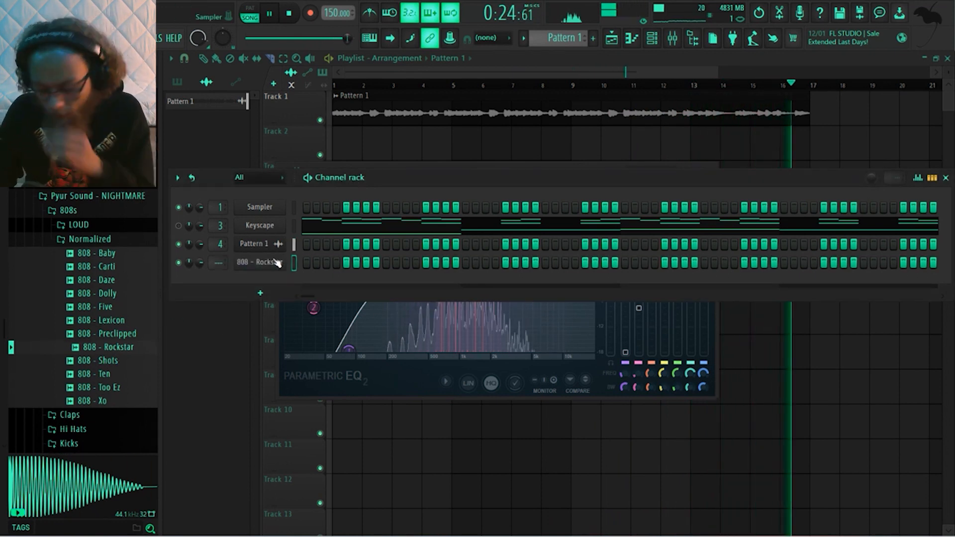
key("space")
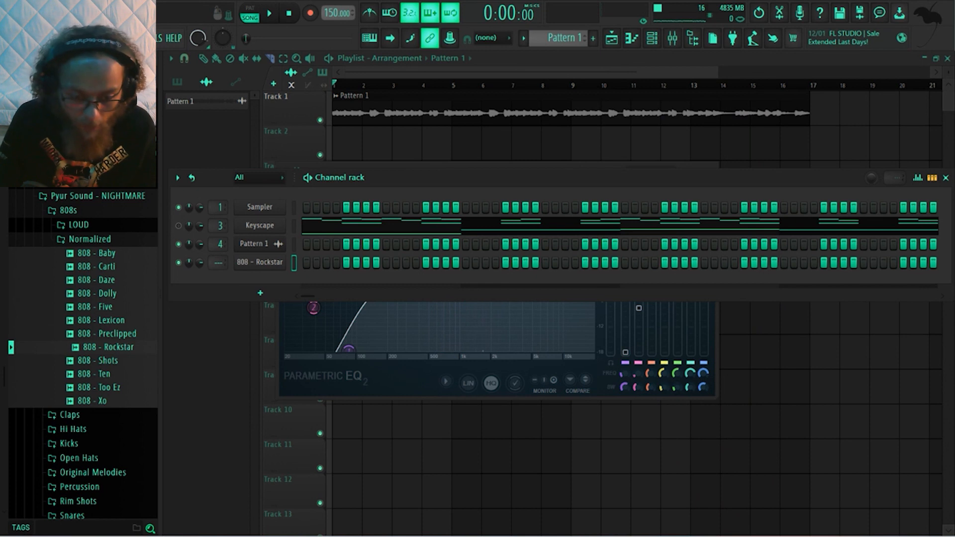
left_click(98, 242)
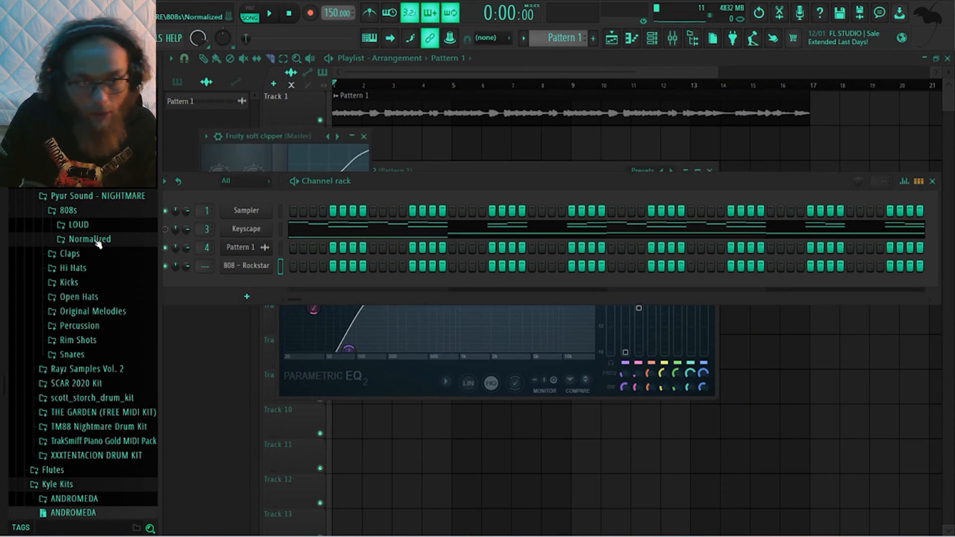
Audition the normalized NIGHTMARE kicks over the melody, add Kick - Bro to the Channel rack above 808 - Rockstar, and collapse the kick folders
left_click(97, 282)
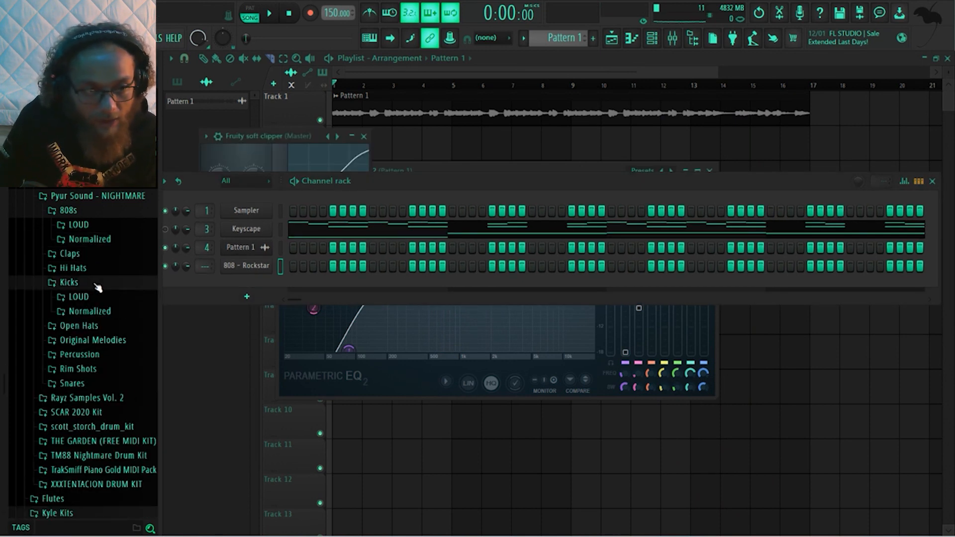
left_click(88, 313)
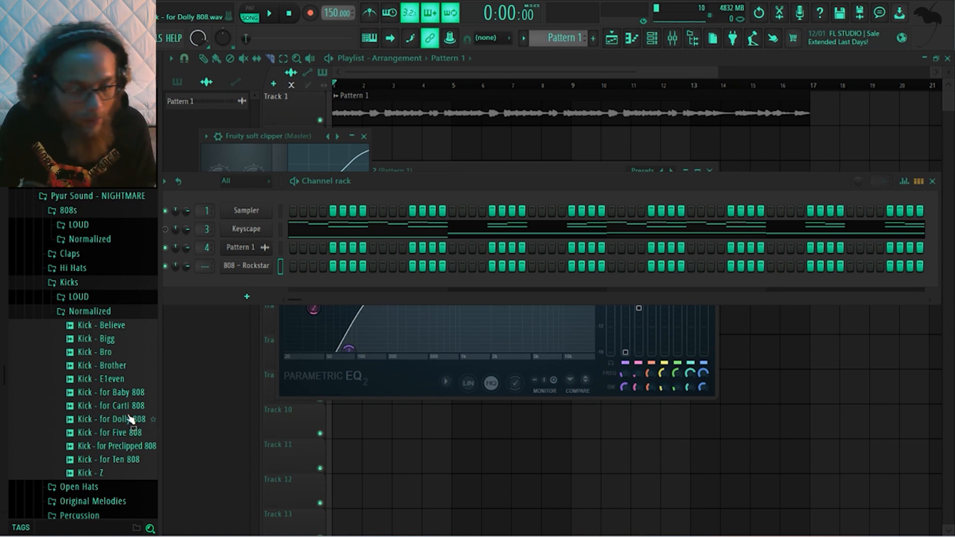
key("space")
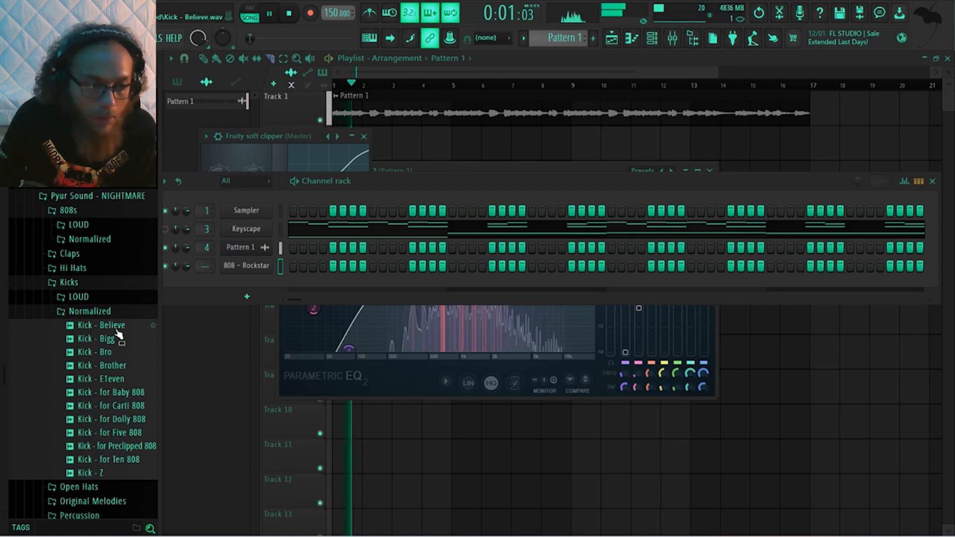
left_click(115, 338)
left_click(117, 353)
left_click(117, 366)
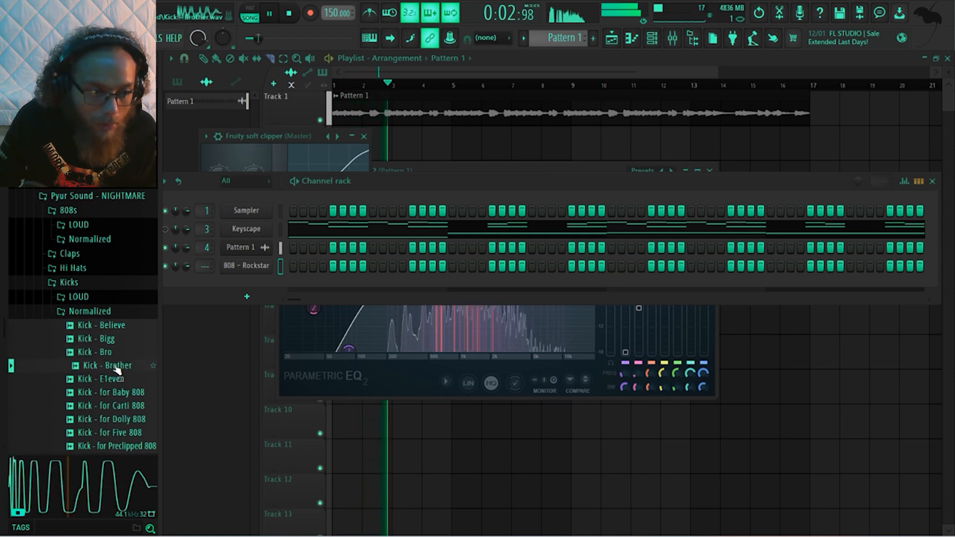
left_click(117, 380)
left_click(113, 352)
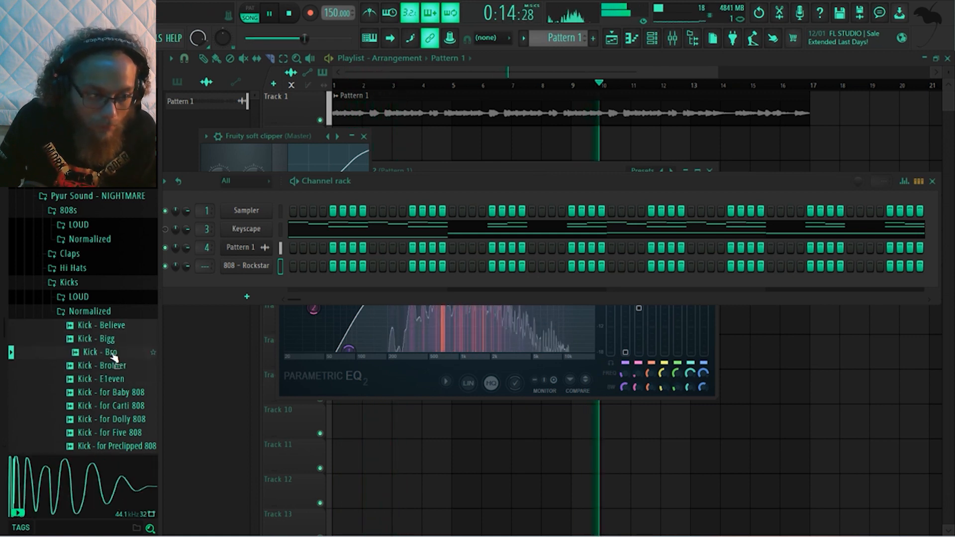
mouse_move(114, 355)
left_mouse_down()
mouse_move(273, 277)
mouse_move(259, 265)
left_mouse_up()
key("space")
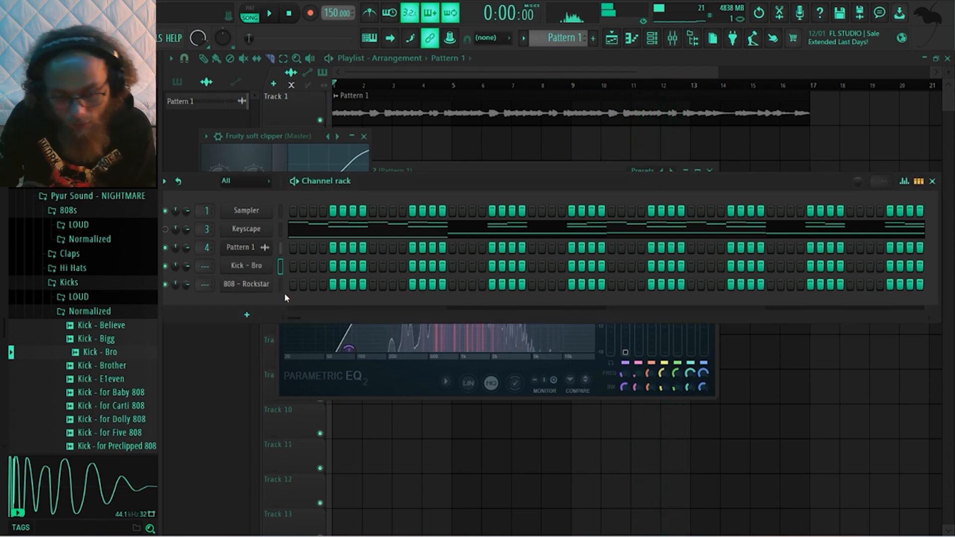
left_click(112, 313)
left_click(108, 283)
Audition the NIGHTMARE claps, including Clap - Christmas and Clap - Everything, against the playing melody
key("space")
left_click(106, 255)
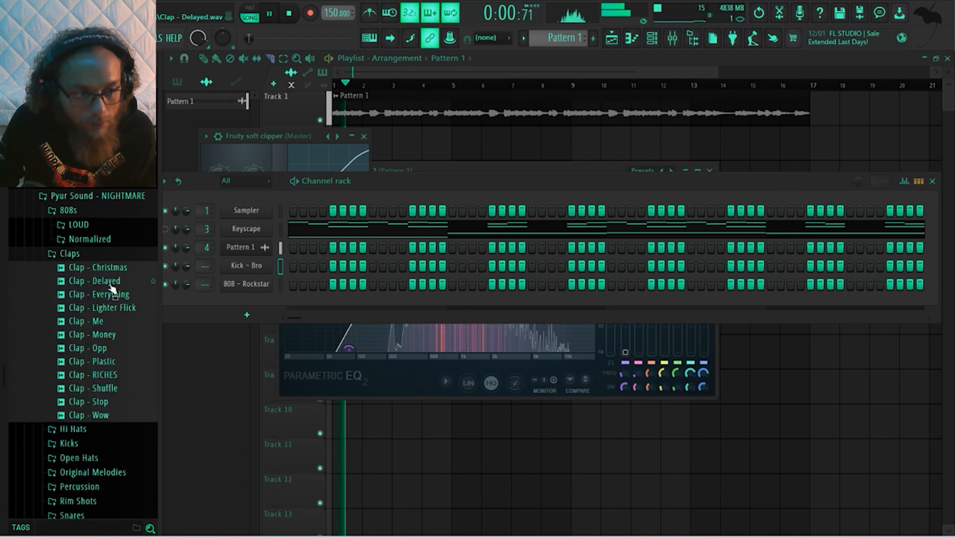
left_click_drag(114, 285, 115, 275)
left_click(116, 270)
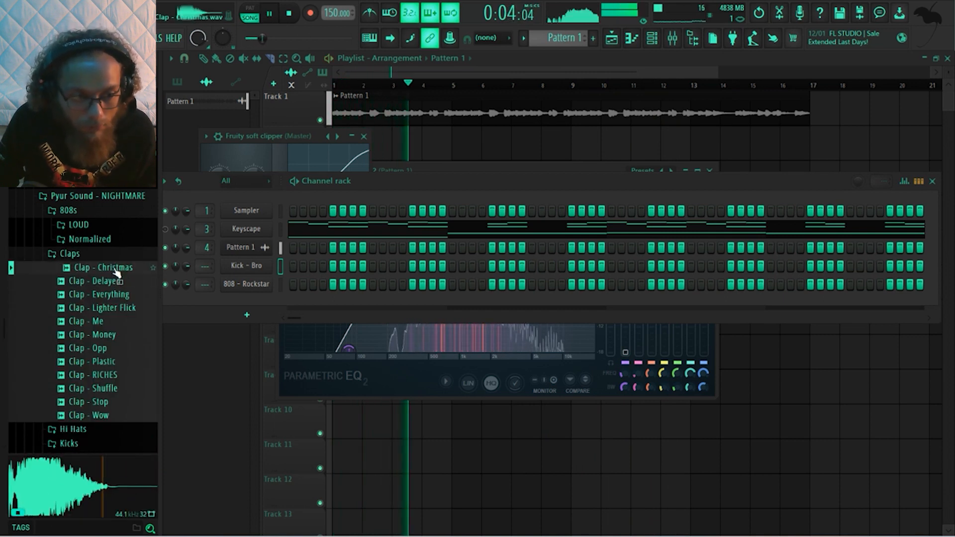
left_click(114, 299)
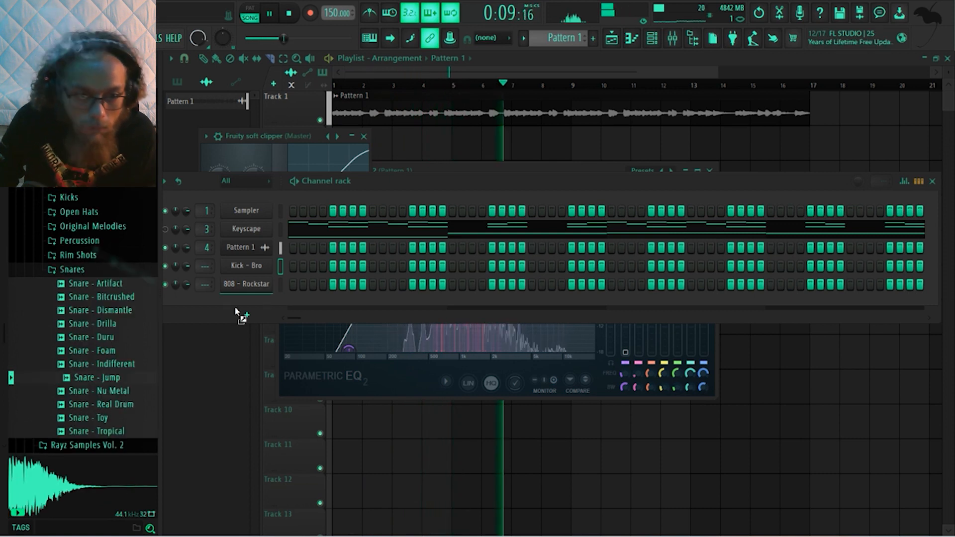
Add the Snare - Jump sample as a new channel above Kick - Bro, collapse the Snares folder and stop playback
left_click_drag(235, 315, 265, 261)
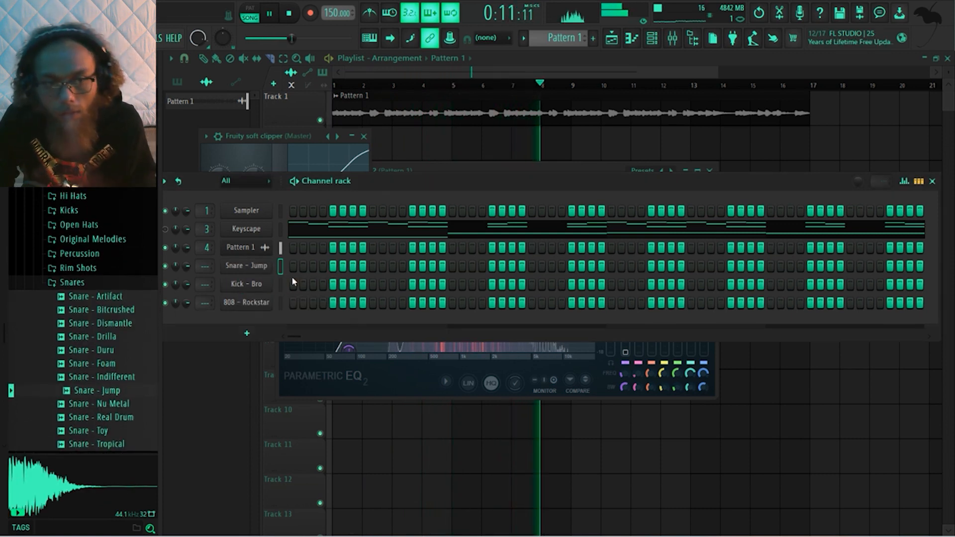
left_click(107, 282)
scroll(107, 277, "up", 3)
key("space")
Compare 88 Hi-Hat and Basic Hat from the 2019 drum kit's Hi-Hats folder, and add Basic Hat as a channel above Snare - Jump
scroll(107, 271, "up", 4)
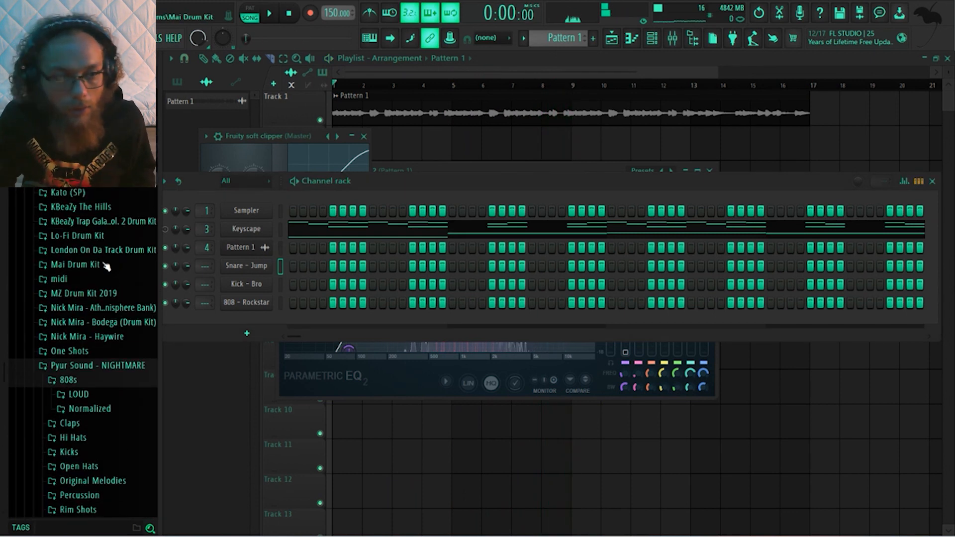
scroll(106, 267, "up", 2)
scroll(104, 286, "up", 8)
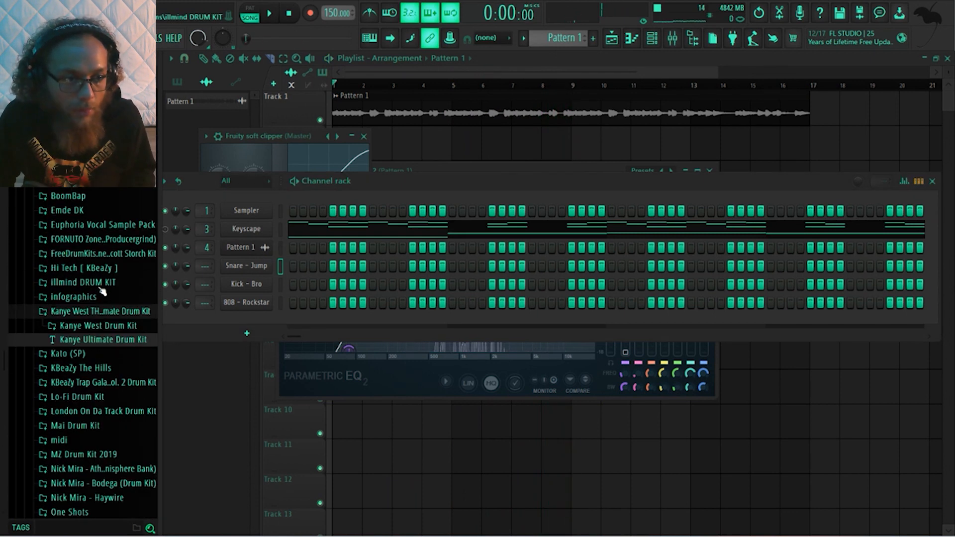
left_click(102, 294)
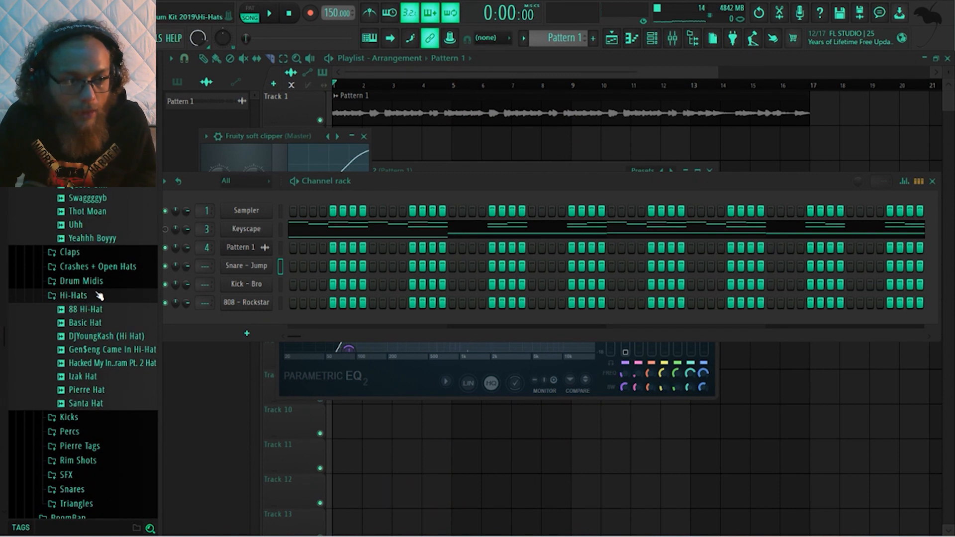
left_click(91, 324)
key("space")
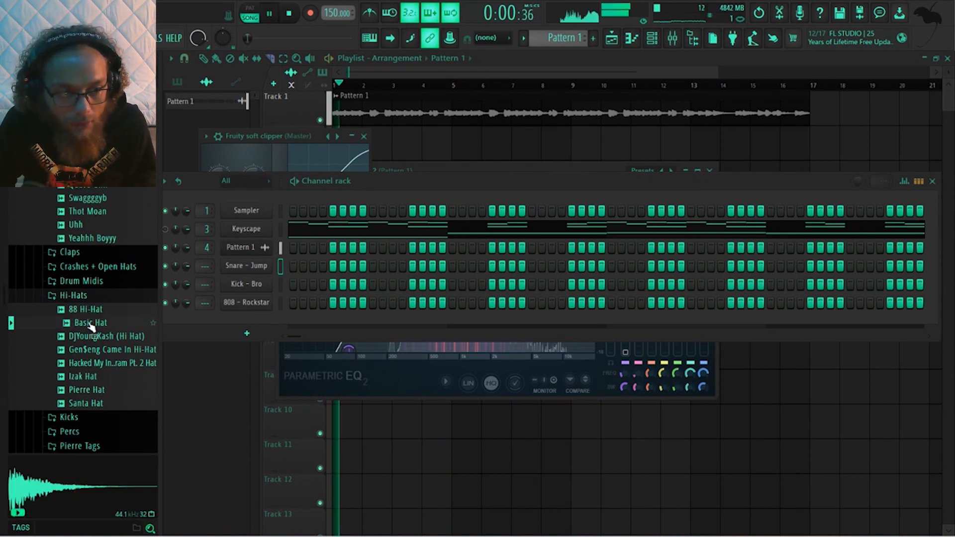
left_click(89, 309)
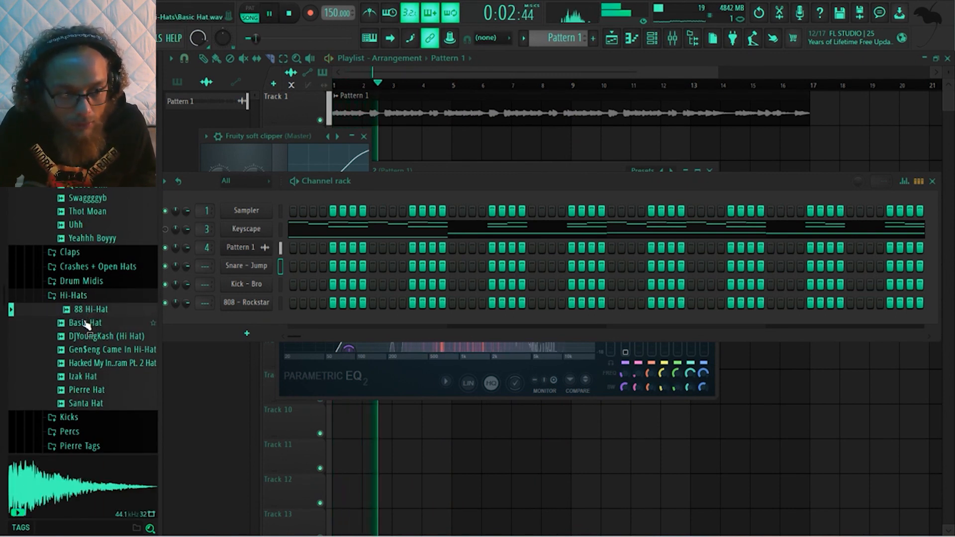
left_click(87, 324)
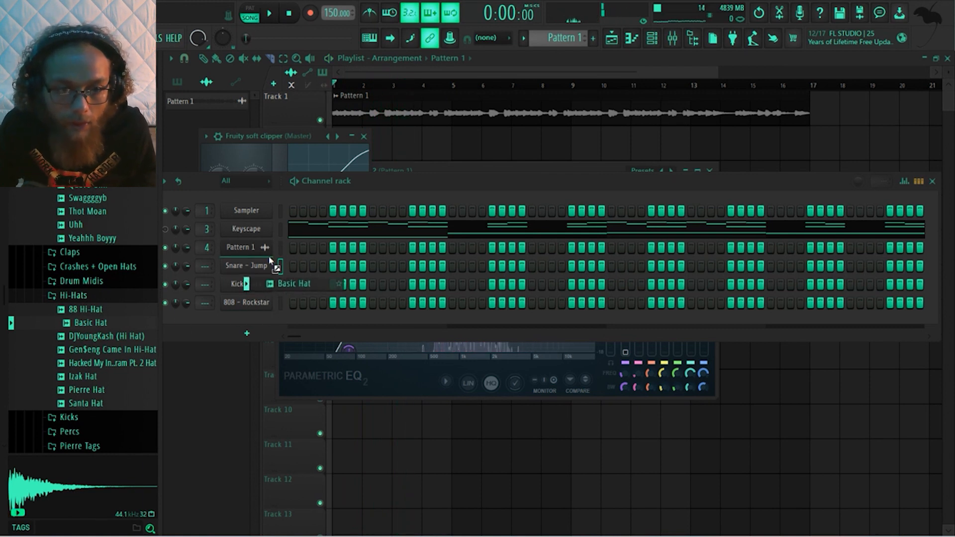
left_click_drag(270, 260, 271, 262)
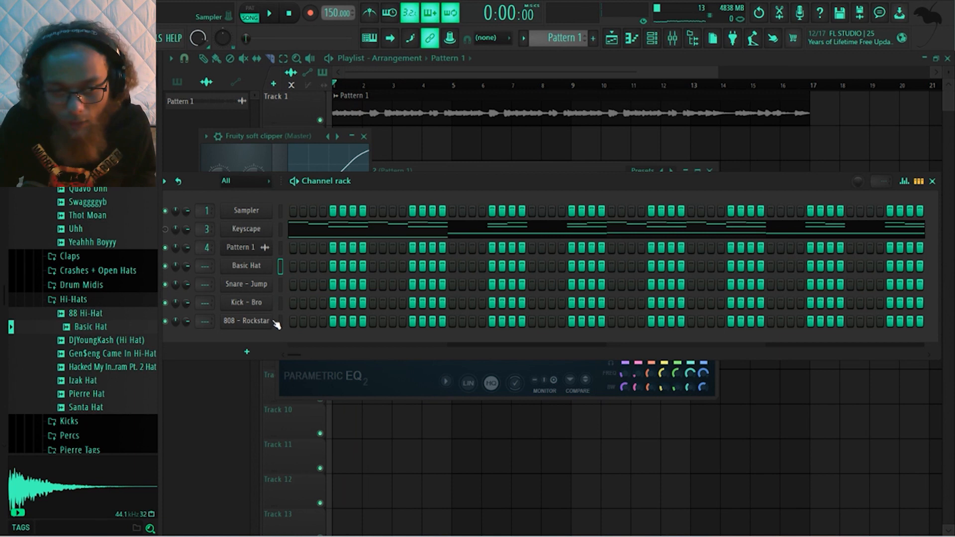
Close the open plugin windows, create Pattern 2 and place it on Track 2 at bars 1 and 9
key("space")
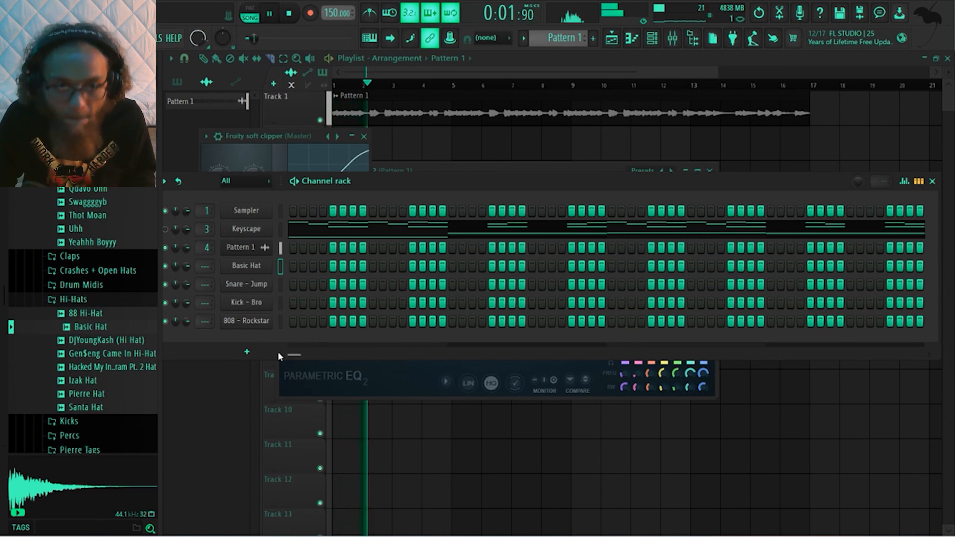
scroll(566, 39, "up", 1)
scroll(566, 39, "down", 1)
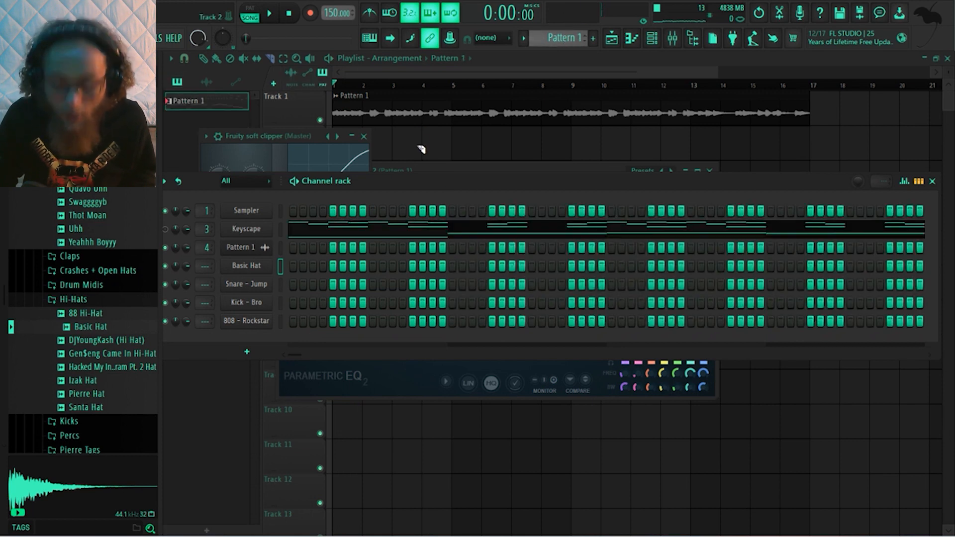
key("F12")
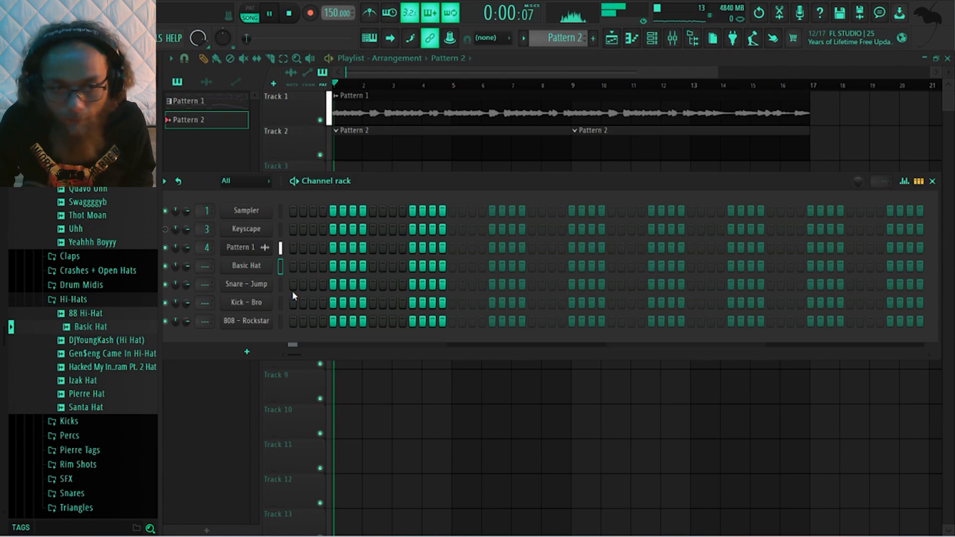
key("space")
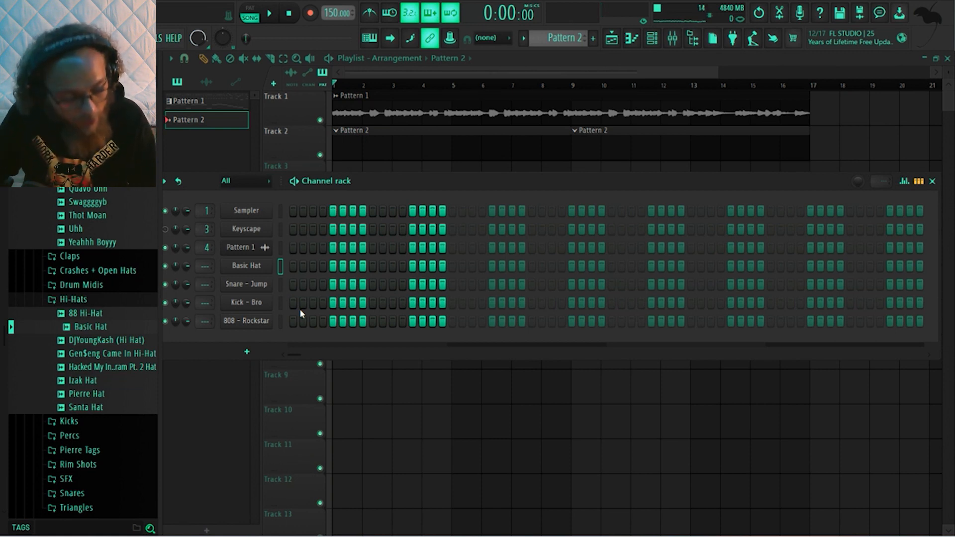
Arm recording and record a live Kick - Bro part into Pattern 2 over the melody
key("space")
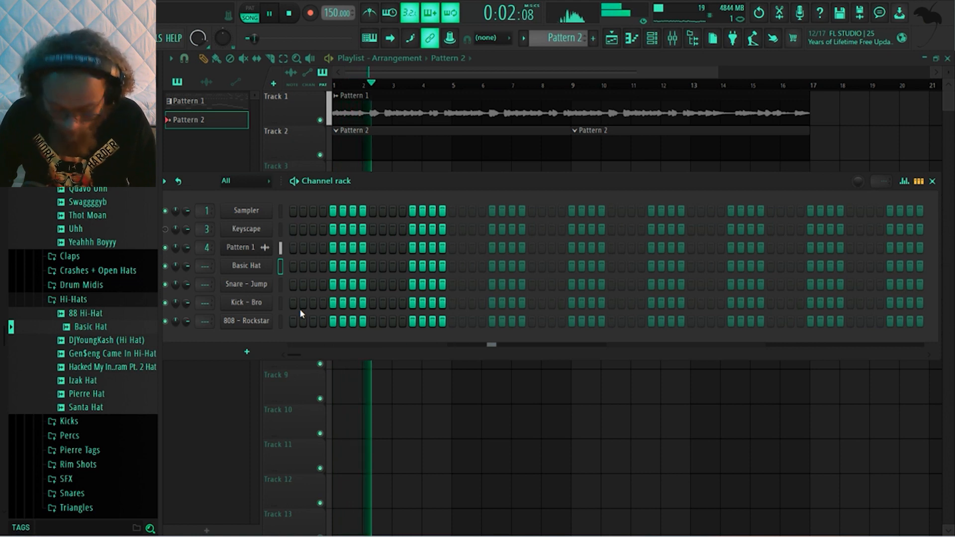
key("space")
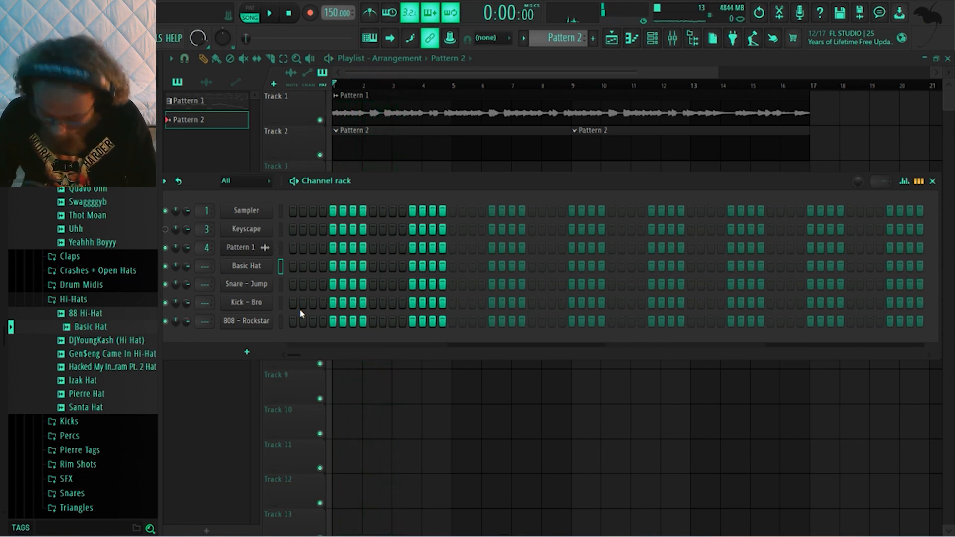
key("space")
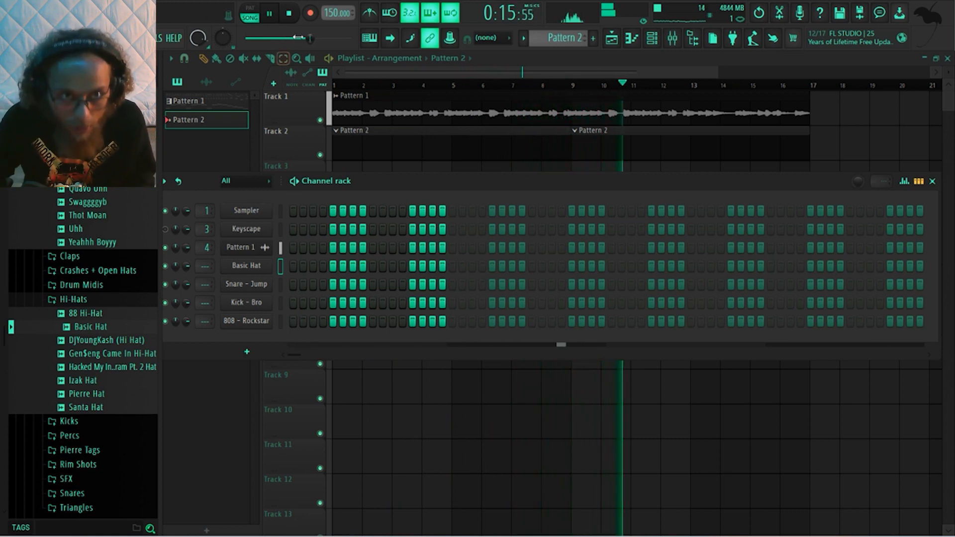
right_click(312, 15)
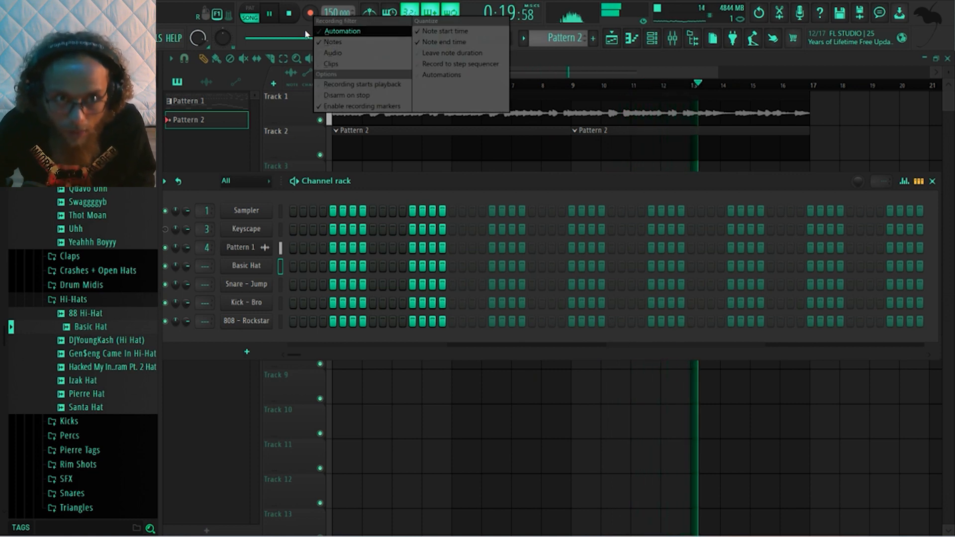
left_click(305, 31)
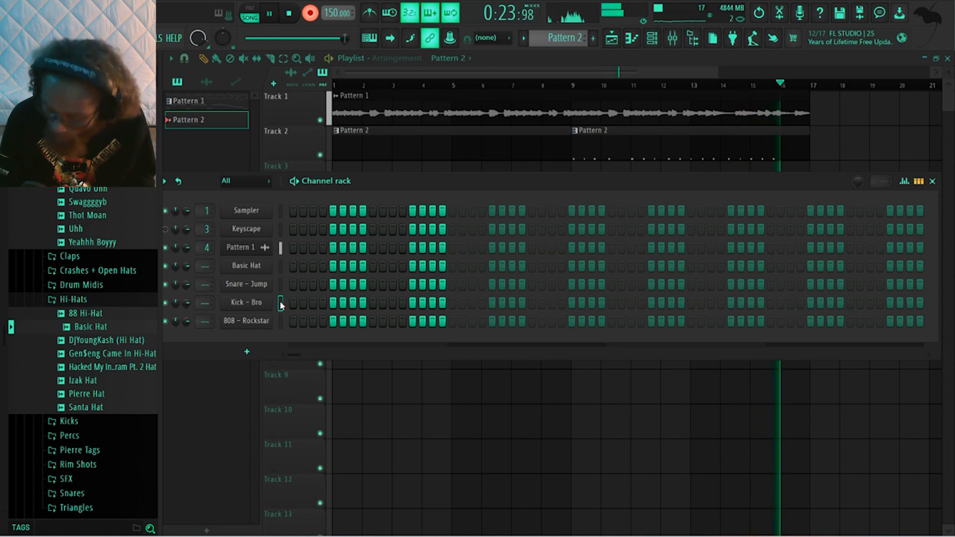
key("space")
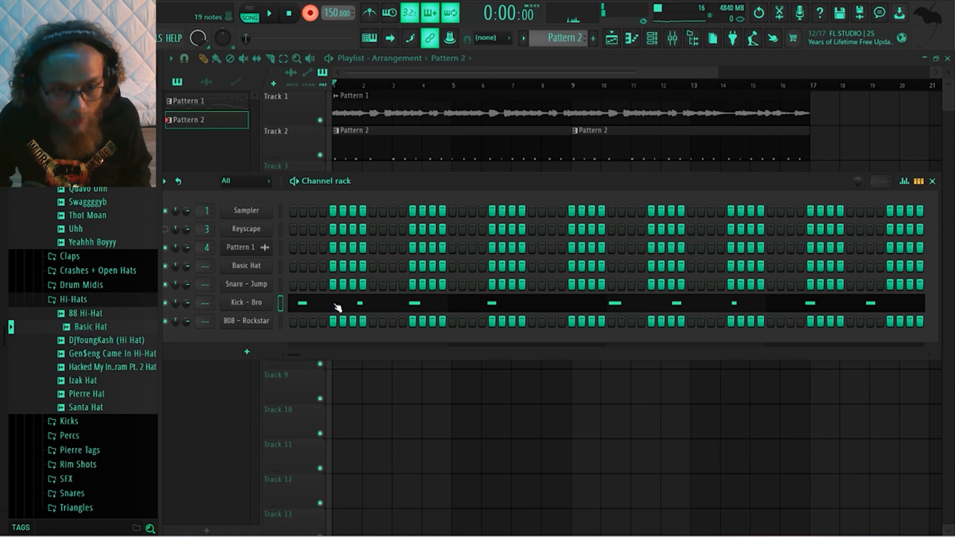
Align the recorded Kick - Bro notes to the grid in the piano roll, shifting the late hits in bars 3 and 6 slightly earlier
left_click(337, 307)
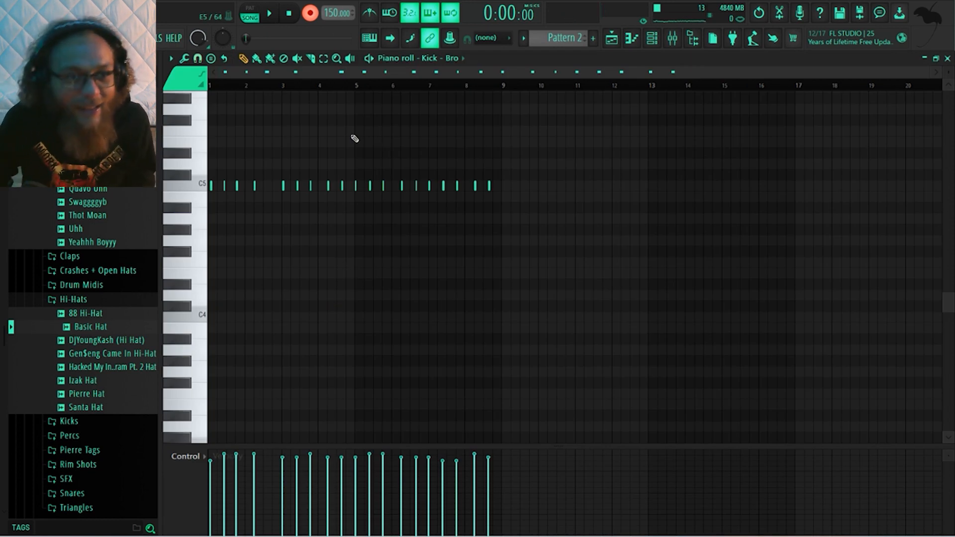
left_click(197, 58)
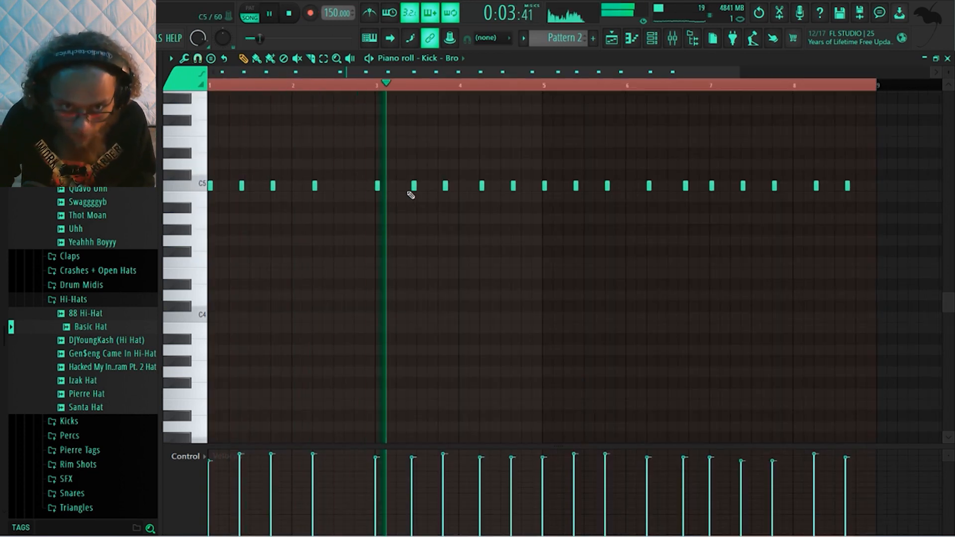
key("space")
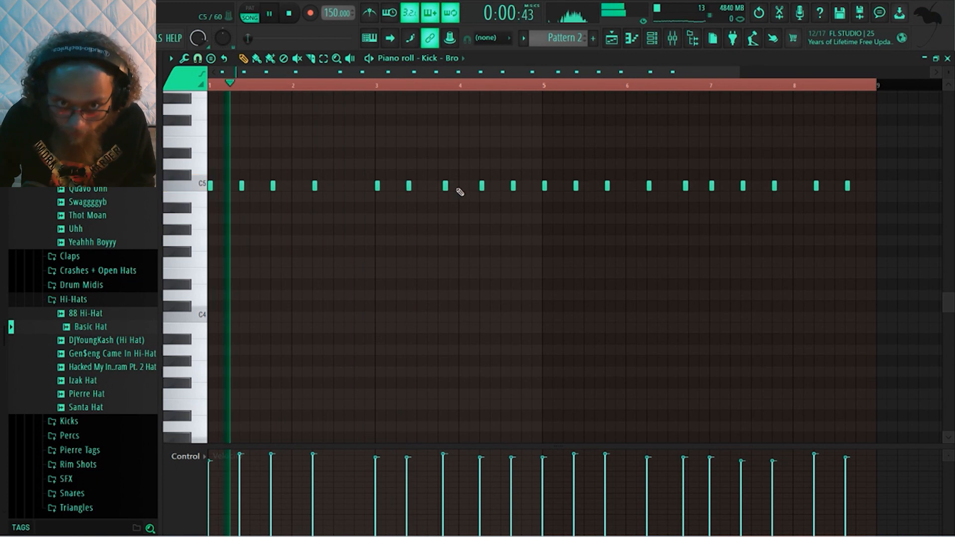
left_click(444, 186)
left_click_drag(444, 187, 441, 188)
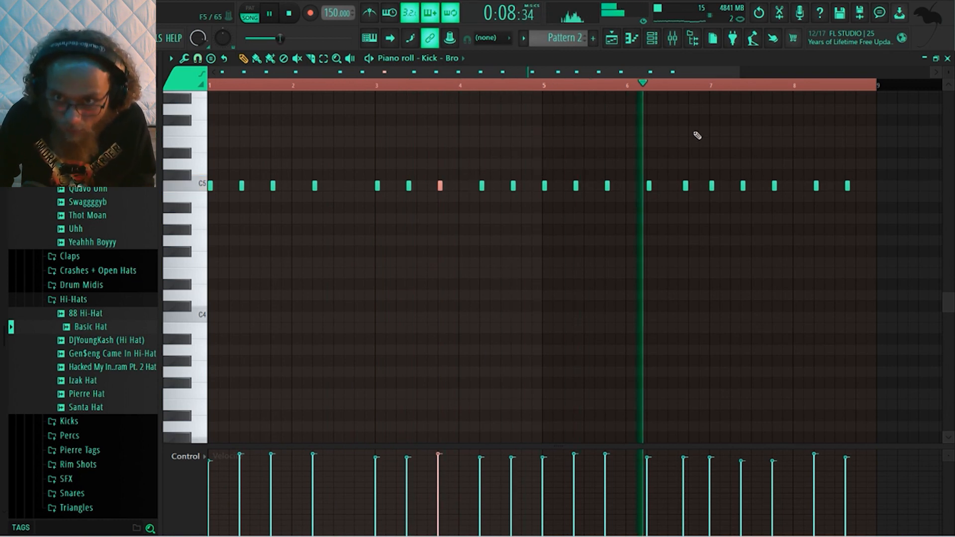
left_click_drag(686, 187, 681, 187)
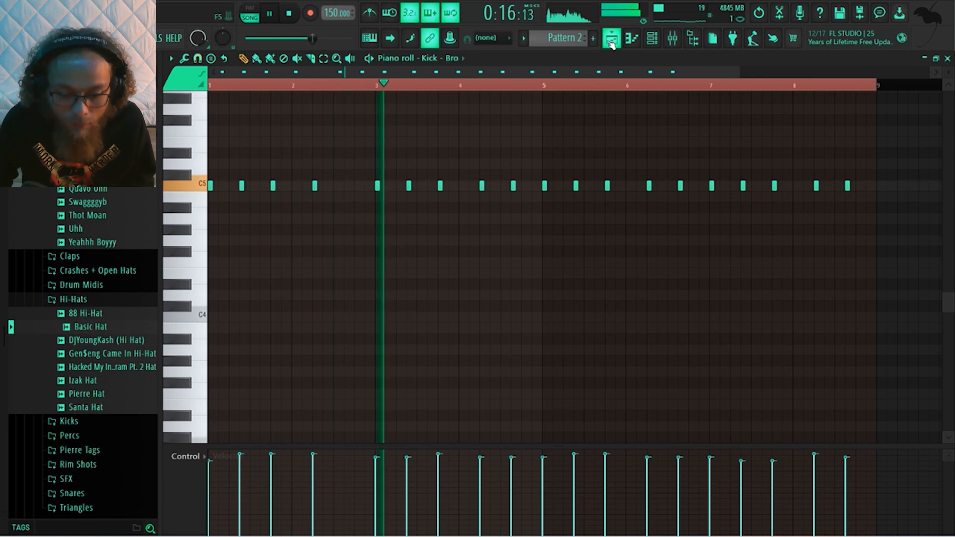
key("space")
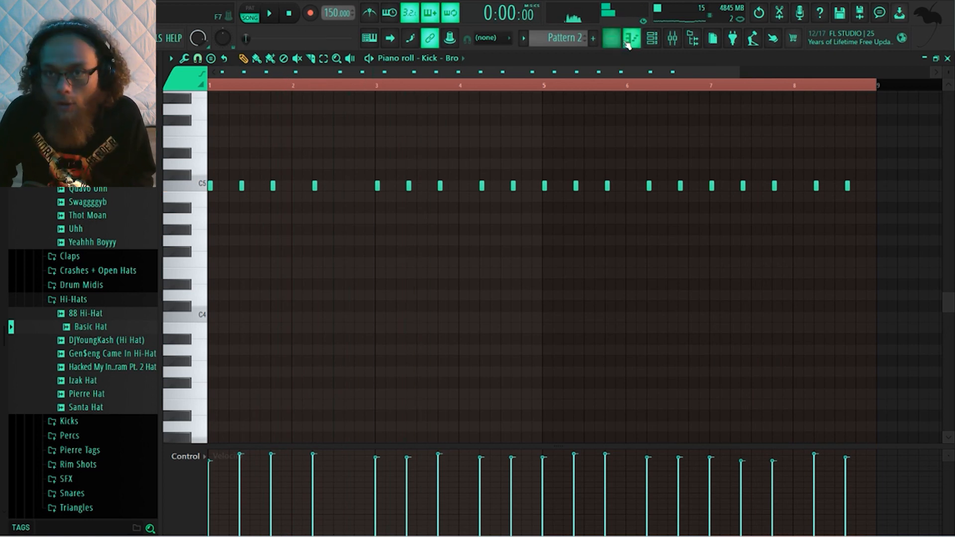
Return to the Channel rack over the Playlist and play the arrangement with the corrected kick pattern
left_click(652, 38)
key("F6")
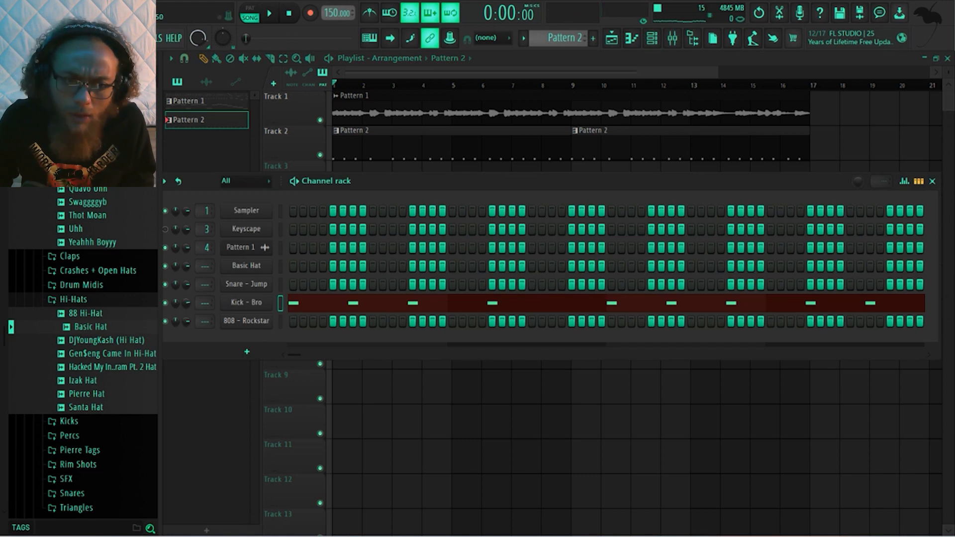
key("space")
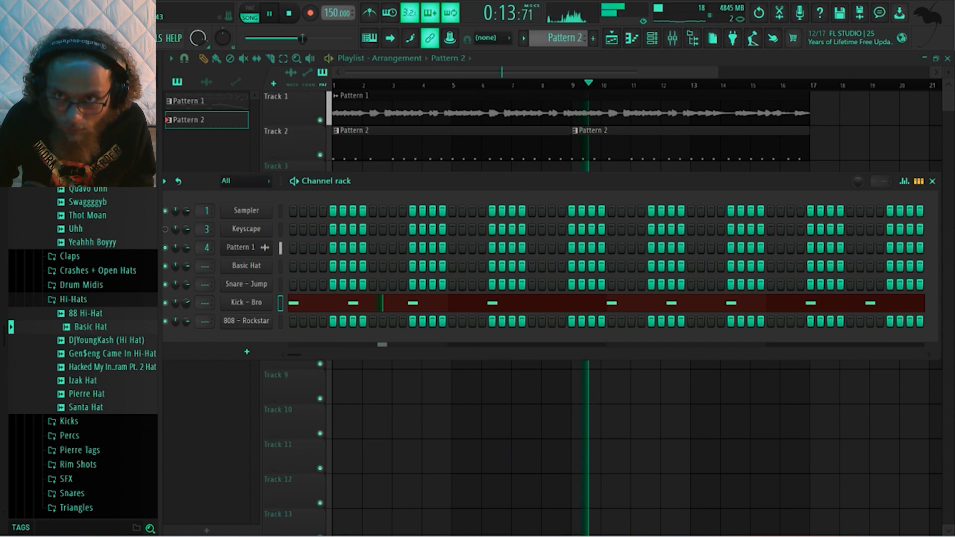
Set the mixer resampling quality to 64-point sinc in the audio settings and audition the arrangement
key("space")
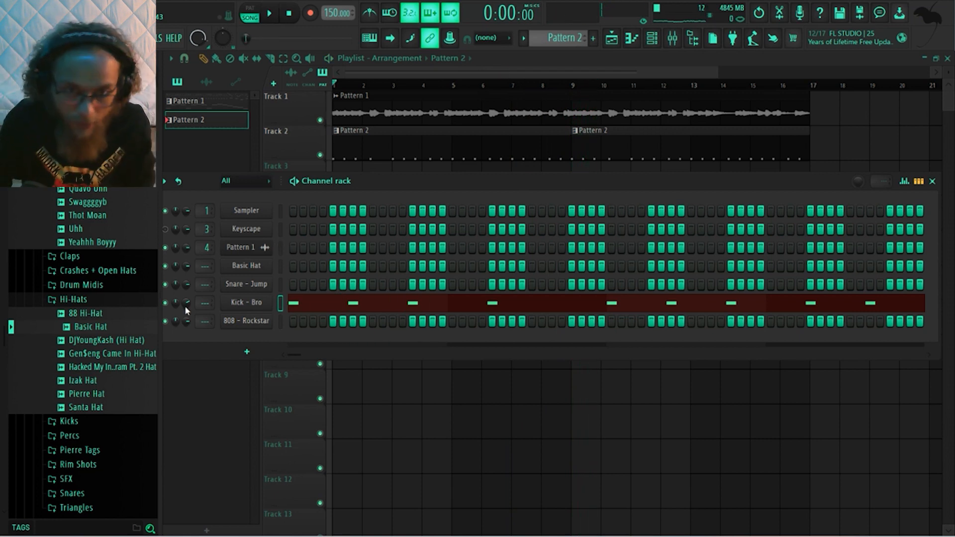
left_click(124, 37)
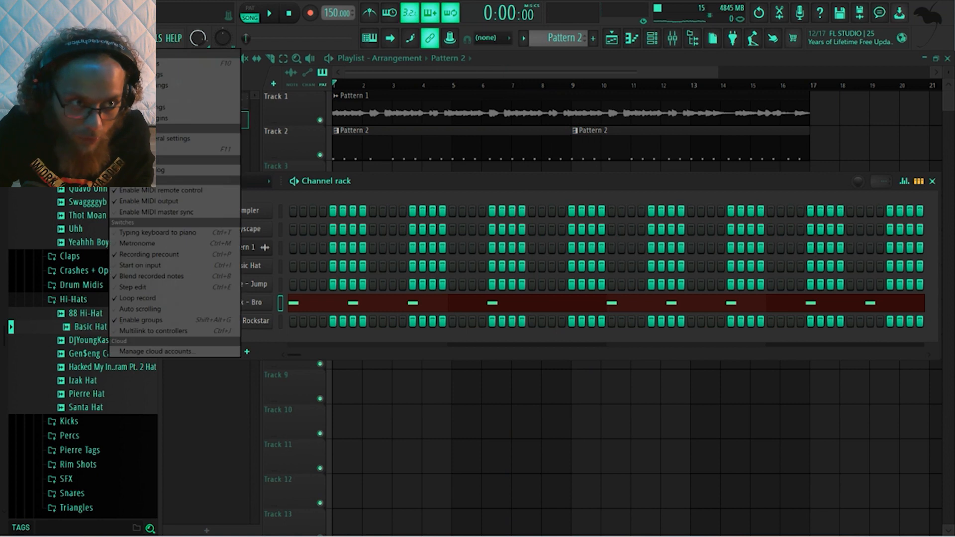
left_click(199, 74)
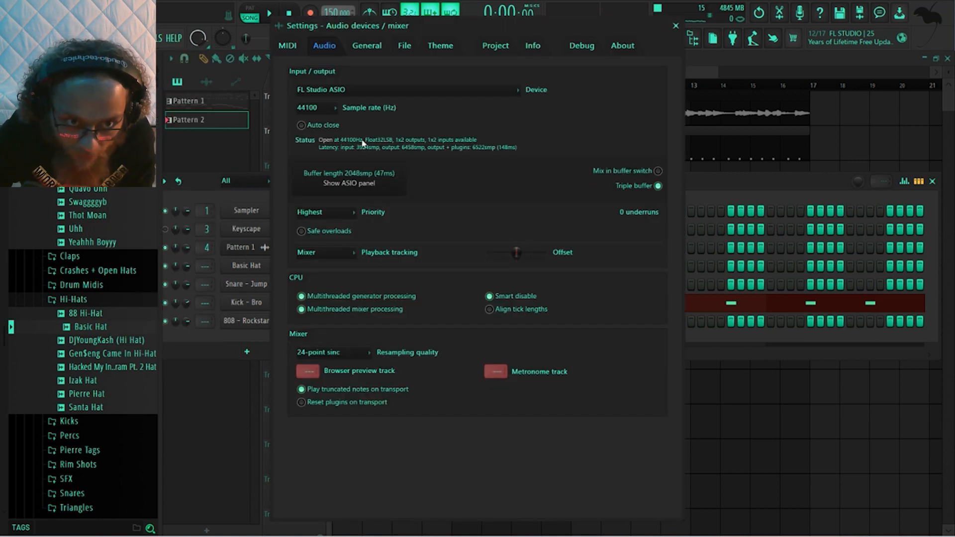
left_click(320, 352)
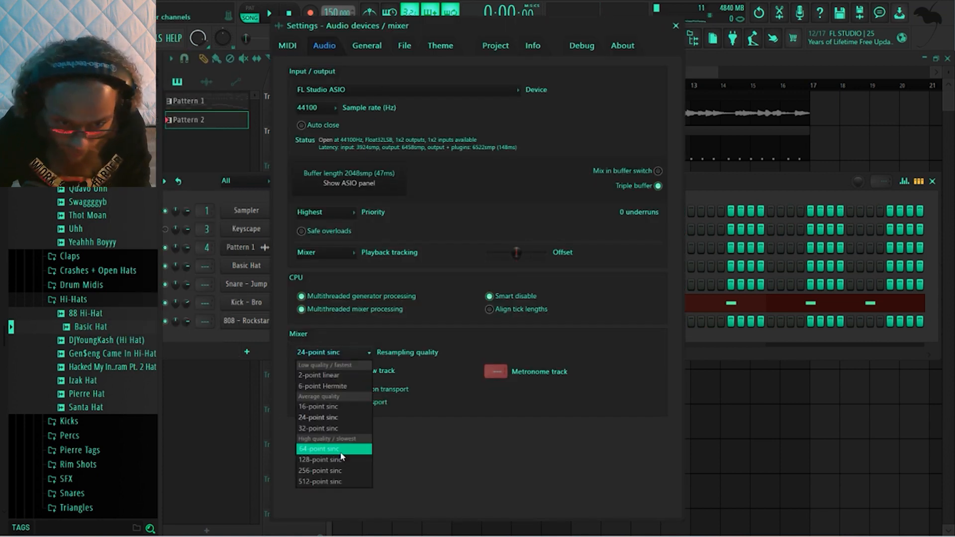
left_click(329, 448)
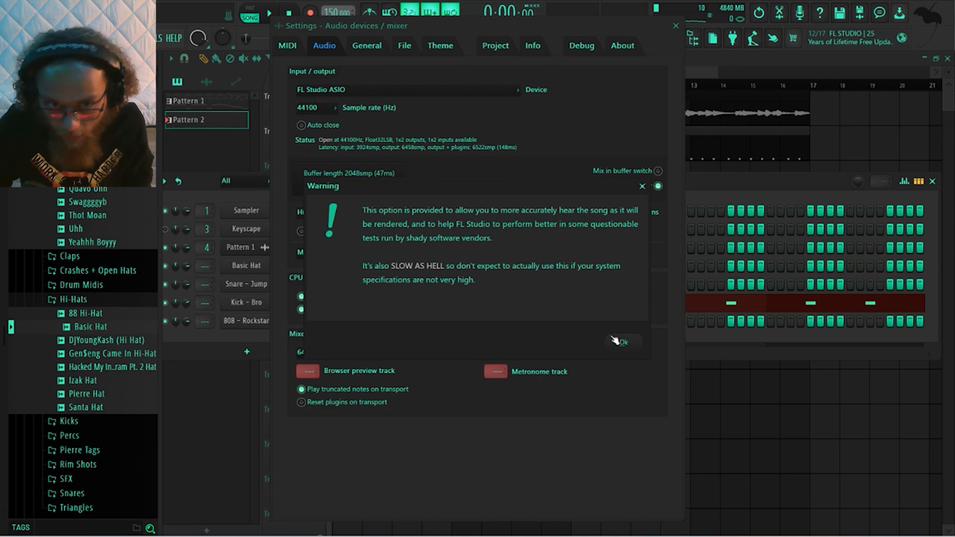
left_click(627, 342)
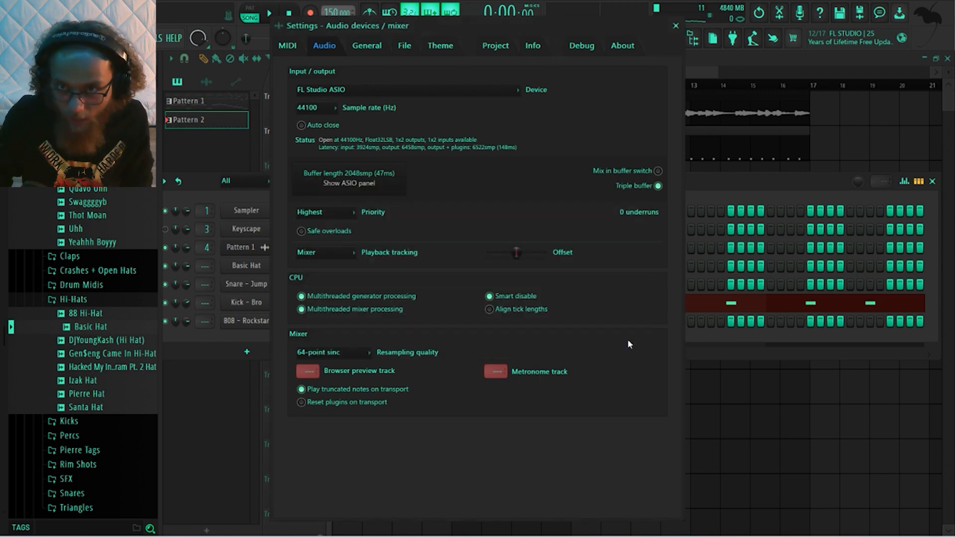
left_click(676, 26)
key("space")
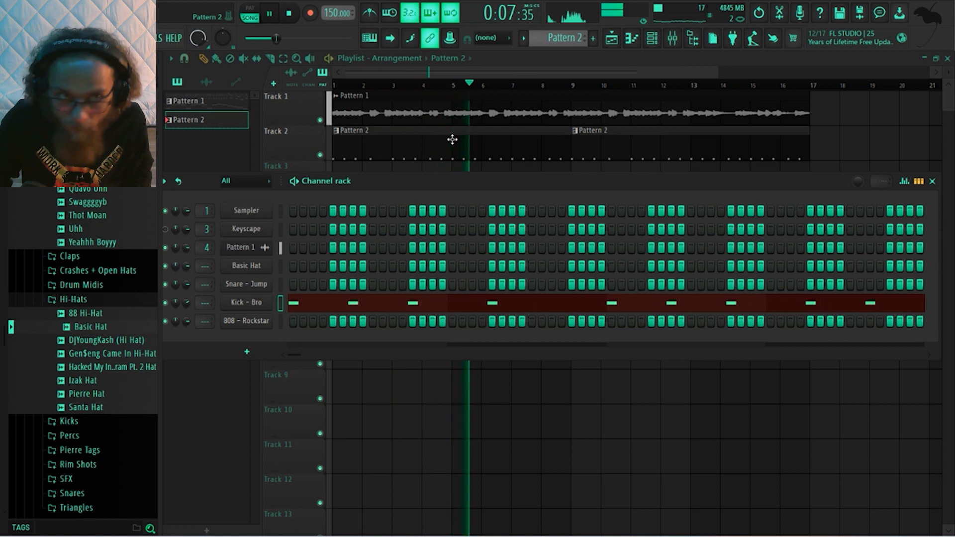
key("space")
Set the mixer resampling quality to 512-point sinc in the audio settings
left_click(126, 37)
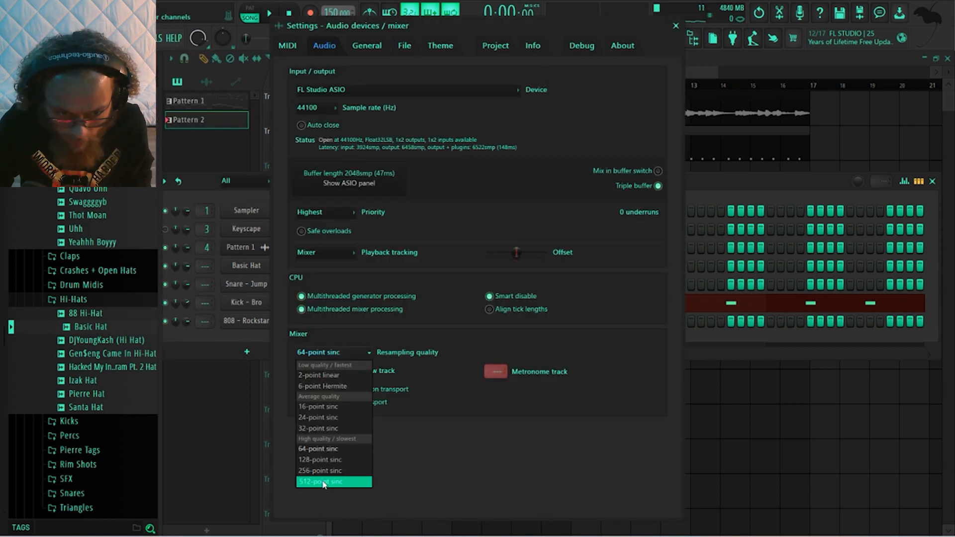
left_click(323, 482)
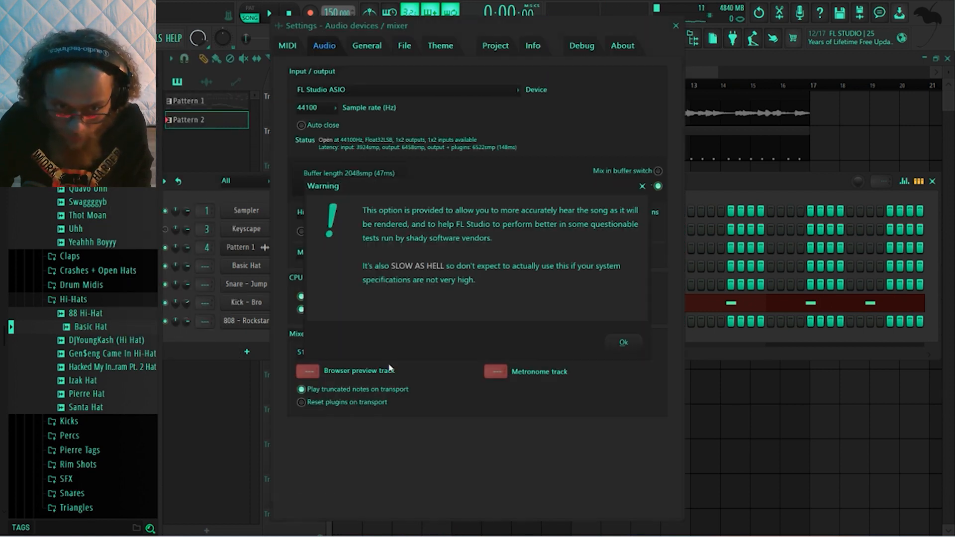
left_click(623, 342)
key("Escape")
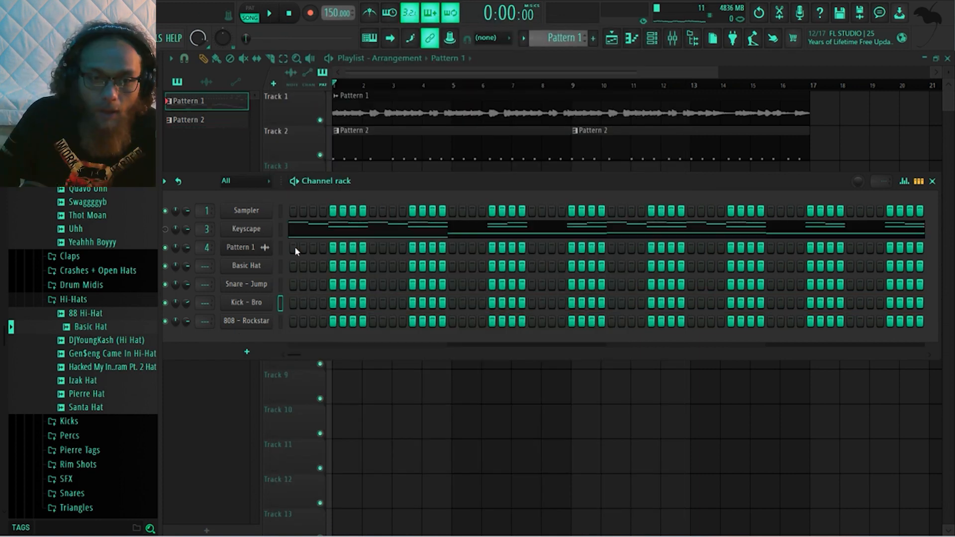
Copy the four low Keyscape notes in bars 1 to 4 of Pattern 1 and switch to Pattern 2 in the Channel rack
left_click(350, 237)
scroll(452, 288, "down", 3)
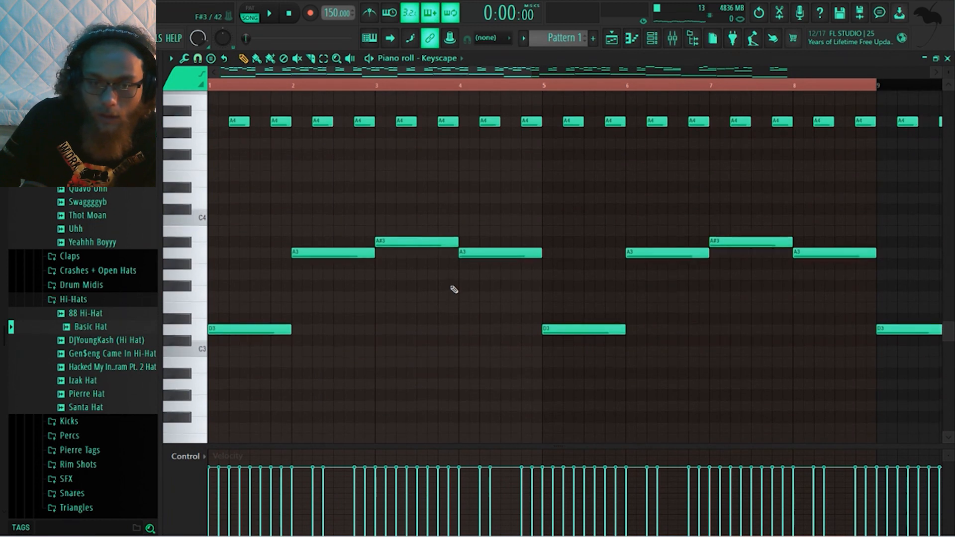
scroll(453, 289, "down", 3, "ctrl")
scroll(455, 290, "down", 1, "ctrl")
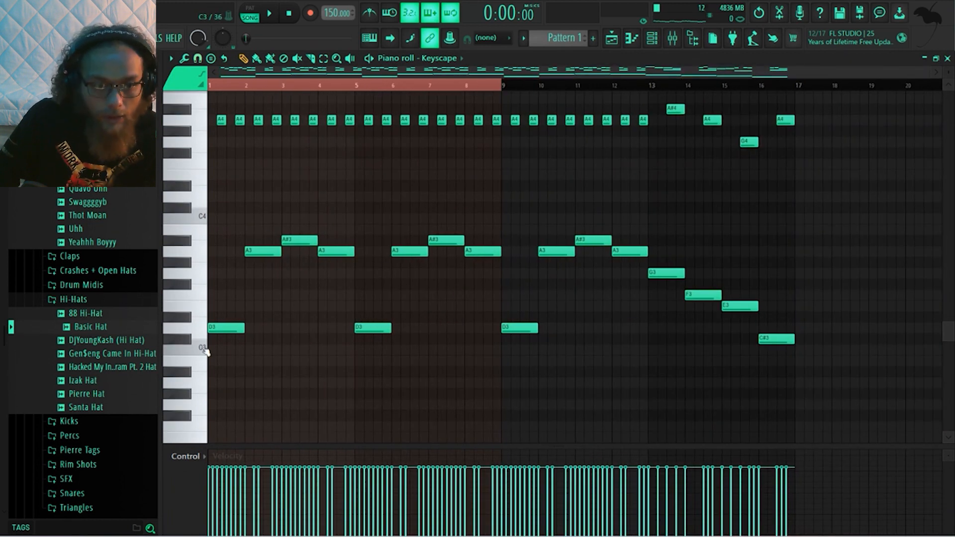
left_click_drag(221, 354, 348, 226)
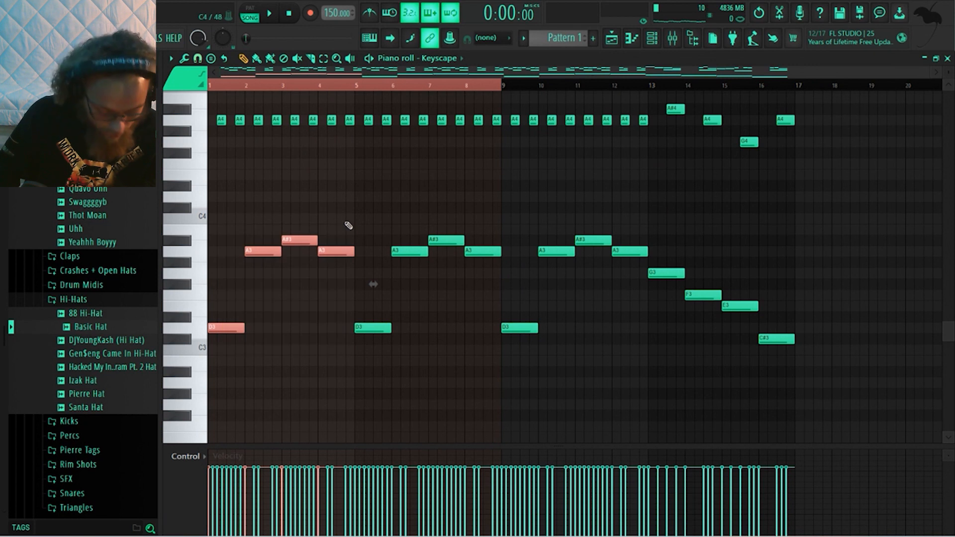
left_click(671, 40)
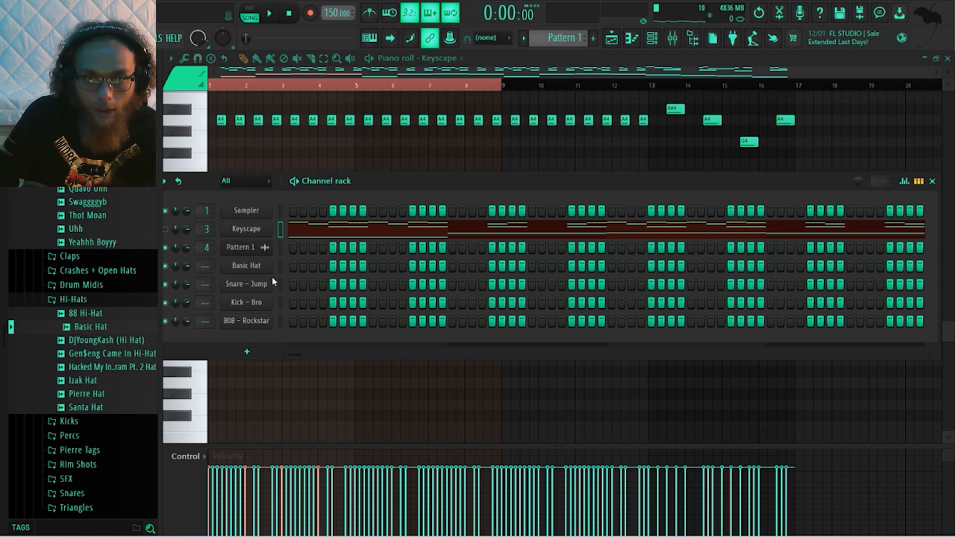
scroll(557, 32, "down", 1)
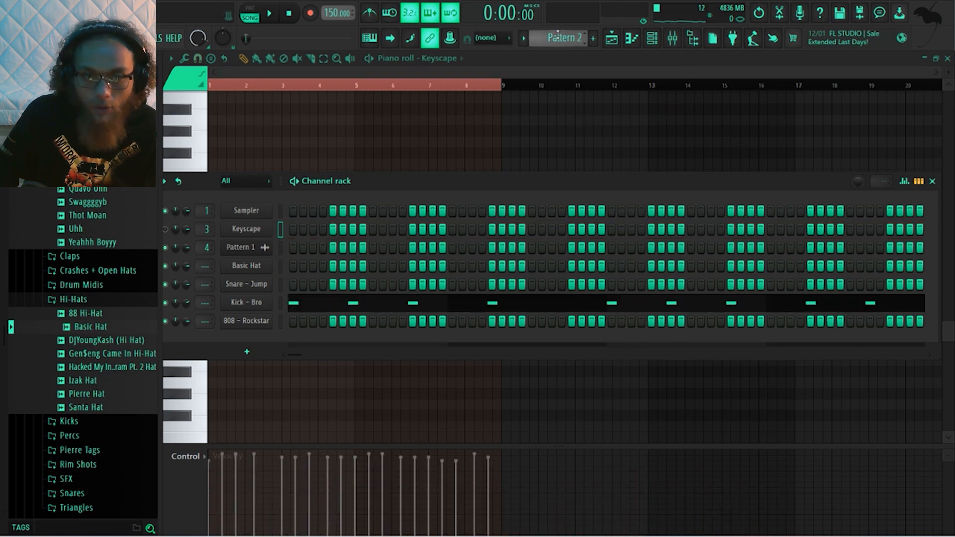
left_click(251, 324)
right_click(249, 324)
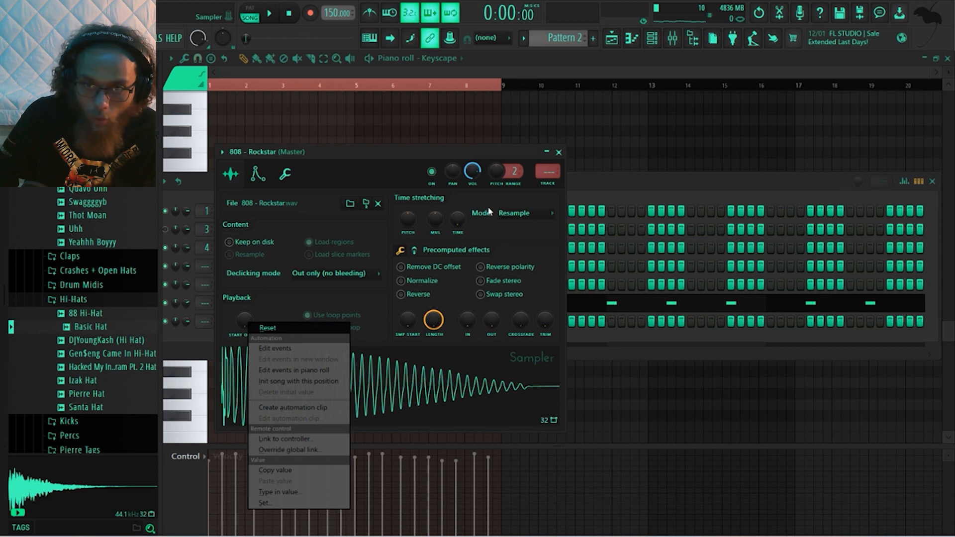
left_click(557, 152)
left_click(557, 153)
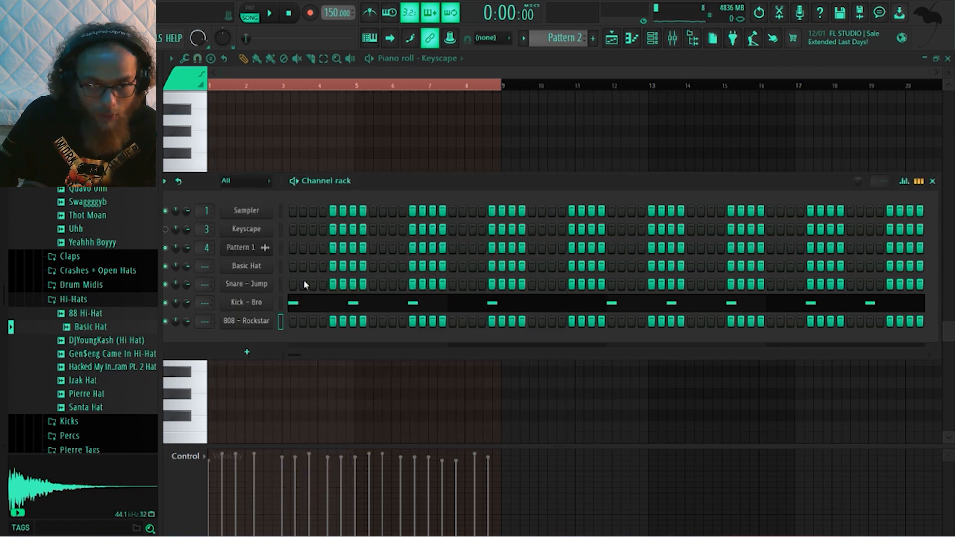
Paste the copied Keyscape notes into the 808 - Rockstar piano roll of Pattern 2 as a pitch guide
right_click(253, 321)
left_click(294, 322)
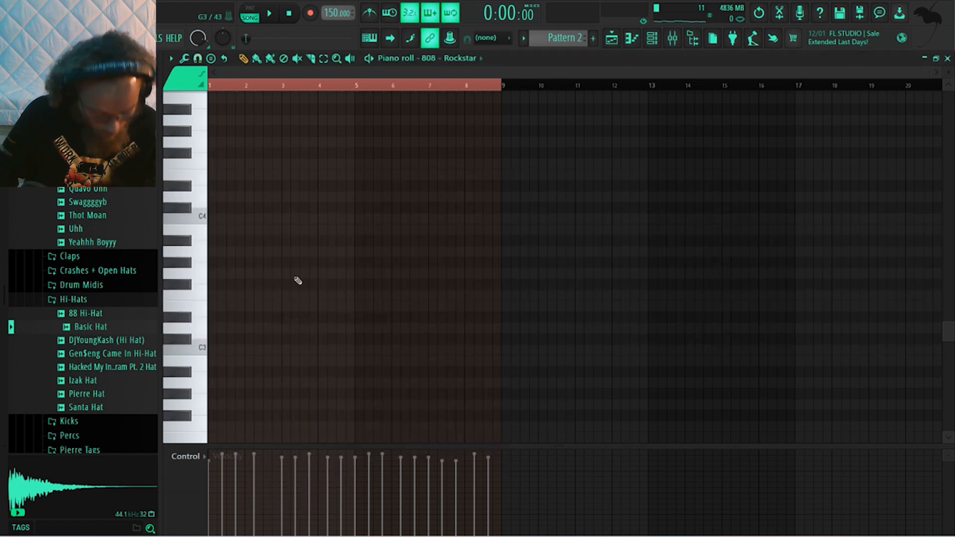
key("ctrl+v")
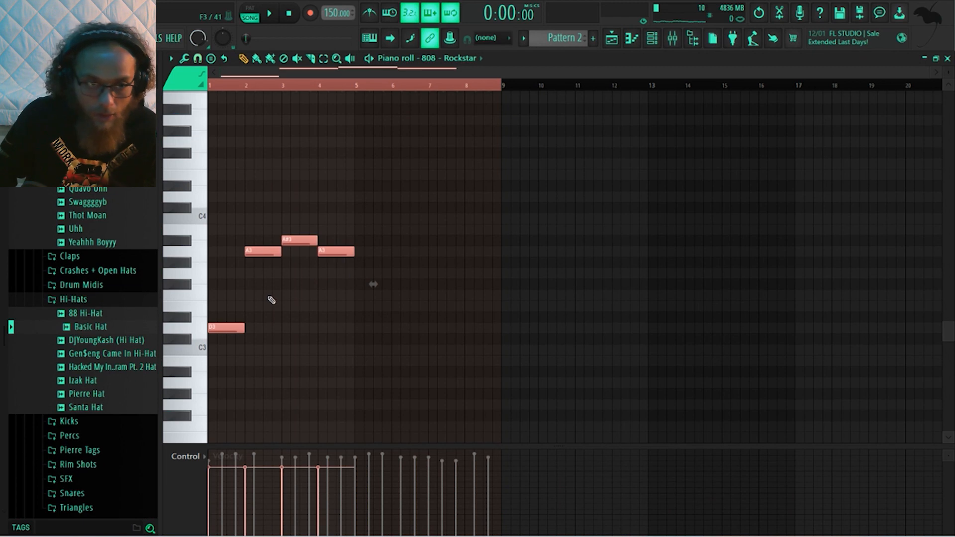
Draw short 808 - Rockstar notes at C5 on every ghosted kick hit in bars 1 to 4
scroll(287, 299, "up", 2)
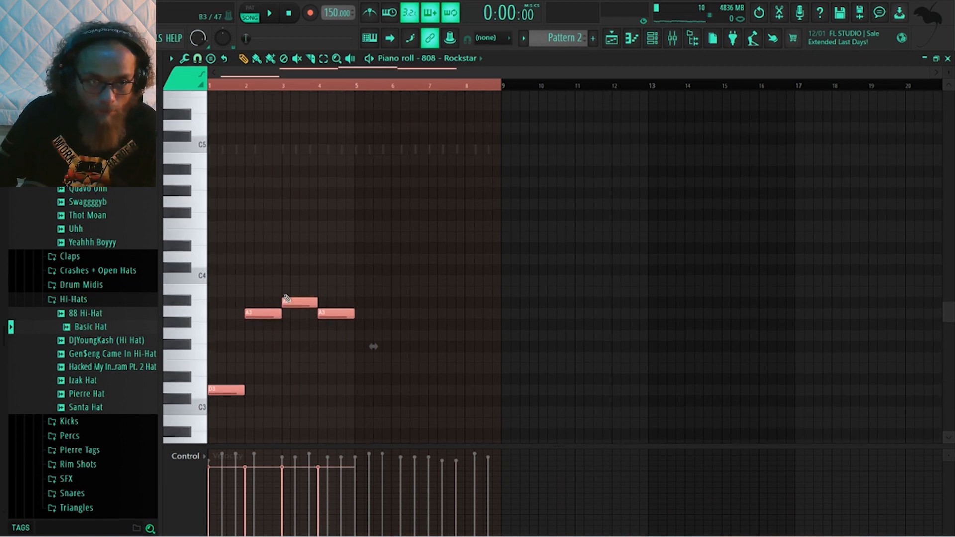
left_click(208, 152)
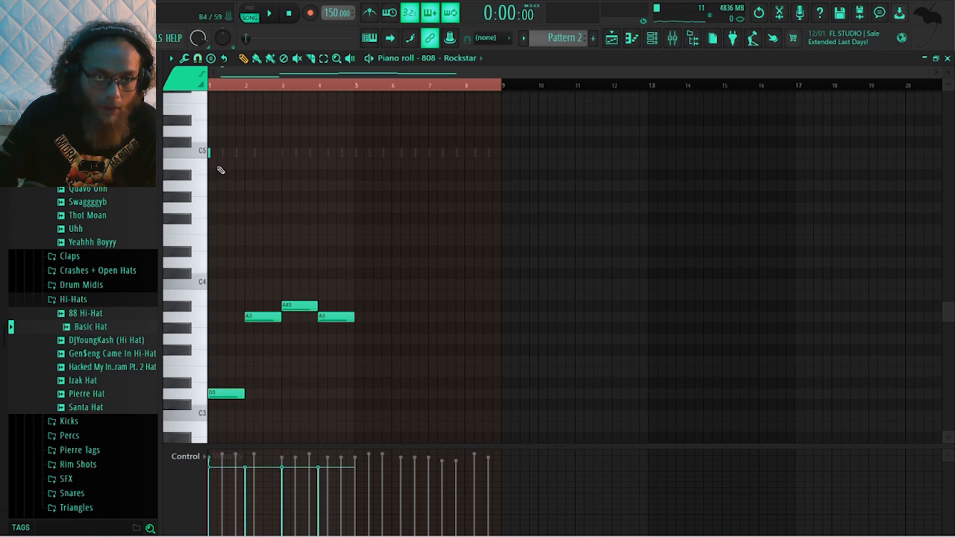
left_click(222, 153)
left_click(236, 154)
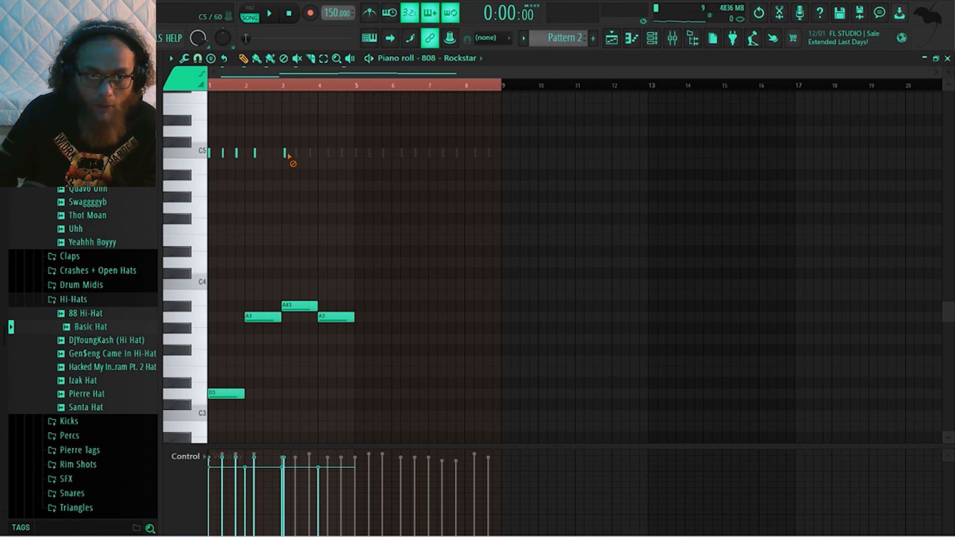
left_click(285, 154)
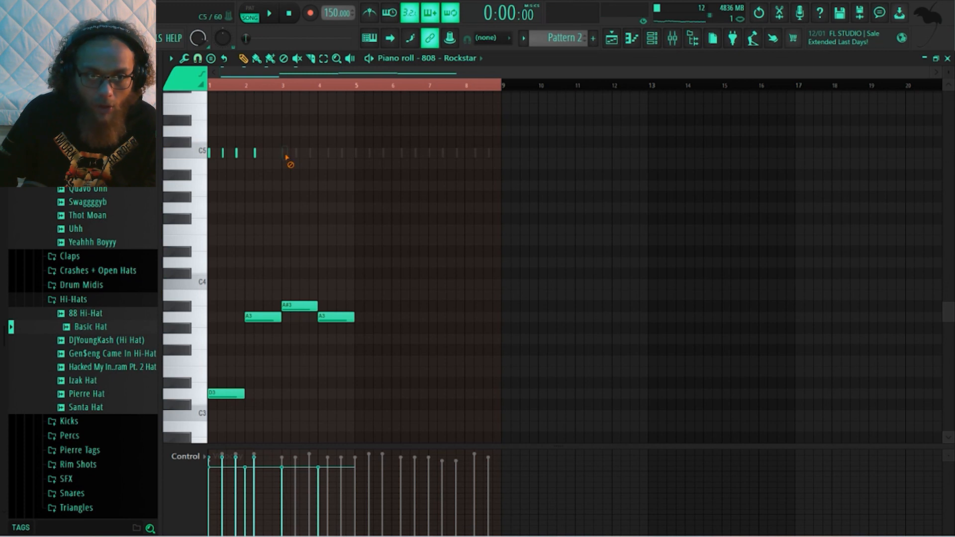
left_click(296, 154)
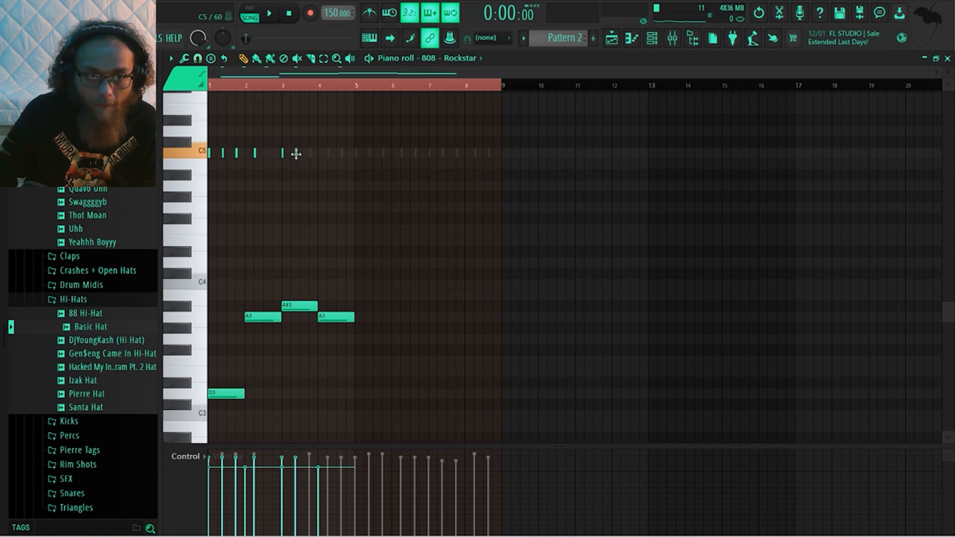
left_click(311, 154)
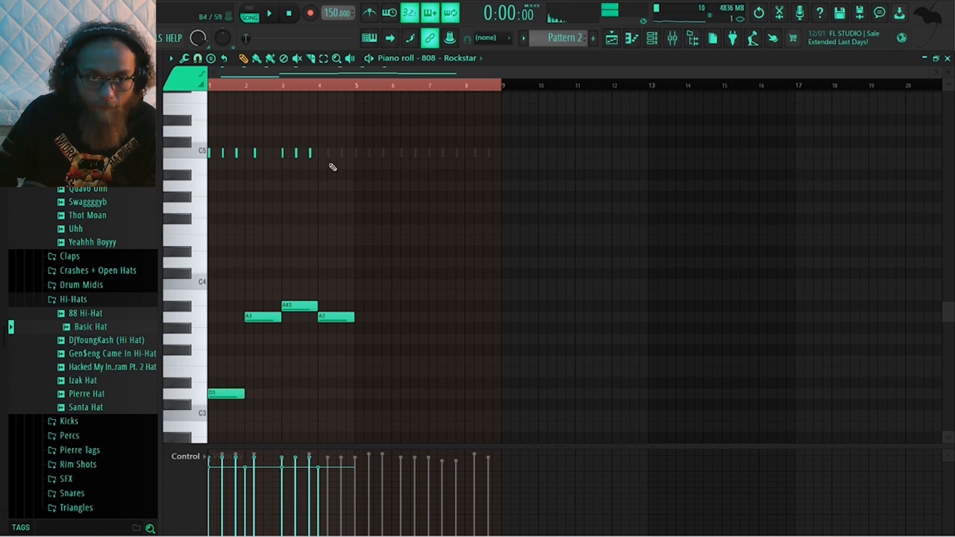
left_click(328, 154)
left_click(344, 154)
left_click(344, 152)
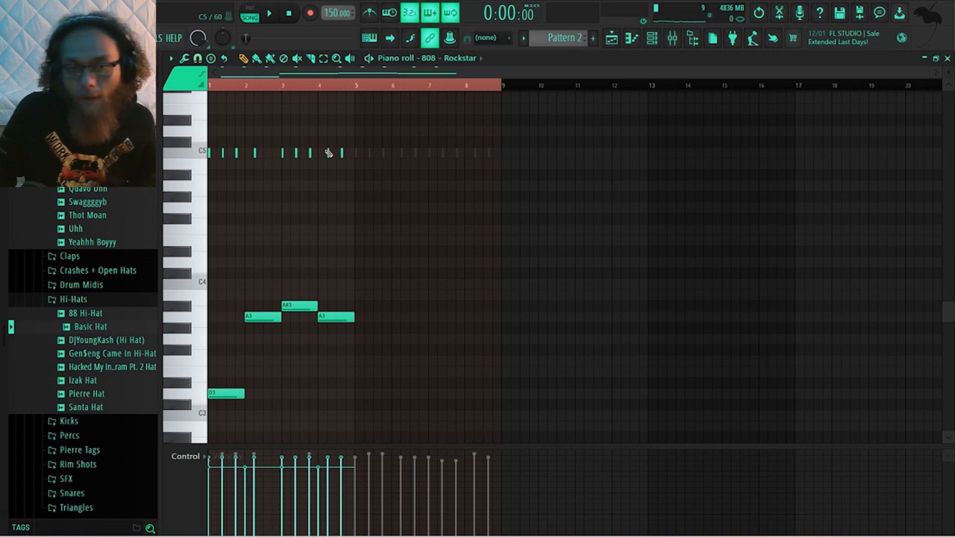
Add matching 808 hits in bars 5 to 8 and replace the guide notes by repitching all hits to D5, A5 and A#5
left_click(356, 154)
left_click(369, 154)
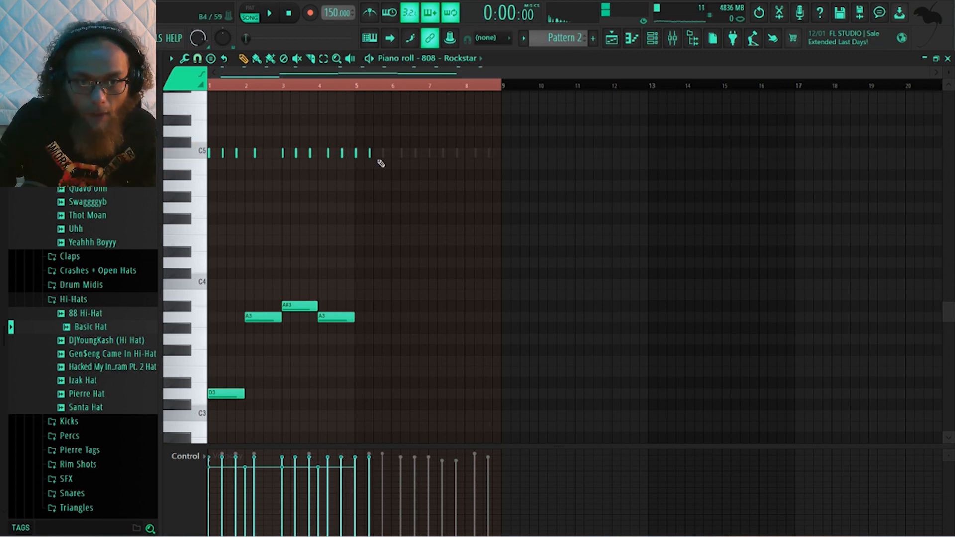
left_click(384, 153)
left_click(386, 154)
left_click(404, 154)
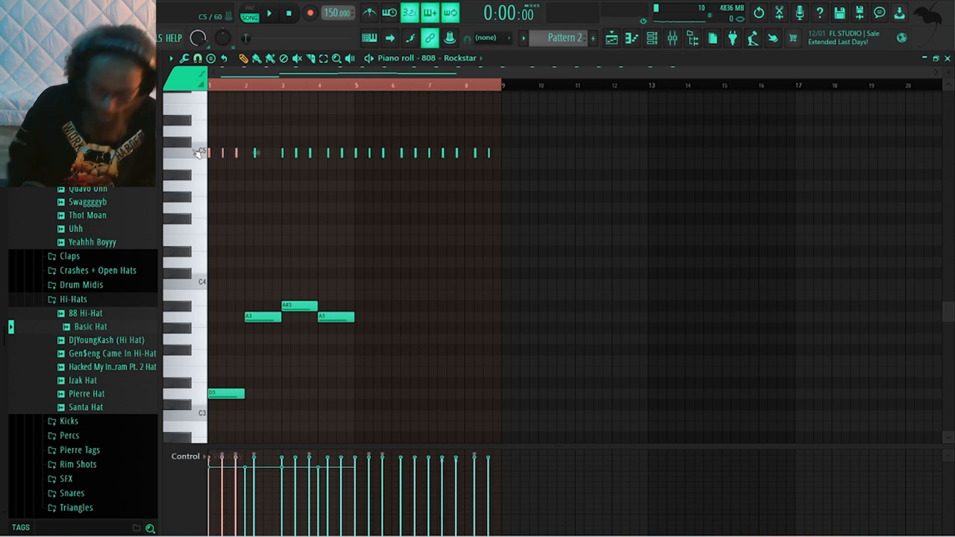
key("ctrl+Down")
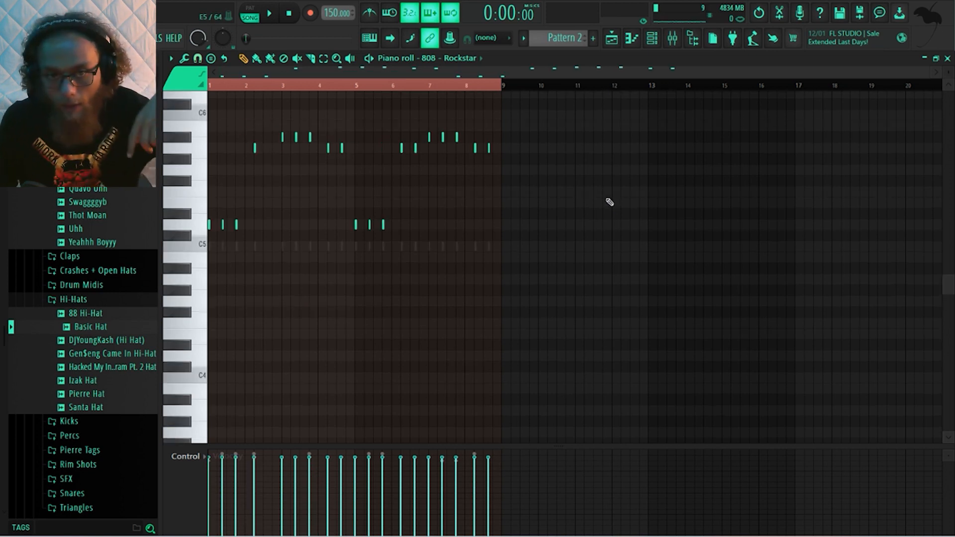
Check the miscellaneous channel settings of Kick - Bro and play the arrangement with the new 808 pattern
left_click(650, 40)
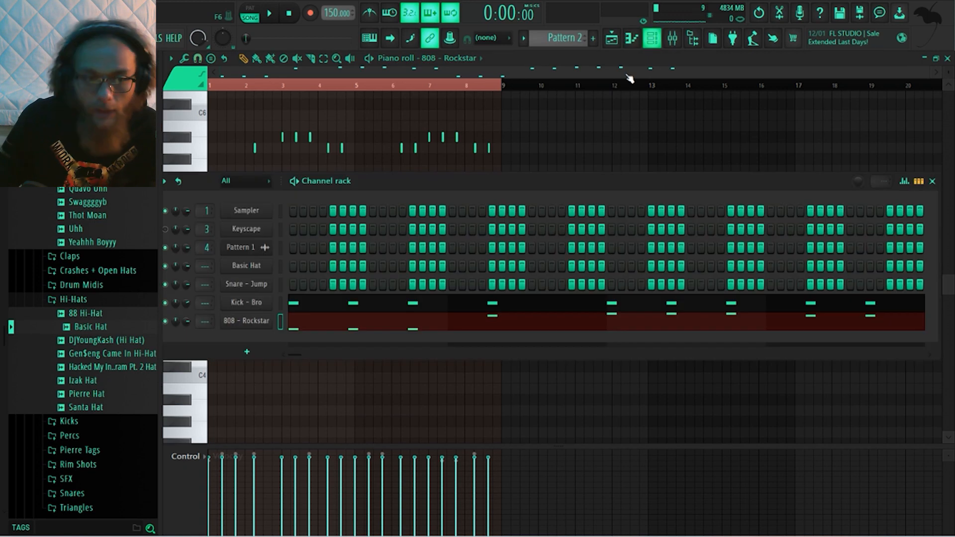
left_click(246, 302)
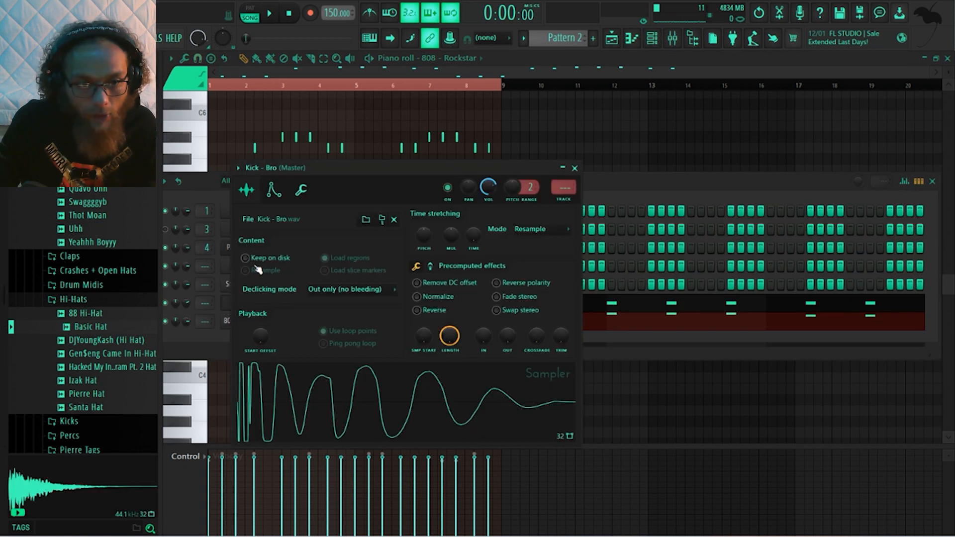
left_click(298, 194)
key("Escape")
key("space")
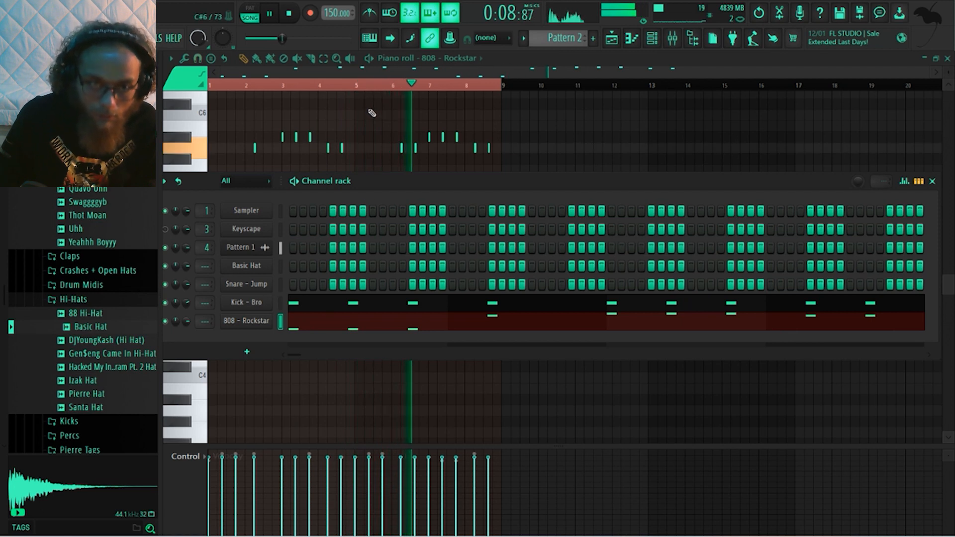
Audition the 808's A5 and A#5 notes an octave lower during playback and move them back up an octave
key("F6")
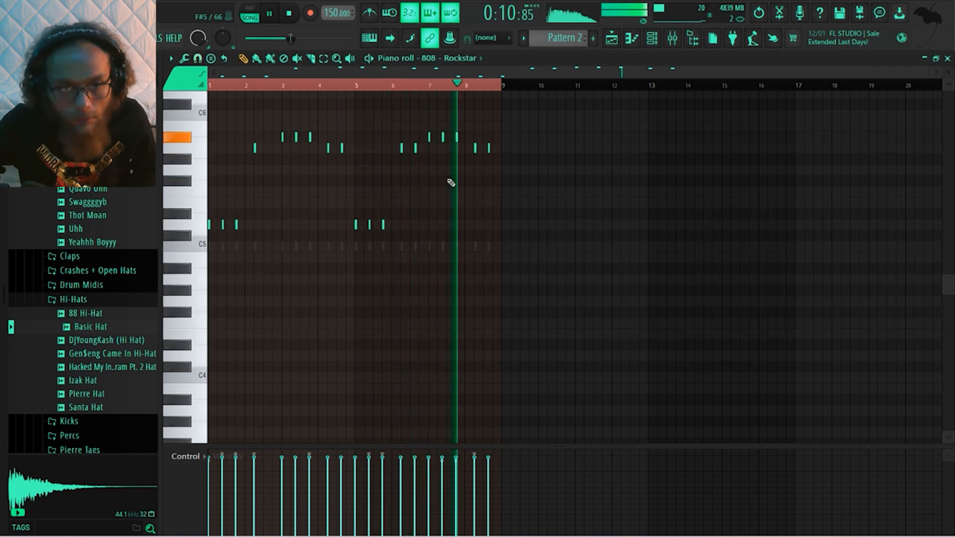
left_click_drag(513, 175, 243, 130)
key("ctrl+Down")
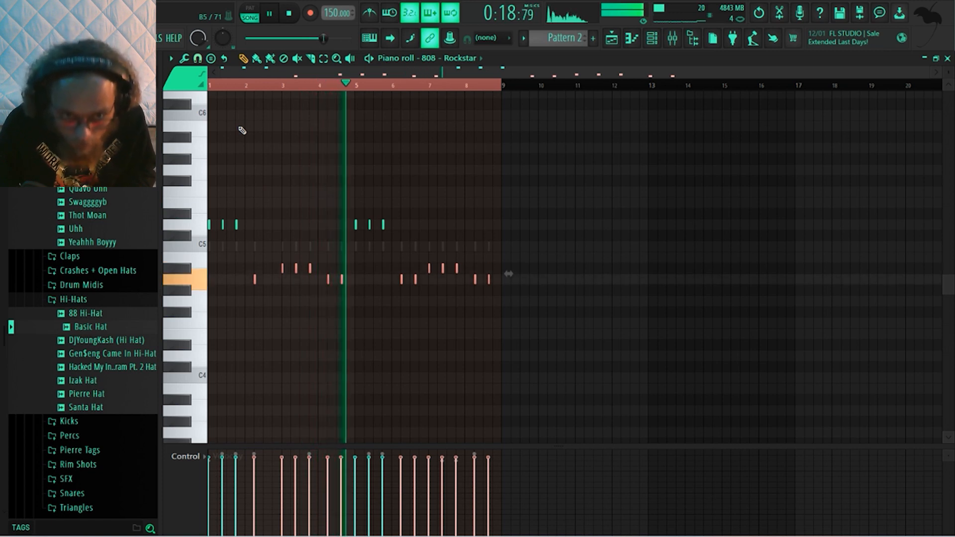
key("ctrl+Up")
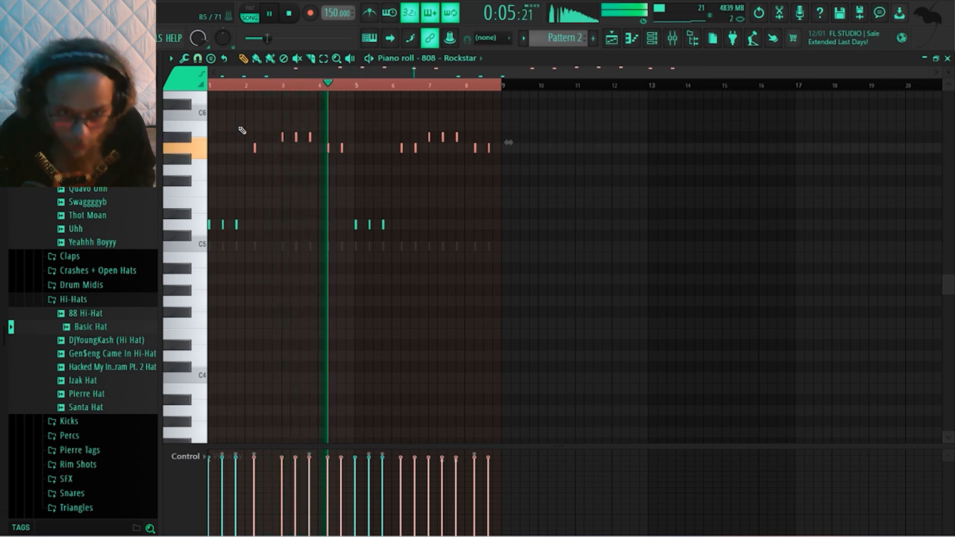
Lower the 808's last bar 2 hit to D5 and the three bar 3 hits to D#5, then check them in playback
key("space")
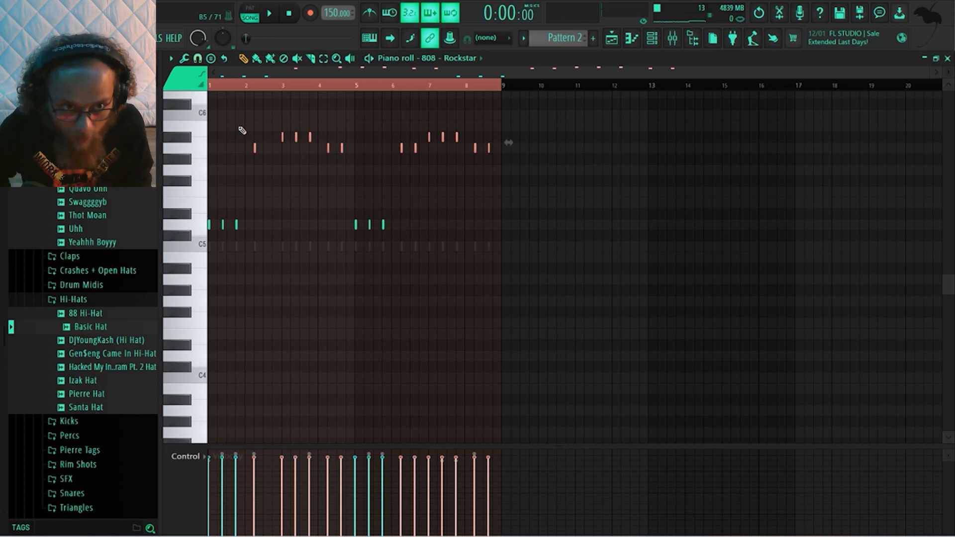
left_click_drag(242, 121, 320, 156)
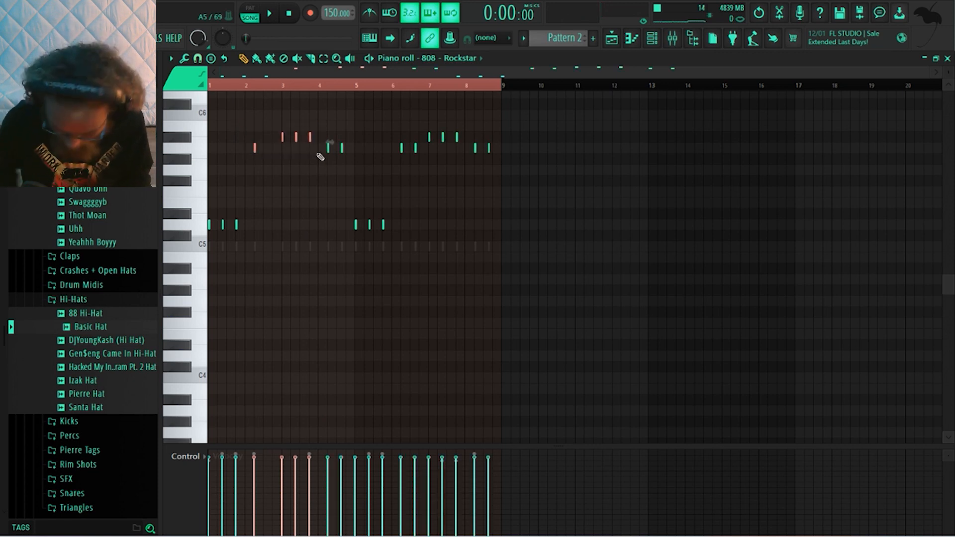
key("Down")
key("Down")
key("Down")
key("Down")
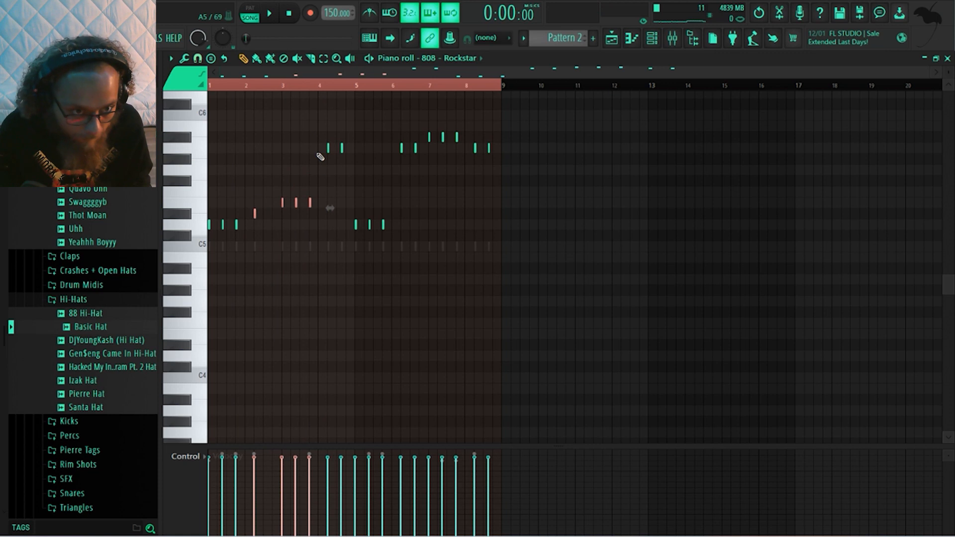
key("space")
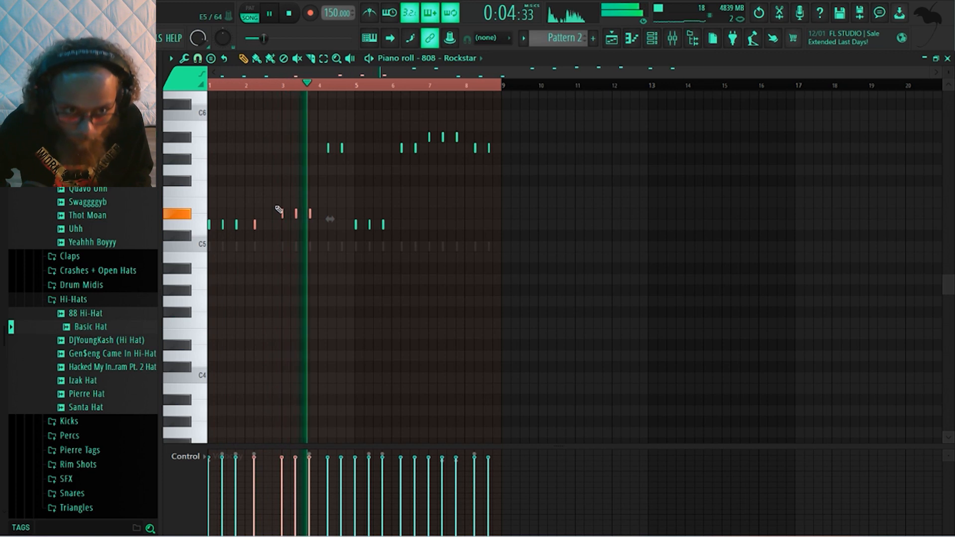
key("space")
Set the piano roll's scale highlighting to root note D with the Minor Natural (Aeolian) scale
left_click(170, 59)
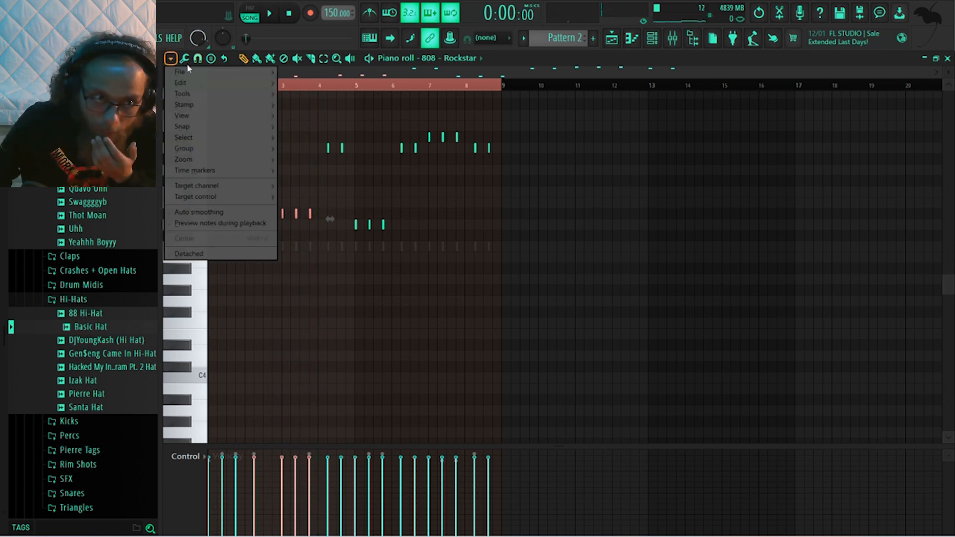
mouse_move(184, 115)
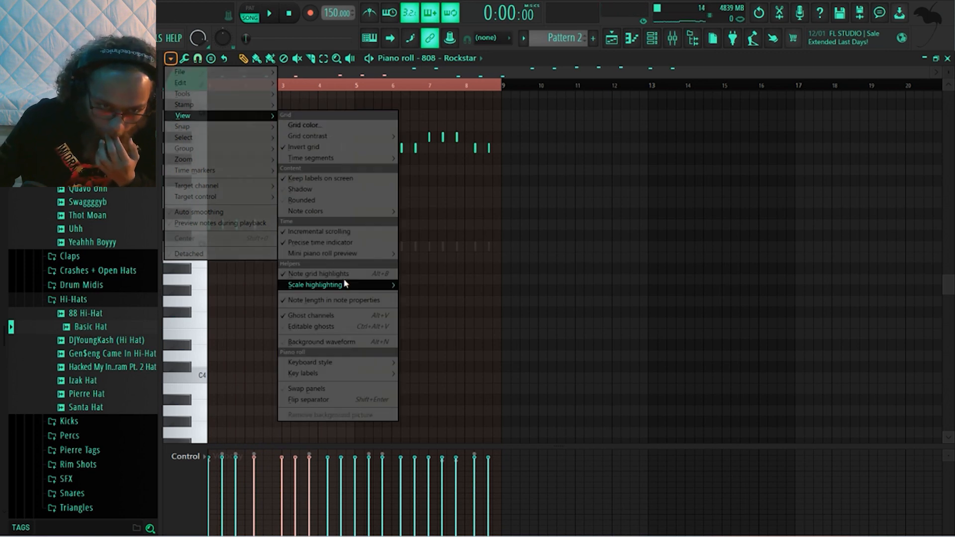
mouse_move(368, 284)
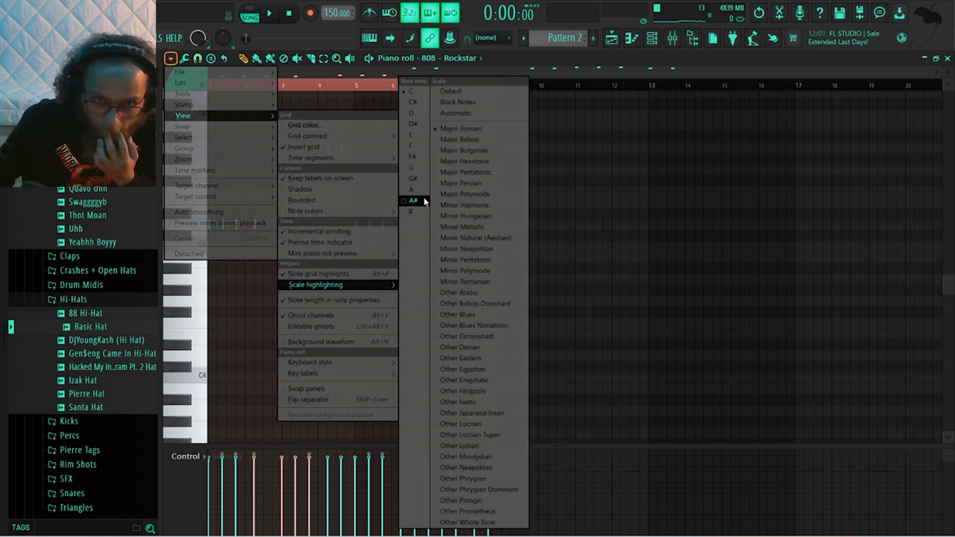
left_click(413, 115)
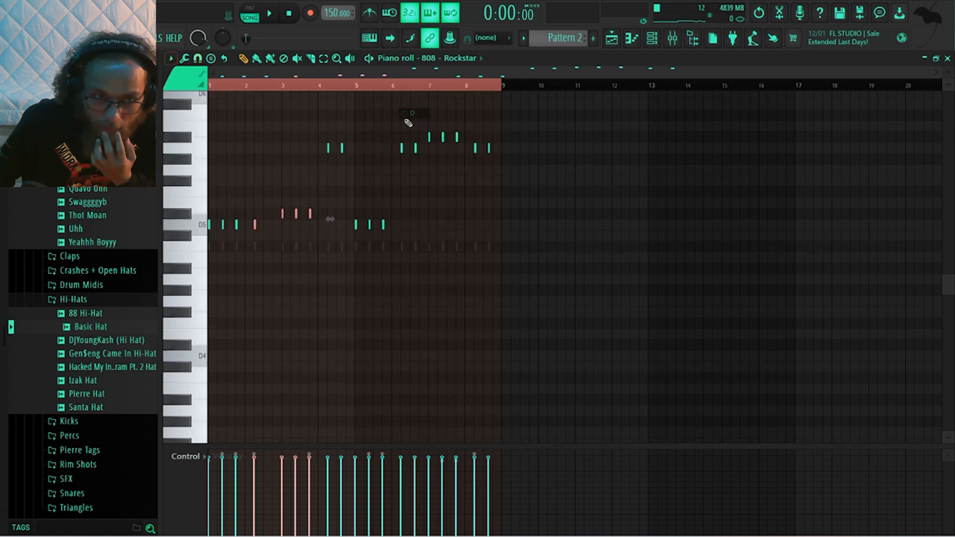
left_click(170, 59)
mouse_move(222, 120)
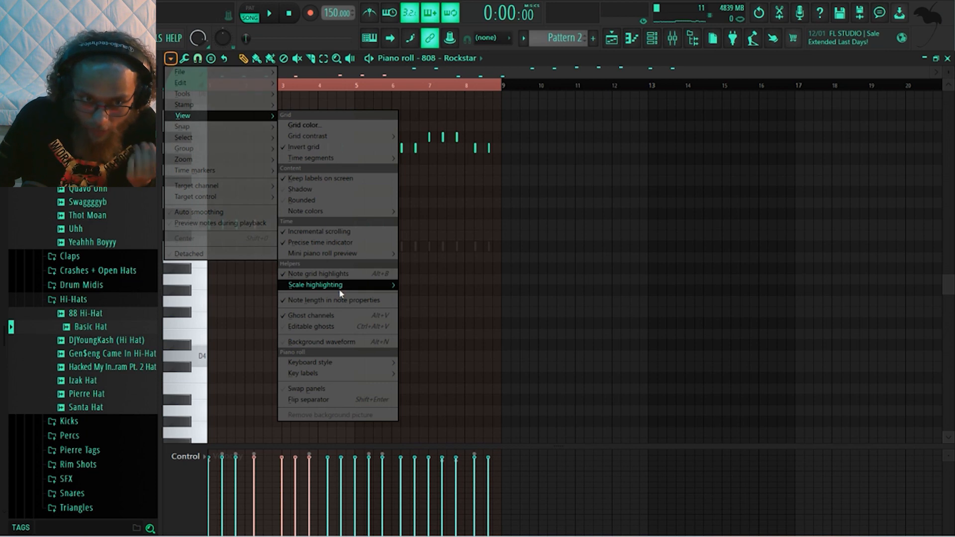
mouse_move(343, 285)
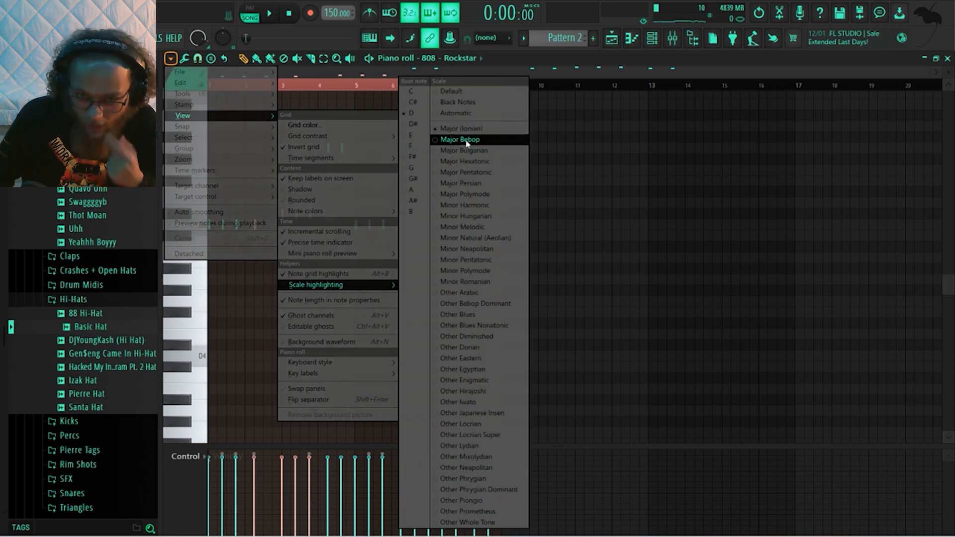
left_click(485, 238)
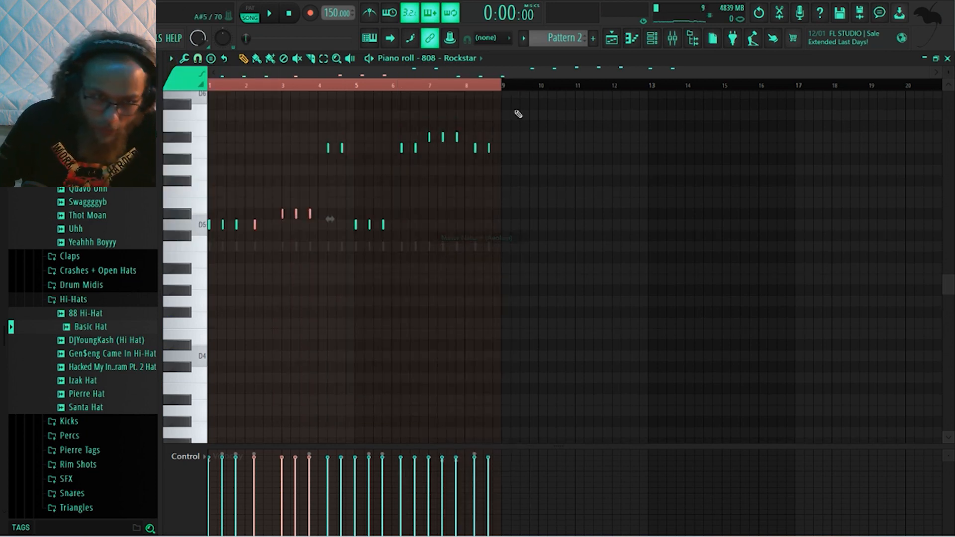
Try the three bar 3 808 hits at E5 and replay the opening bars to judge the pitch
left_click_drag(277, 199, 322, 223)
key("Up")
key("space")
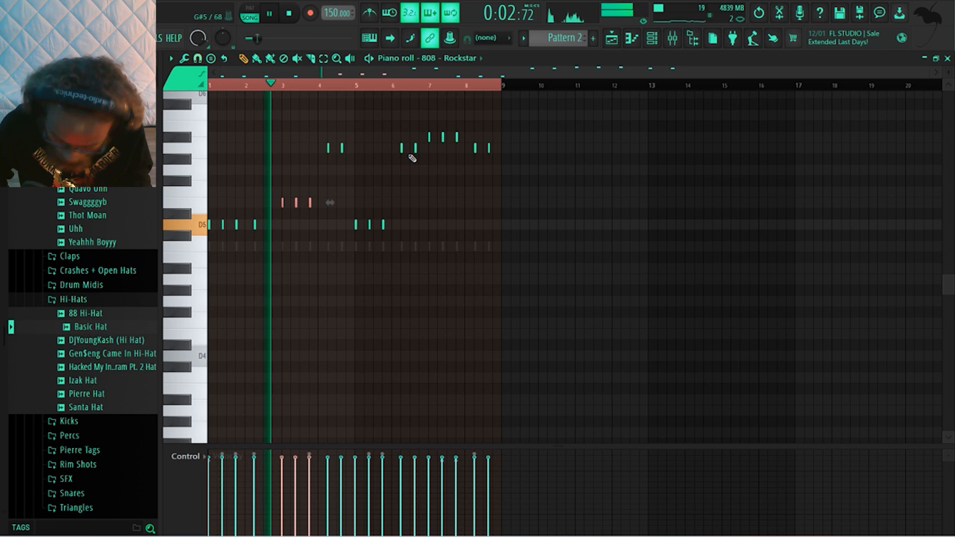
key("space")
key("space")
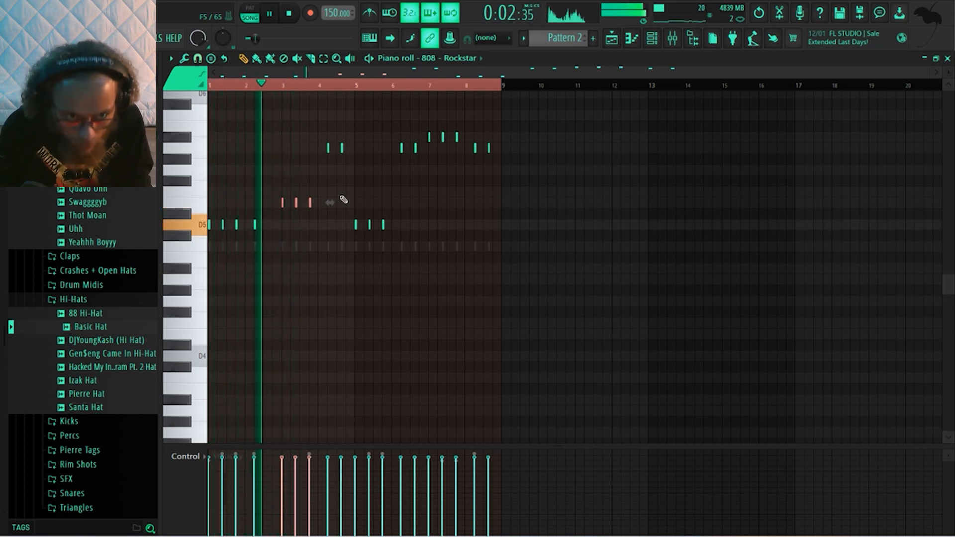
key("space")
key("space")
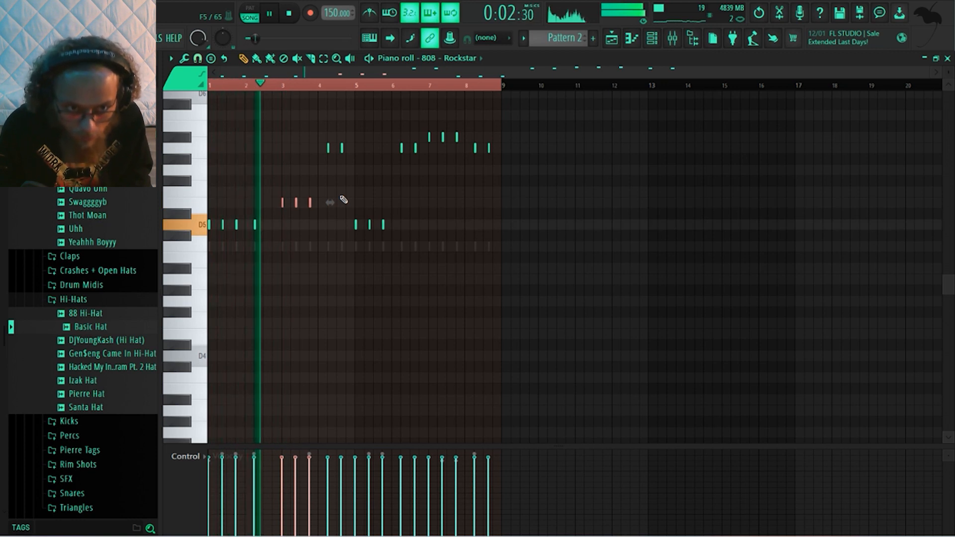
key("space")
Move the three bar 3 808 hits to D5 and play the opening bars
key("ctrl+Down")
key("ctrl+Down")
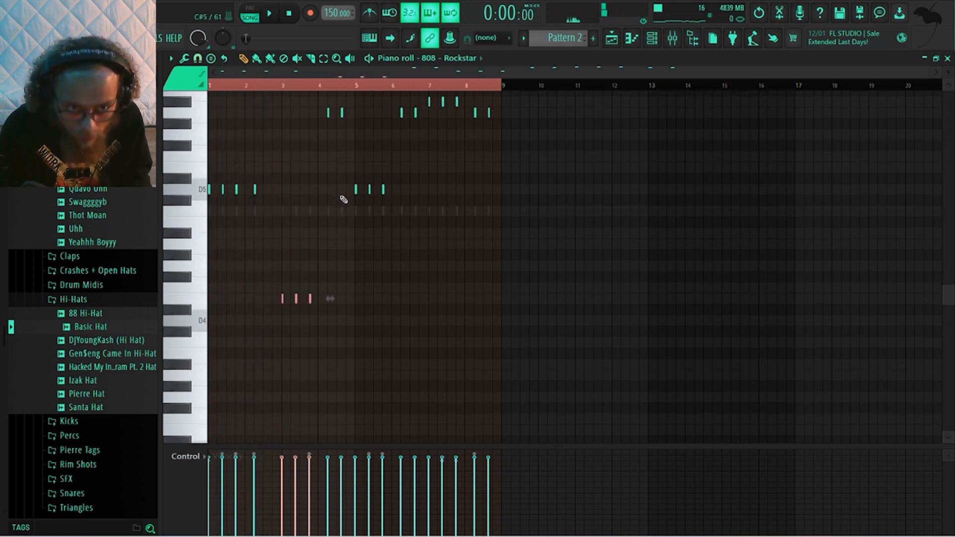
key("Down")
key("Down")
key("space")
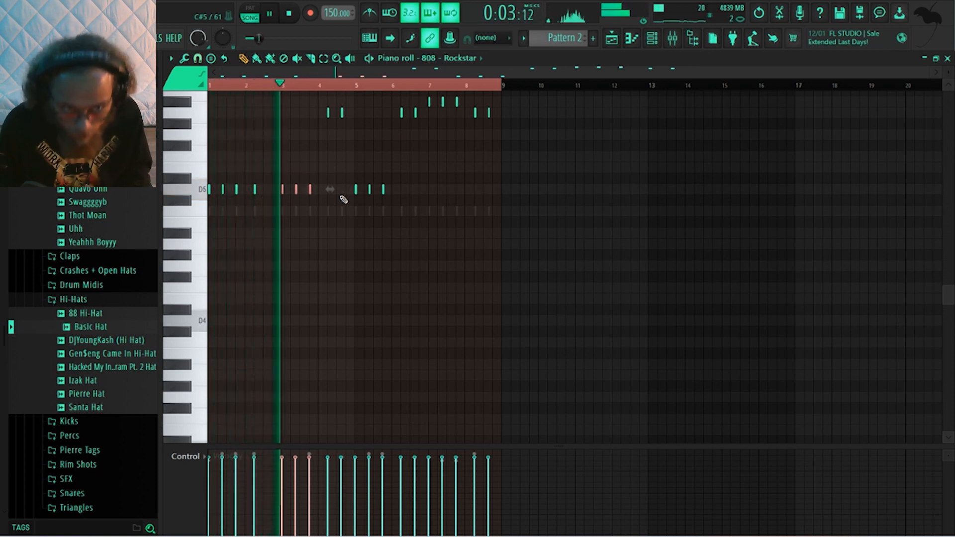
key("space")
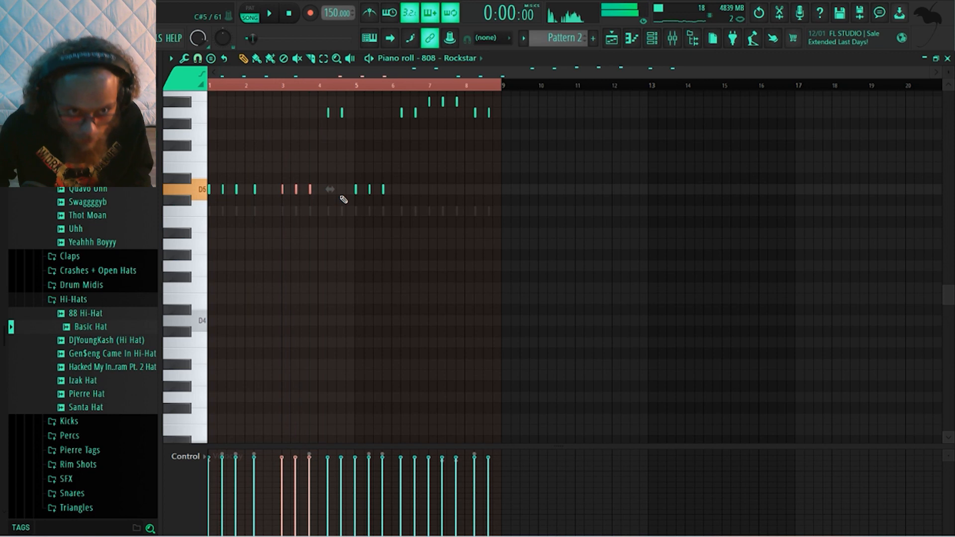
Add a three-note 808 fill of G5, G5 and F5 in the second half of bar 2 and play it back
scroll(305, 170, "up", 2)
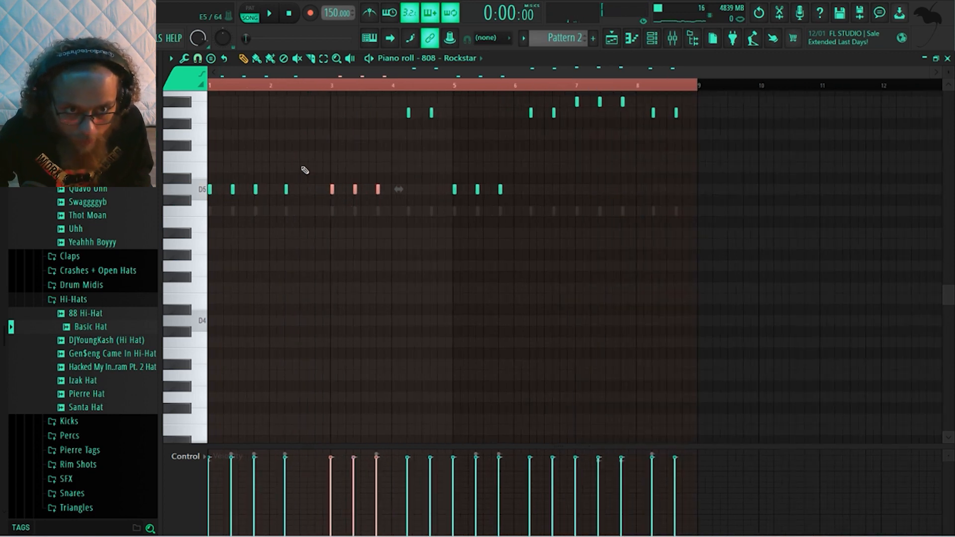
scroll(305, 170, "up", 1)
left_click(301, 133)
left_click(311, 134)
left_click(319, 156)
key("space")
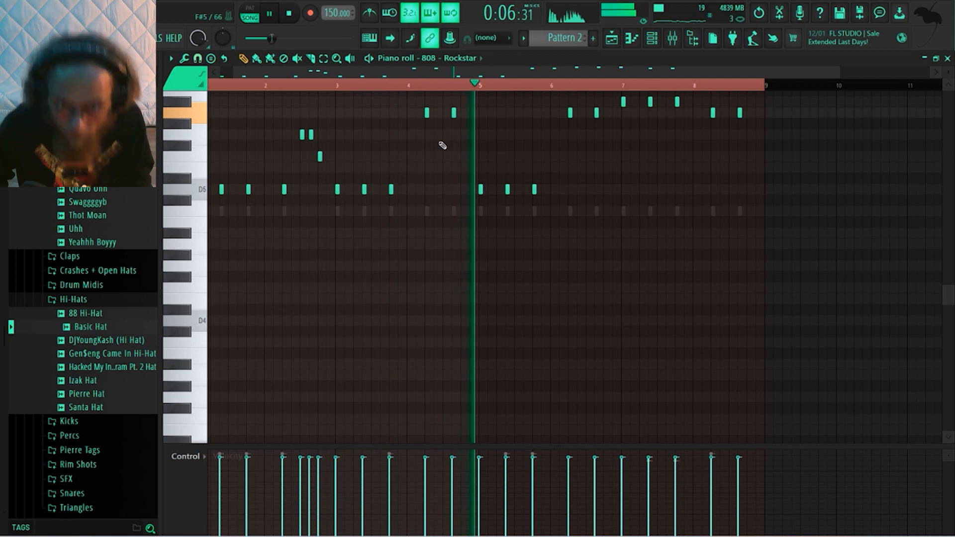
key("space")
Add three consecutive short 808 notes at C6 near the end of bar 4
scroll(458, 141, "up", 1)
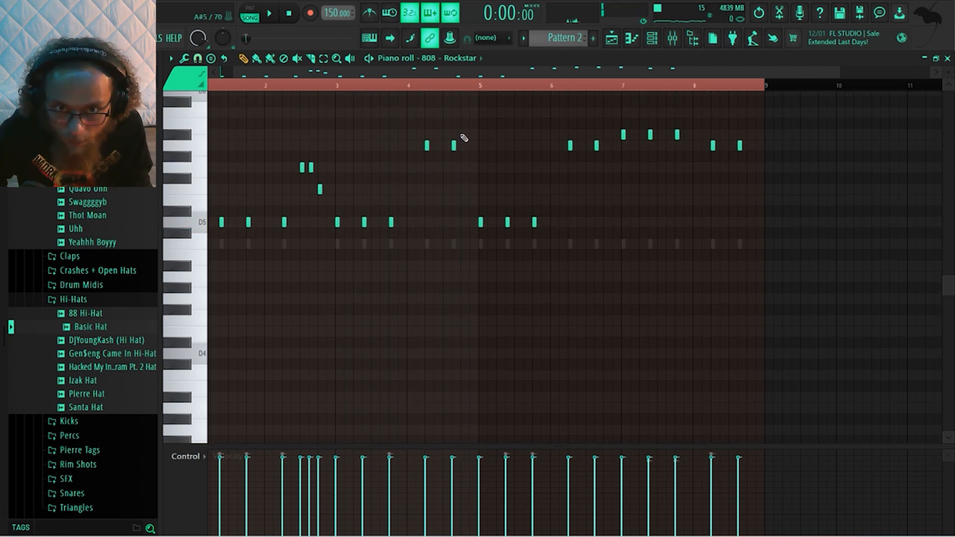
scroll(464, 137, "up", 5, "ctrl")
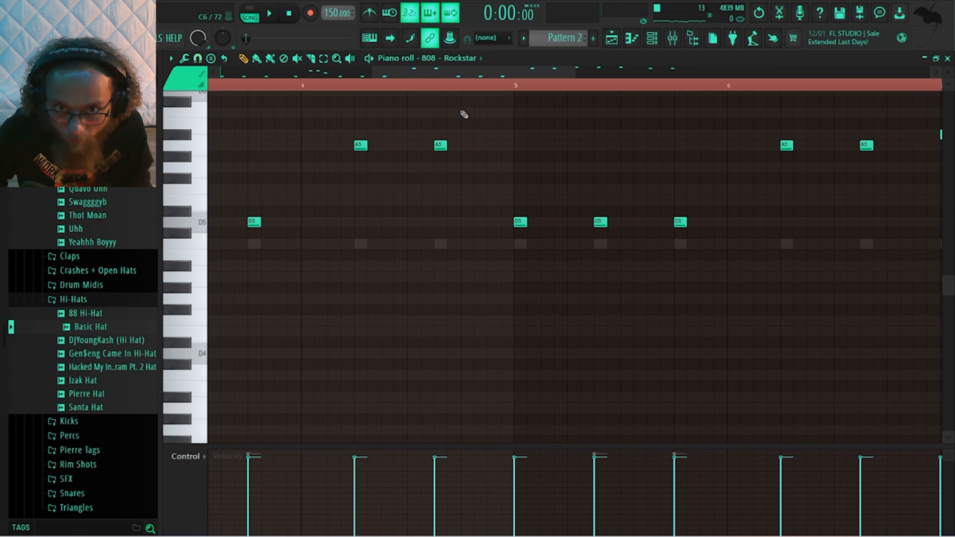
left_click(464, 113)
left_click(493, 113)
left_click(477, 113)
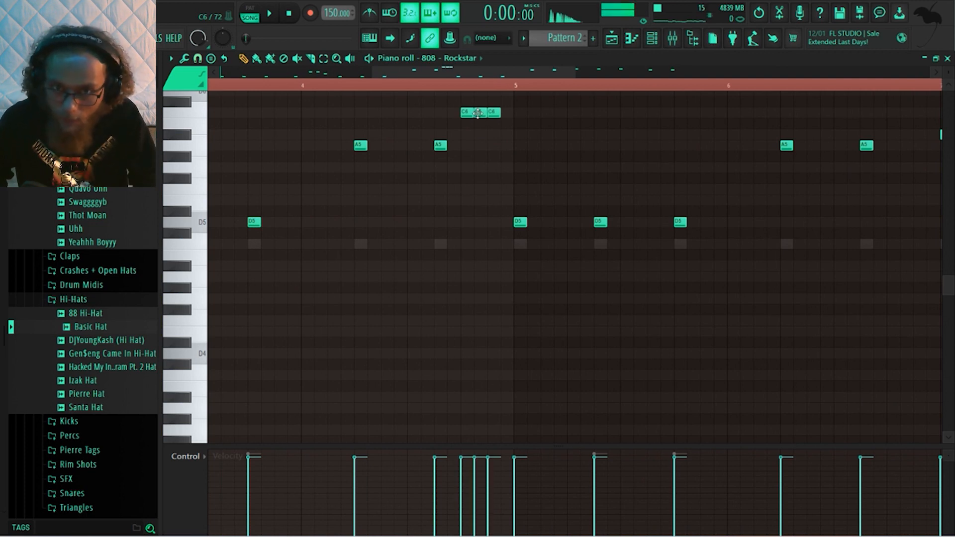
Play the arrangement with the new 808 fills and show the Channel rack during playback
key("space")
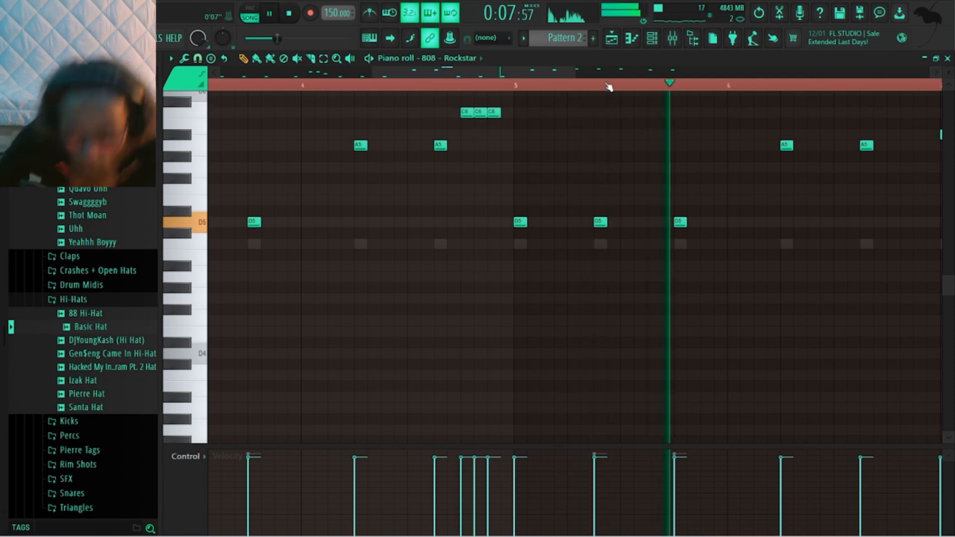
key("space")
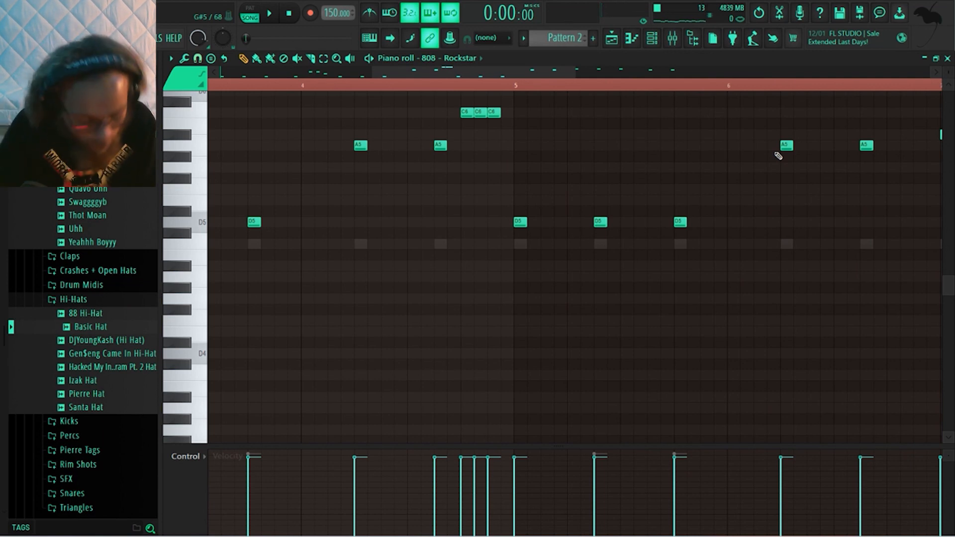
key("space")
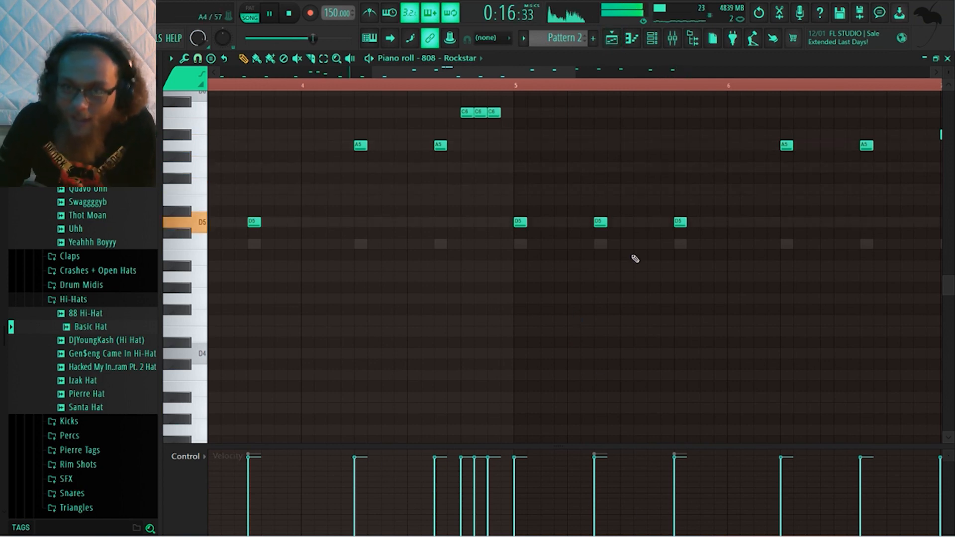
left_click(652, 37)
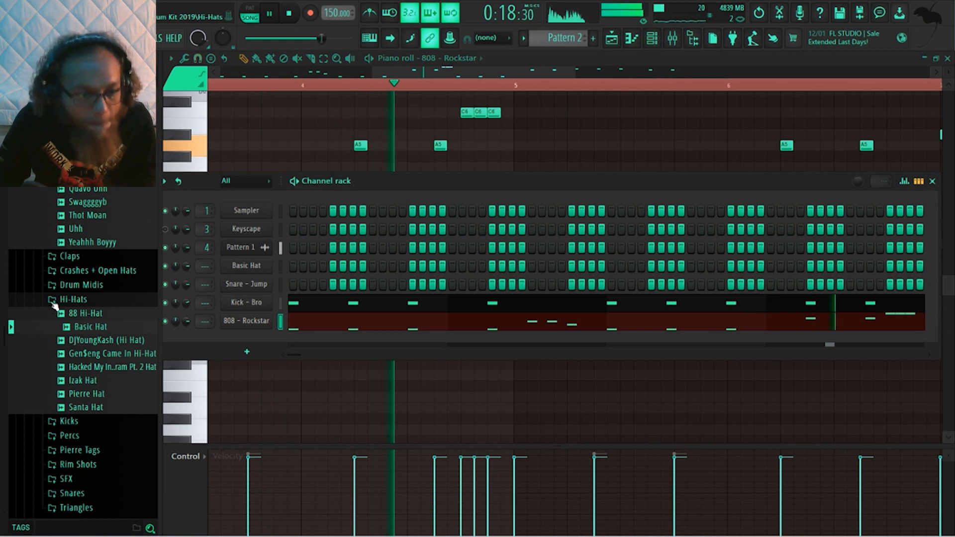
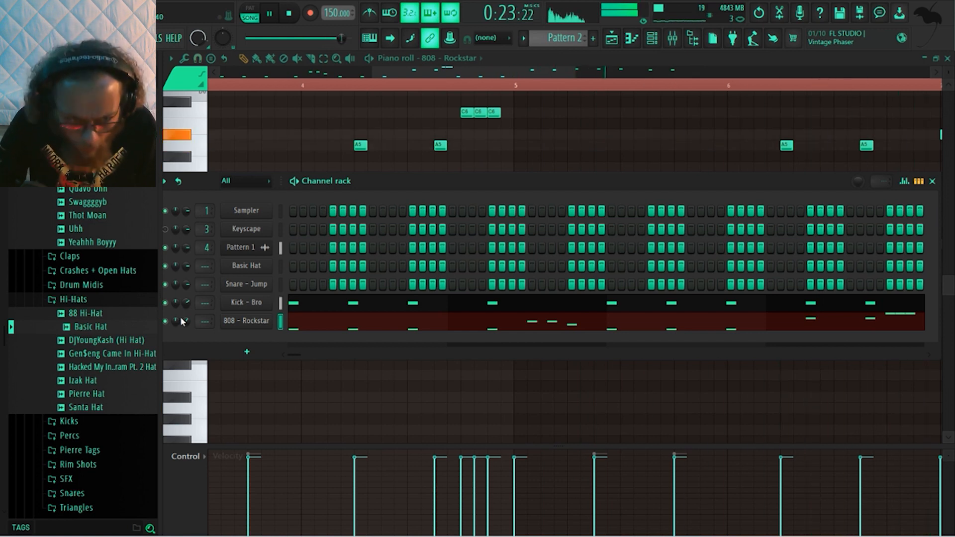
Place a Snare - Jump hit on step 9 of every bar throughout Pattern 2 and listen to the result
left_click(371, 284)
left_click(532, 285)
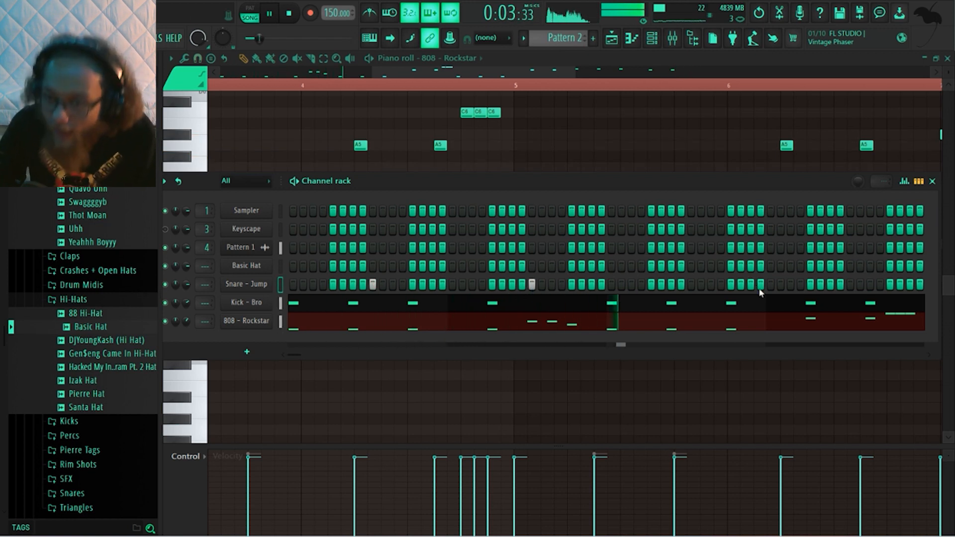
left_click(691, 283)
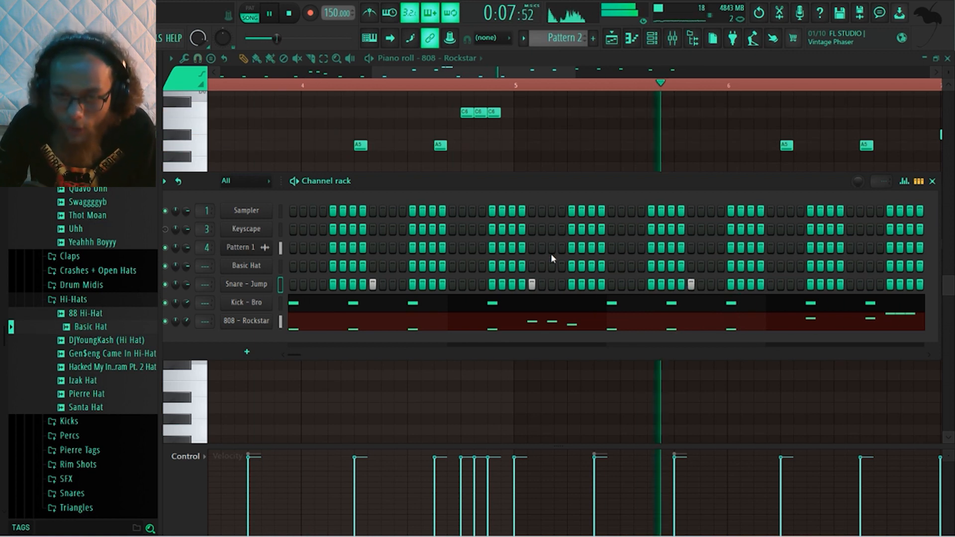
left_click_drag(294, 355, 317, 356)
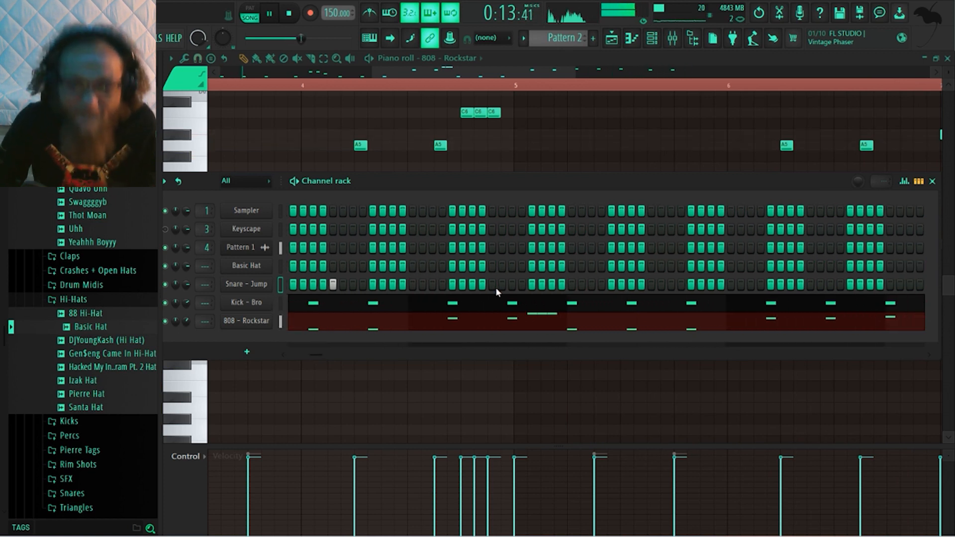
left_click(650, 285)
left_click(811, 284)
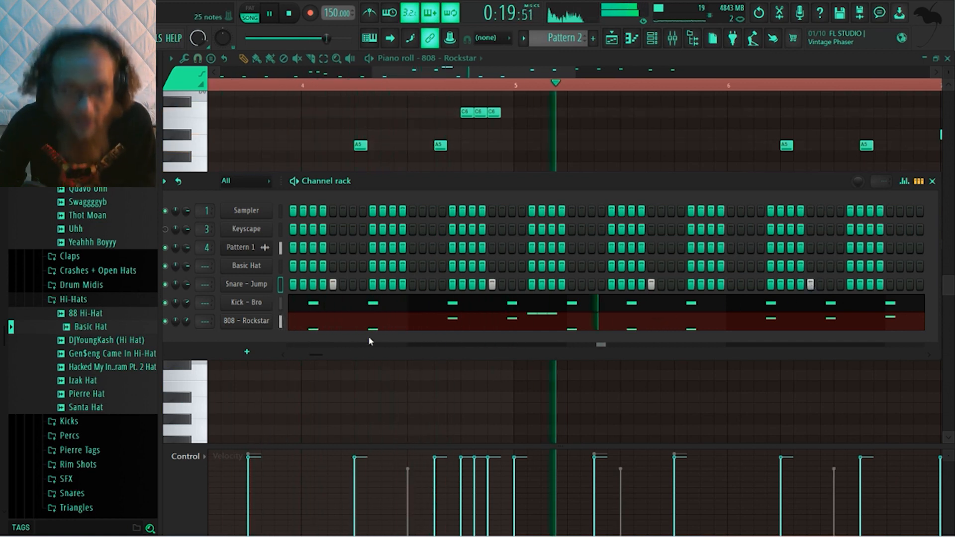
left_click_drag(326, 354, 349, 356)
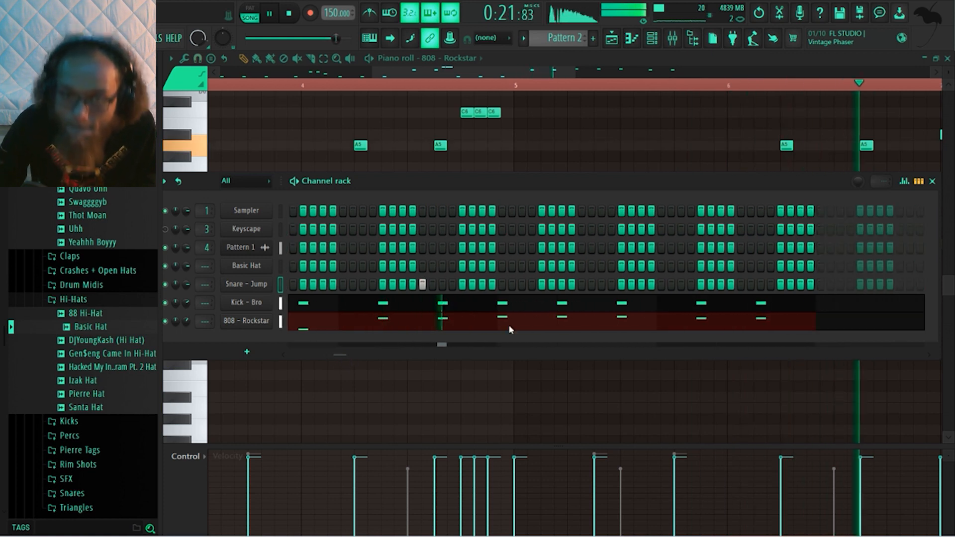
left_click(581, 284)
left_click(741, 284)
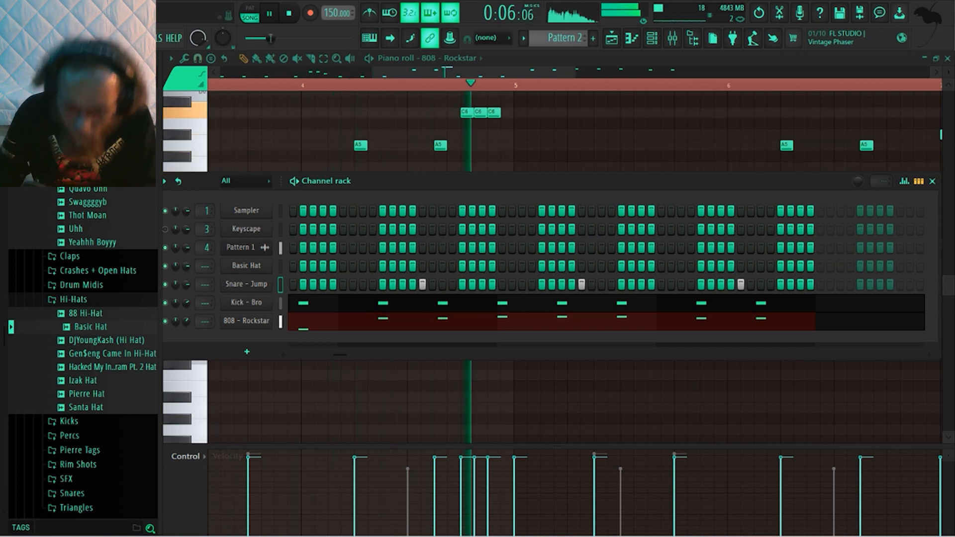
key("space")
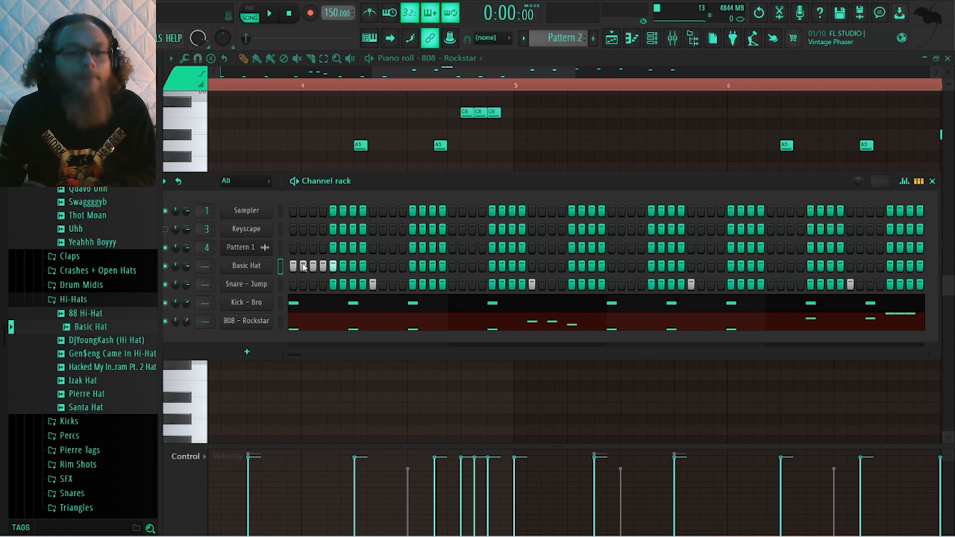
Add Basic Hat hits on steps 1–5 of bars 1 and 2 and on steps 11 and 14 of bar 1, auditioning the pattern
key("space")
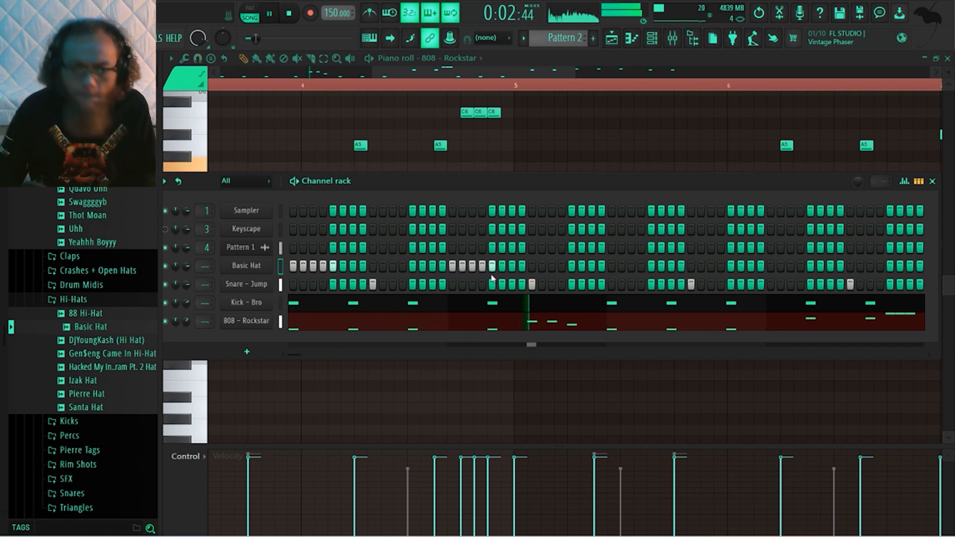
key("space")
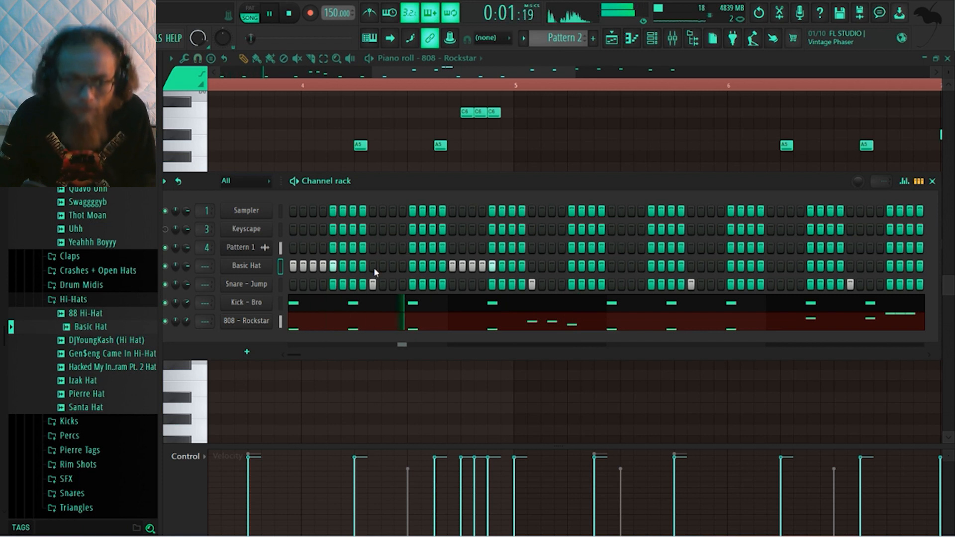
key("space")
left_click(391, 266)
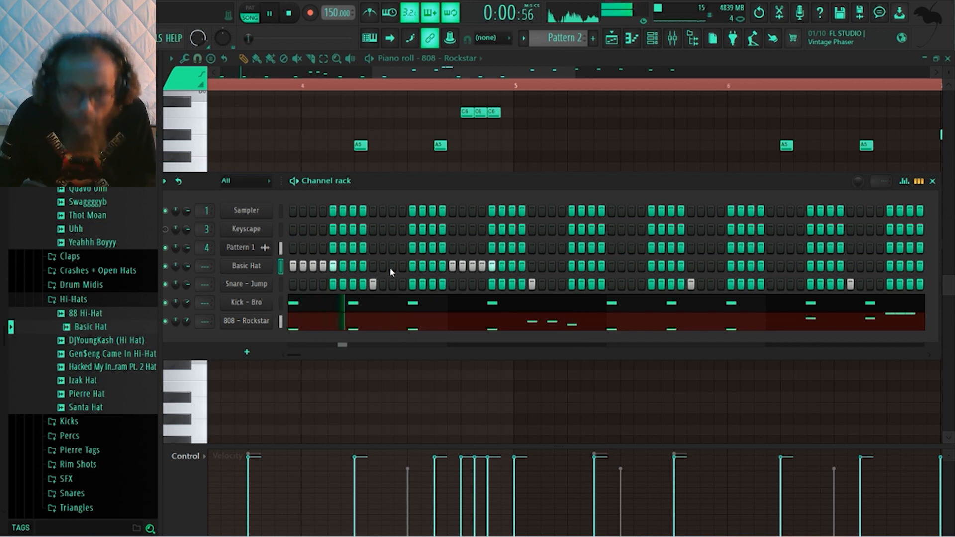
key("space")
key("space")
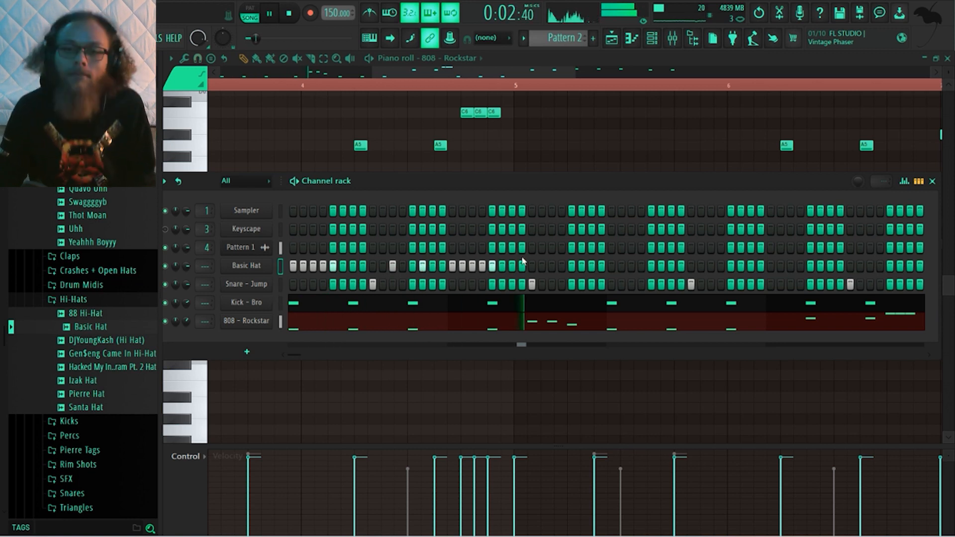
Add Basic Hat hits on steps 11, 13 and 14 of bar 2 and audition the hi-hats
key("space")
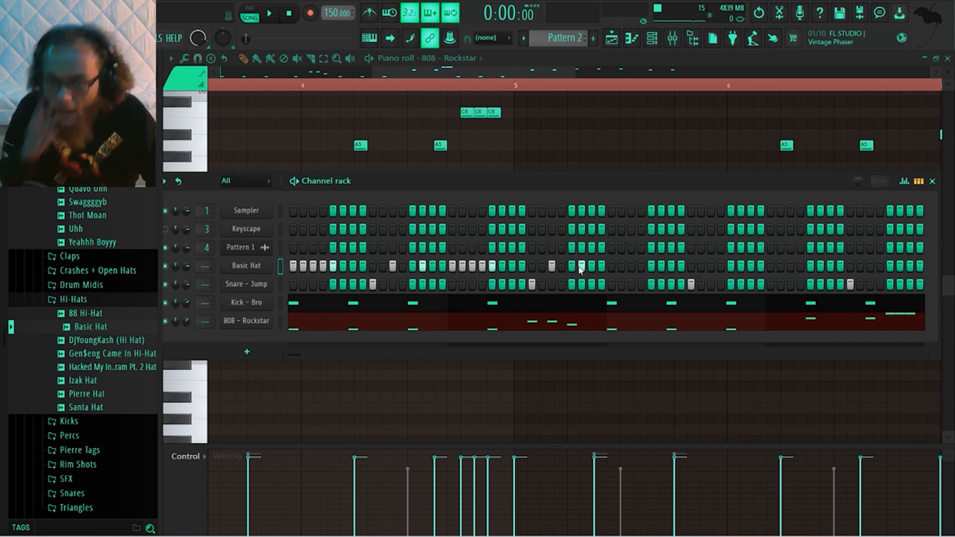
key("space")
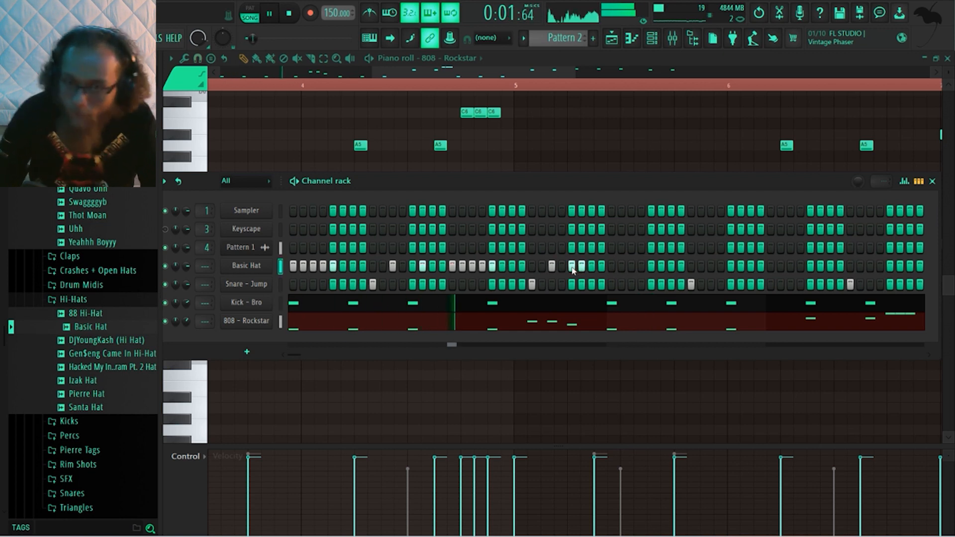
key("space")
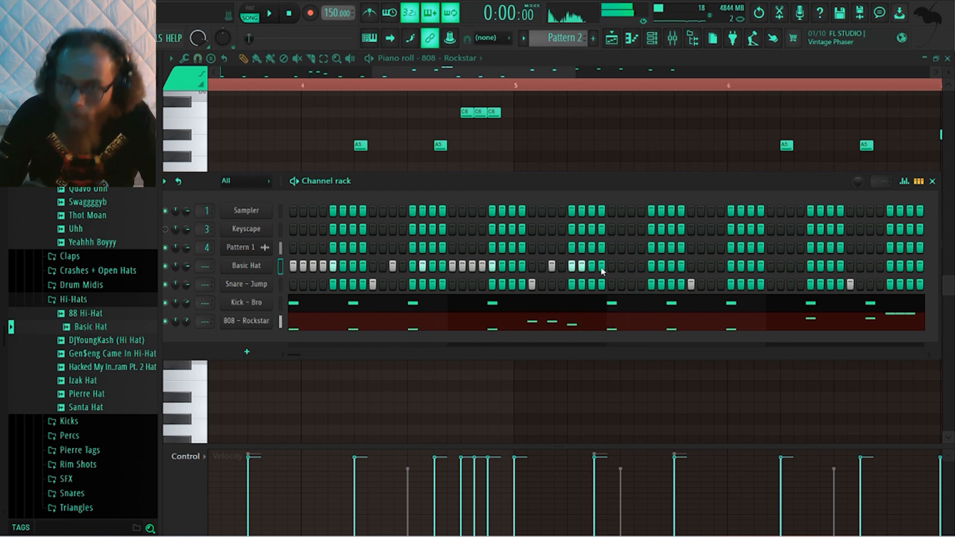
left_click_drag(611, 269, 649, 271)
key("space")
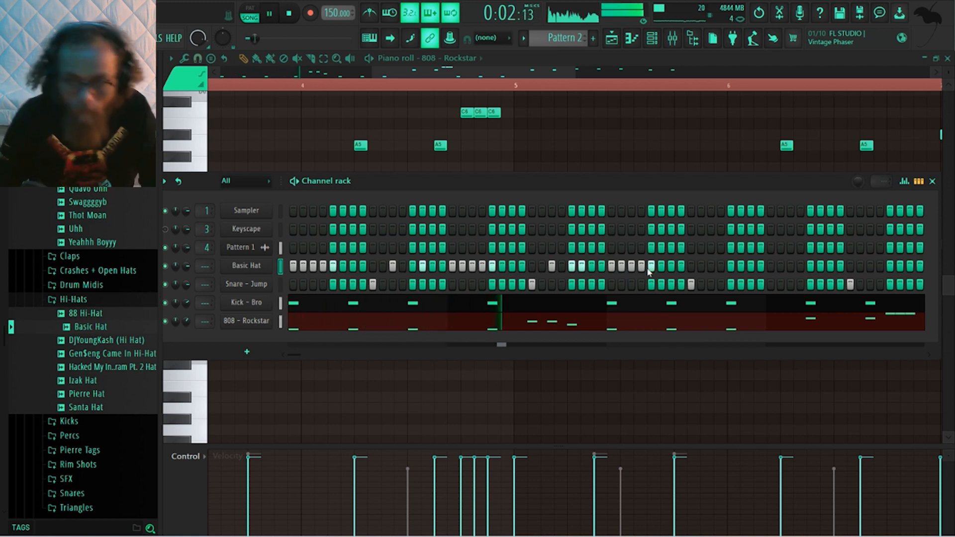
key("space")
left_click_drag(640, 266, 610, 269)
Copy the two-bar Basic Hat pattern into bars 3 and 4 in its piano roll and play it back
right_click(261, 266)
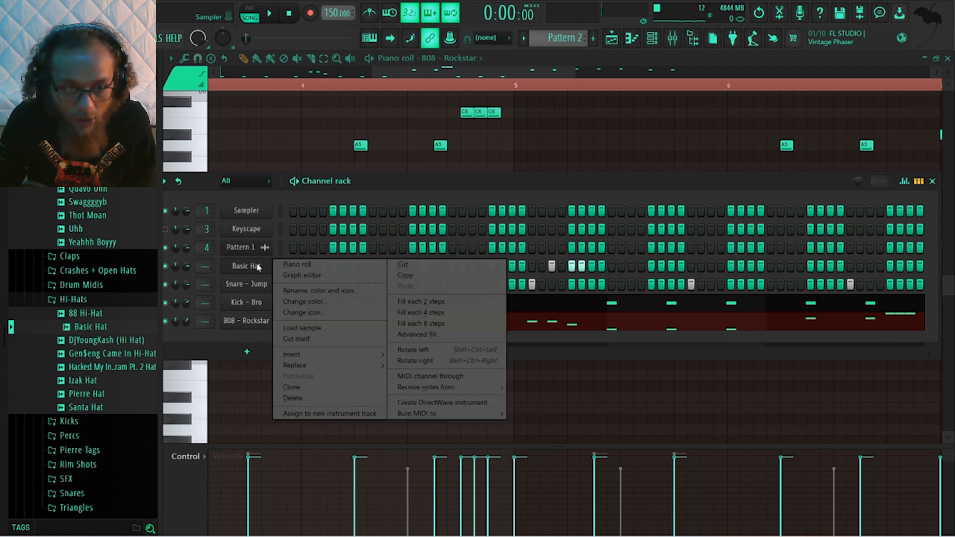
left_click(289, 268)
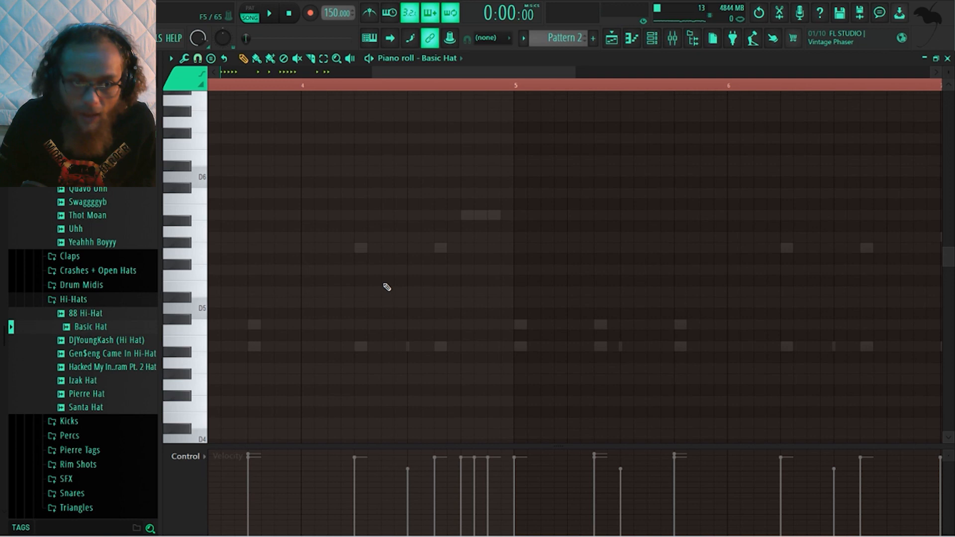
scroll(389, 284, "down", 3)
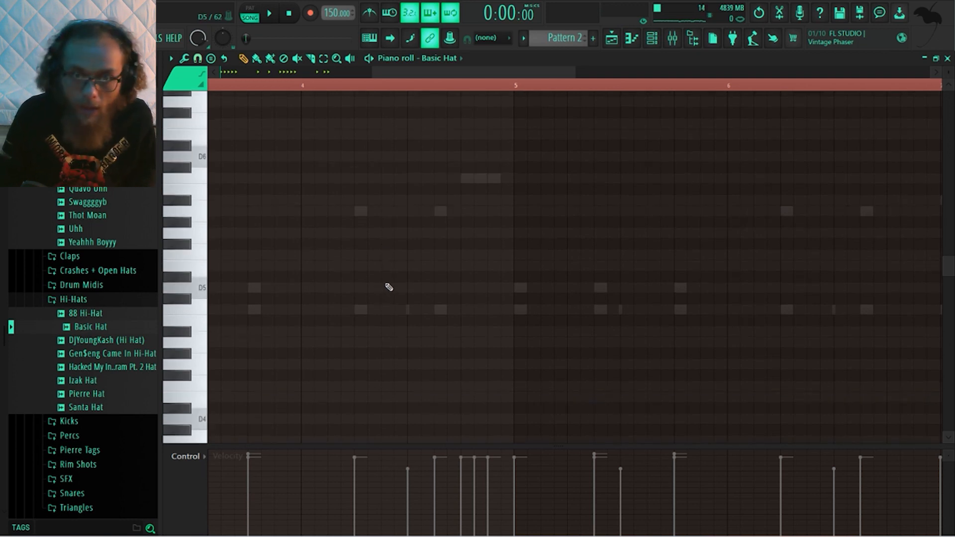
left_click_drag(464, 71, 298, 71)
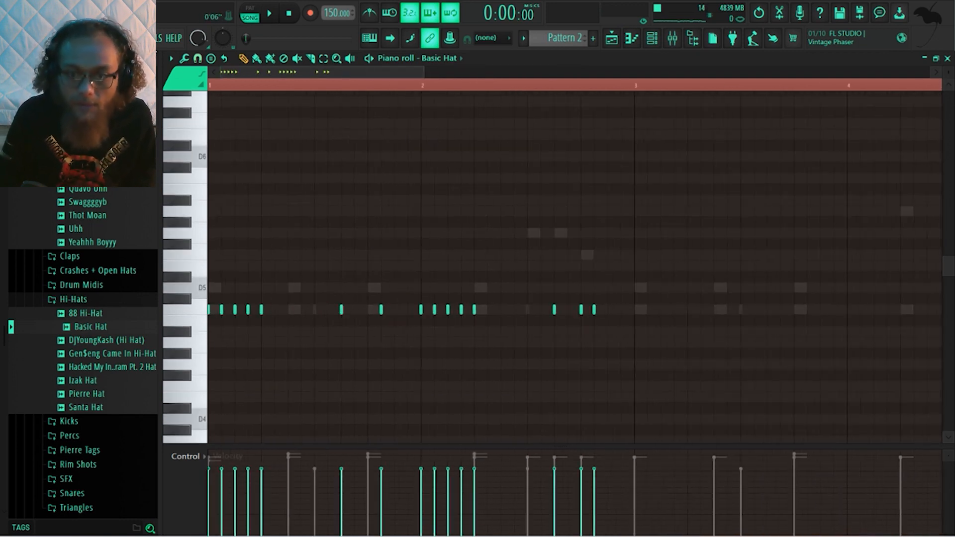
left_click_drag(657, 360, 207, 204)
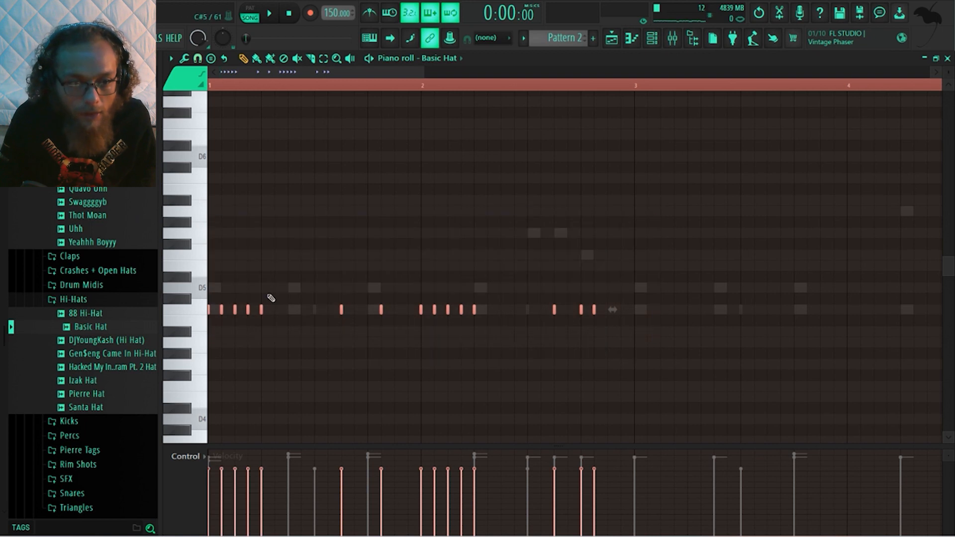
left_click_drag(234, 310, 660, 323)
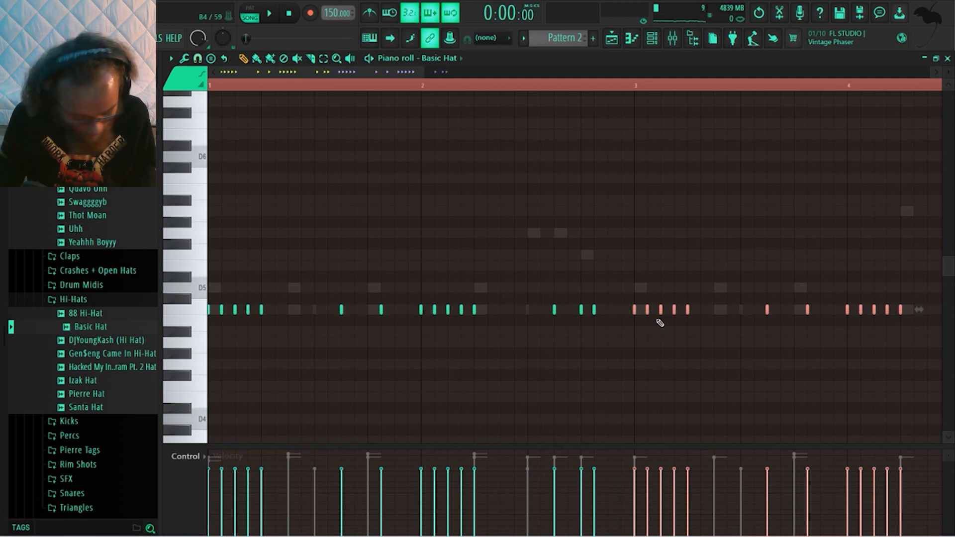
left_click(693, 243)
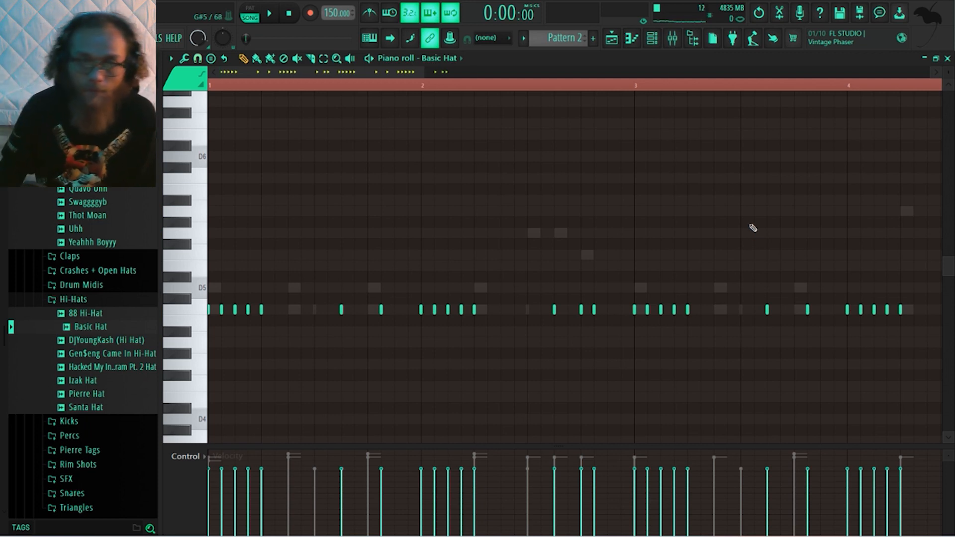
key("space")
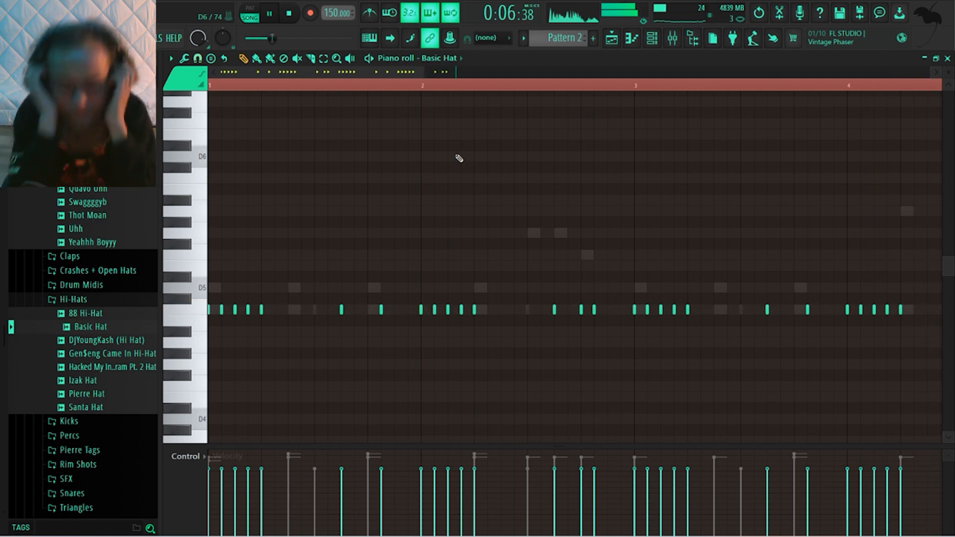
key("space")
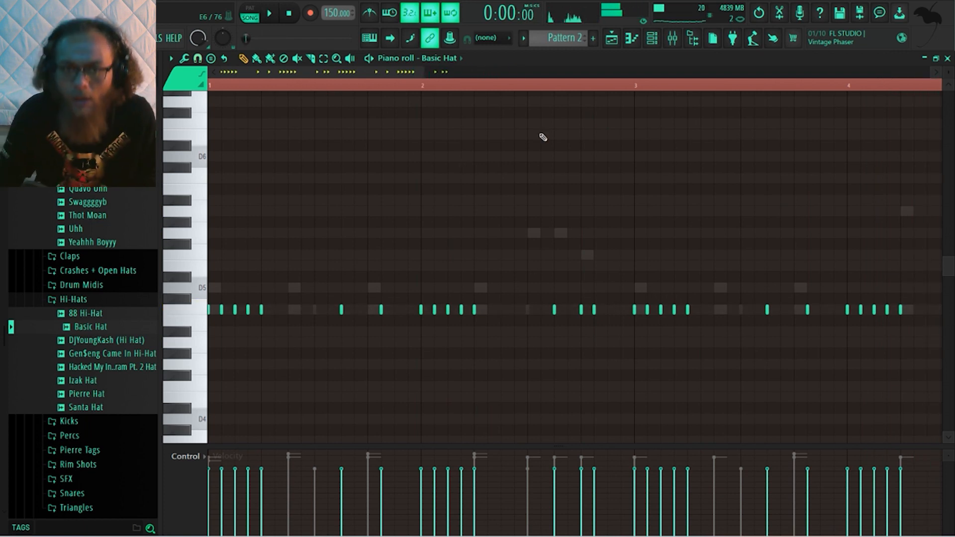
Select all Basic Hat notes in bars 1–4
scroll(605, 192, "down", 1)
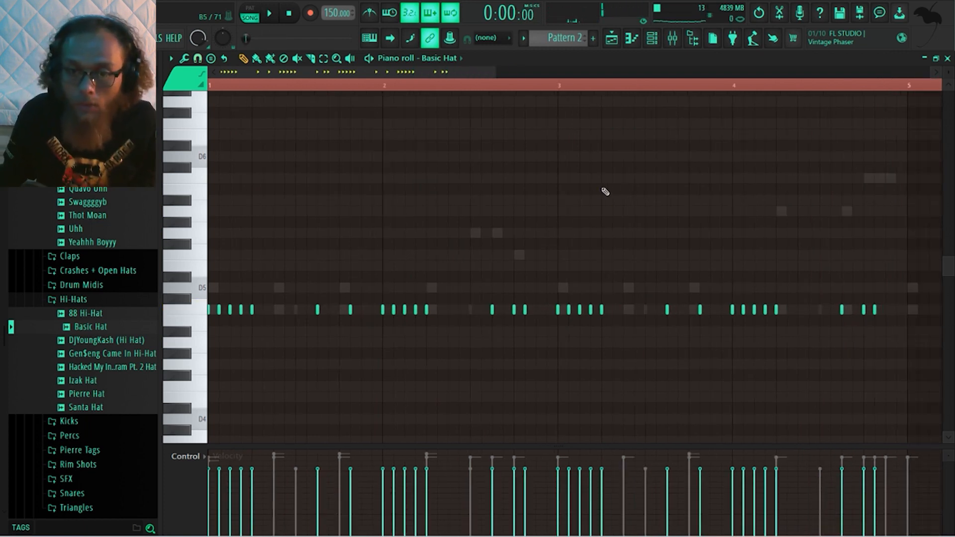
scroll(605, 191, "down", 5)
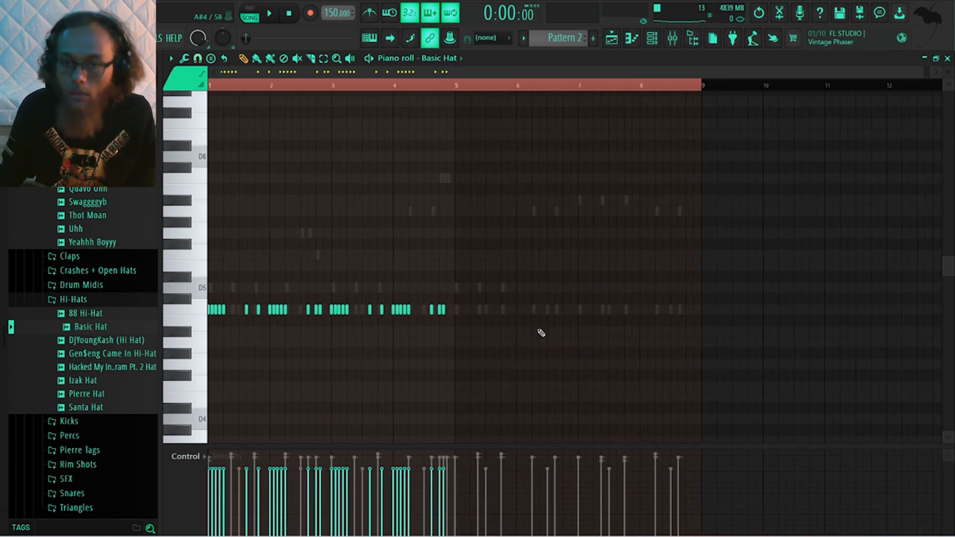
left_click_drag(496, 344, 208, 228)
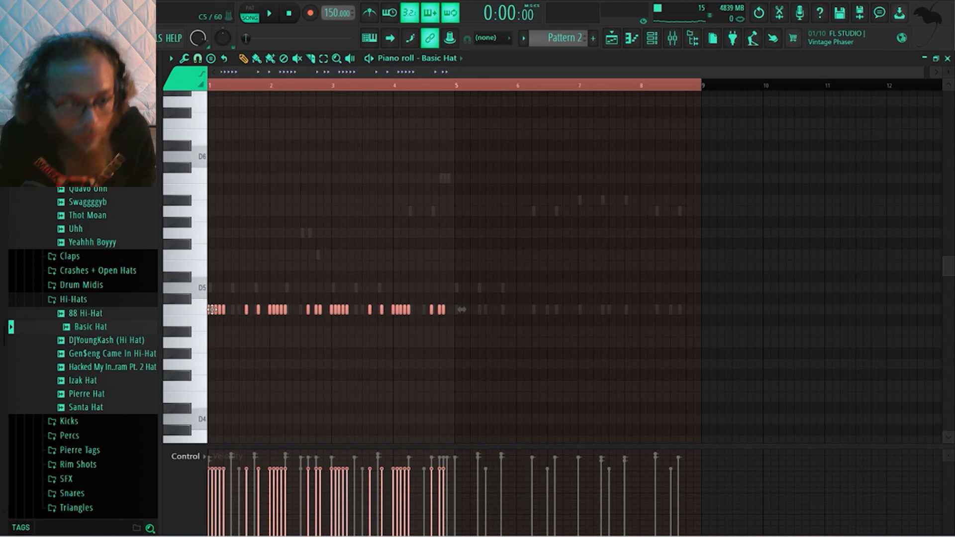
Show the Playlist and insert an empty track above the Pattern 1 audio clip
key("F5")
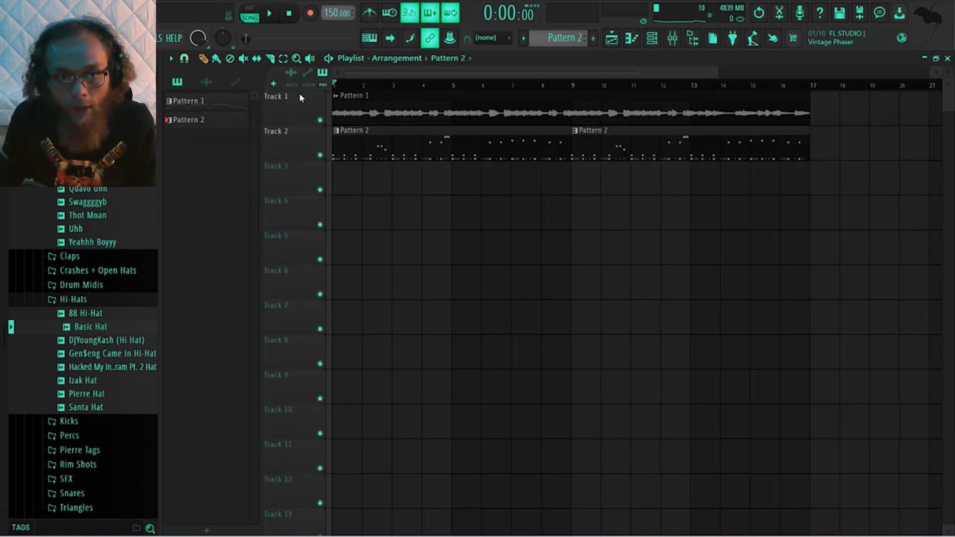
right_click(301, 97)
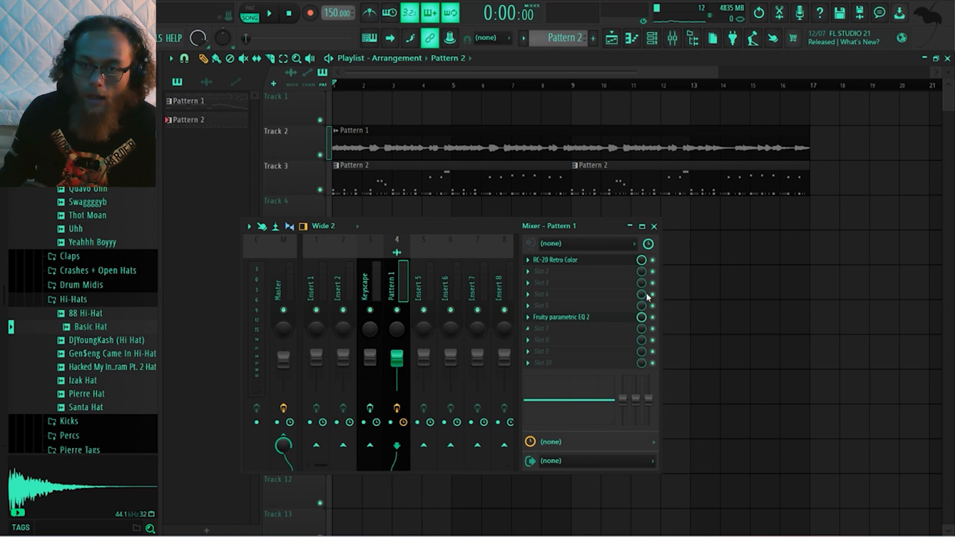
Create an automation clip for RC-20 Retro Color's mix level, falling from full at bar 12 to zero from bar 13 through the end
right_click(641, 261)
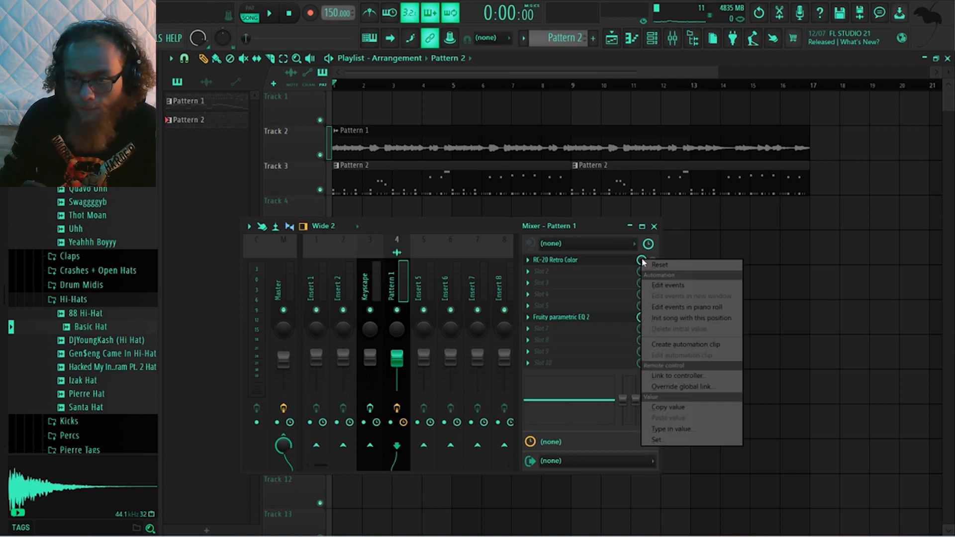
left_click(685, 346)
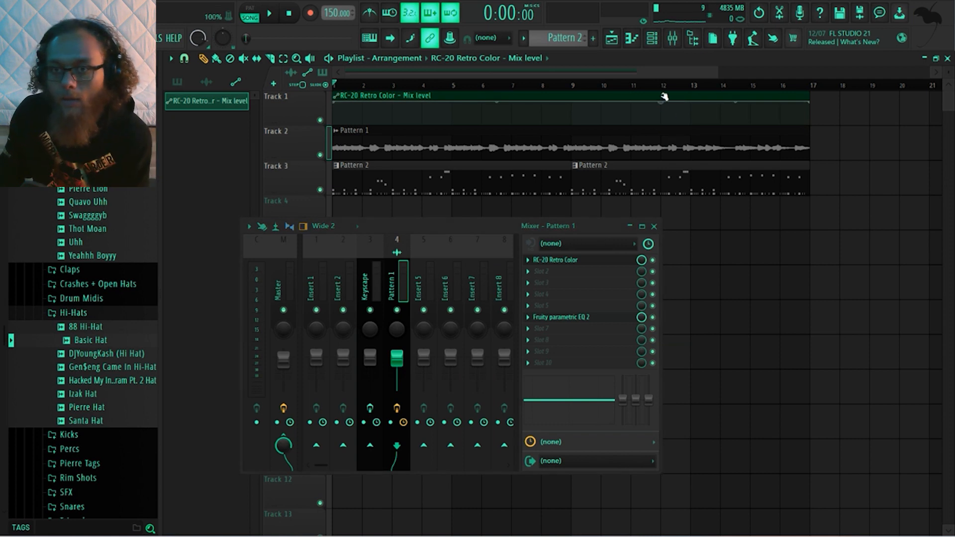
left_click_drag(692, 103, 695, 127)
left_click_drag(809, 102, 808, 125)
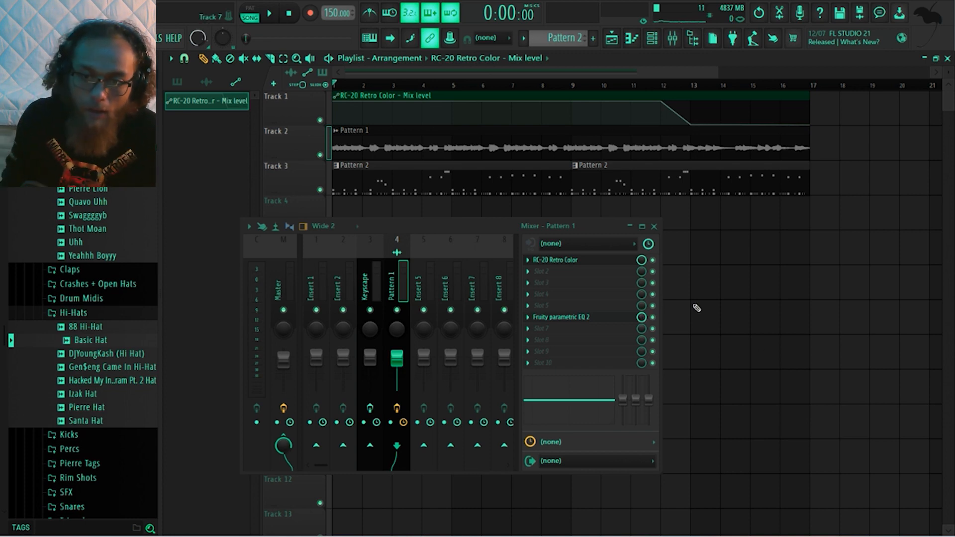
right_click(645, 321)
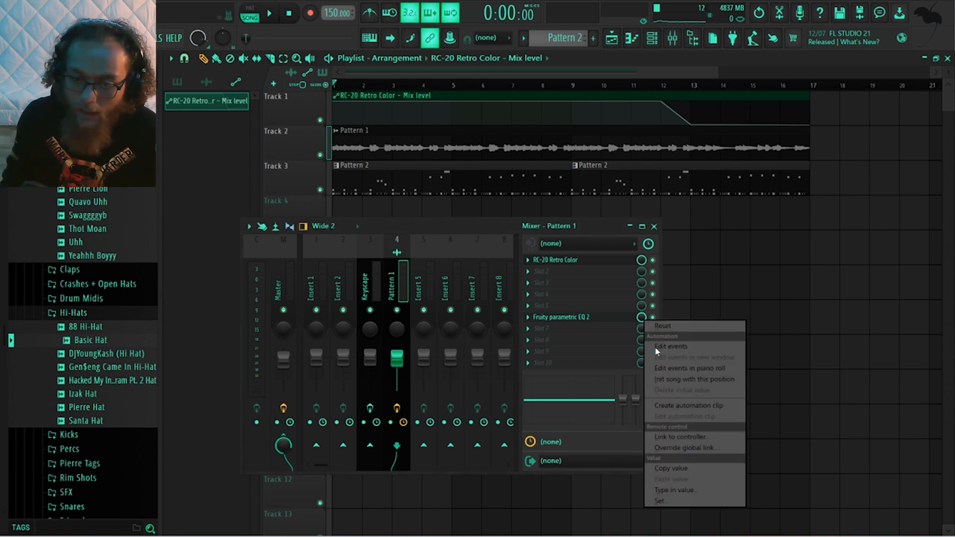
left_click(674, 438)
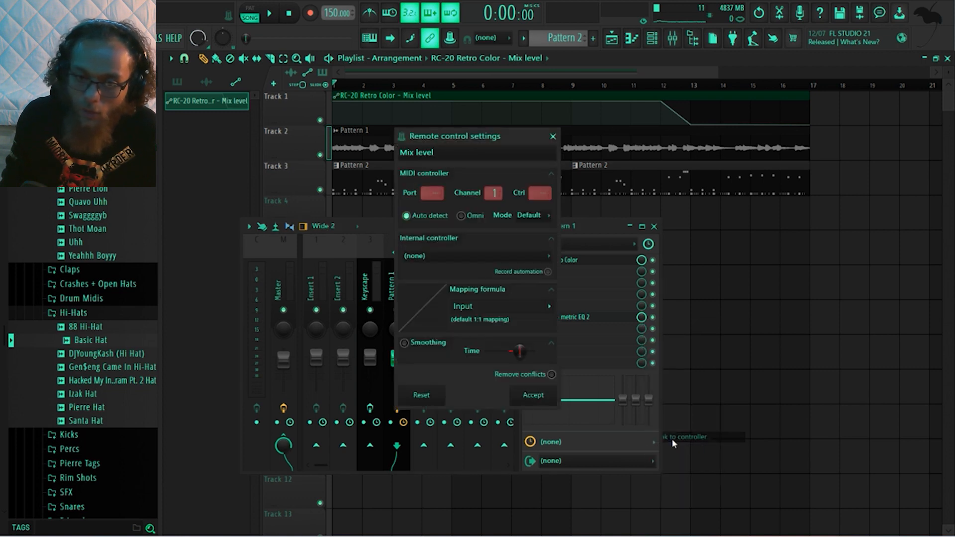
left_click(510, 257)
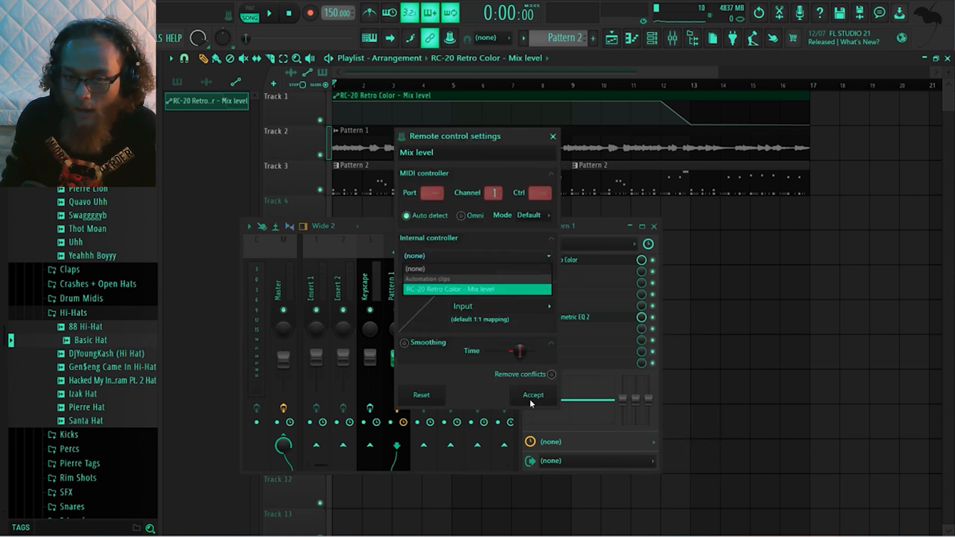
left_click(532, 137)
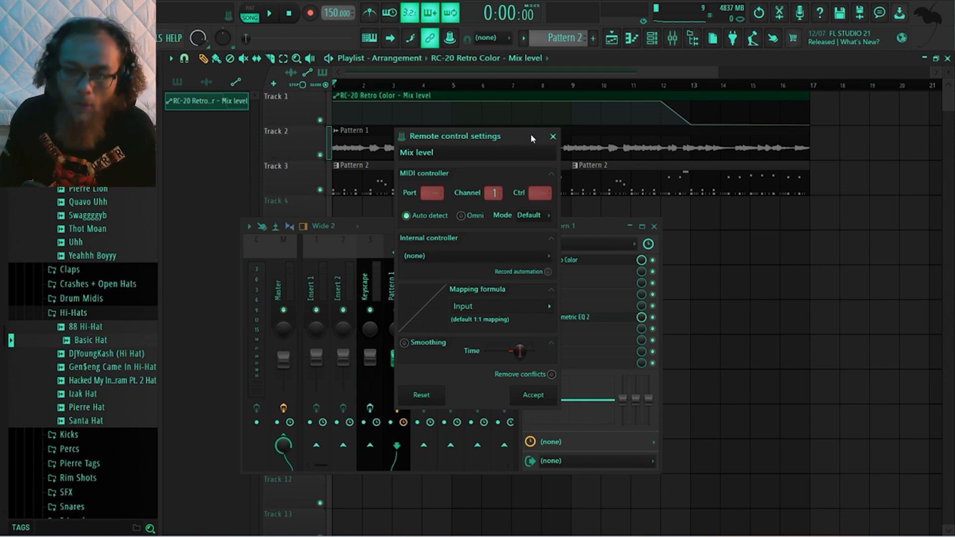
left_click(552, 136)
Link Fruity parametric EQ 2's mix level on the Pattern 1 mixer track to the RC-20 Retro Color mix level automation and play the arrangement
key("space")
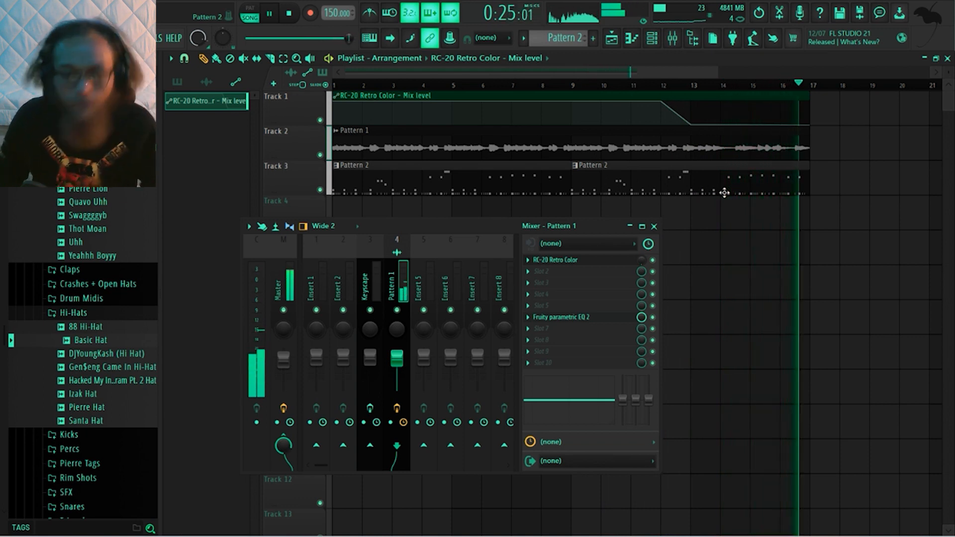
right_click(645, 318)
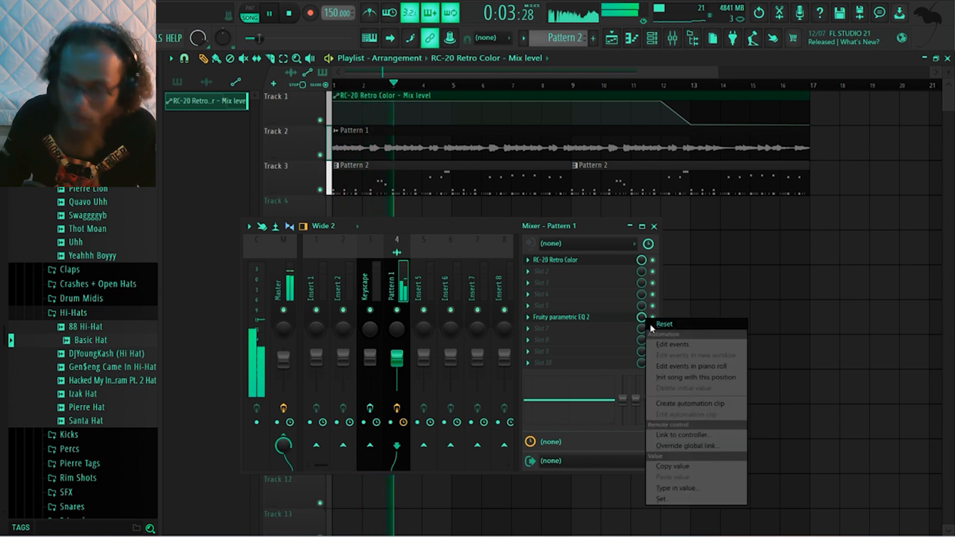
left_click(693, 434)
left_click(535, 258)
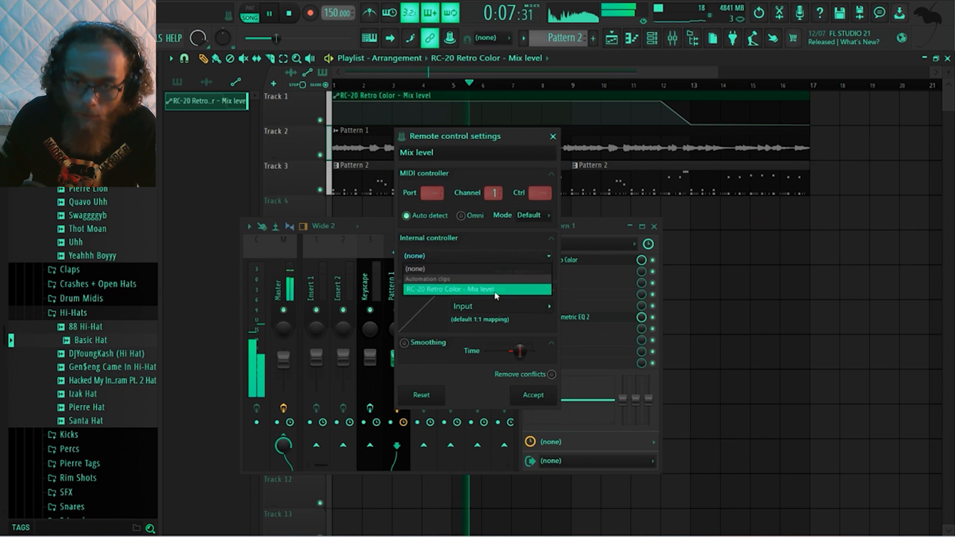
left_click(495, 290)
left_click(531, 395)
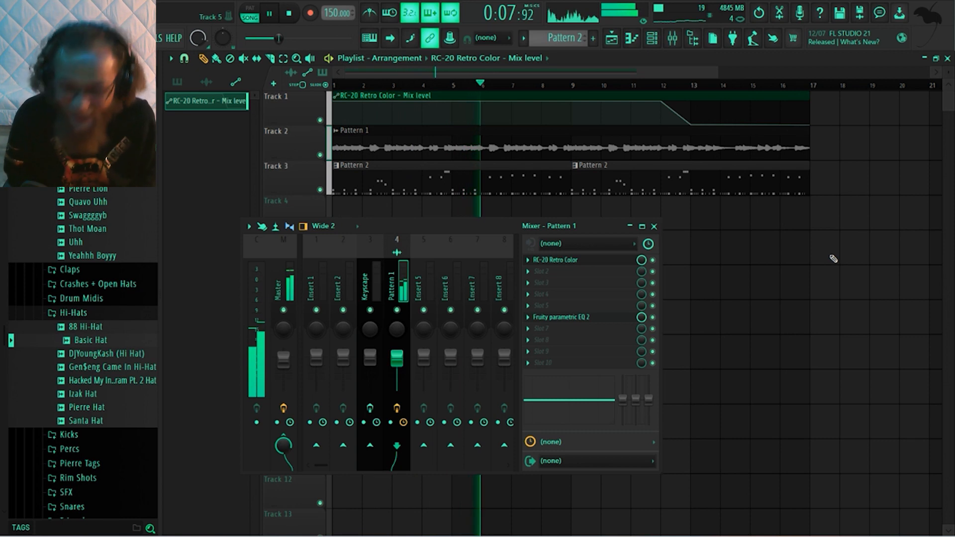
key("space")
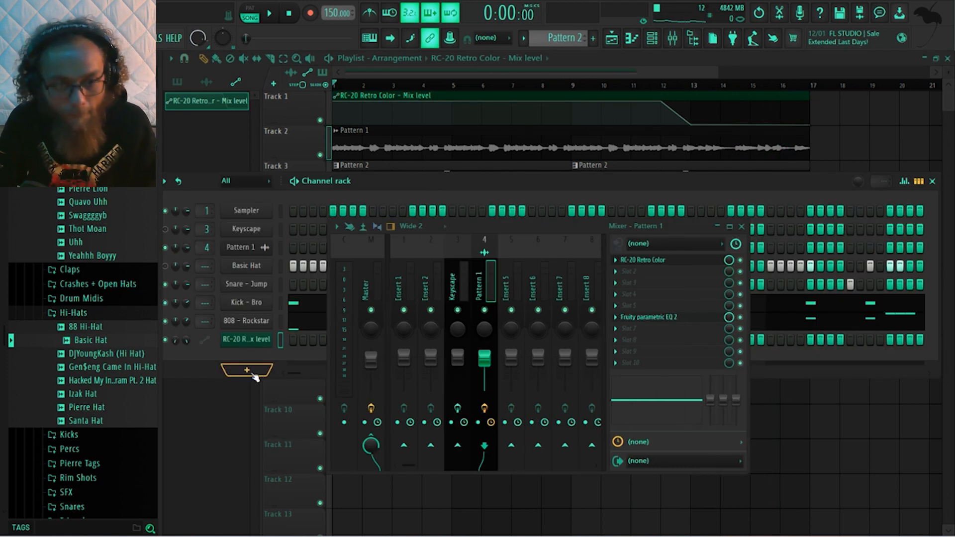
Add an Arcade instrument channel and set its session key to D minor
left_click(253, 374)
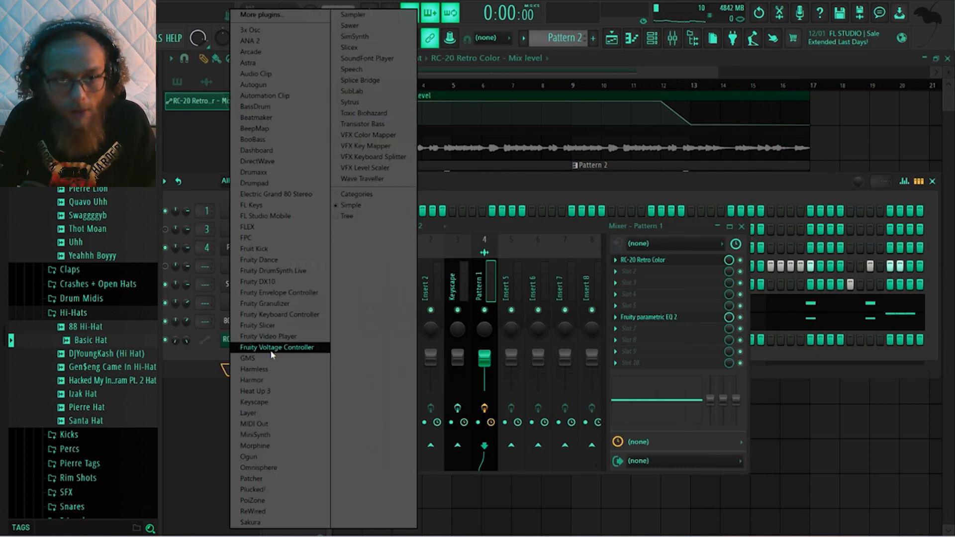
left_click(268, 55)
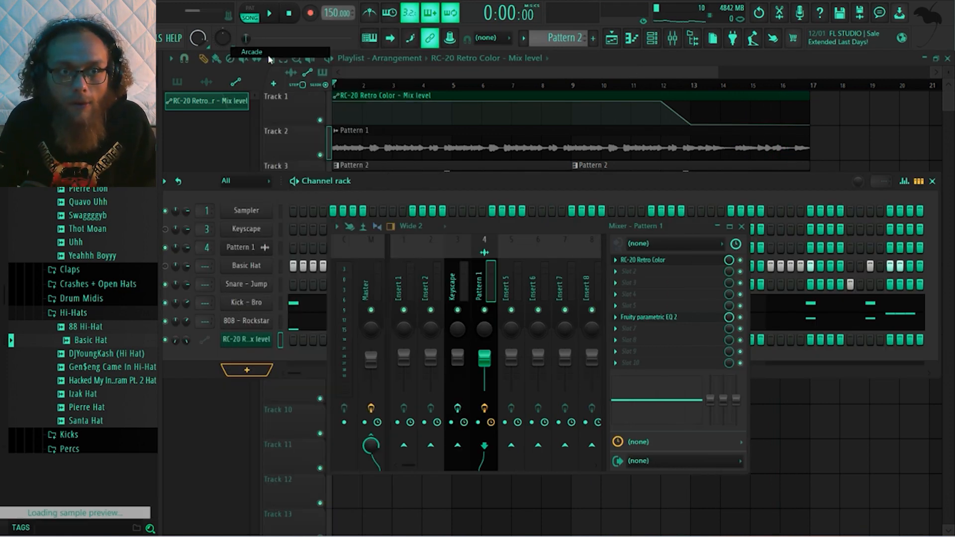
left_click(701, 445)
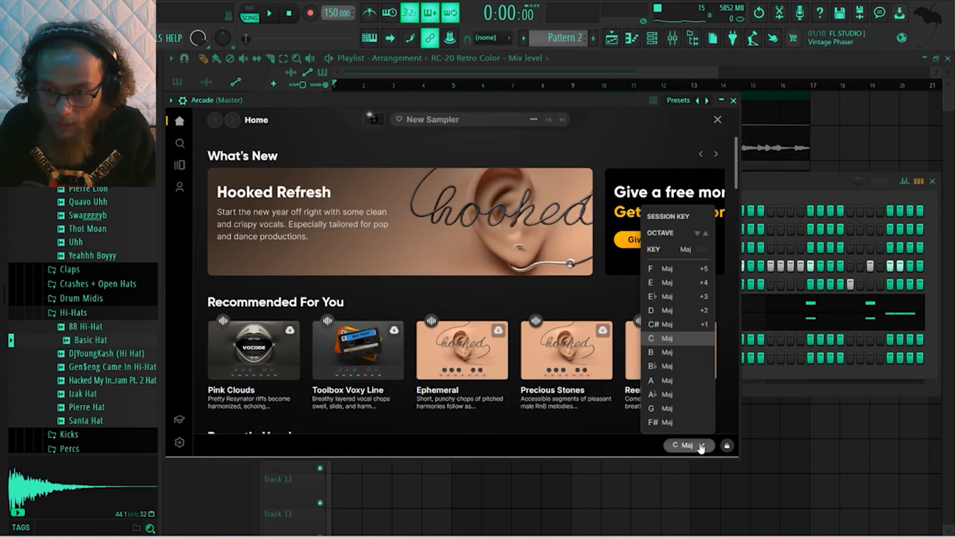
left_click(699, 250)
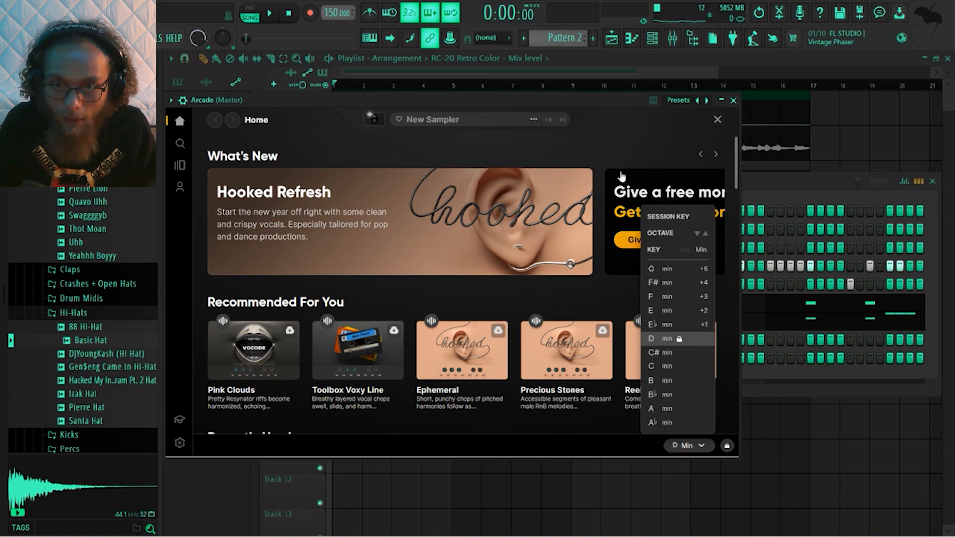
left_click(615, 148)
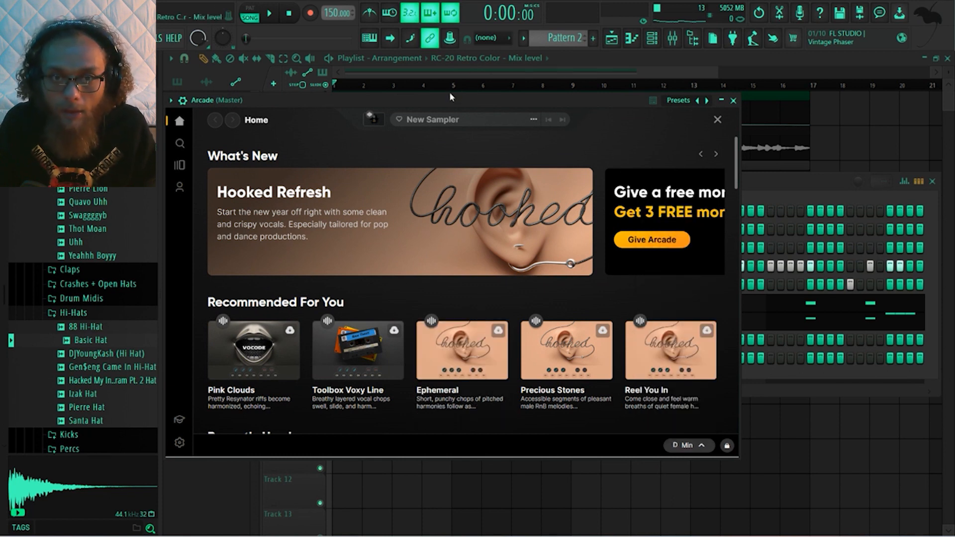
Preview the recommended Ephemeral, Precious Stones and Reel You In samplers while the beat plays, and stop playback
key("space")
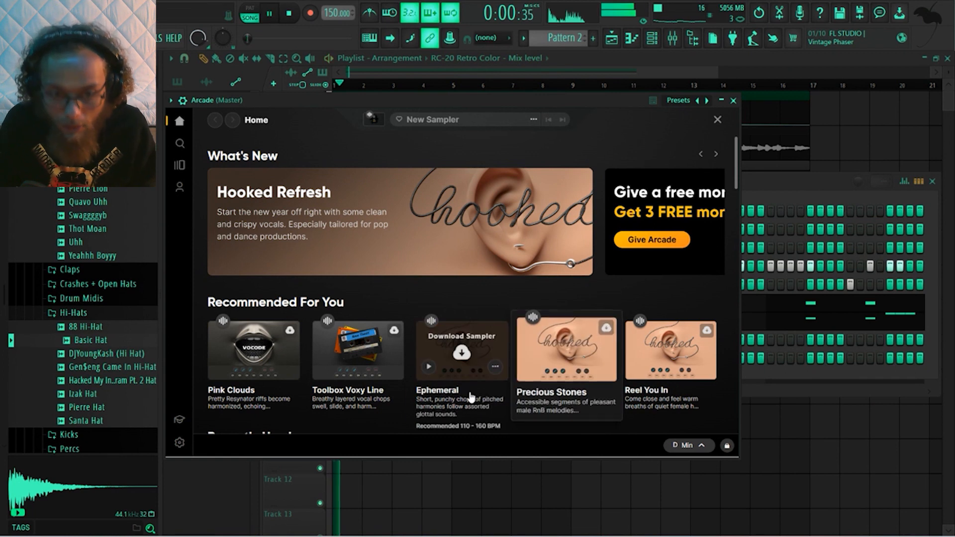
left_click(425, 367)
scroll(497, 279, "down", 3)
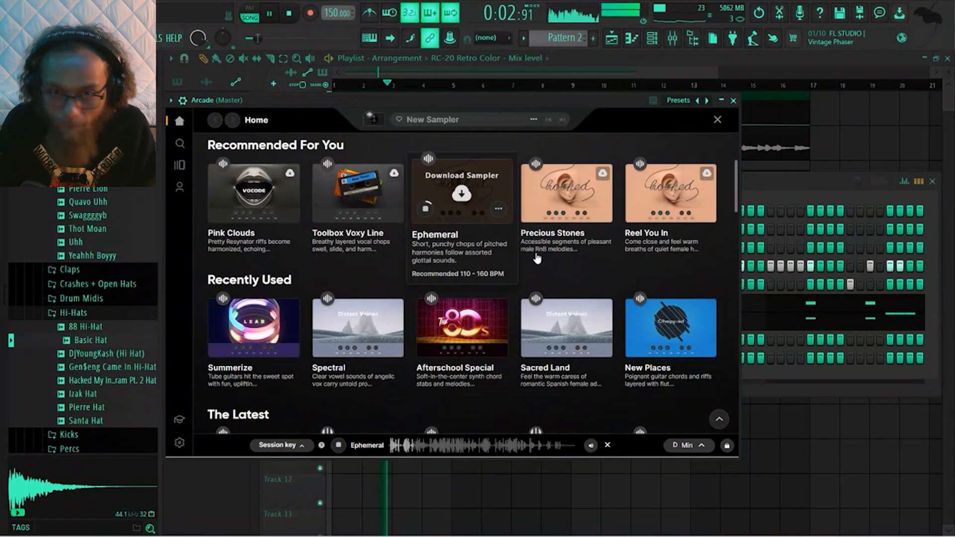
left_click(530, 209)
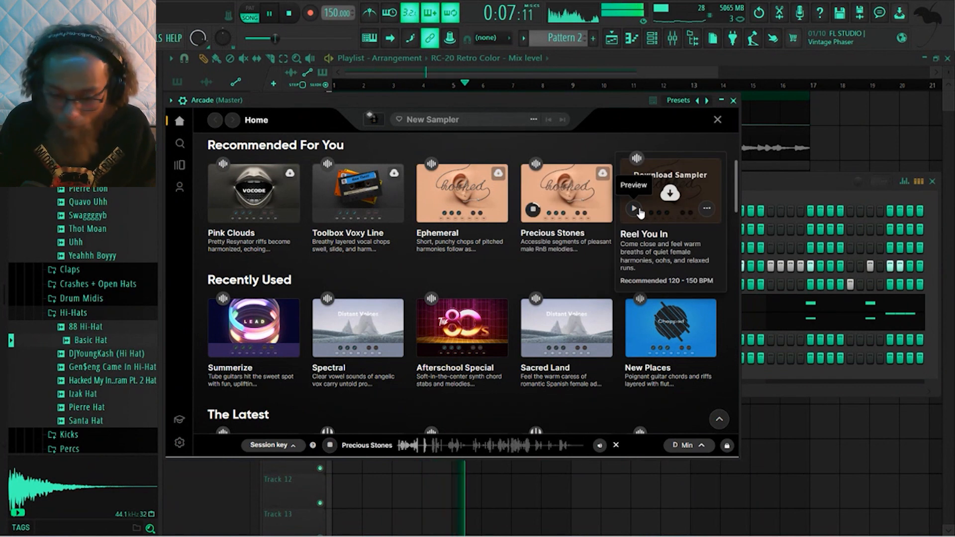
left_click(635, 209)
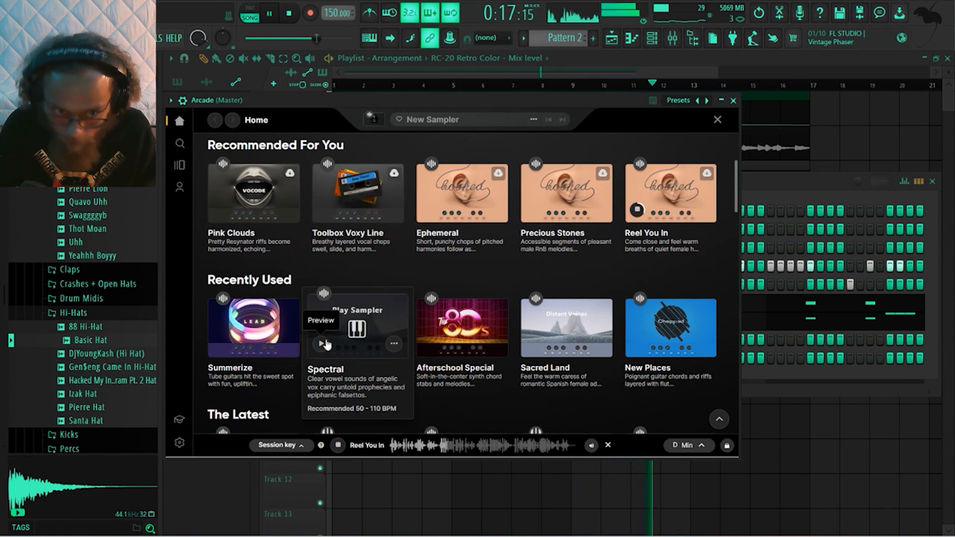
scroll(362, 228, "up", 3)
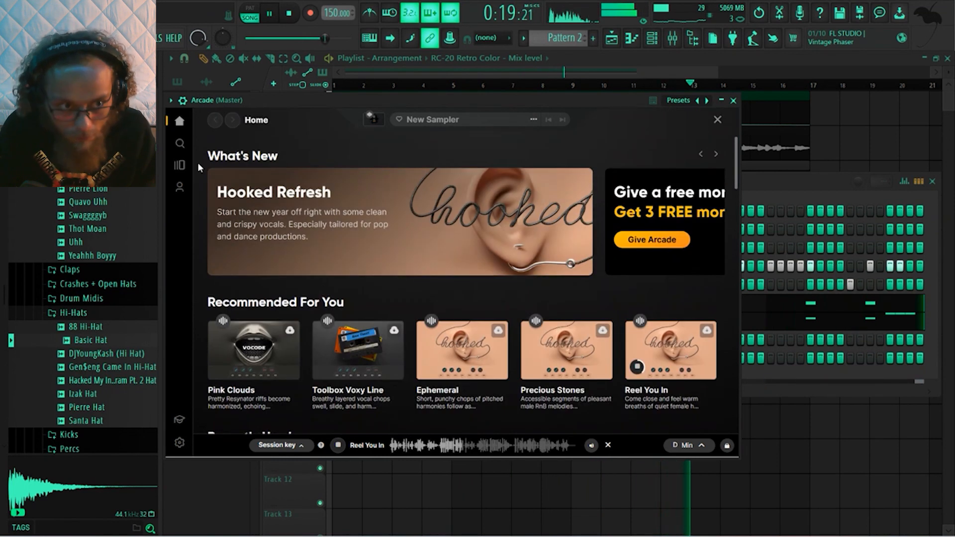
left_click(635, 367)
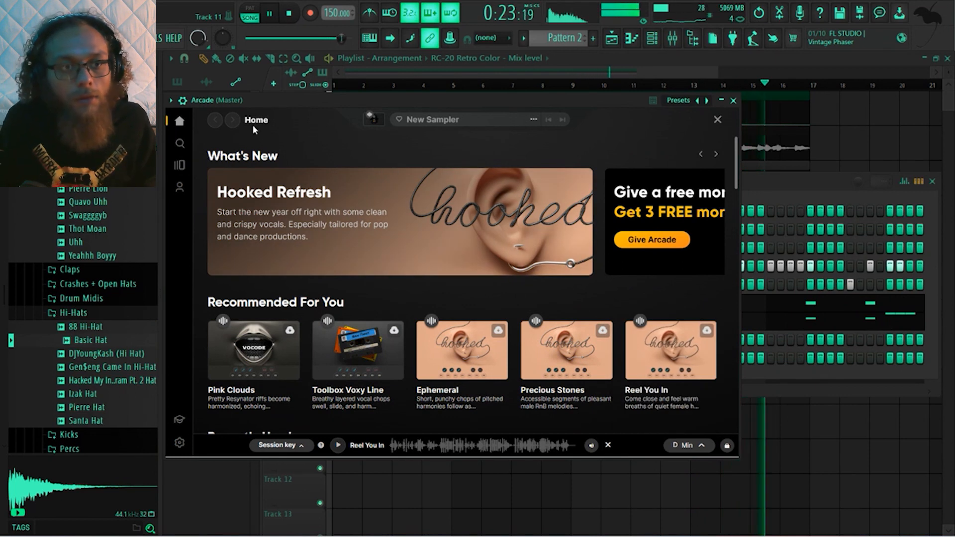
key("space")
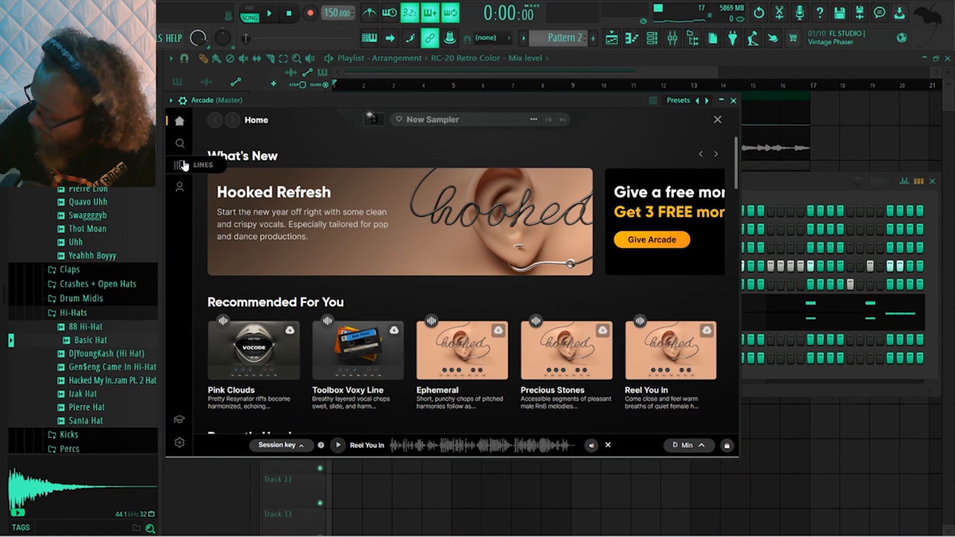
Browse Arcade's Lines and open the Distant Voices line down to its list of samplers
left_click(180, 166)
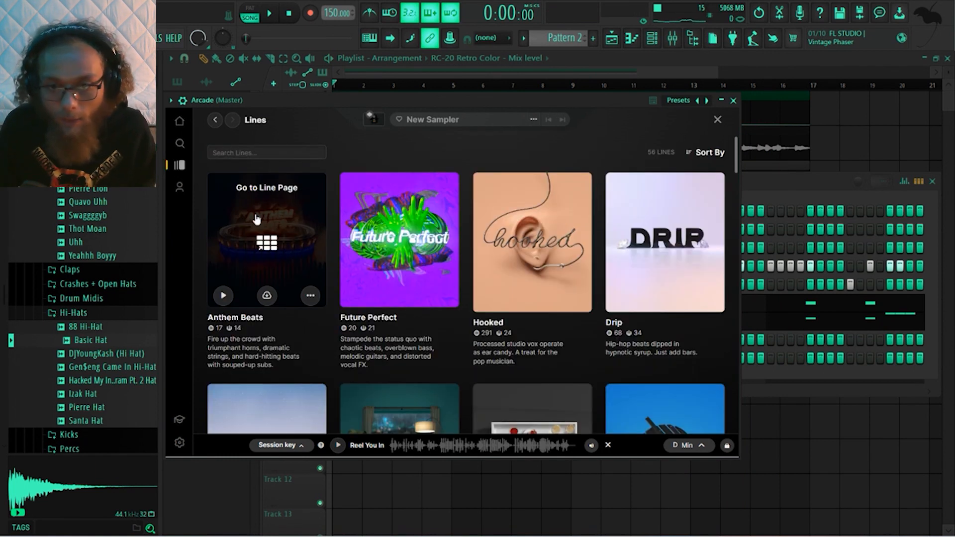
scroll(611, 259, "down", 1)
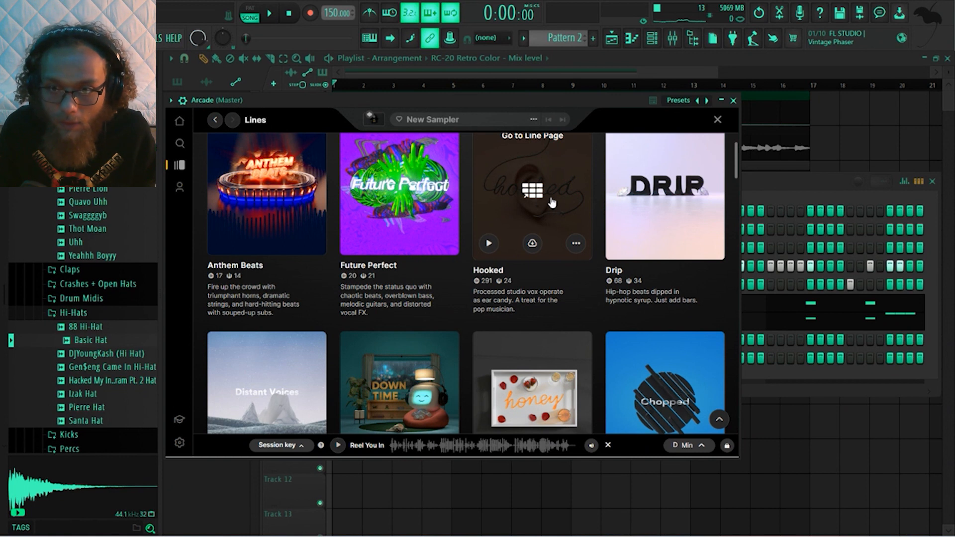
scroll(284, 383, "down", 2)
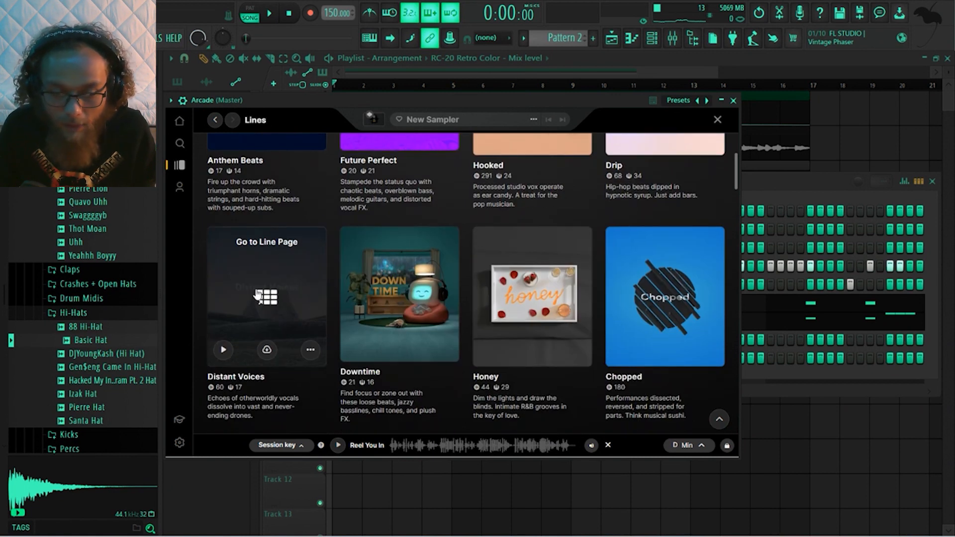
scroll(243, 281, "down", 1)
left_click(267, 242)
scroll(365, 345, "down", 2)
Preview the Distant Voices samplers Chronicle, Plateau, Seigaku, Darkness Inside, Red Lotus and Sultry Whispers while the beat plays
key("space")
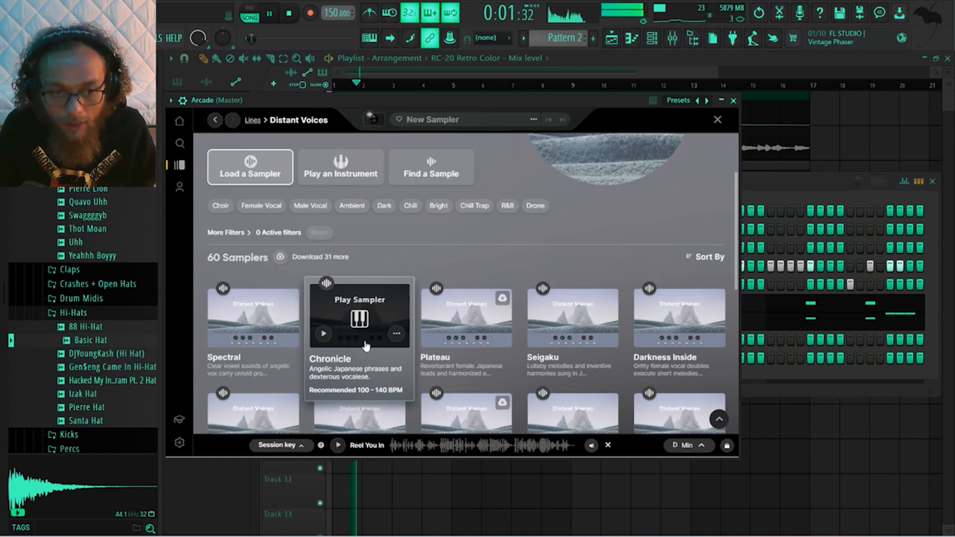
left_click(326, 335)
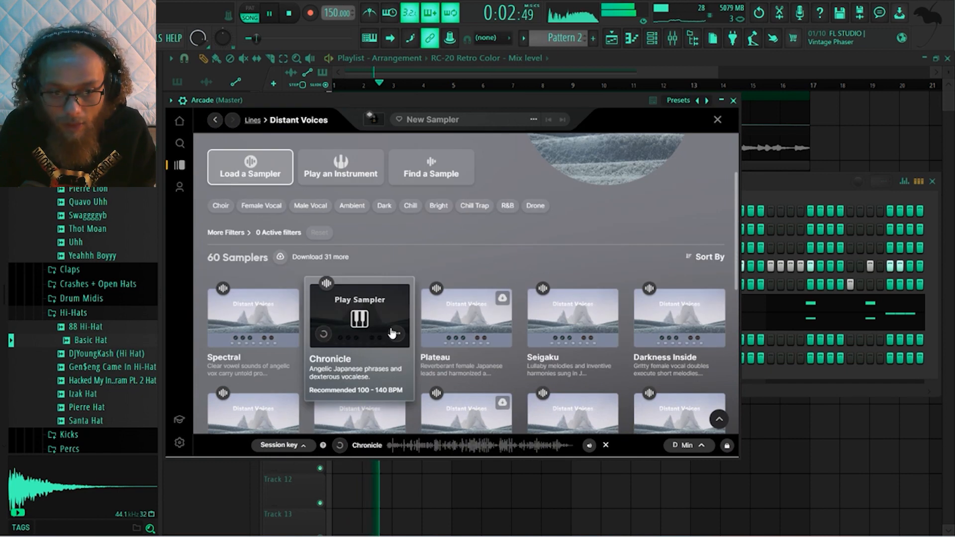
left_click(431, 335)
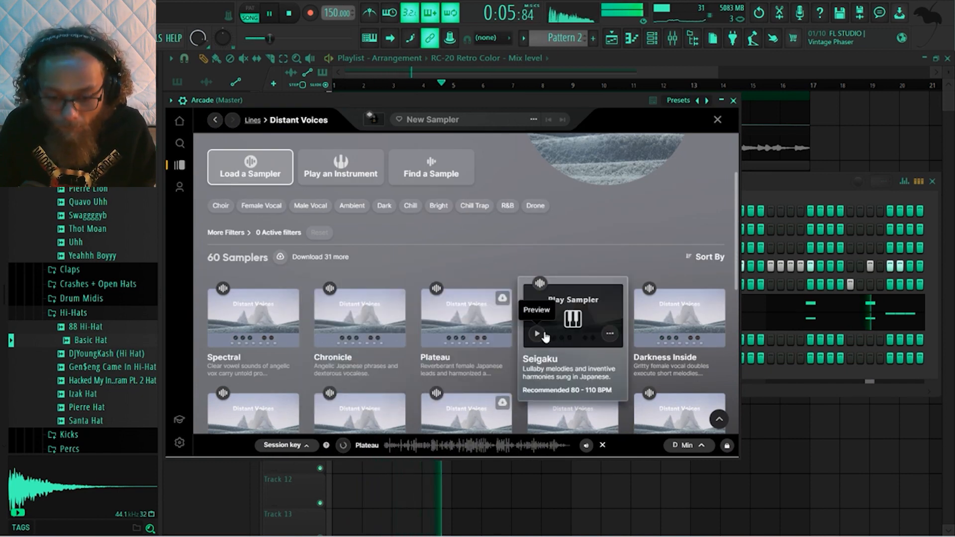
left_click(539, 334)
scroll(539, 335, "down", 2)
left_click(643, 229)
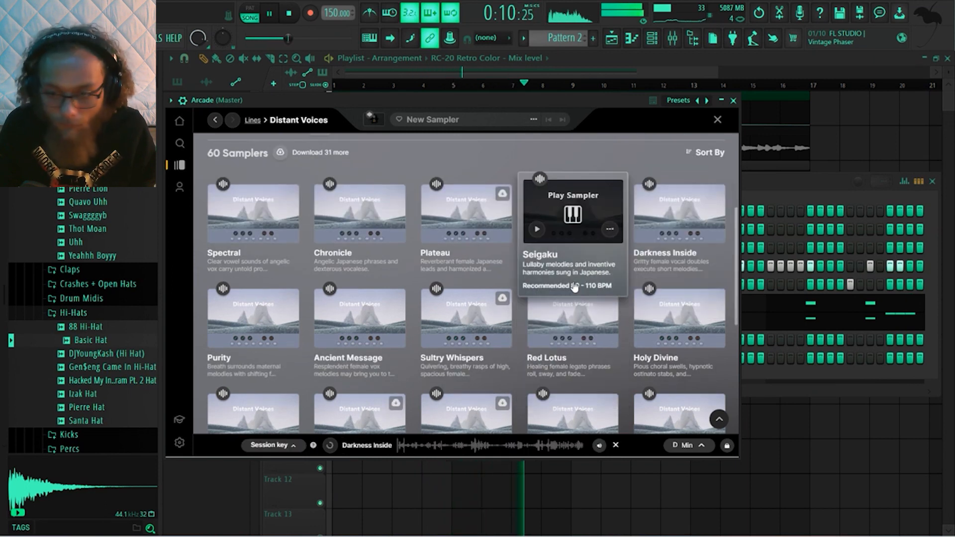
scroll(529, 252, "down", 2)
left_click(537, 229)
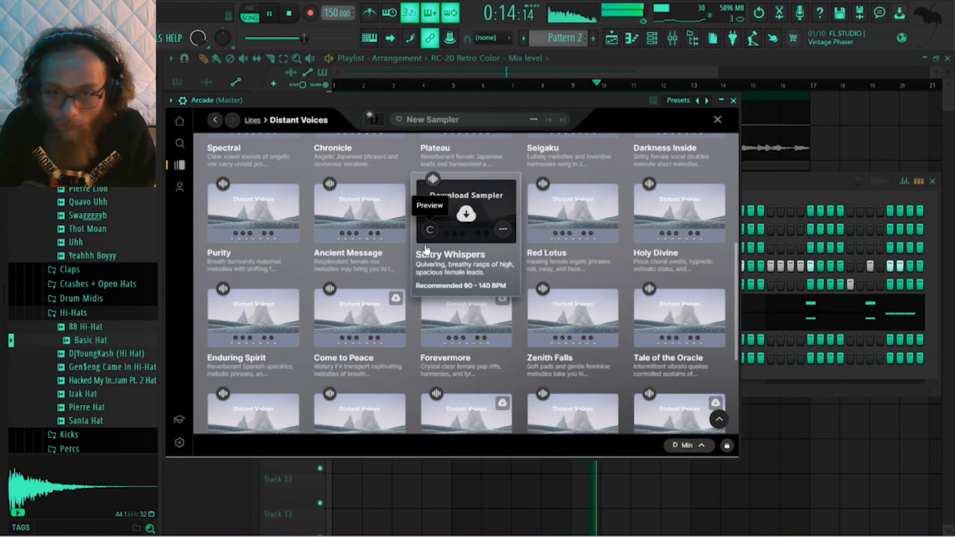
left_click(432, 232)
scroll(431, 234, "down", 2)
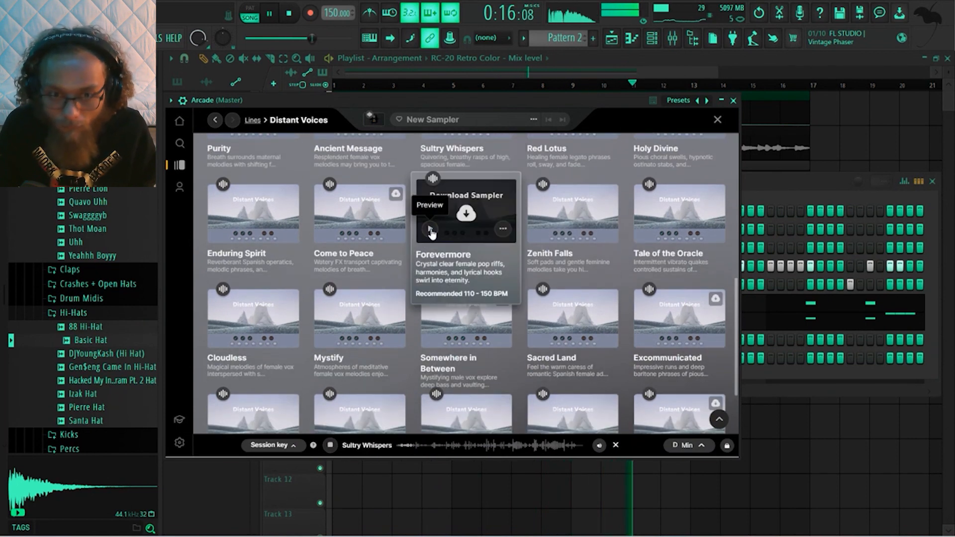
Download and load the Sultry Whispers sampler, and record a vocal performance with it over the beat
scroll(432, 232, "up", 2)
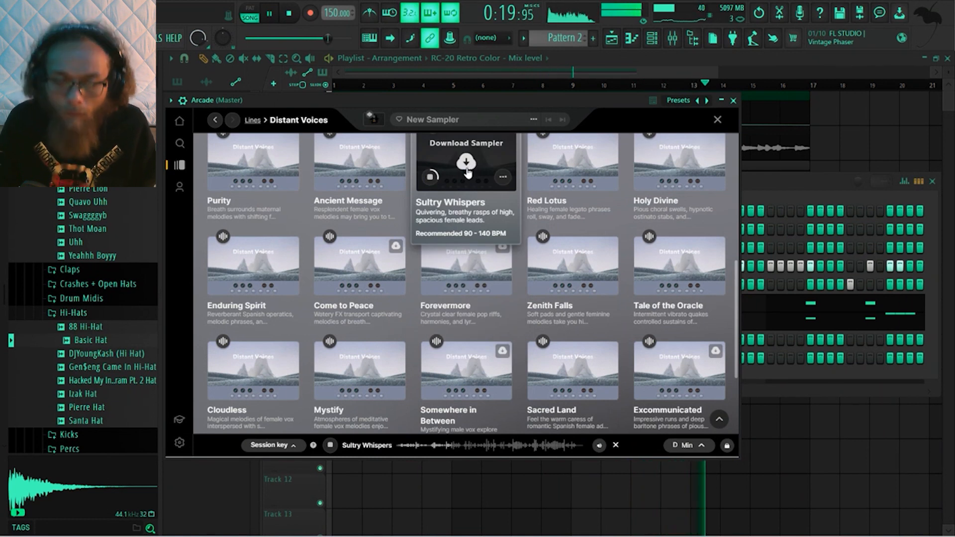
left_click(466, 162)
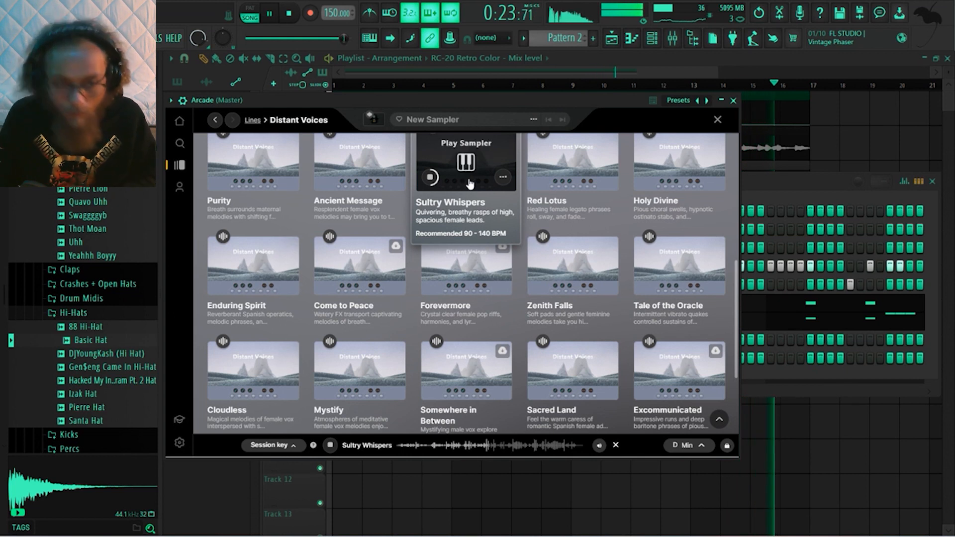
left_click(469, 184)
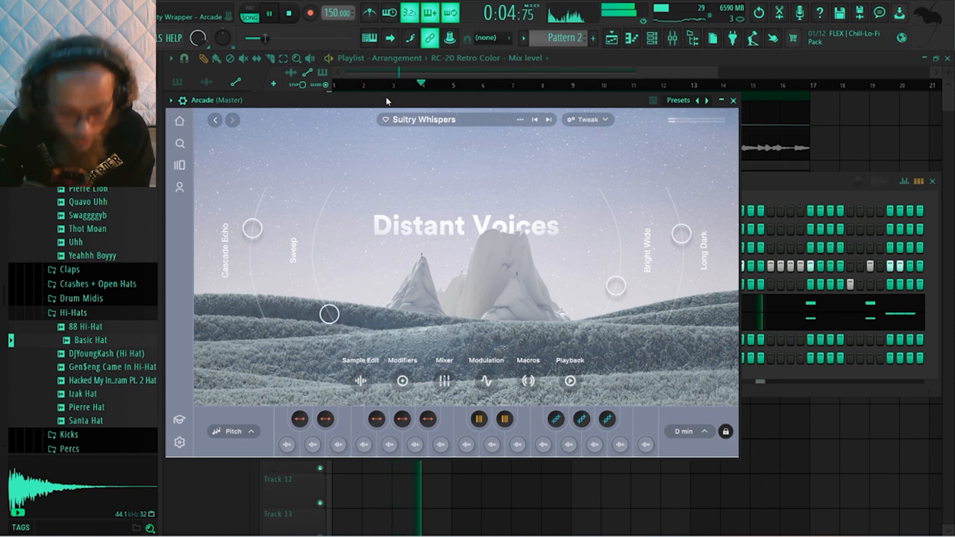
key("r")
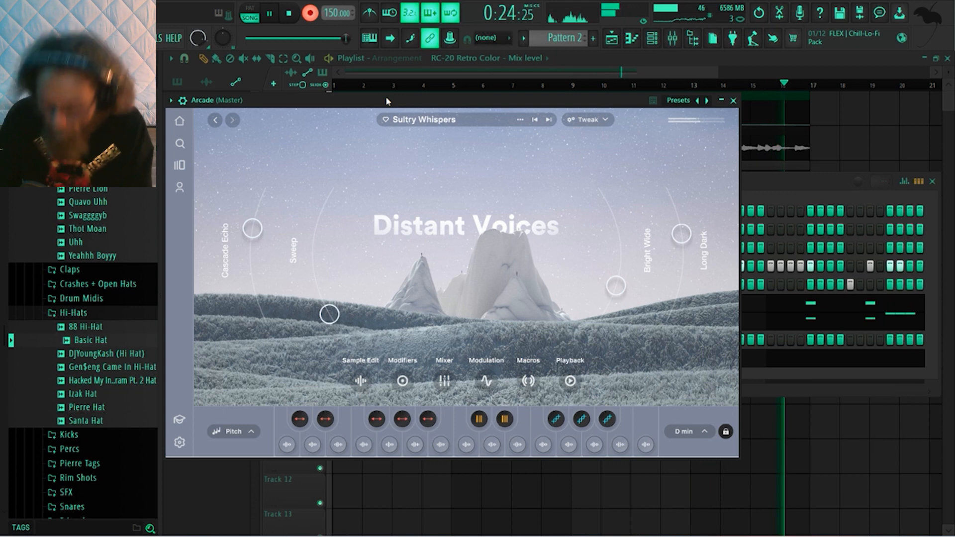
key("space")
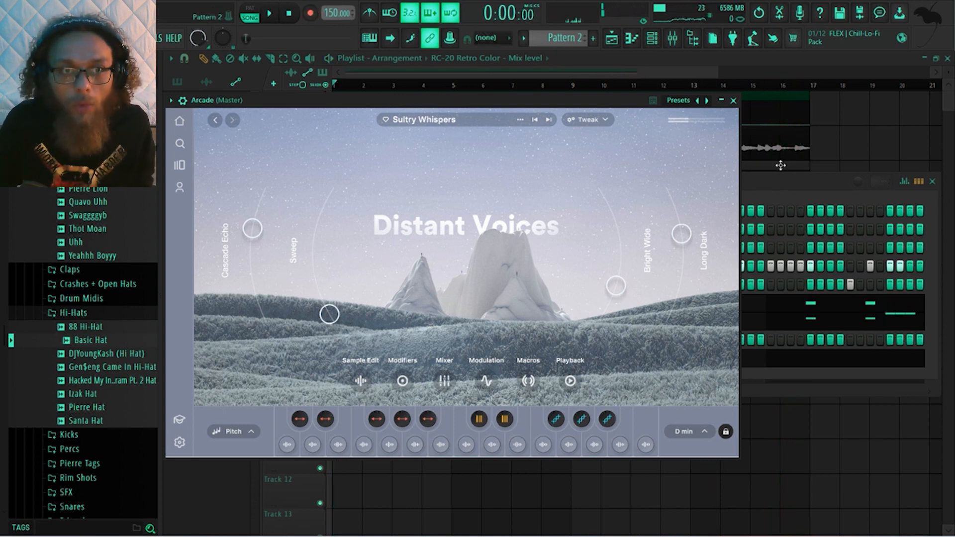
Delete the stray Arcade notes, the D5 at bar 9 and the F5 late in bar 7, and copy the long D5 to bar 1
left_click(776, 189)
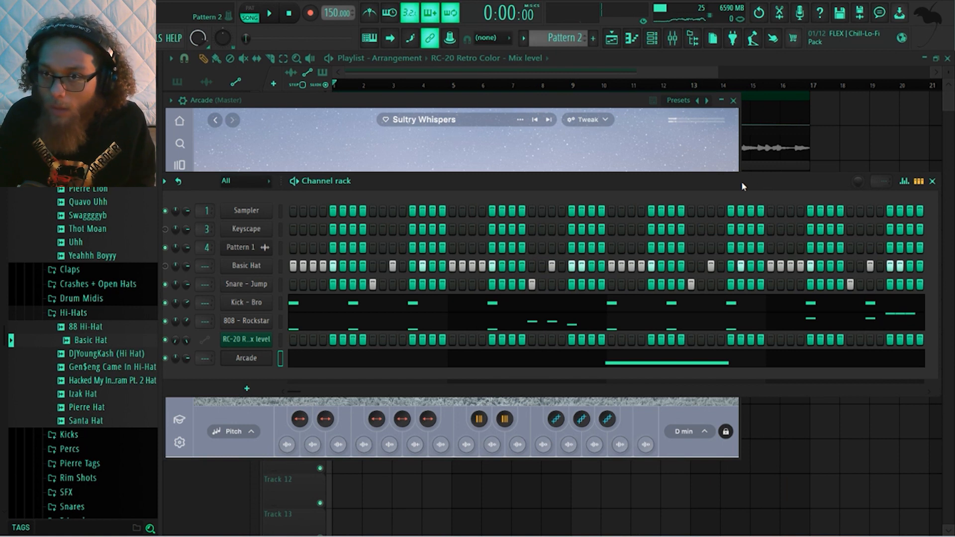
left_click(396, 366)
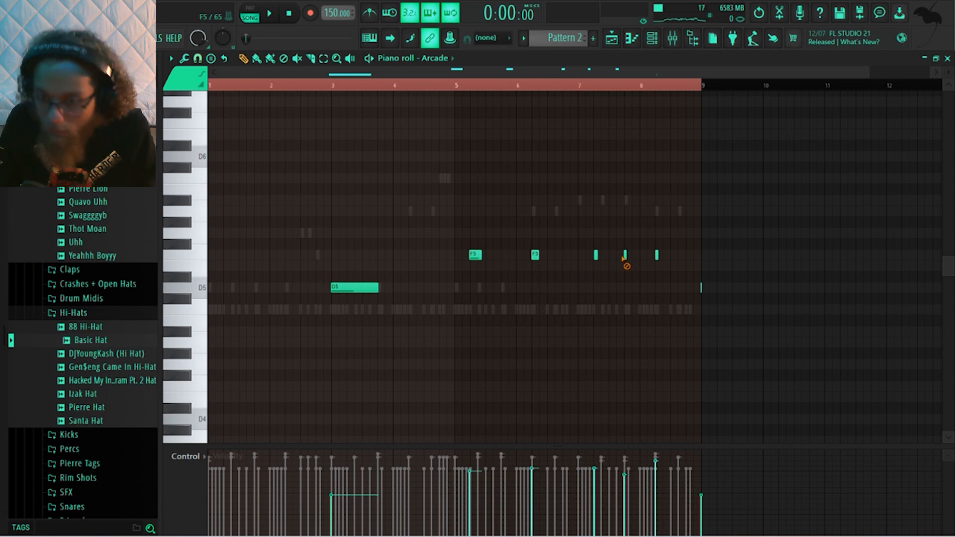
right_click(702, 289)
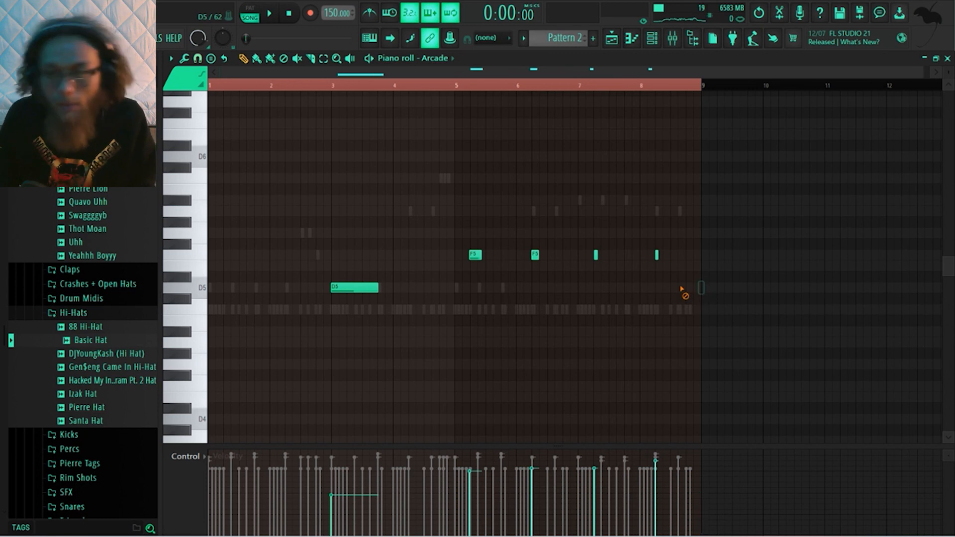
left_click_drag(341, 288, 102, 283)
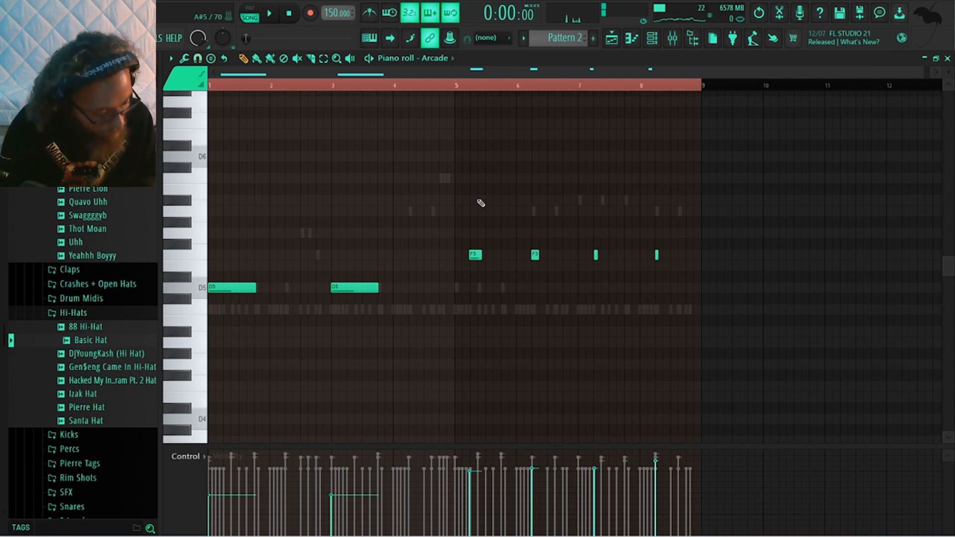
Play the Arcade vocal part over the beat, and replace the short F5 note in bar 7 with a longer F5
key("space")
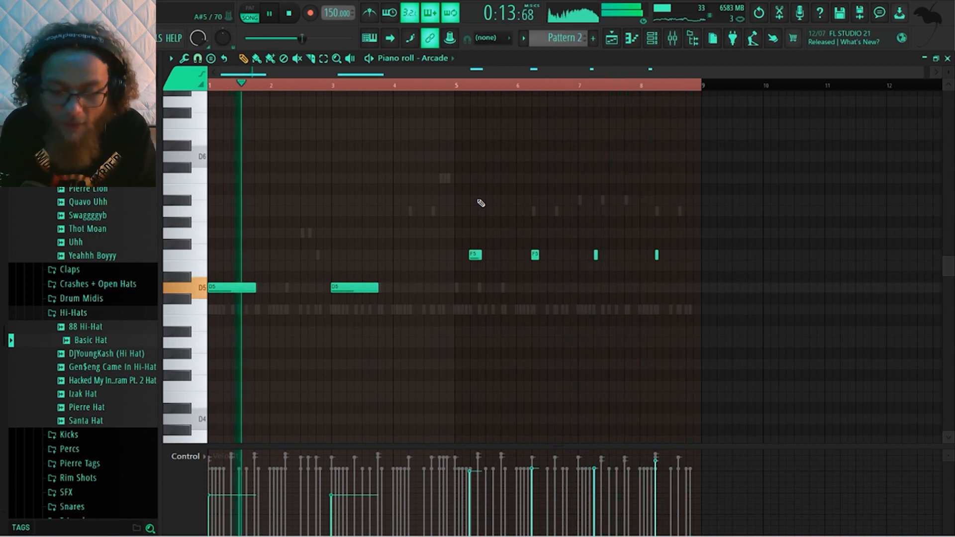
key("space")
left_click_drag(551, 257, 594, 259)
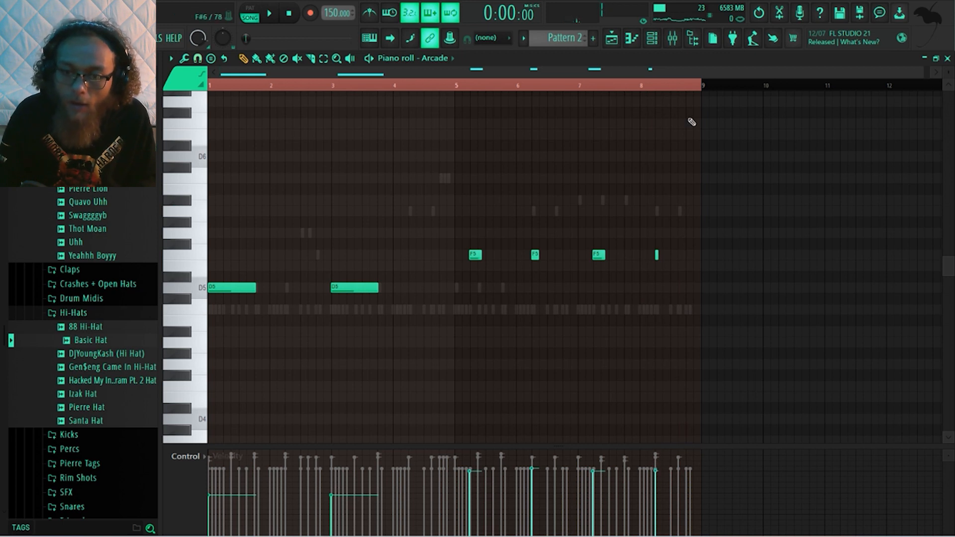
Compare the beat with the Basic Hat channel unmuted and muted in the channel rack, and stop playback
left_click(652, 39)
key("space")
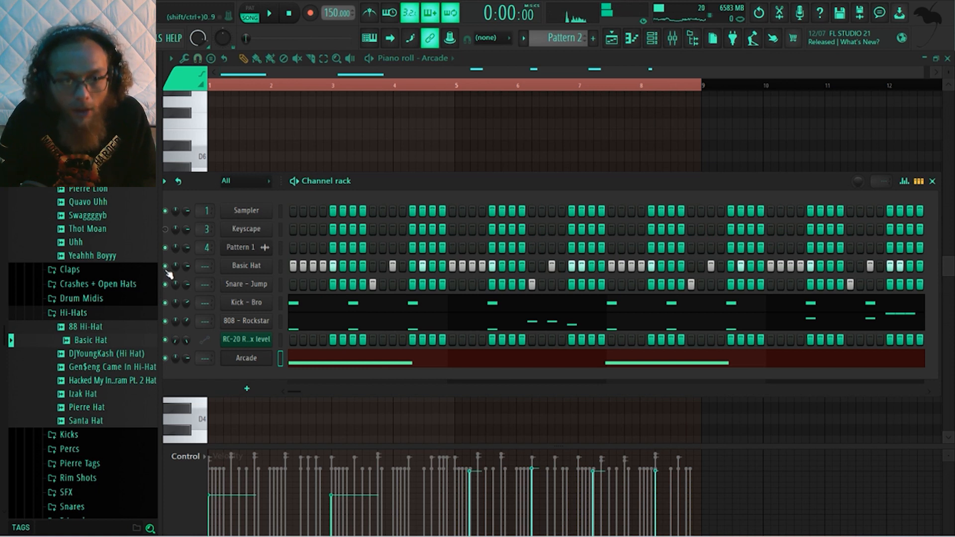
key("space")
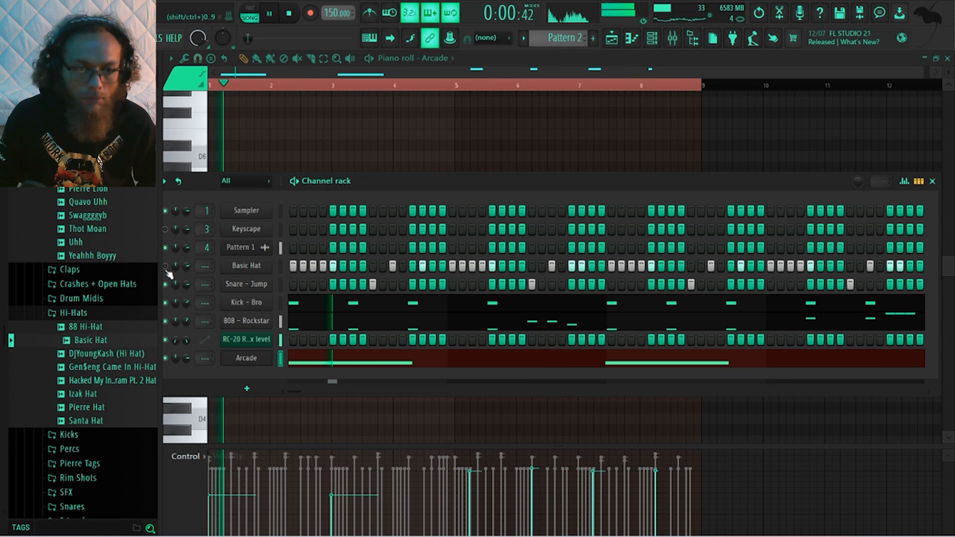
key("space")
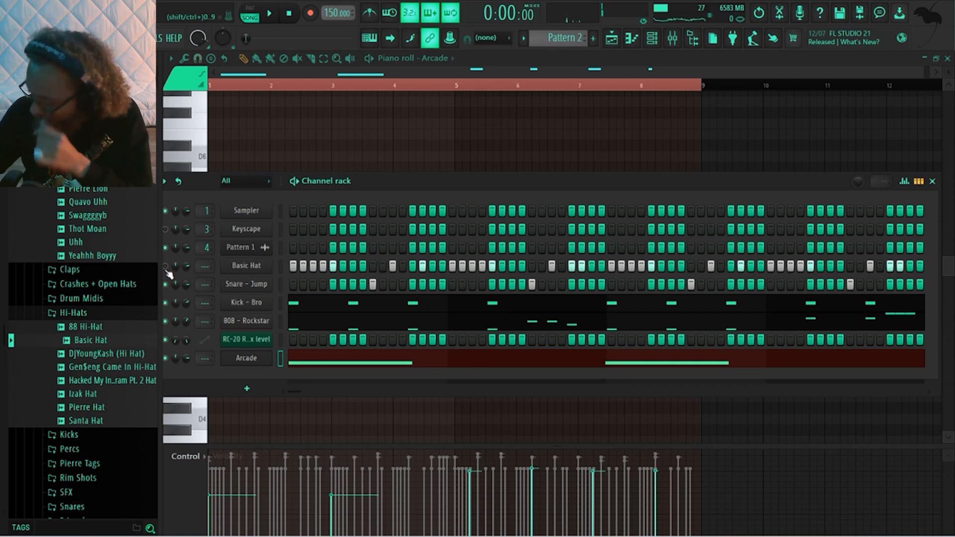
Preview the Quavo Uhh and Thot Moan vocal samples from the Chants + Vox folder
left_click(103, 204)
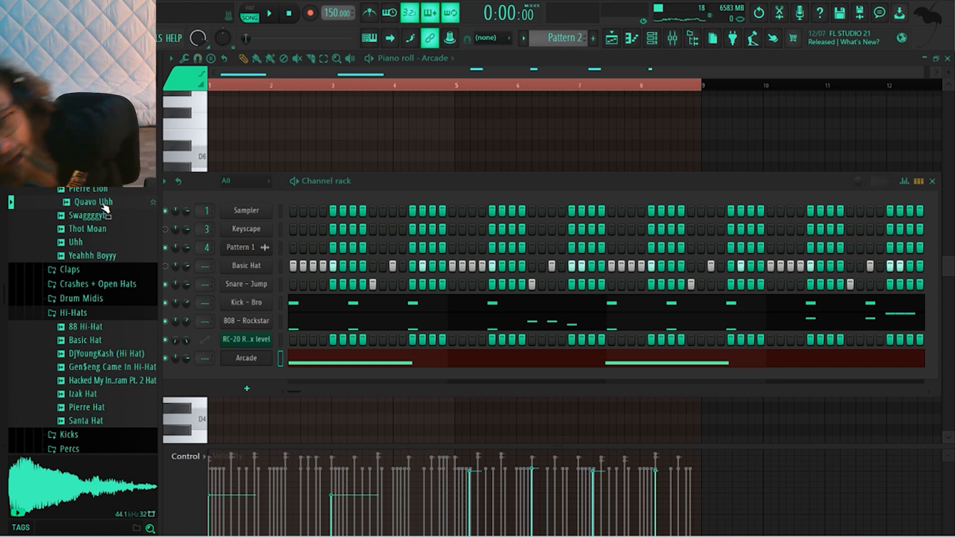
left_click(126, 230)
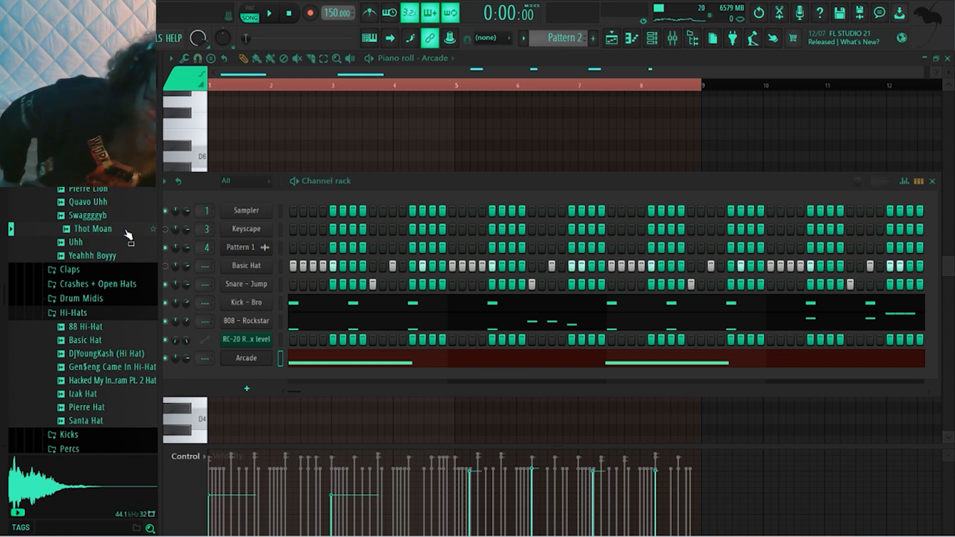
left_click(126, 231)
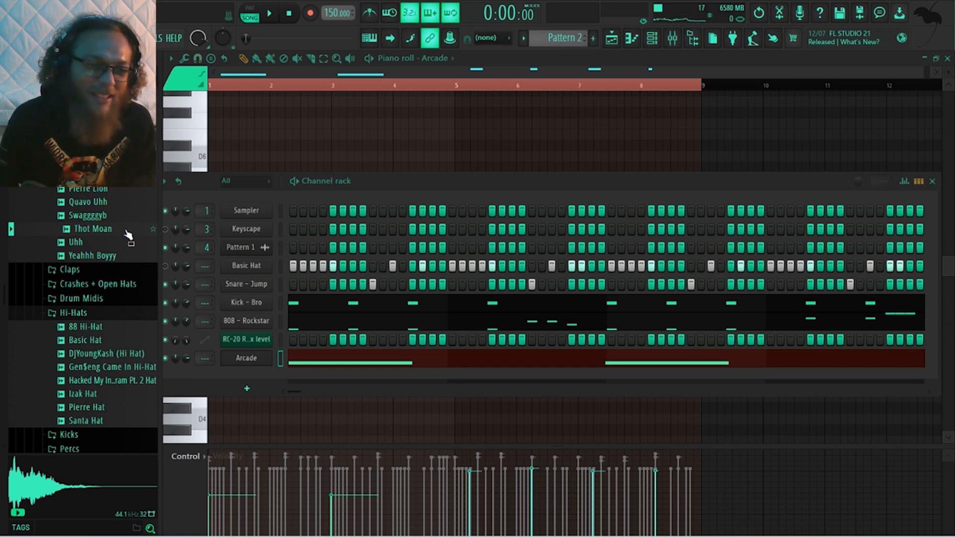
Collapse the Hi-Hats folder, browse the drum kits for open hats and add Open Hat [1400] as a channel
left_click(94, 311)
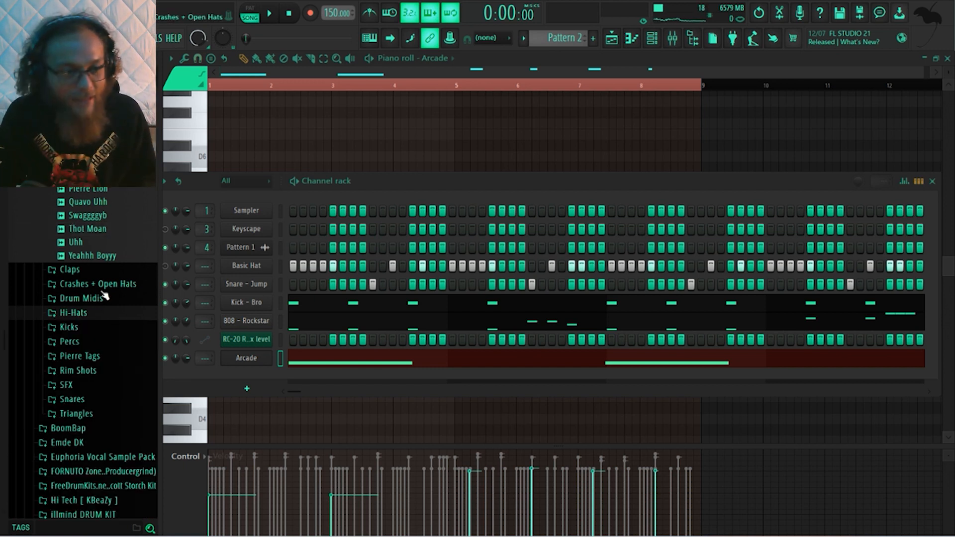
scroll(105, 294, "up", 10)
scroll(105, 294, "down", 8)
scroll(106, 294, "up", 15)
scroll(105, 294, "up", 7)
left_click(102, 259)
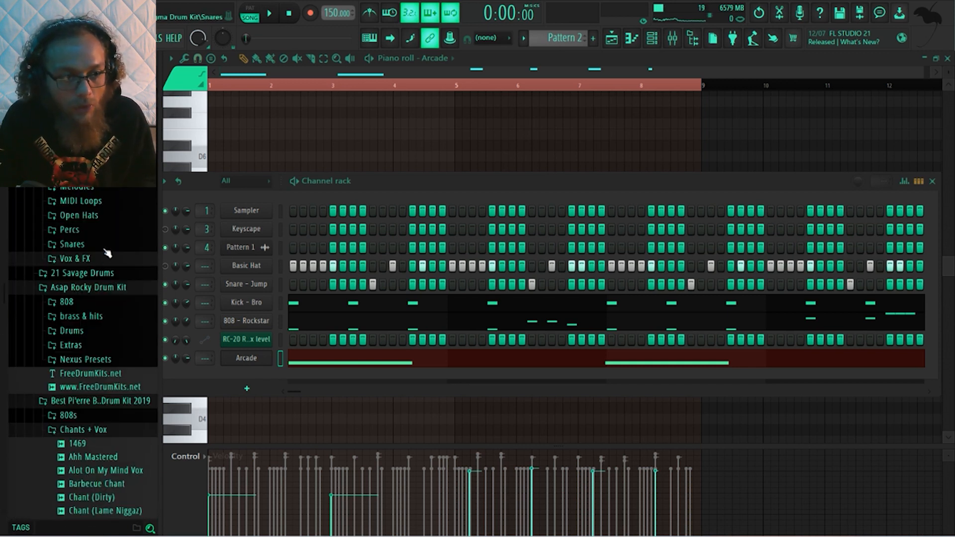
scroll(109, 242, "up", 2)
scroll(108, 191, "down", 7)
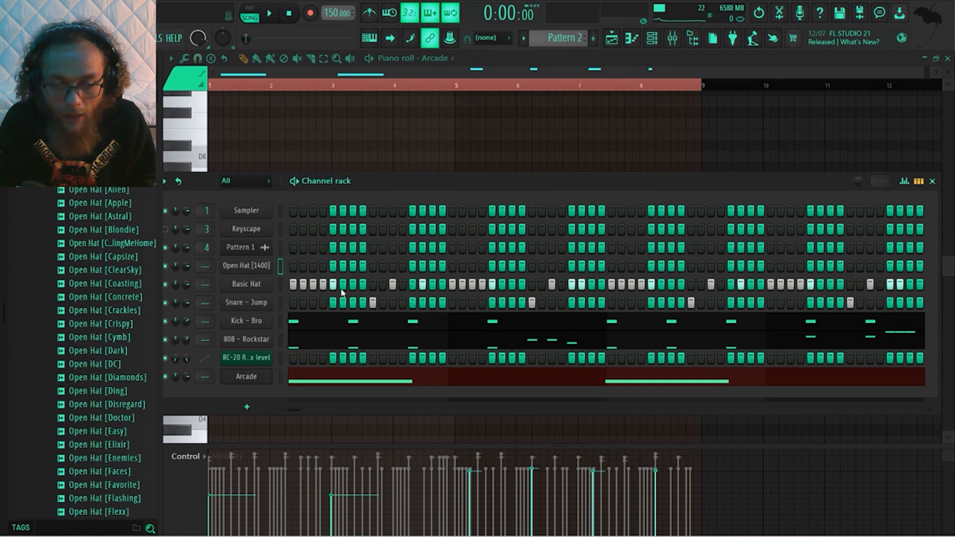
Place Open Hat [1400] hits on steps 5 and 21, and play the beat to check them
key("space")
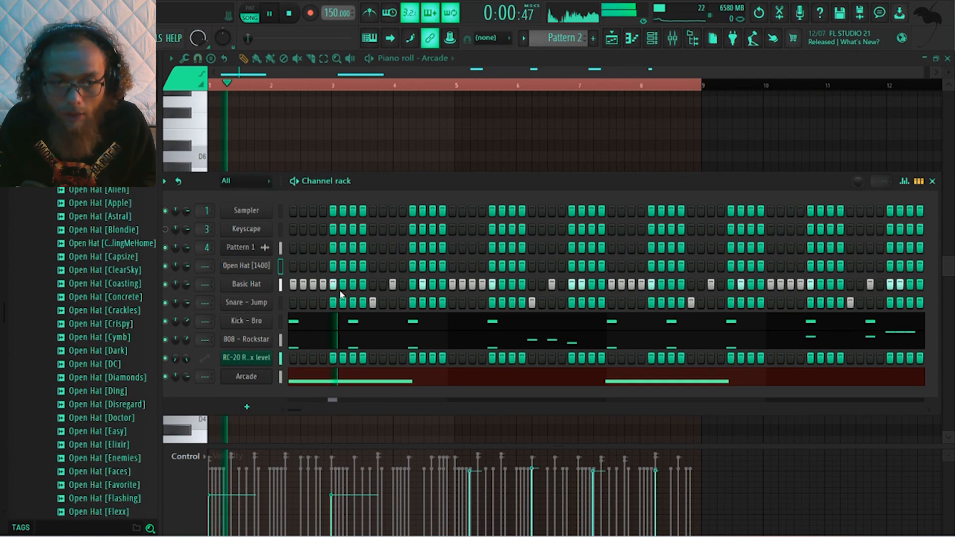
key("space")
left_click(333, 266)
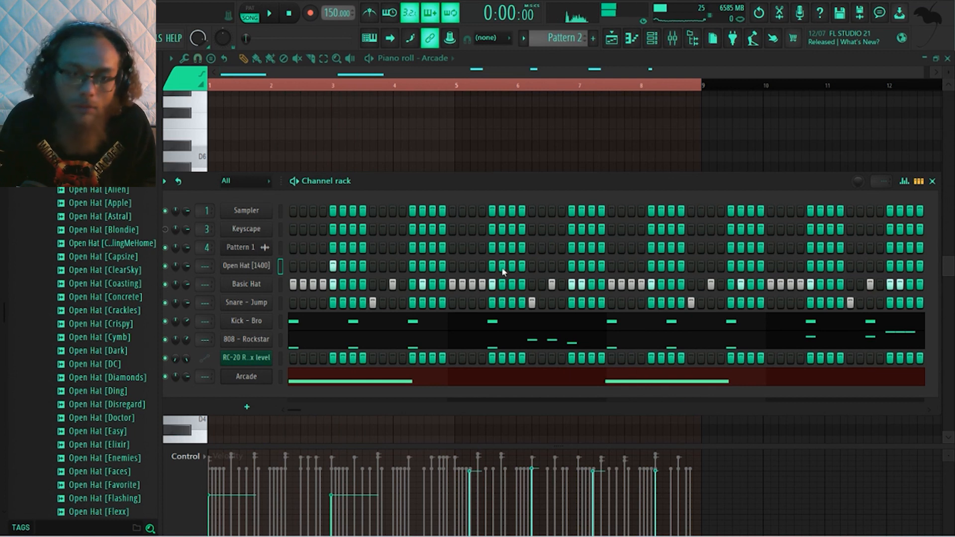
key("space")
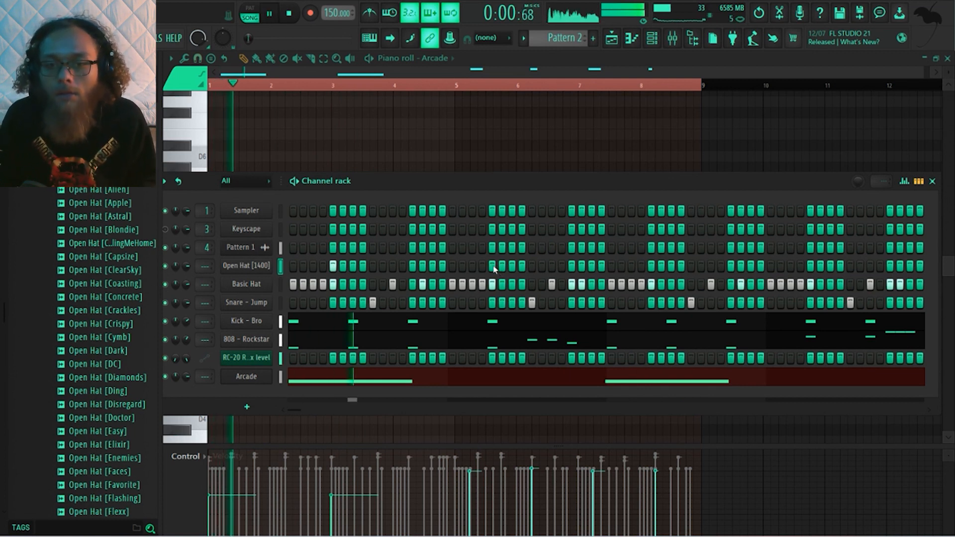
left_click(494, 268)
key("space")
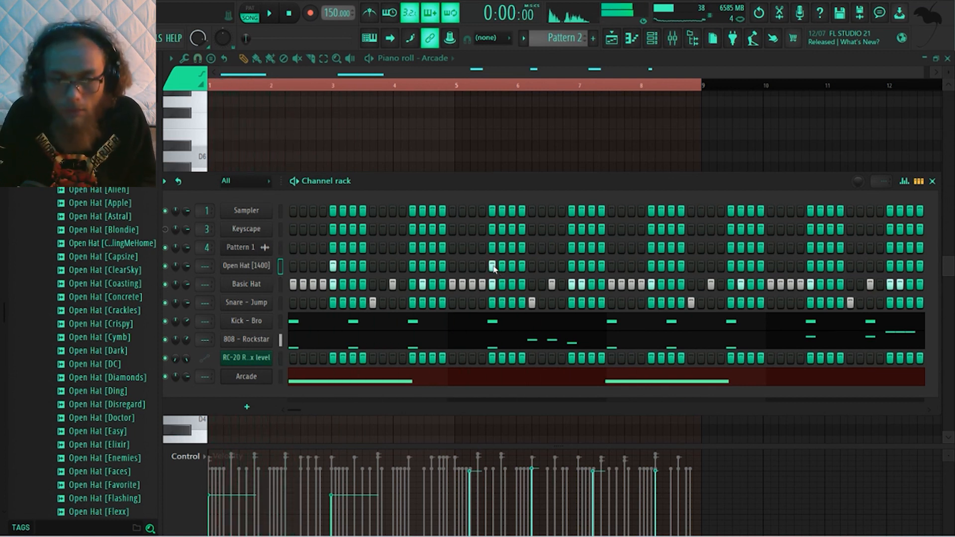
Adjust the cut groups in the Open Hat [1400] and Snare - Jump channel settings, with the snare cut by group 5
right_click(269, 268)
left_click(255, 271)
left_click(253, 270)
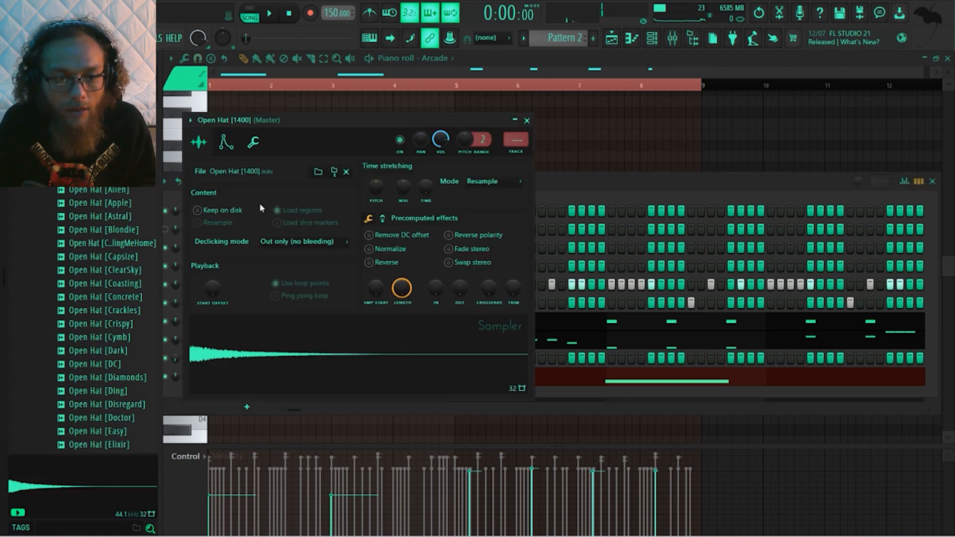
left_click(252, 141)
left_click(529, 122)
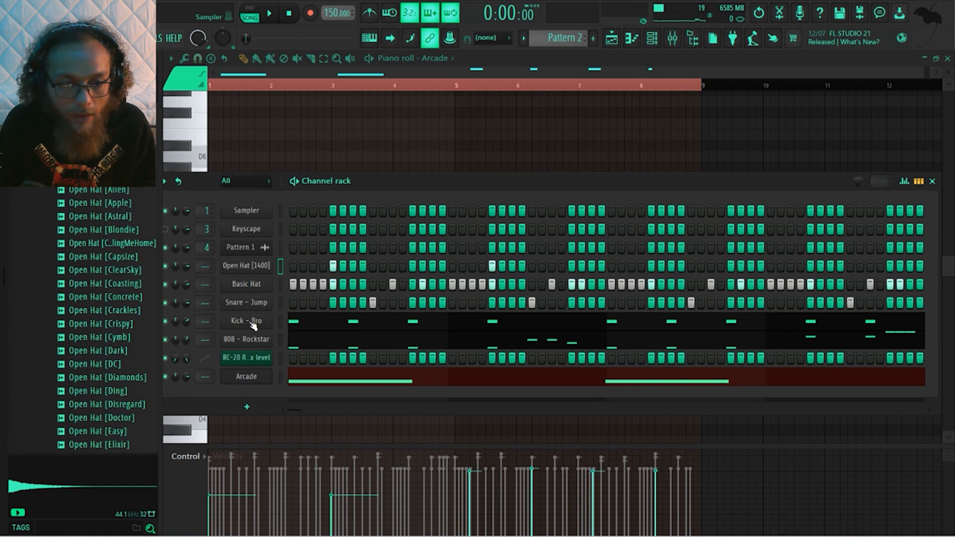
left_click(260, 304)
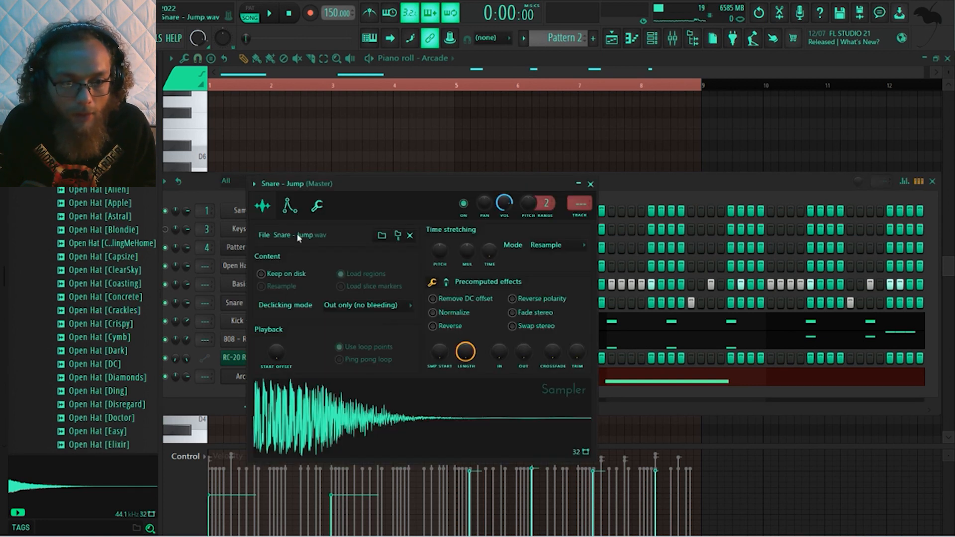
left_click(317, 206)
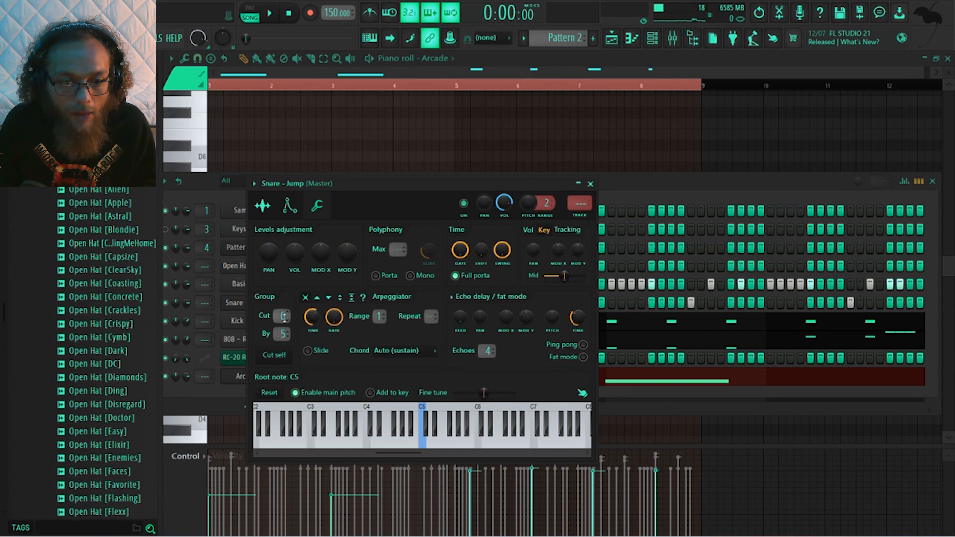
left_click(591, 185)
Add Rim [Beat] with hits on steps 15 and 19 repeating every two bars, and place open hats on steps 37 and 53
key("space")
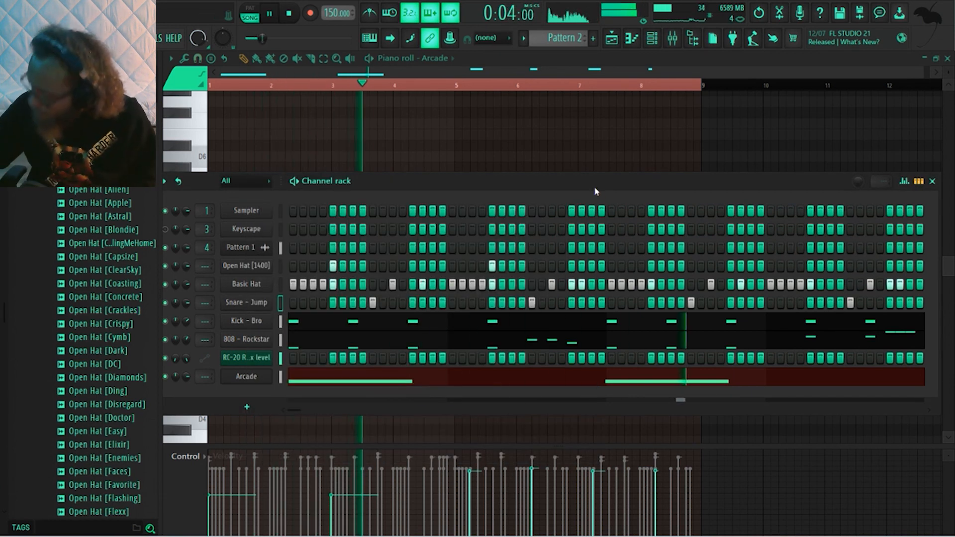
key("space")
key("space")
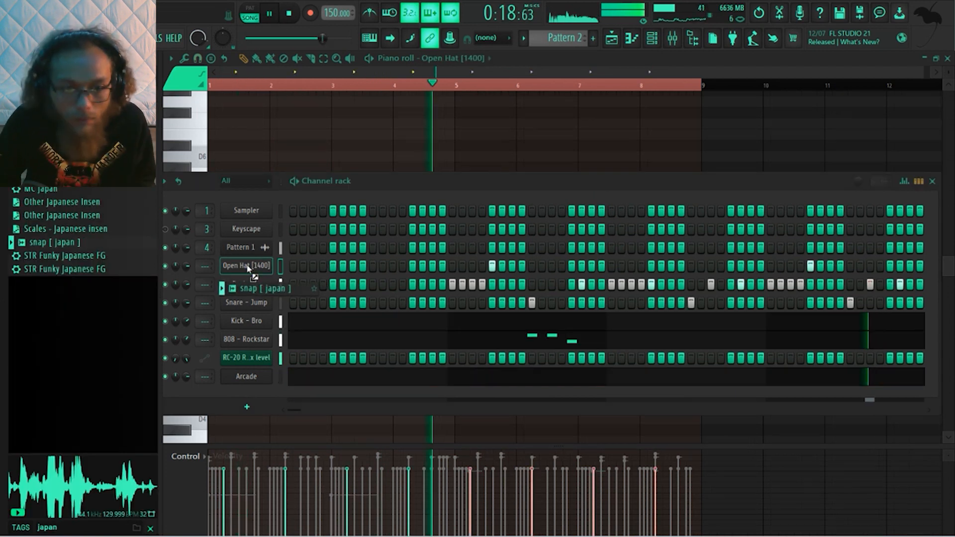
left_click_drag(249, 256, 261, 273)
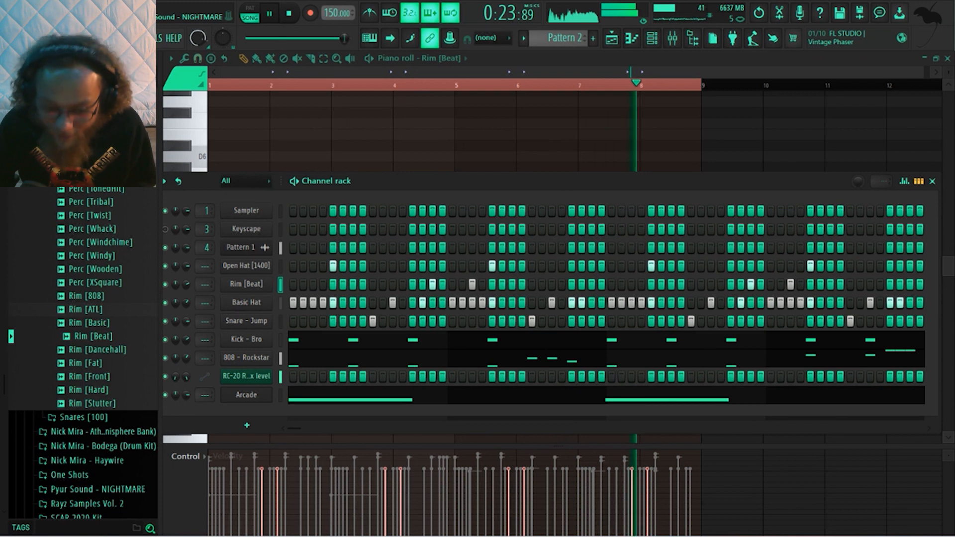
key("space")
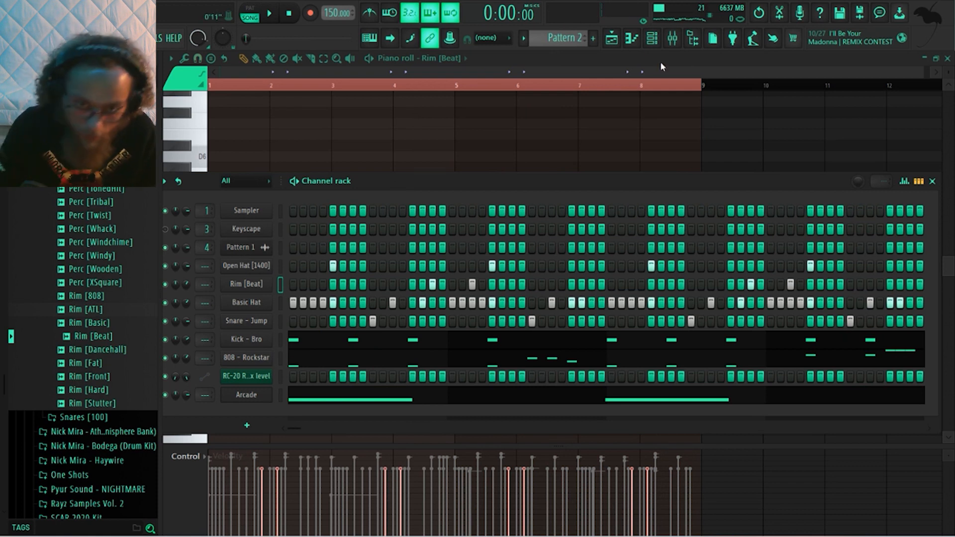
Show the channel rack and mixer over the playlist, and select the channels from Keyscape through Arcade
left_click(607, 44)
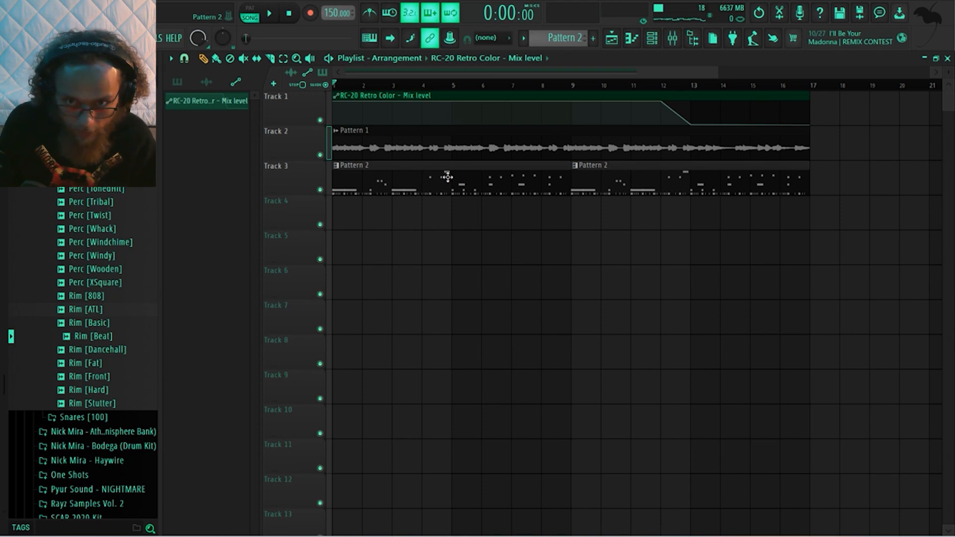
left_click(613, 42)
key("F5")
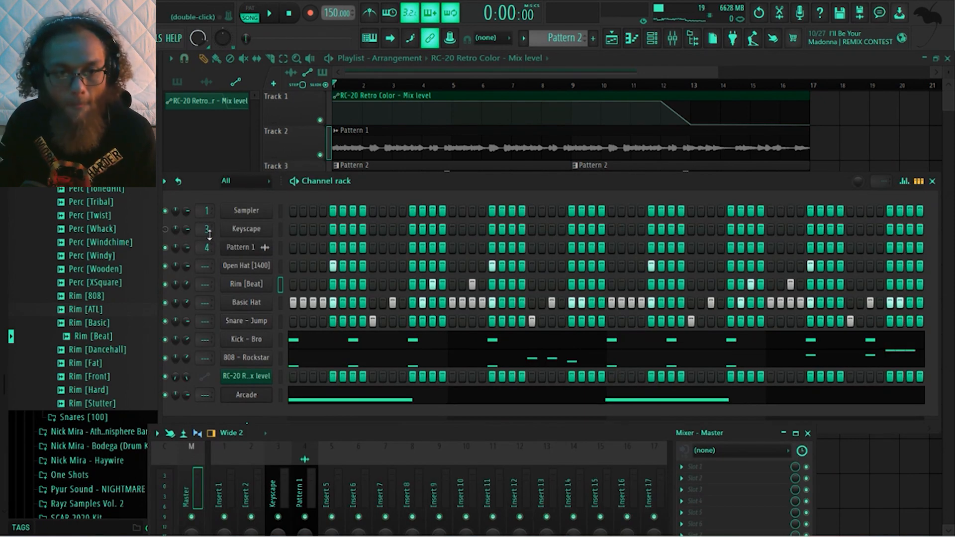
double_click(279, 231)
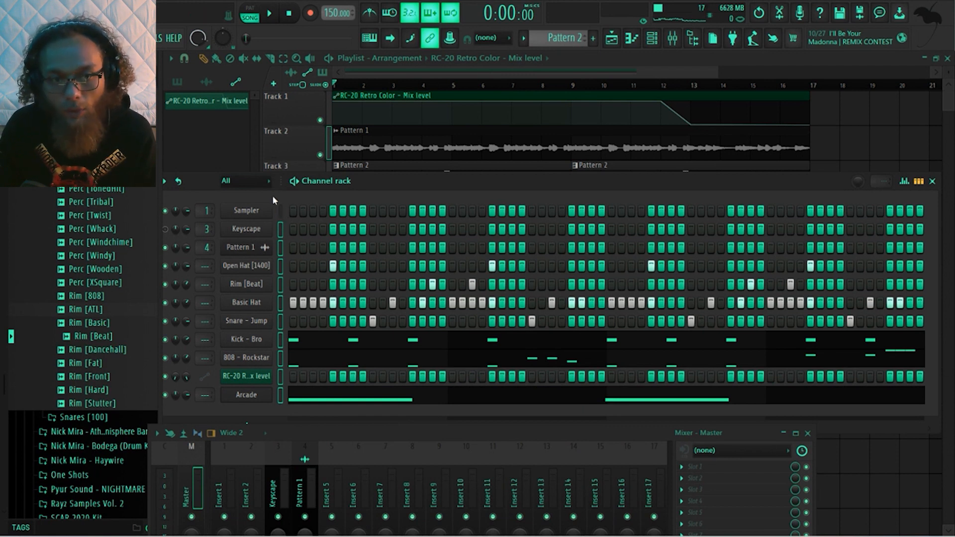
left_click(270, 182)
left_click(201, 182)
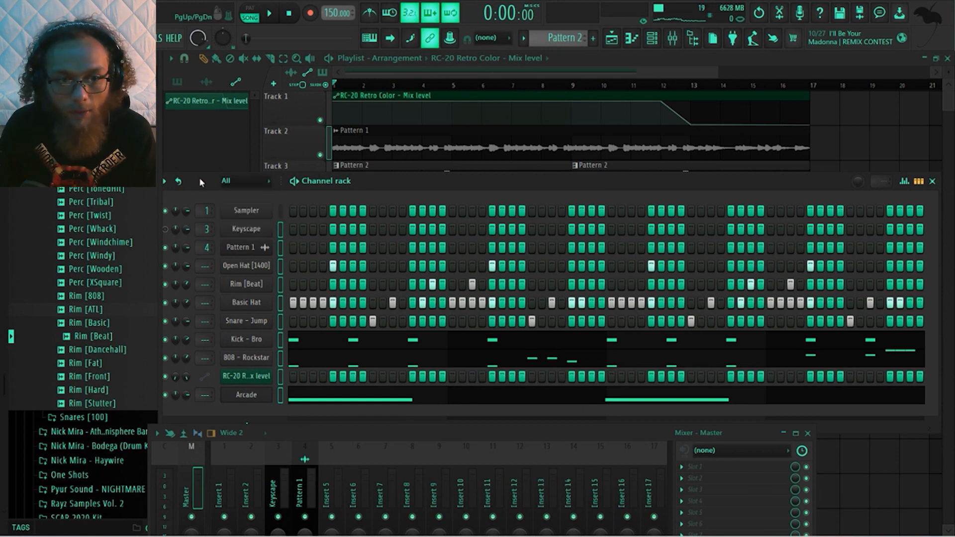
left_click_drag(383, 185, 397, 183)
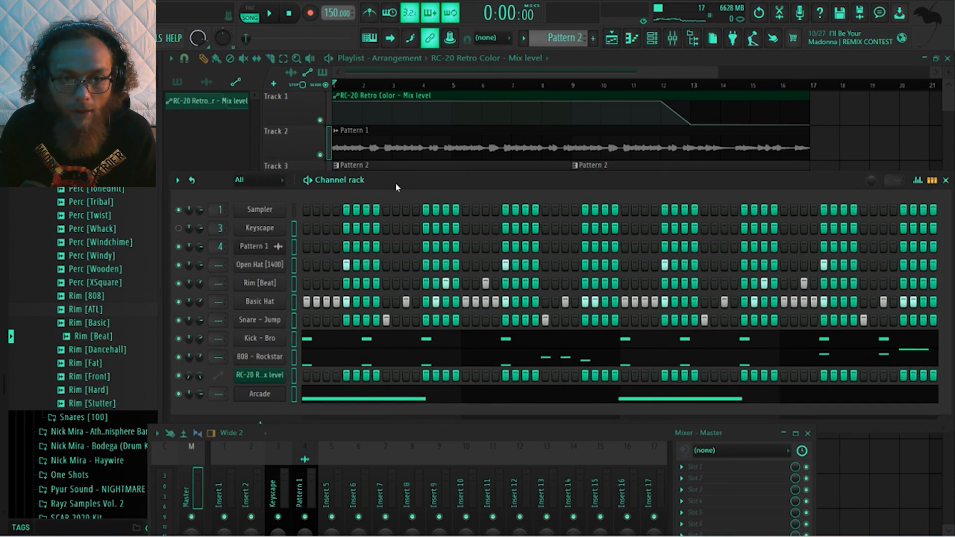
Color the selected channels with a gradient running from light green to Earth Red (#B5595B)
left_click(174, 181)
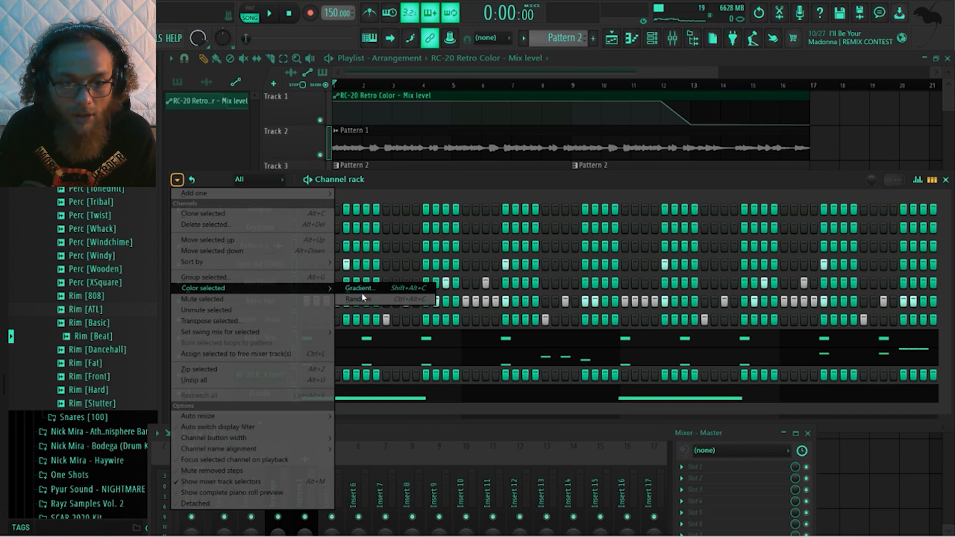
left_click(360, 288)
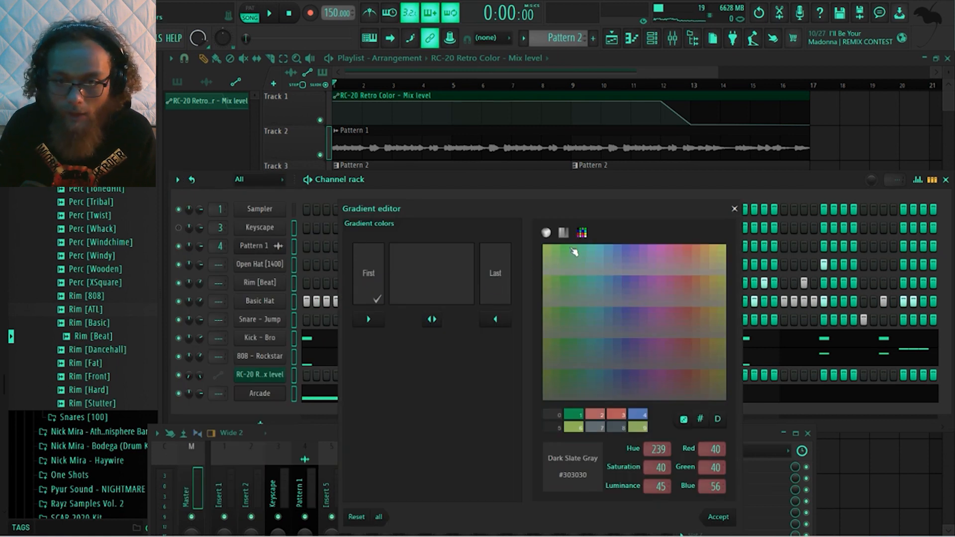
left_click(549, 255)
left_click(495, 281)
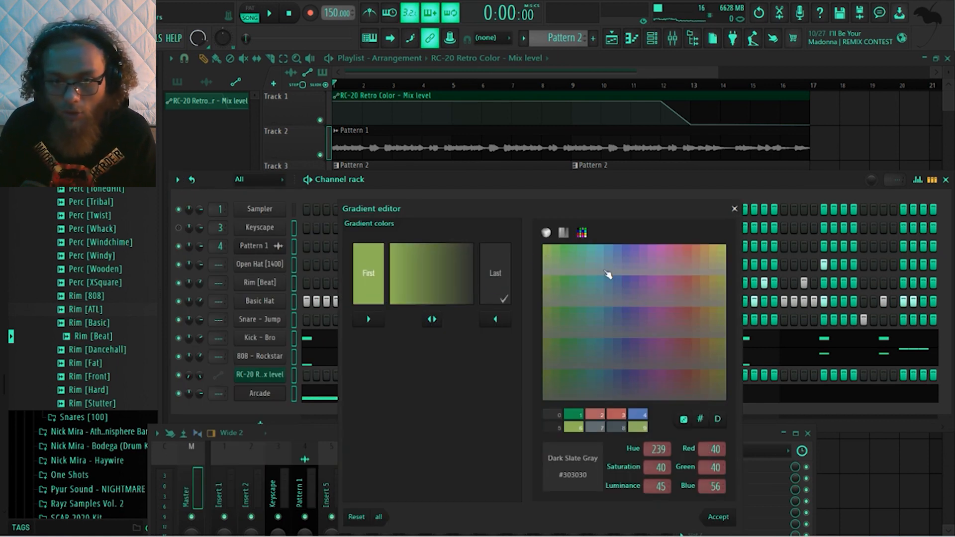
left_click(692, 249)
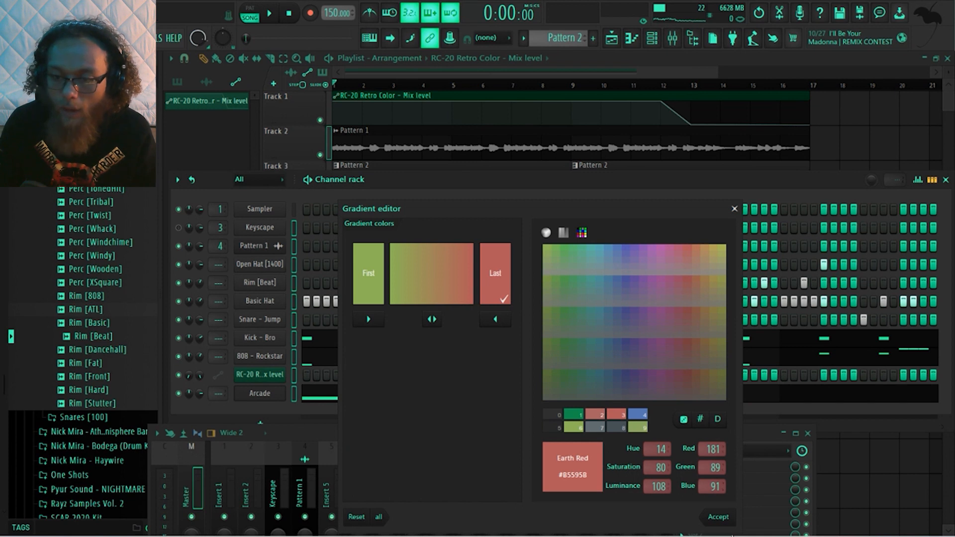
left_click(718, 517)
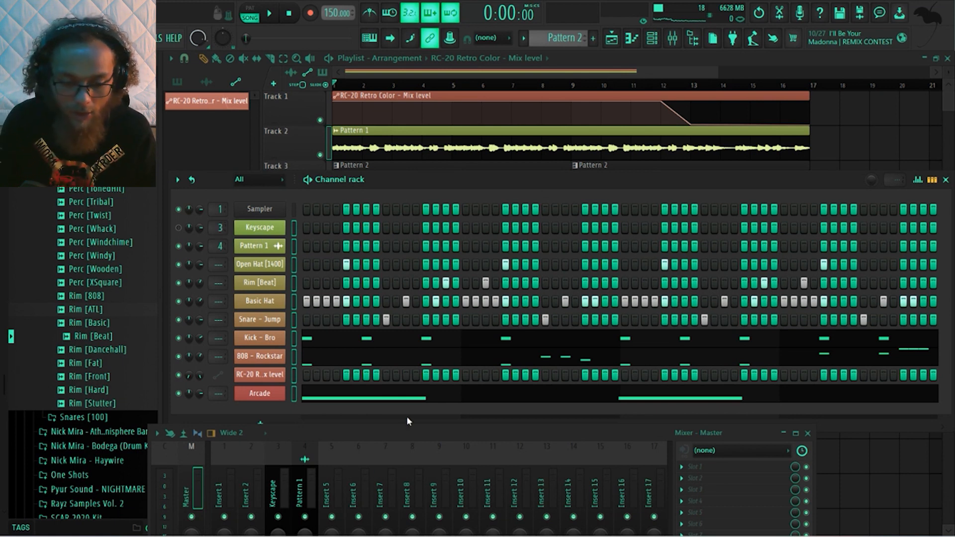
Route the selected channels to consecutive mixer tracks starting from the Keyscape track, and deselect all channels in the channel rack
left_click_drag(408, 430, 440, 286)
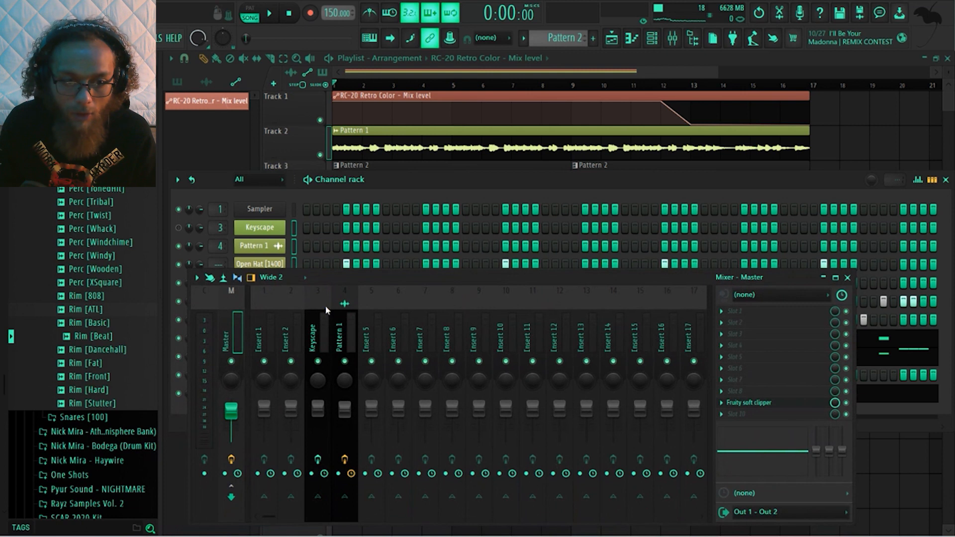
right_click(317, 307)
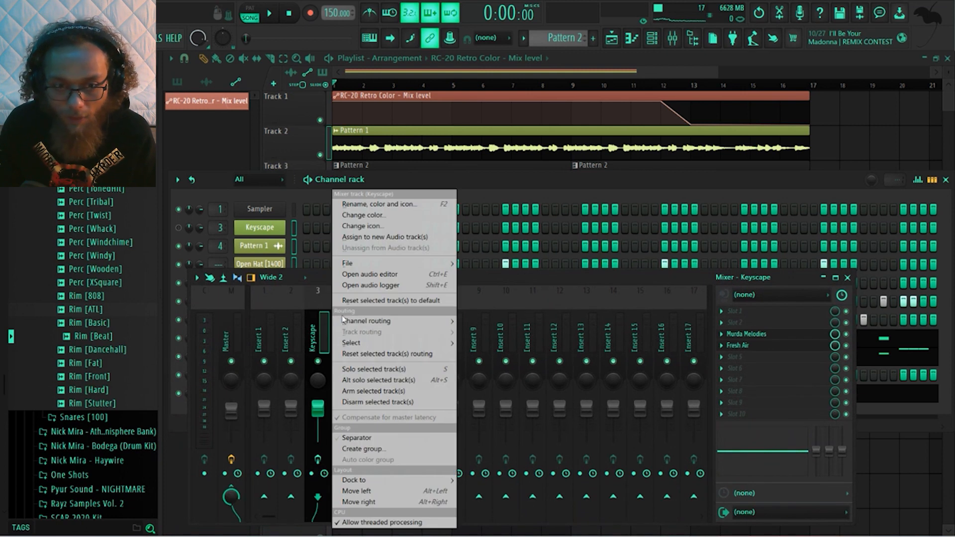
mouse_move(371, 322)
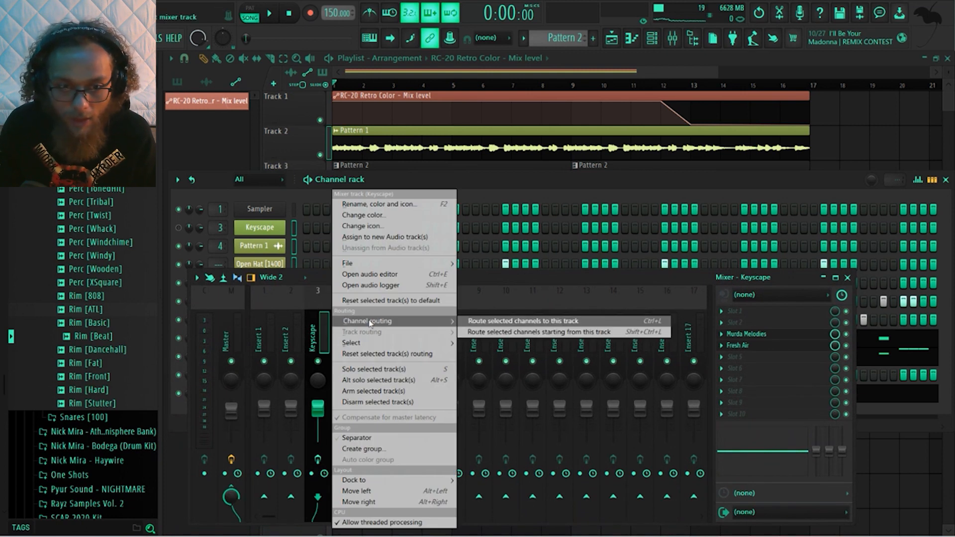
left_click(538, 333)
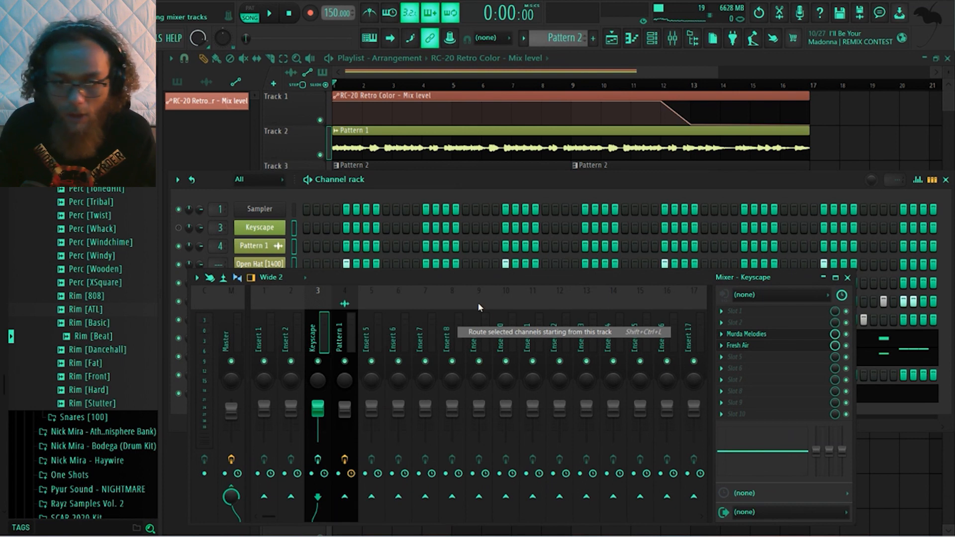
key("ctrl+l")
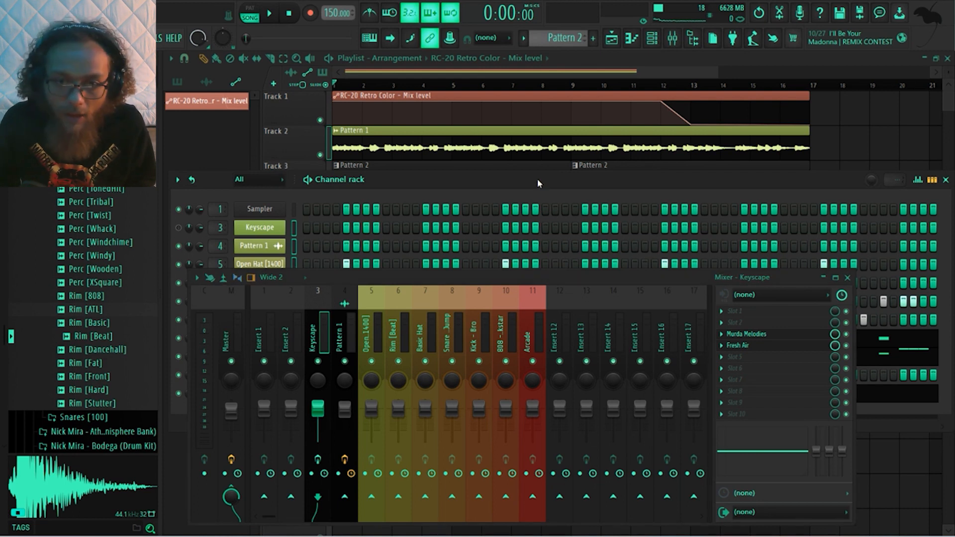
key("F9")
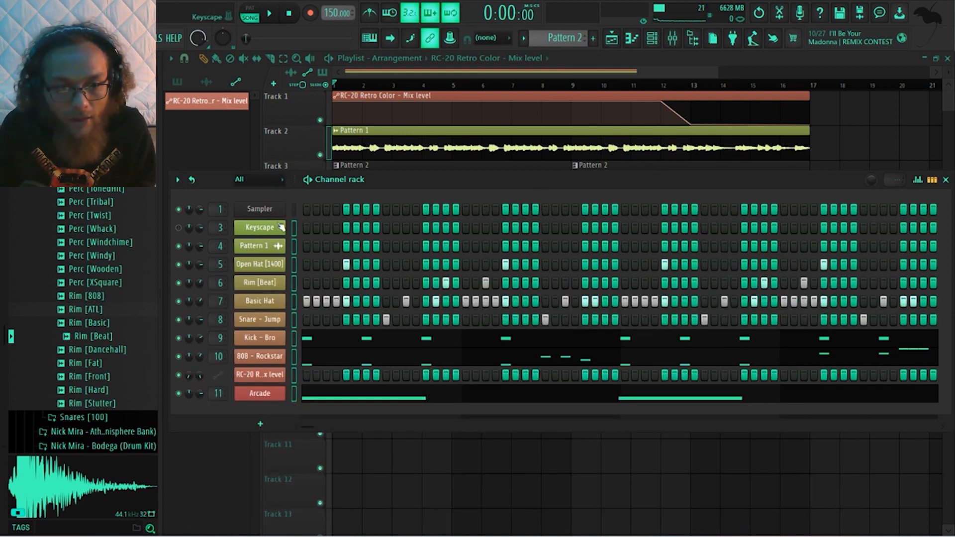
right_click(292, 228)
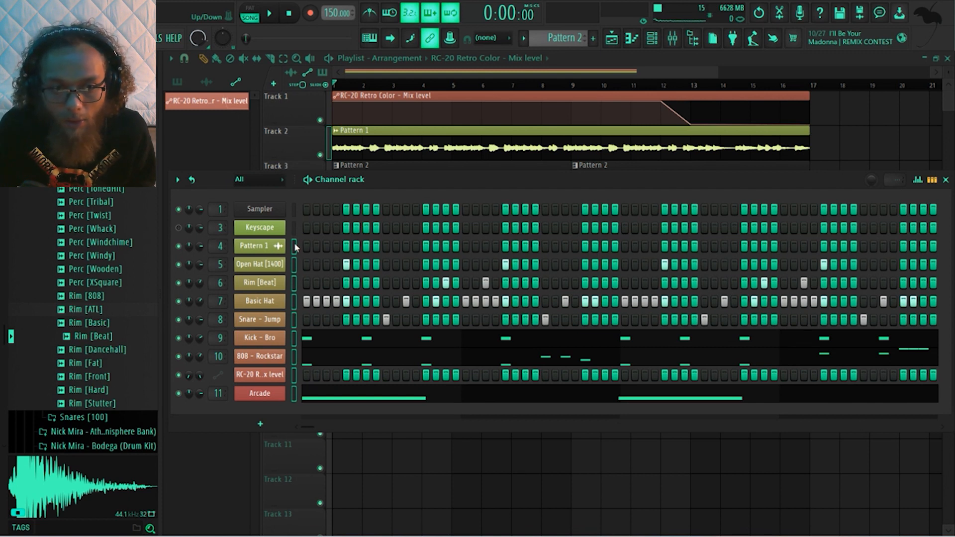
left_click(294, 245)
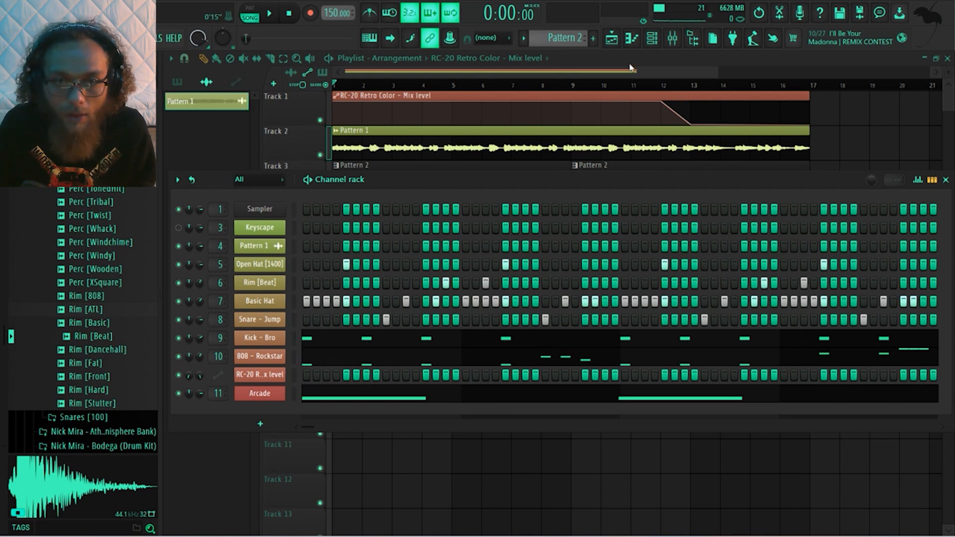
Delete both Pattern 2 clips from Track 3 of the playlist and split Pattern 2 by channel
key("F6")
right_click(551, 177)
right_click(722, 178)
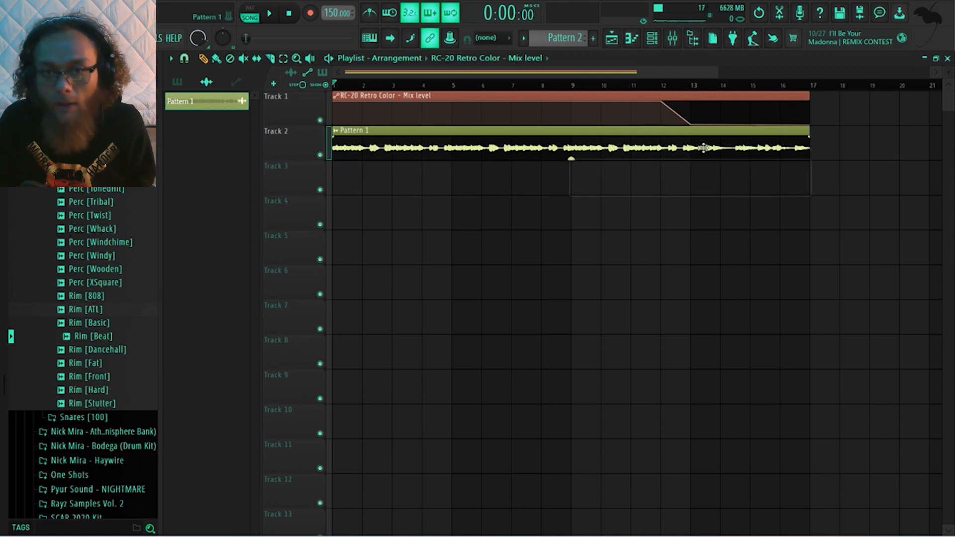
left_click(524, 39)
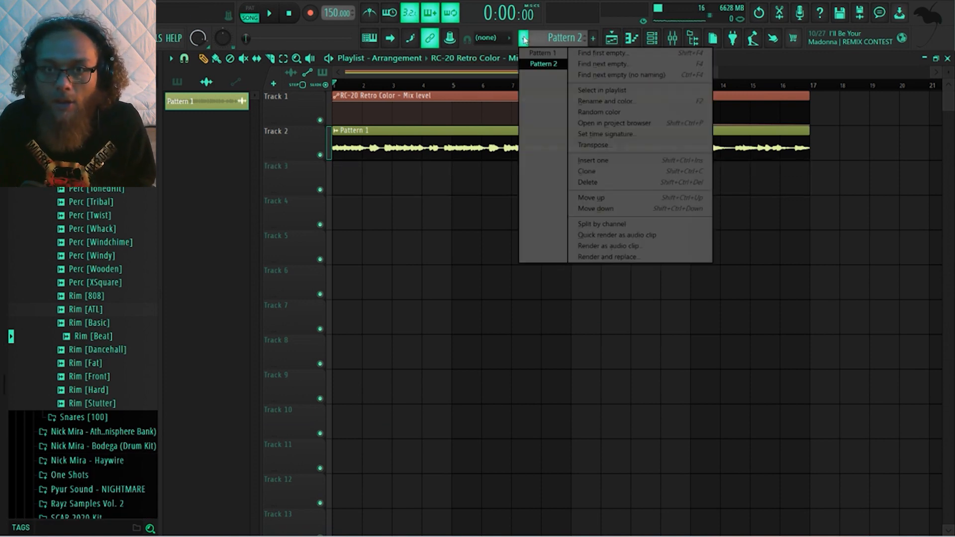
left_click(623, 224)
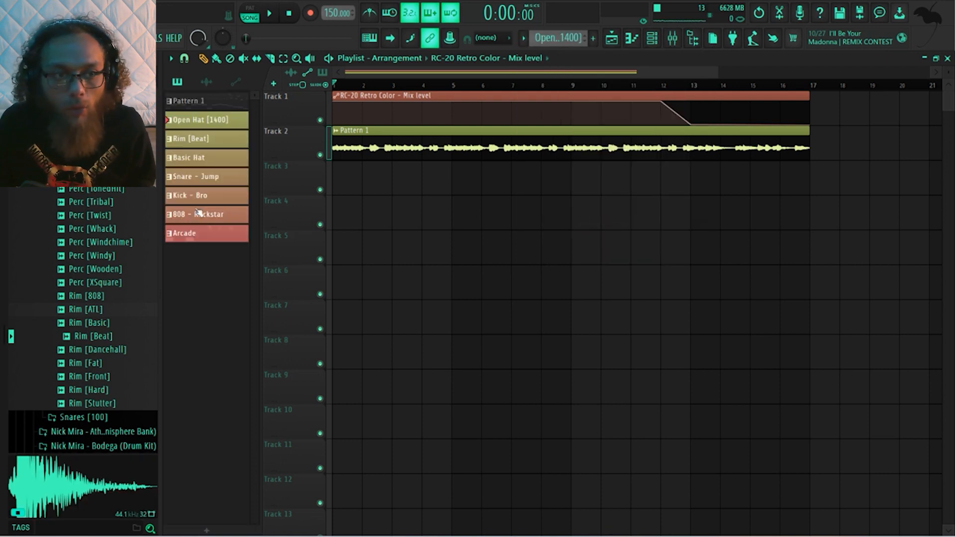
Select the split patterns from Open Hat [1400] through Arcade and place them together at bar 1 on Tracks 3 to 9
left_click(223, 120)
left_click(222, 142)
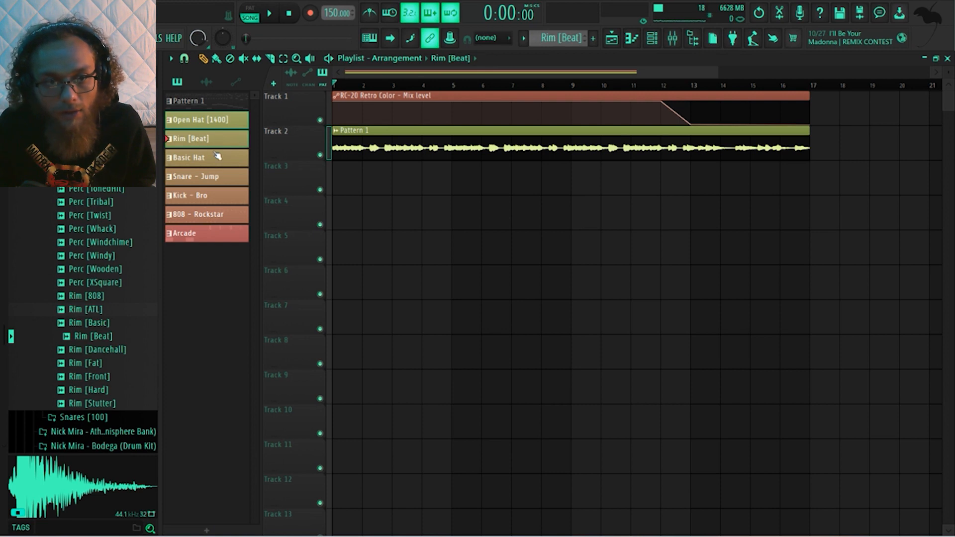
left_click(222, 198)
left_click(219, 217)
left_click(214, 235, "shift")
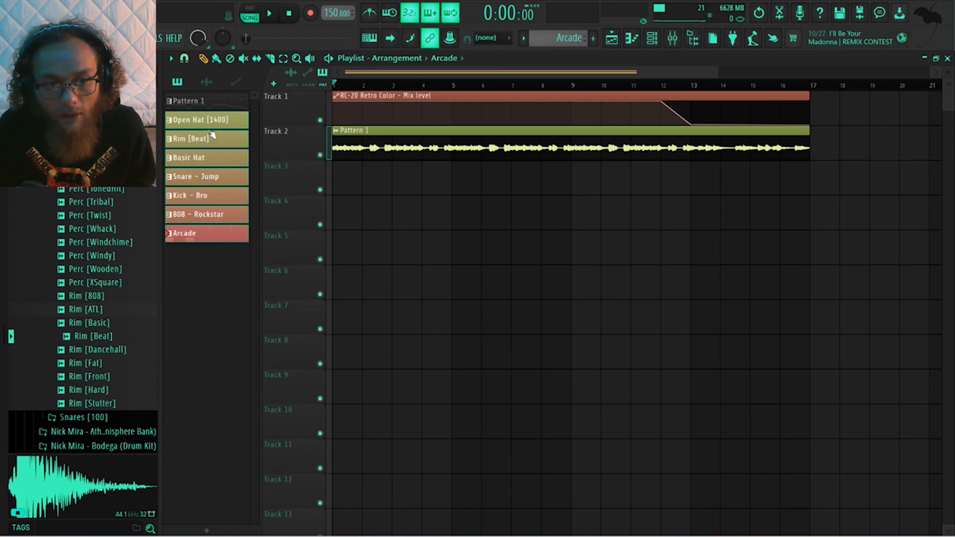
left_click_drag(213, 136, 349, 183)
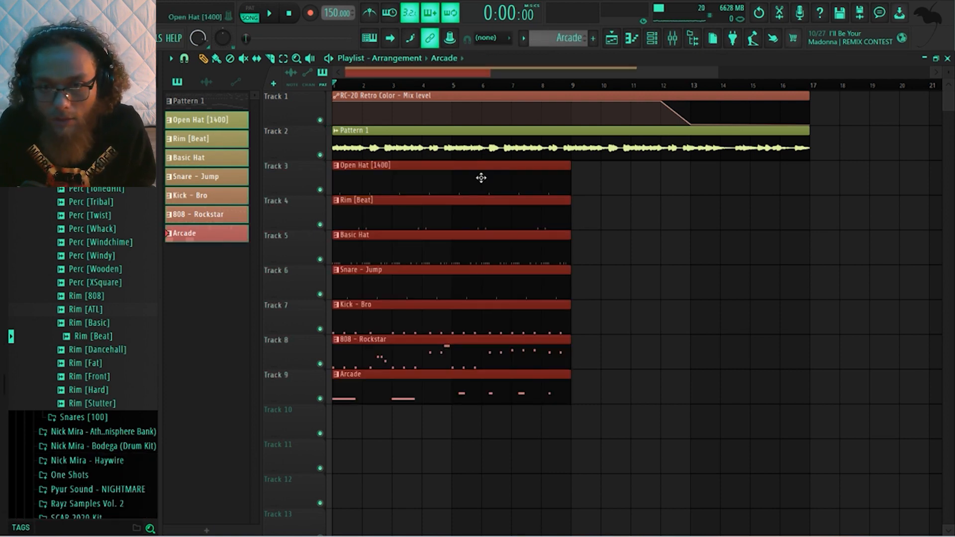
Duplicate the clips on Tracks 3 to 9 until they reach bar 33, and copy the Pattern 1 audio clip to bar 17
key("ctrl+b")
scroll(765, 194, "down", 2)
left_click_drag(756, 164, 375, 398)
key("ctrl+b")
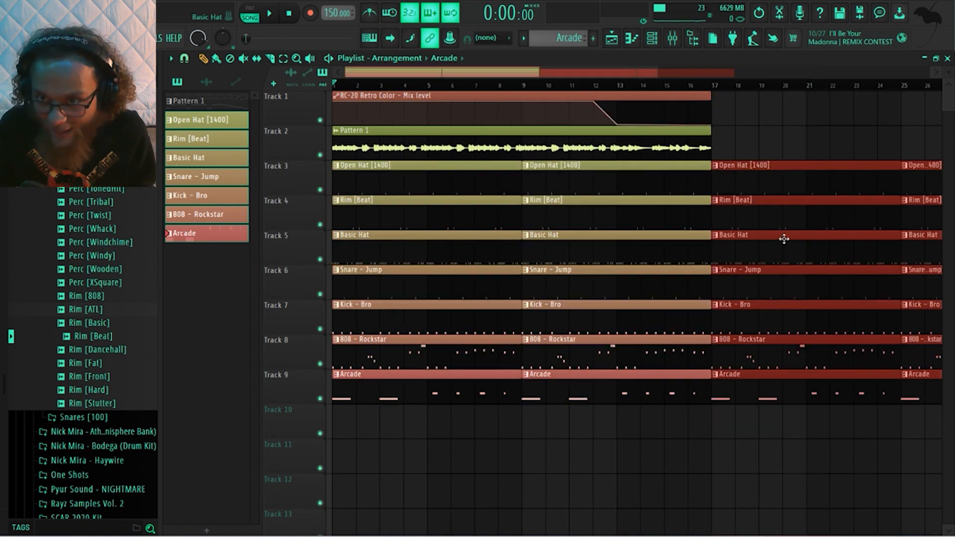
scroll(838, 159, "down", 1)
left_click_drag(553, 144, 899, 159)
scroll(770, 101, "down", 1)
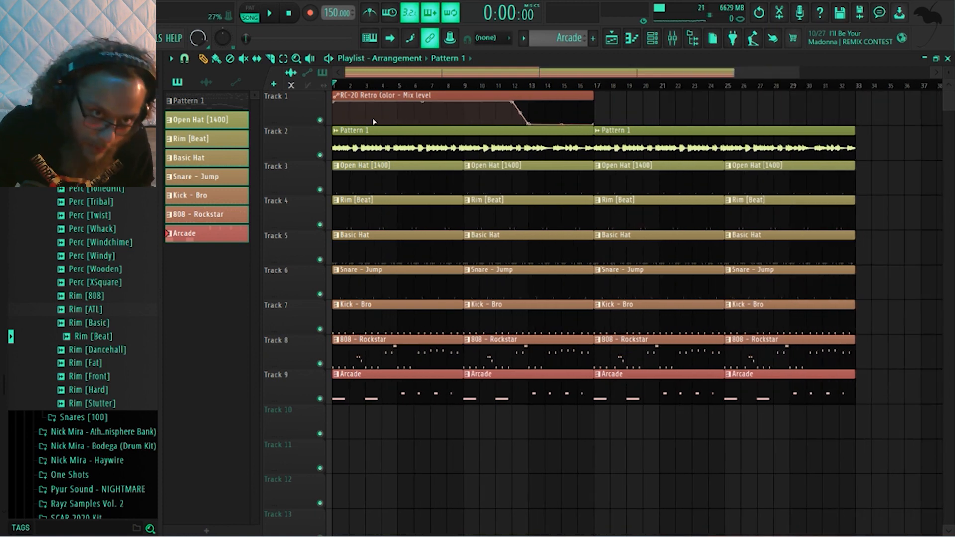
Lower the start point of the RC-20 Mix level automation to zero so it ramps up toward bar 12
left_click_drag(333, 102, 334, 125)
left_click_drag(421, 113, 420, 115)
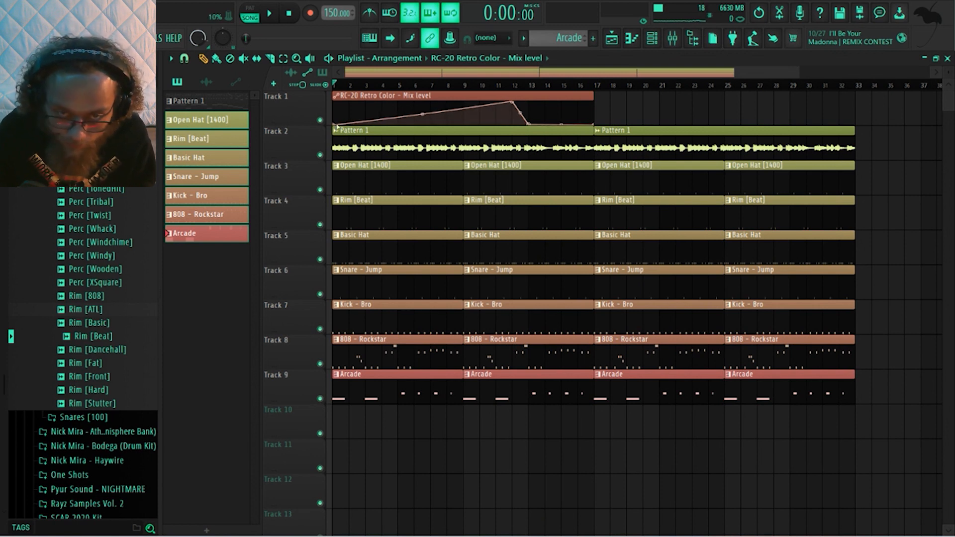
Delete the first open hat, rim, hat, snare, kick and 808 clips, and trim the first Arcade clip to start at bar 2
right_click(387, 186)
right_click(388, 214)
right_click(390, 248)
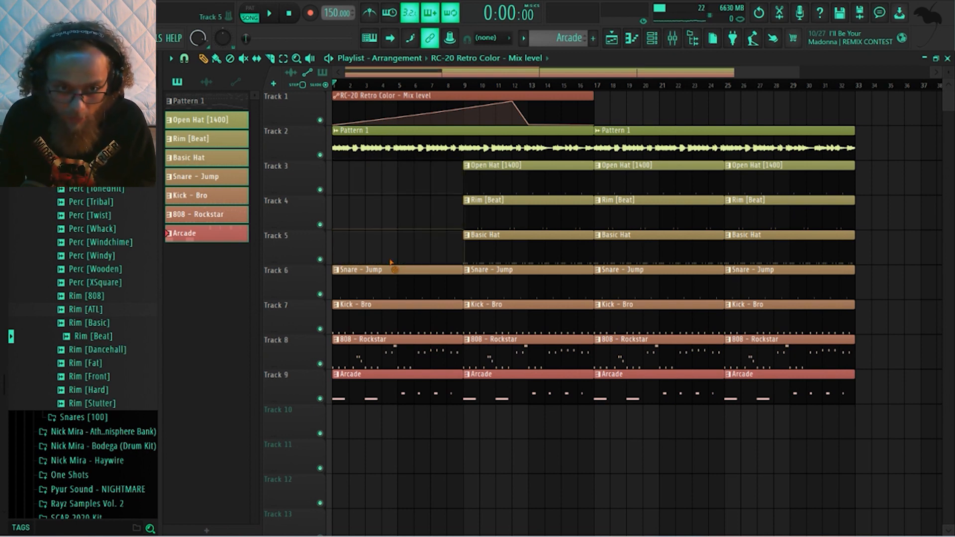
right_click(390, 284)
right_click(391, 316)
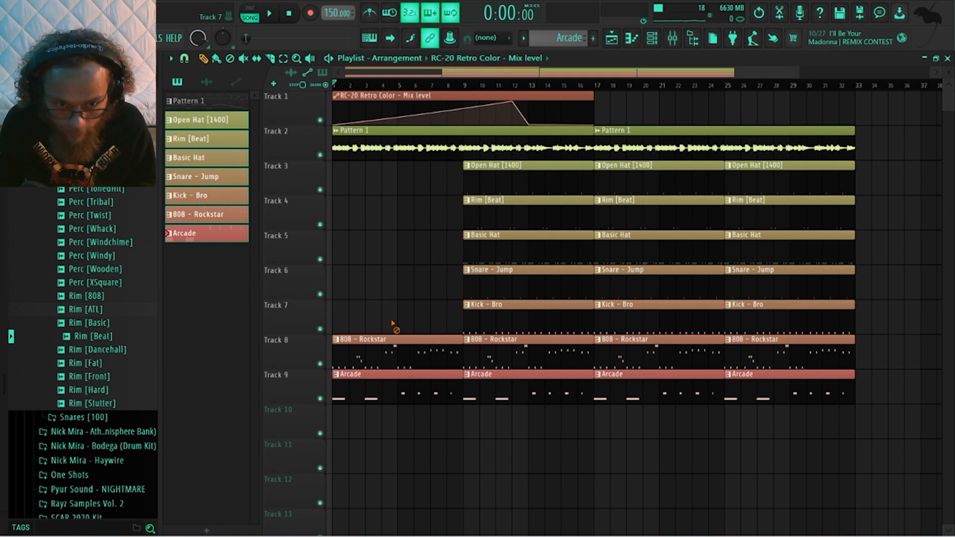
right_click(393, 349)
mouse_move(336, 391)
left_mouse_down()
mouse_move(352, 391)
mouse_move(302, 394)
mouse_move(347, 391)
left_mouse_up()
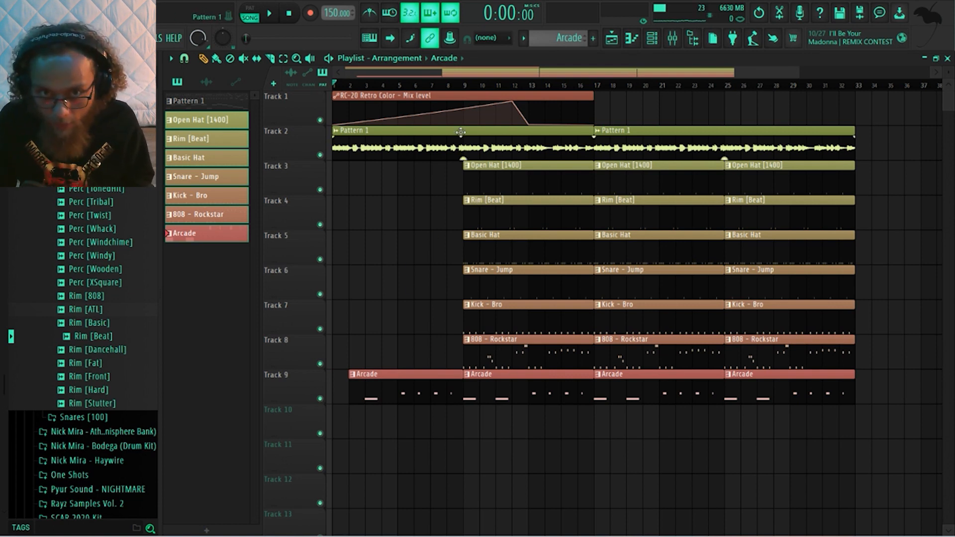
Add RC-20 automation points near bars 8 and 9, and delete the 808, kick, snare, basic hat and open hat clips starting at bar 9
right_click(446, 116)
right_click(462, 108)
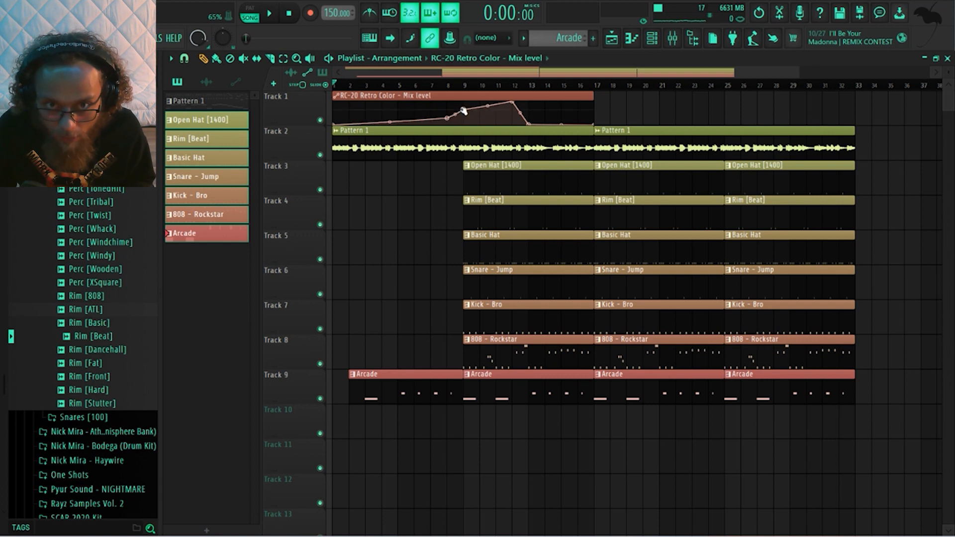
right_click(486, 347)
right_click(490, 315)
right_click(493, 281)
right_click(495, 246)
right_click(508, 182)
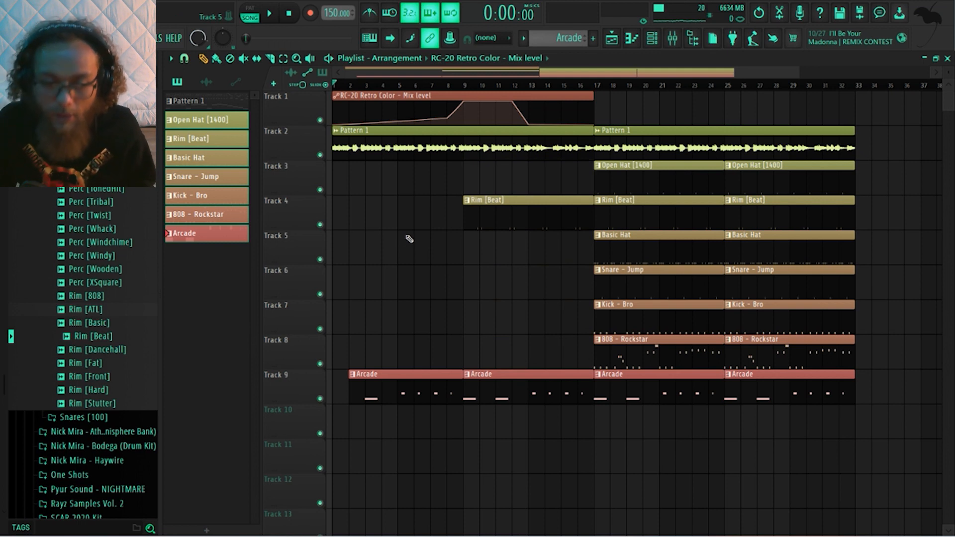
Play the arrangement and extend the RC-20 Mix level automation clip to bar 33
key("space")
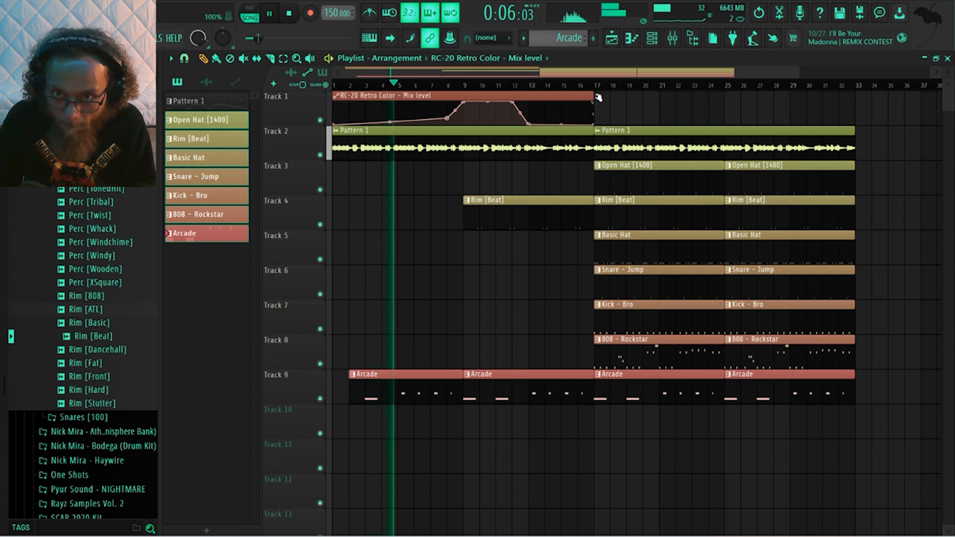
left_click_drag(597, 99, 858, 98)
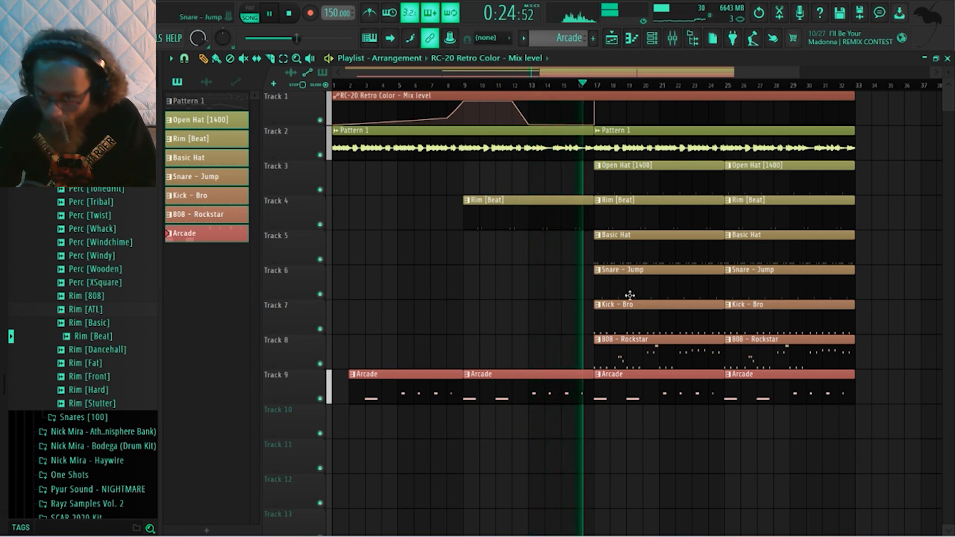
key("space")
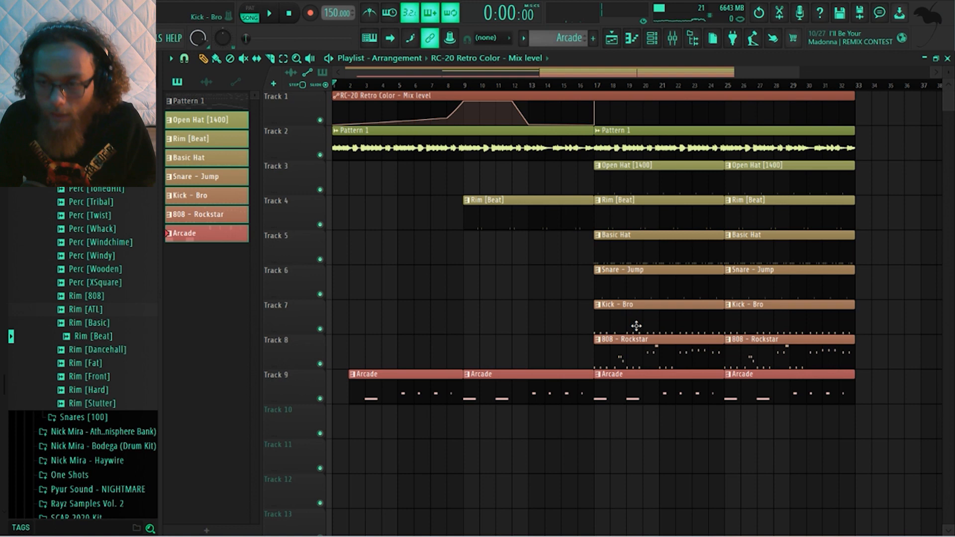
Place an 808 - Rockstar clip at the start of Track 11 and shorten it to one bar
left_click(622, 362)
mouse_move(395, 470)
left_mouse_down()
mouse_move(381, 460)
mouse_move(337, 465)
left_mouse_up()
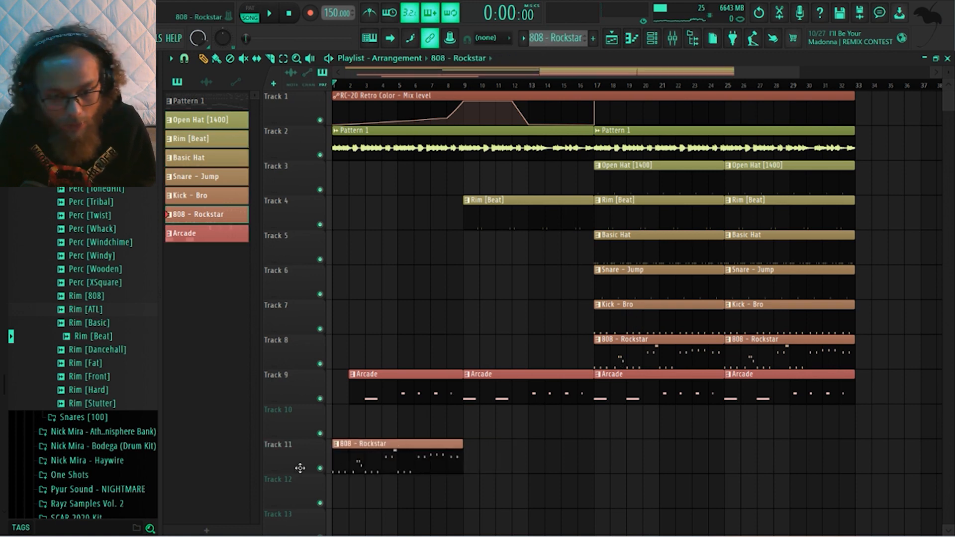
left_click_drag(462, 457, 350, 475)
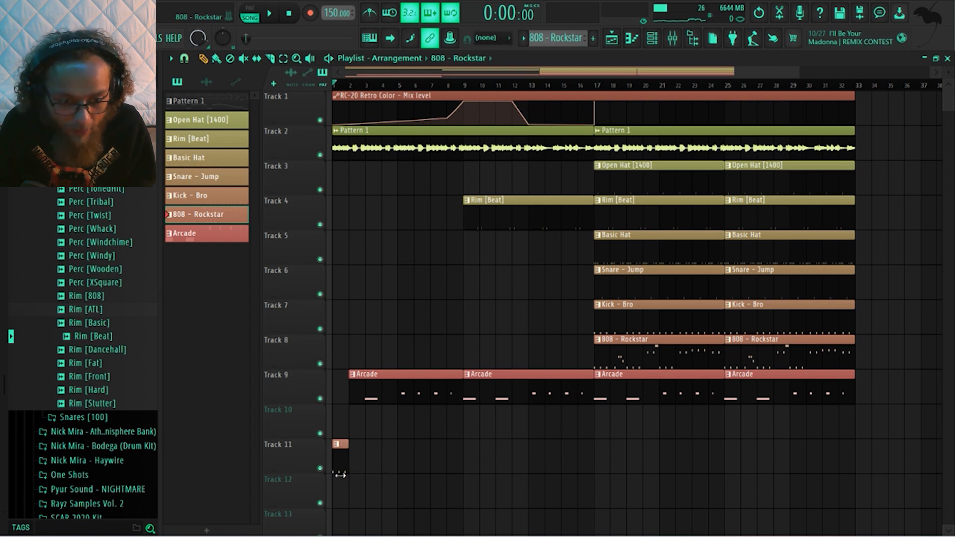
Consolidate Track 11 into an audio clip from the track start
right_click(312, 455)
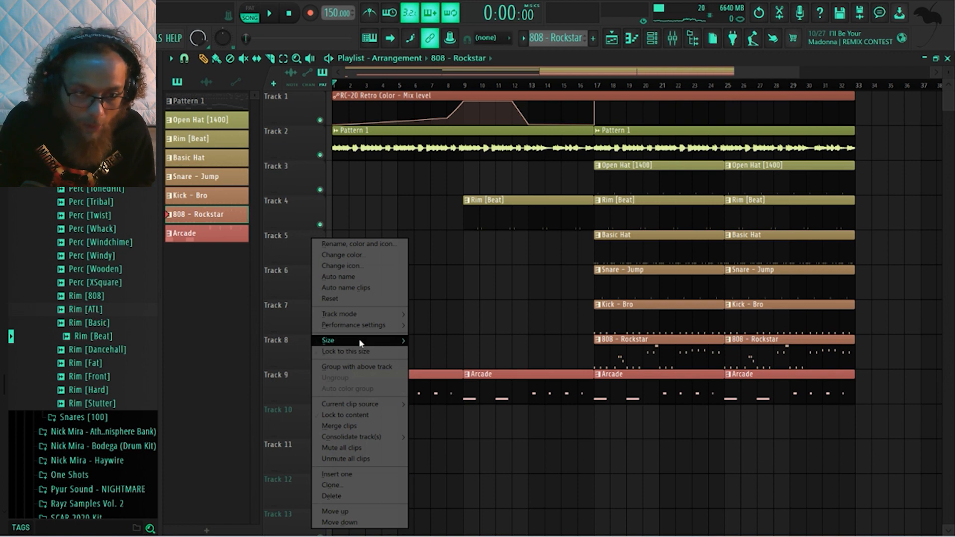
mouse_move(358, 437)
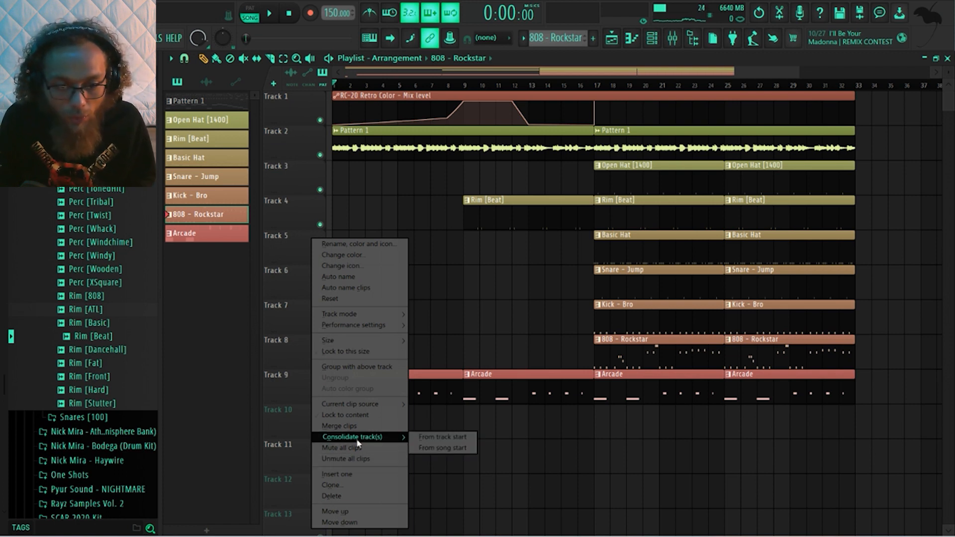
left_click(454, 437)
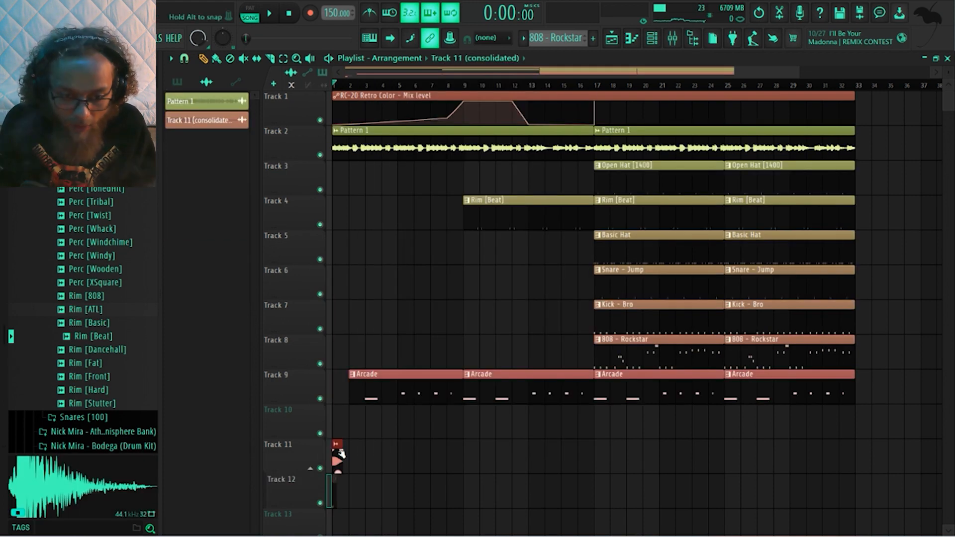
Move the consolidated Track 11 audio clip to bar 16, ending at bar 17, and play the arrangement
left_click(338, 445)
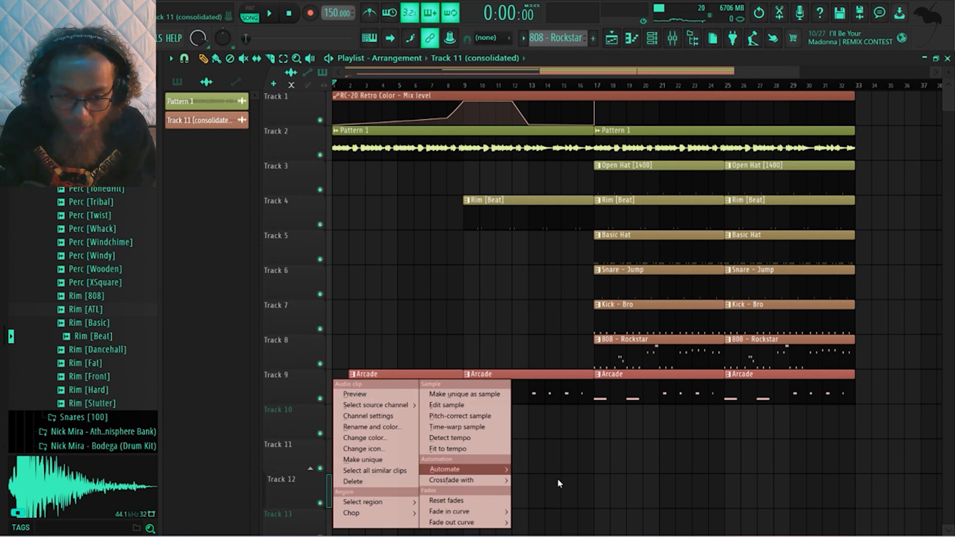
left_click(570, 477)
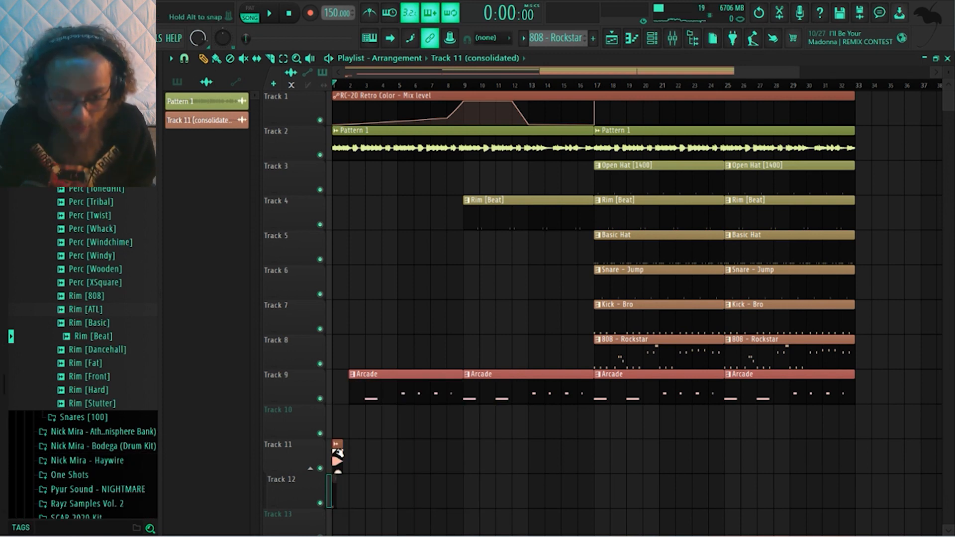
left_click_drag(341, 452, 596, 451)
key("space")
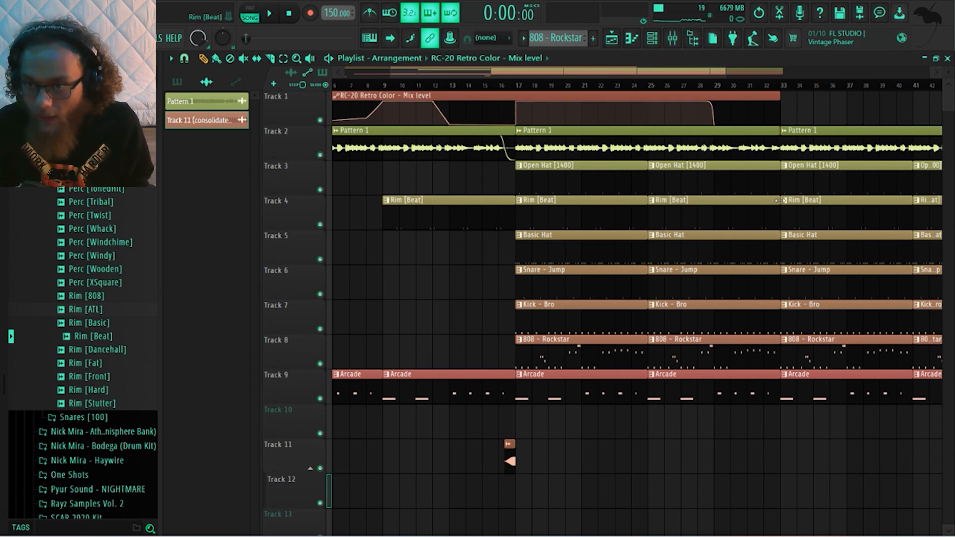
Shorten the bar 25 open hat and rim clips to end at bar 29, and extend the open hat clip back to bar 33
left_click_drag(775, 173, 711, 175)
left_click_drag(775, 212, 707, 223)
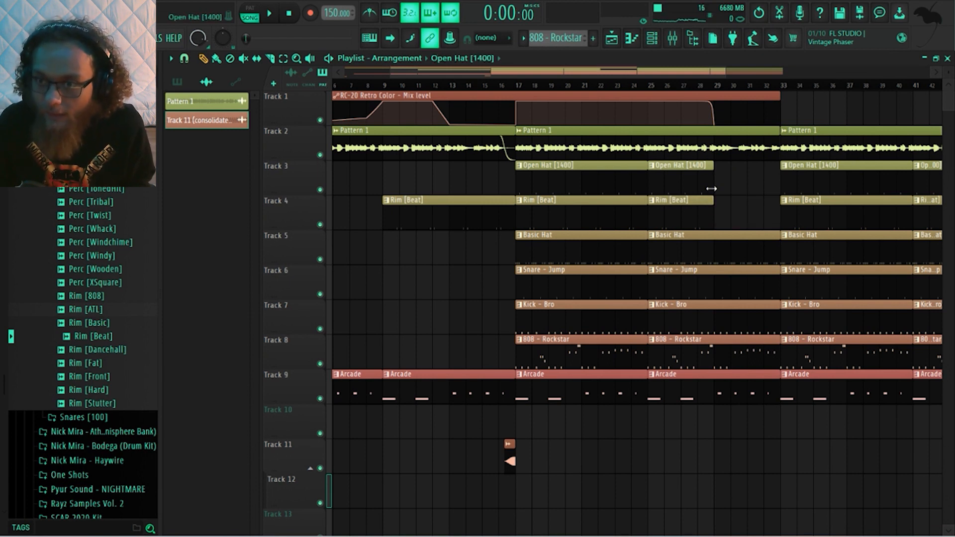
left_click_drag(711, 189, 796, 187)
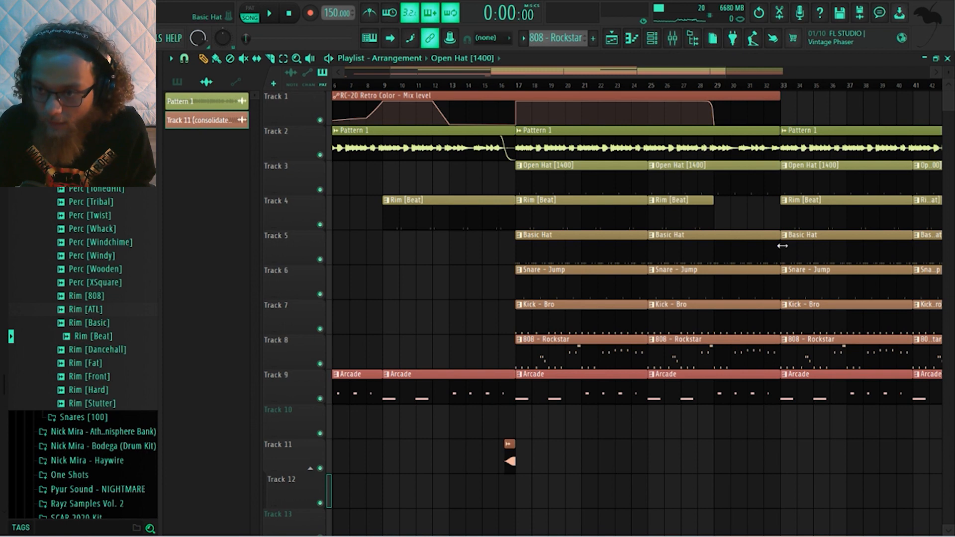
Shorten the basic hat, snare, kick, 808 and Arcade clips starting at bar 25 so they end at bar 29
left_click_drag(779, 248, 725, 257)
left_click_drag(775, 278, 720, 291)
left_click_drag(783, 316, 730, 327)
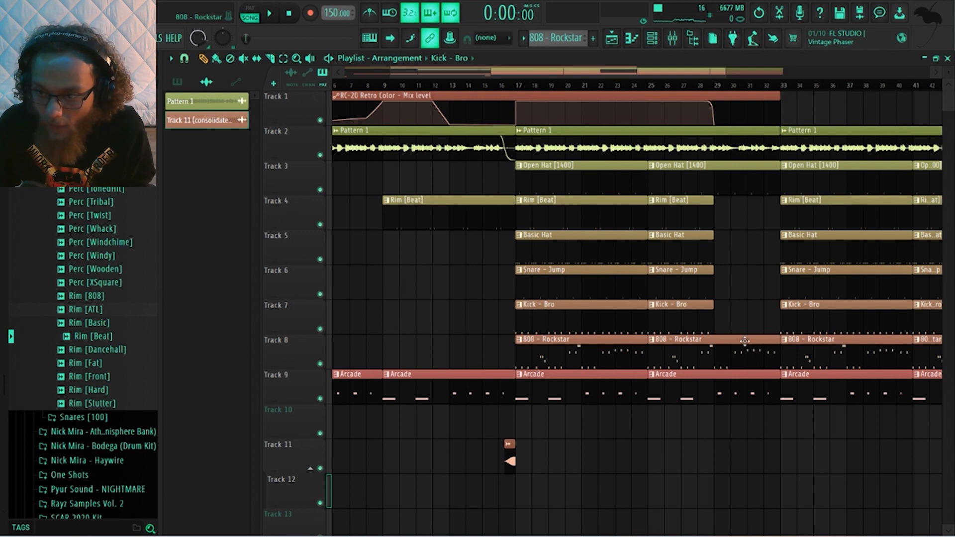
left_click_drag(776, 350, 726, 356)
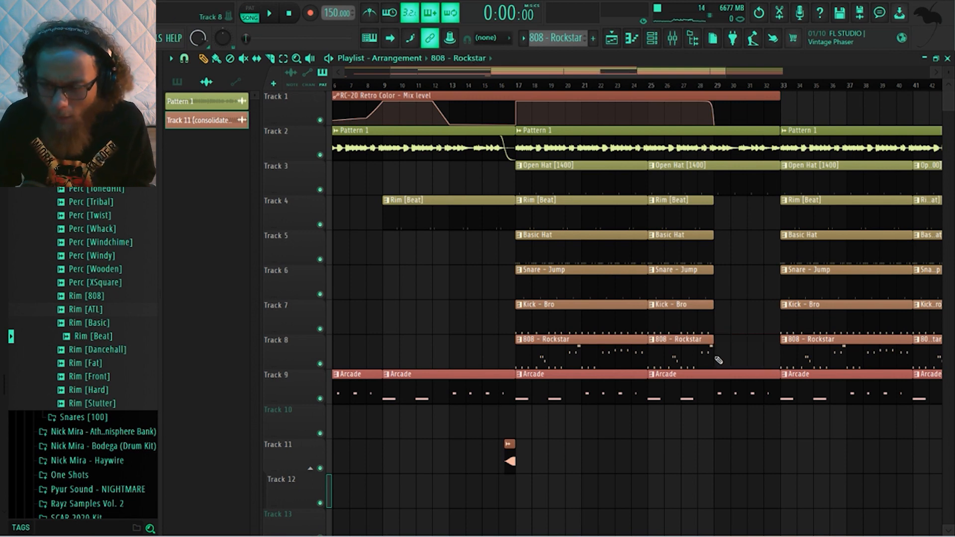
left_click_drag(778, 387, 737, 398)
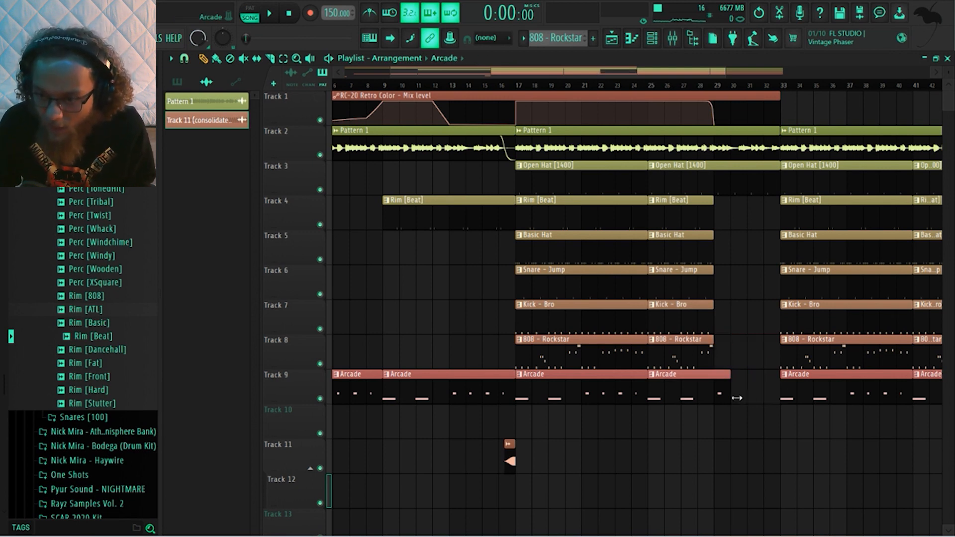
Delete the Basic Hat clips starting at bars 33 and 41
scroll(768, 426, "down", 3)
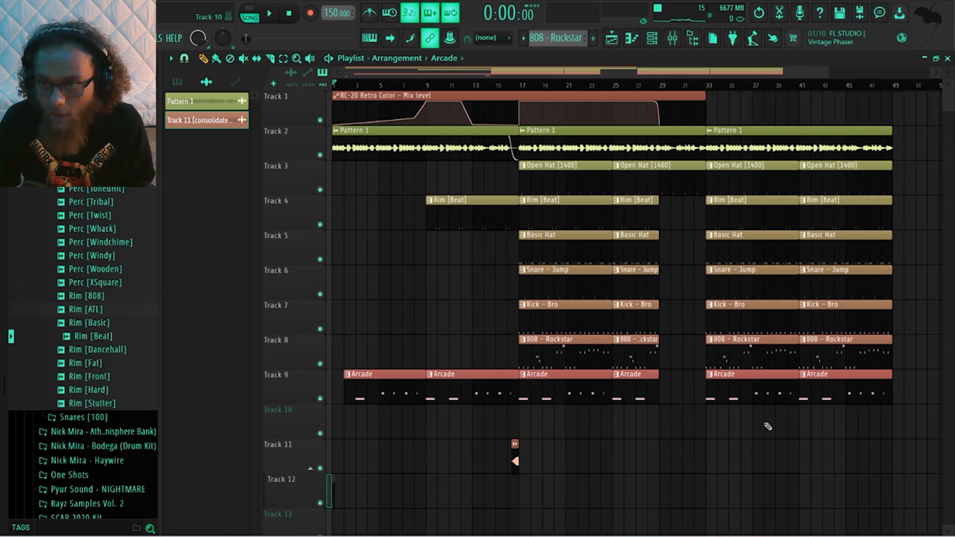
right_click(731, 247)
right_click(821, 258)
Duplicate the clips between bars 33 and 49 to bar 49 and set the playhead at bar 49
left_click_drag(700, 116, 812, 383)
left_click_drag(709, 134, 882, 140, "shift")
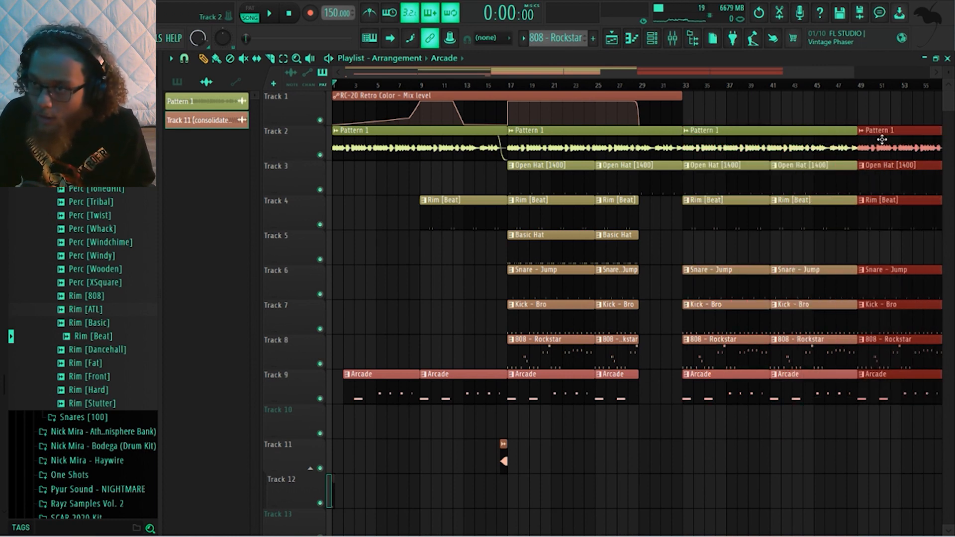
scroll(884, 116, "down", 2)
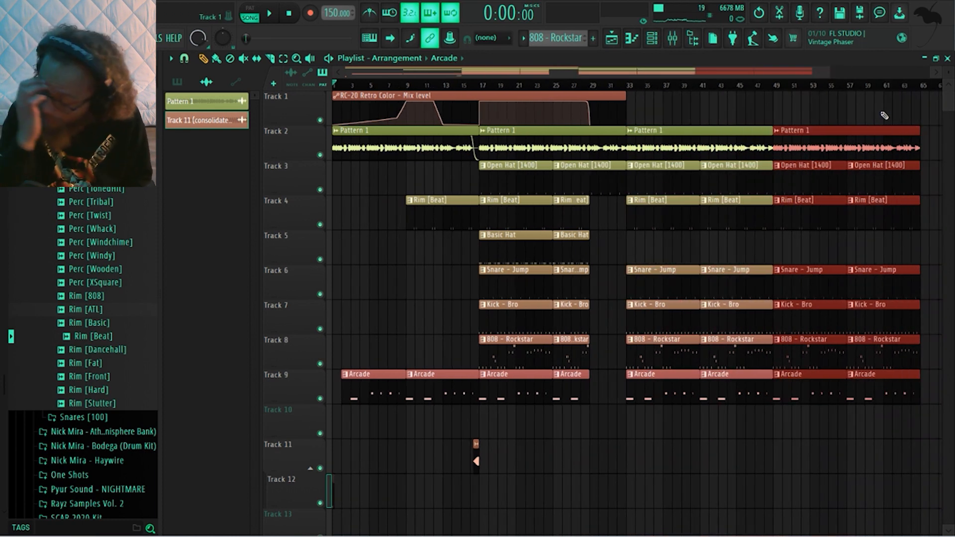
left_click(766, 87)
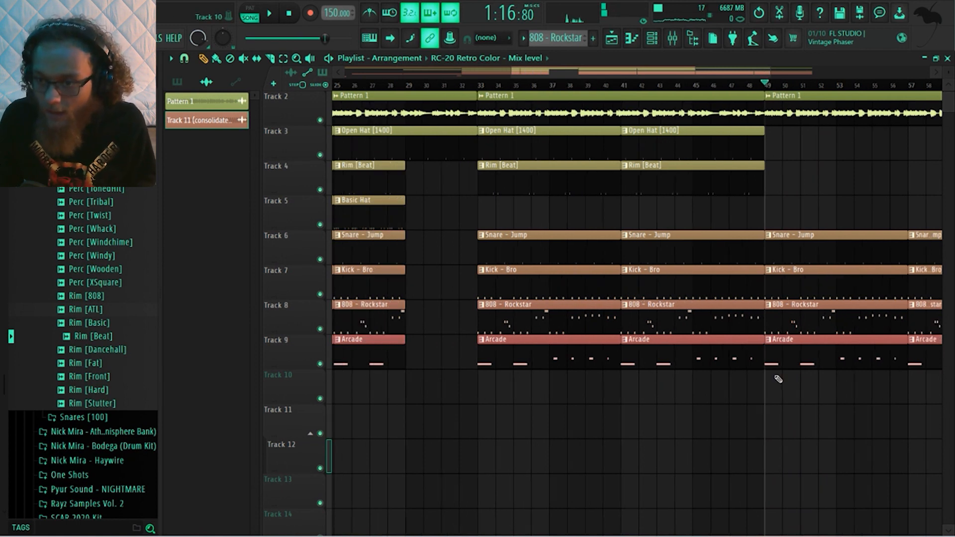
Make the Kick - Bro and 808 - Rockstar clips starting at bar 49 unique
scroll(778, 378, "up", 1)
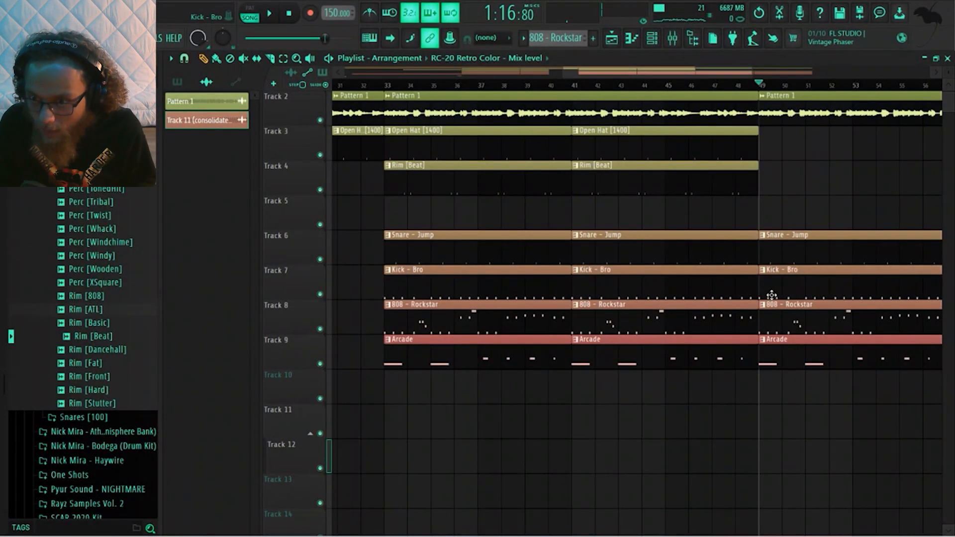
left_click(762, 270)
left_click(793, 346)
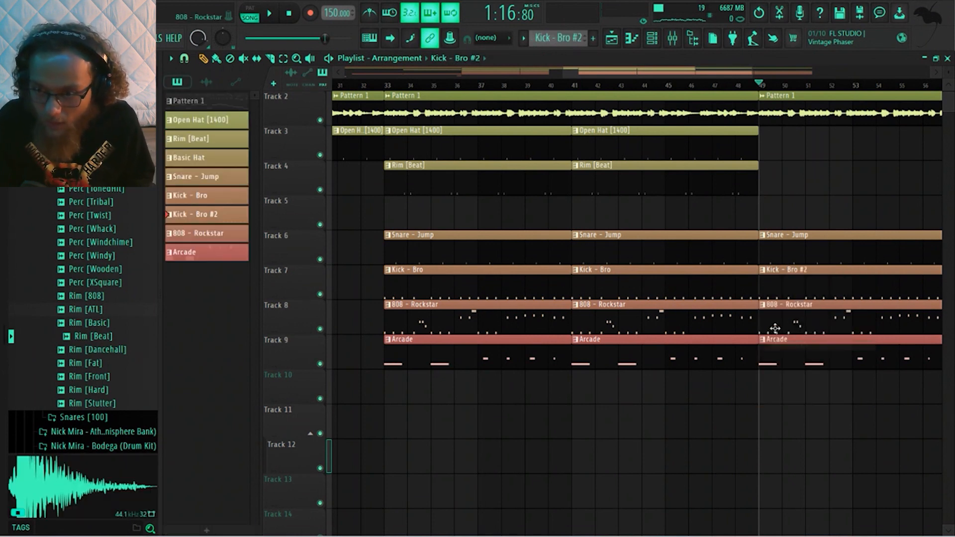
left_click(764, 304)
left_click(798, 379)
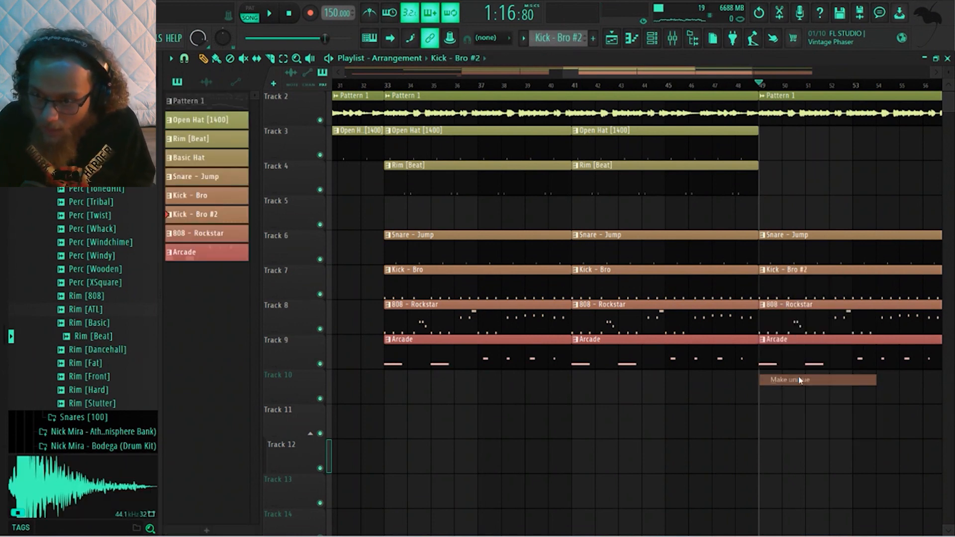
Delete the second kick note in bars 1, 3, 5 and 7 of the Kick - Bro #2 pattern and return to the playlist
double_click(782, 279)
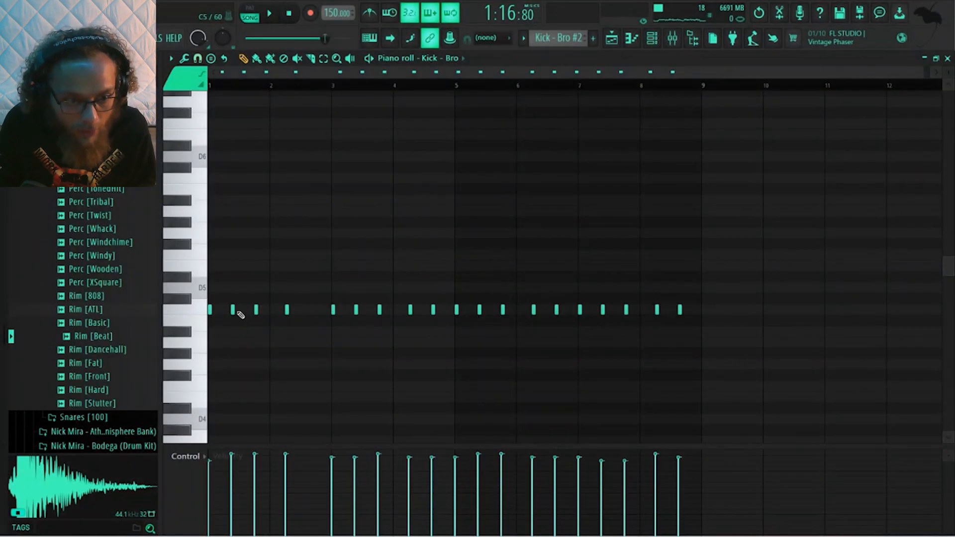
right_click(233, 310)
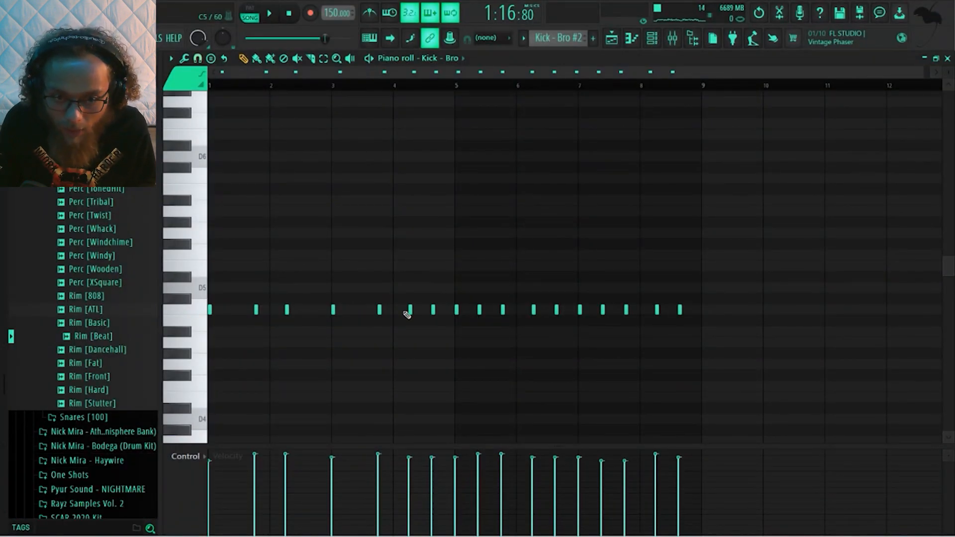
right_click(479, 311)
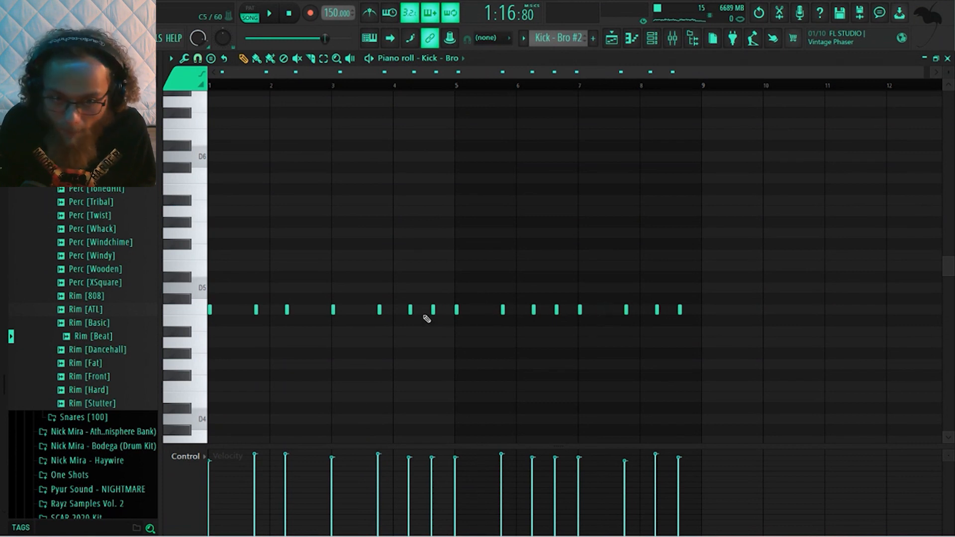
left_click(613, 43)
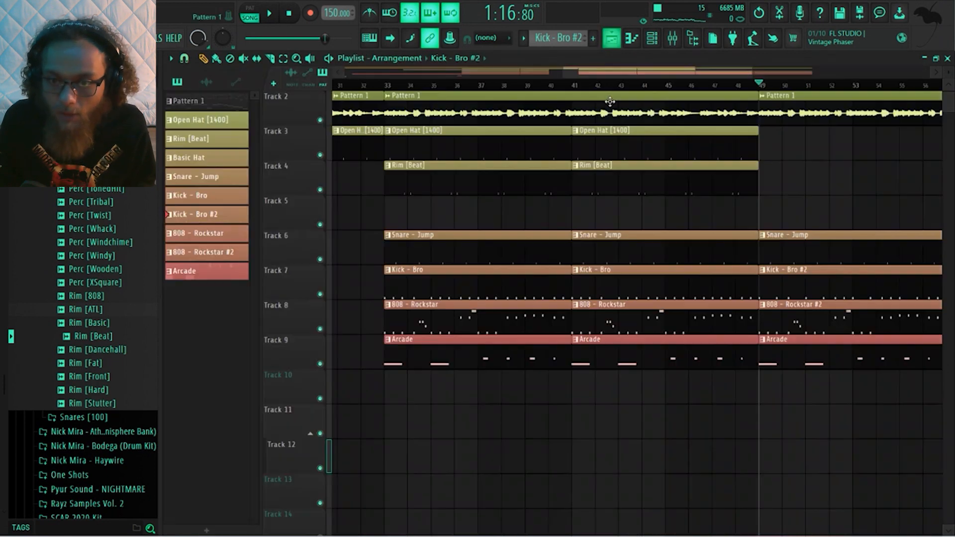
Delete the second 808 note in bars 1, 3, 5 and 7 of the 808 - Rockstar #2 pattern and return to the playlist
double_click(797, 324)
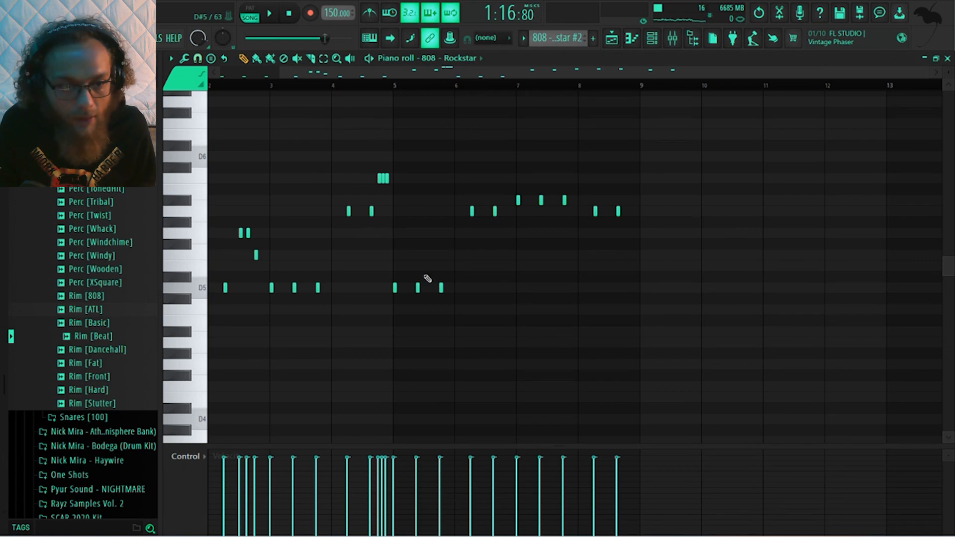
middle_click(374, 171)
left_click(374, 171)
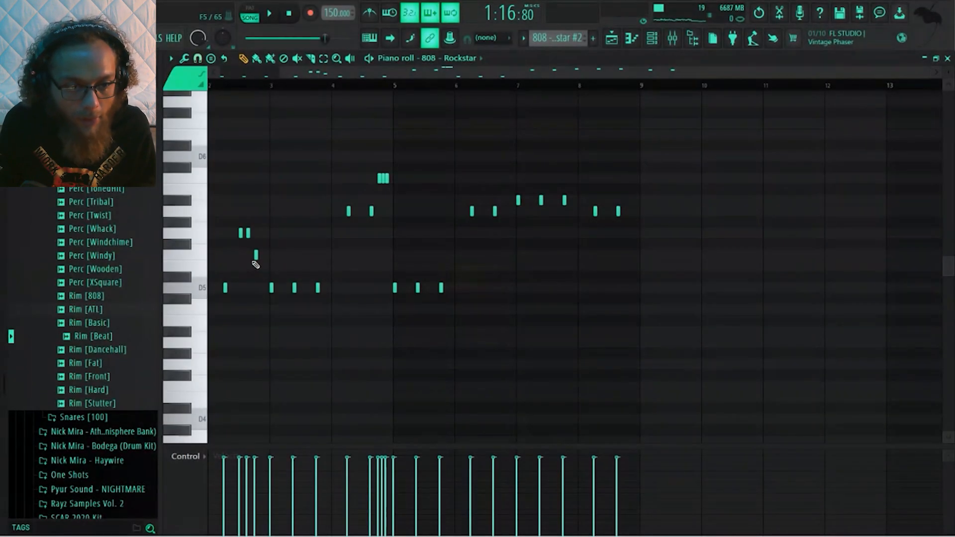
scroll(252, 308, "down", 1)
scroll(253, 308, "up", 2)
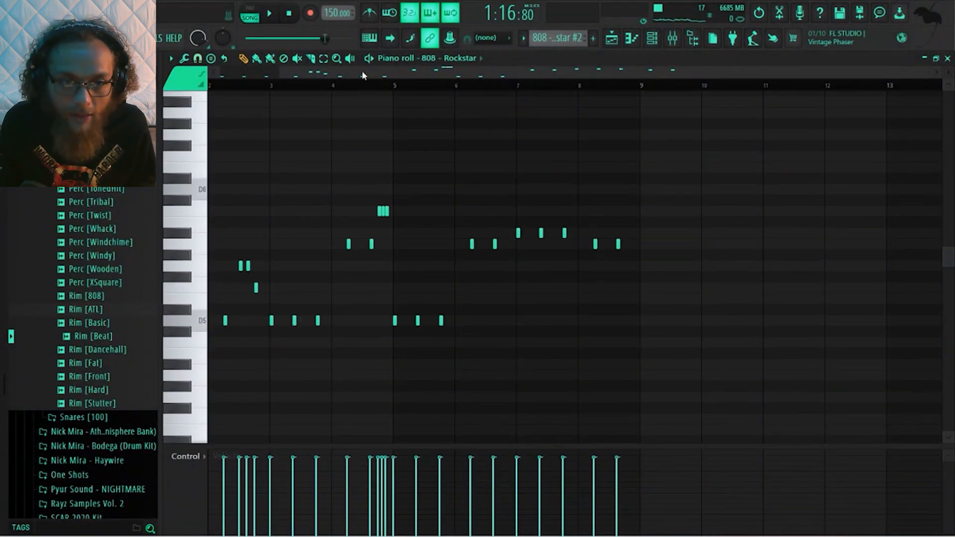
left_click_drag(362, 71, 185, 59)
scroll(405, 214, "down", 2)
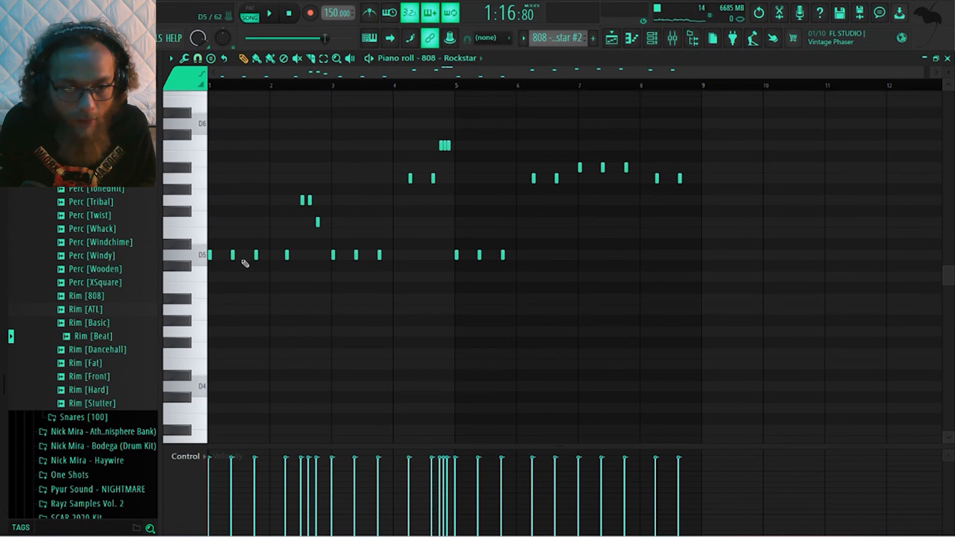
left_click(237, 255)
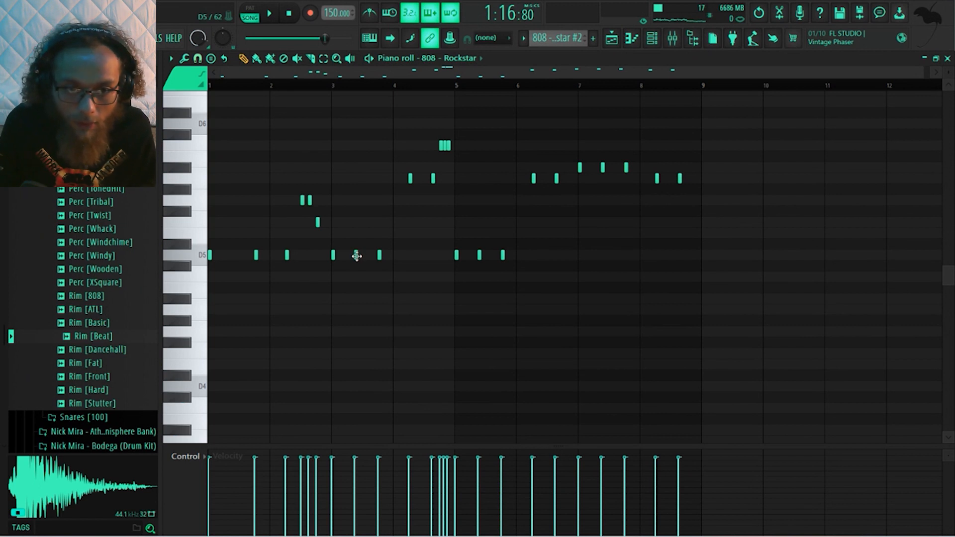
right_click(356, 256)
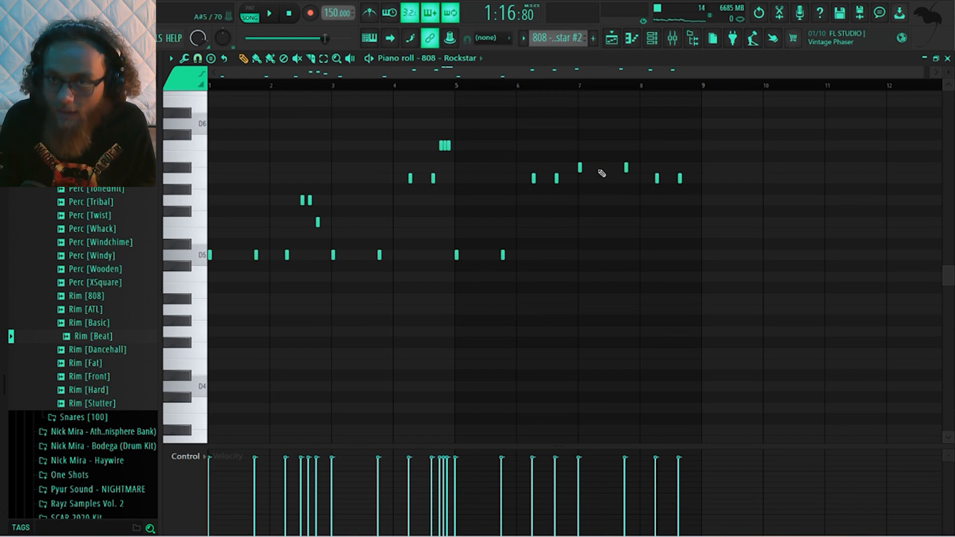
left_click(612, 38)
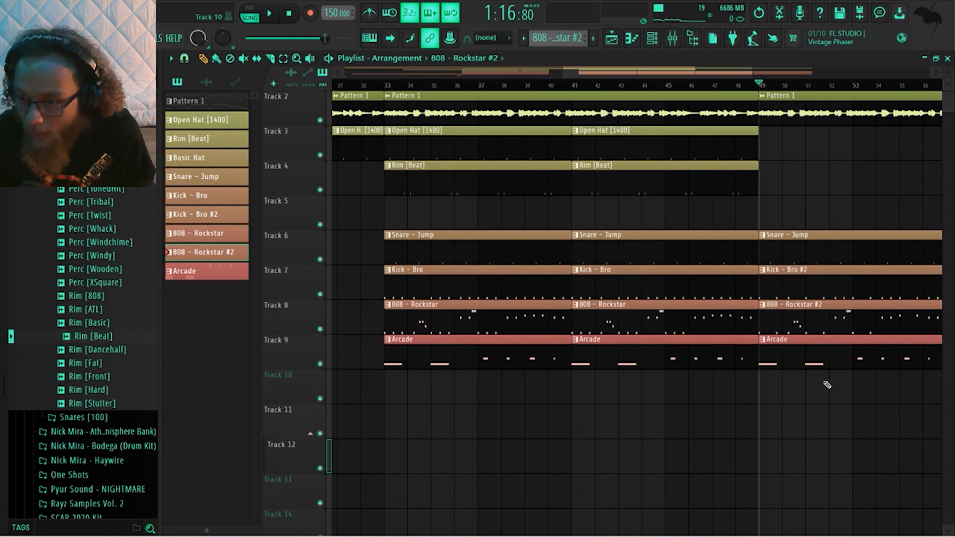
Play the arrangement from bar 49 through the reduced kick and 808 section, then stop playback
middle_click(802, 410)
left_click(803, 410)
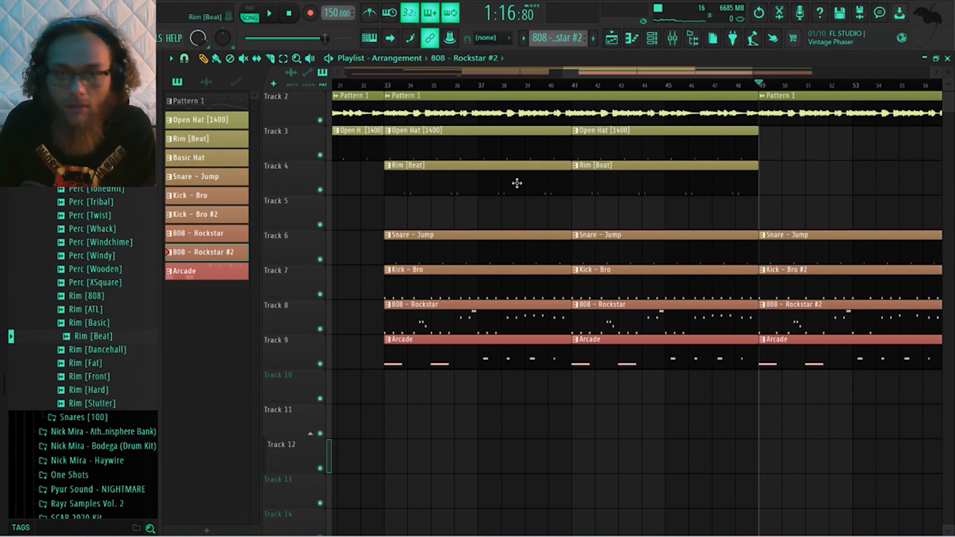
left_click_drag(577, 73, 675, 74)
key("space")
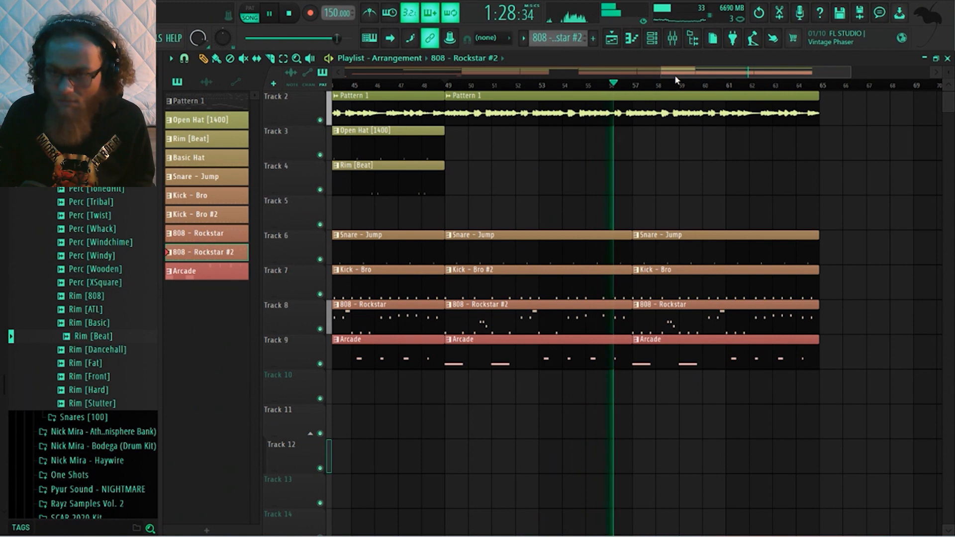
key("space")
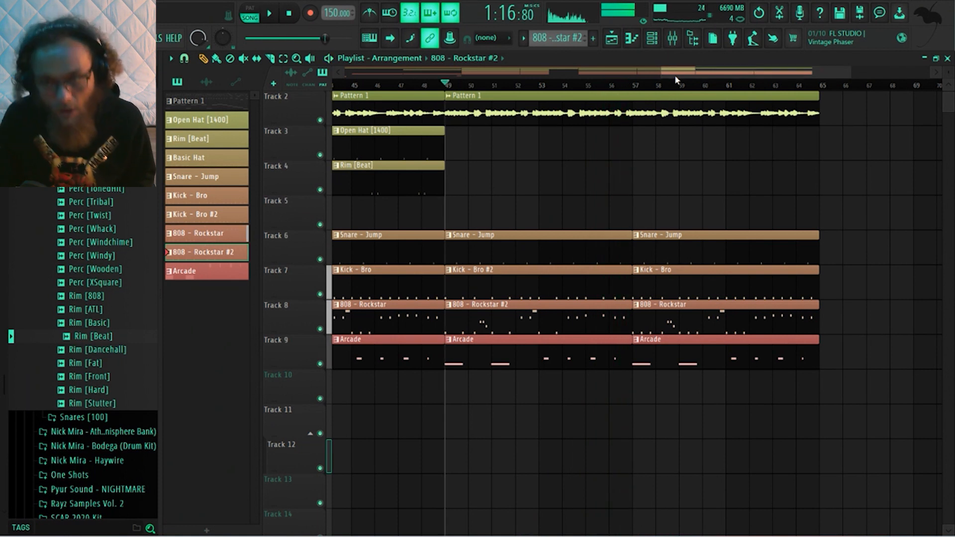
Open the 808 - Rockstar #2 pattern in the piano roll and set its snap to Step
double_click(603, 324)
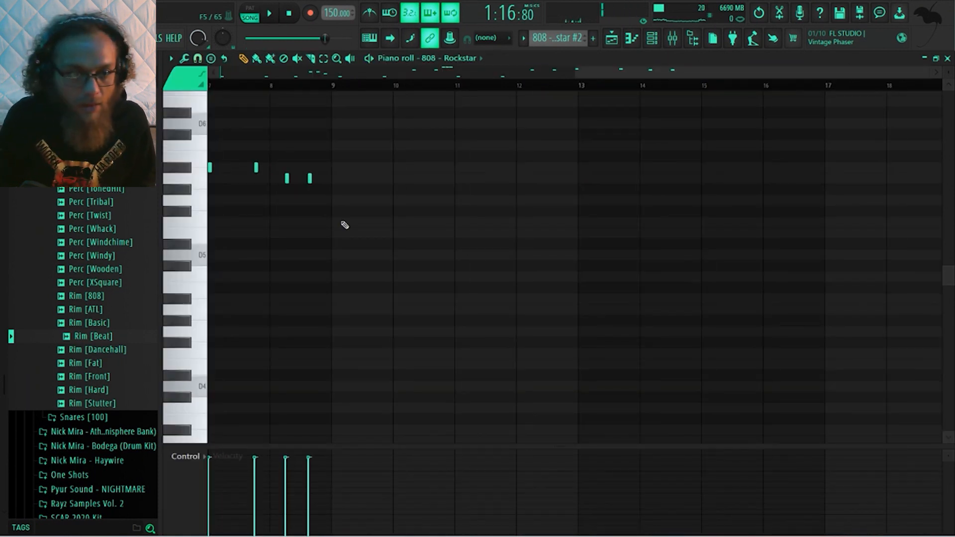
left_click(198, 58)
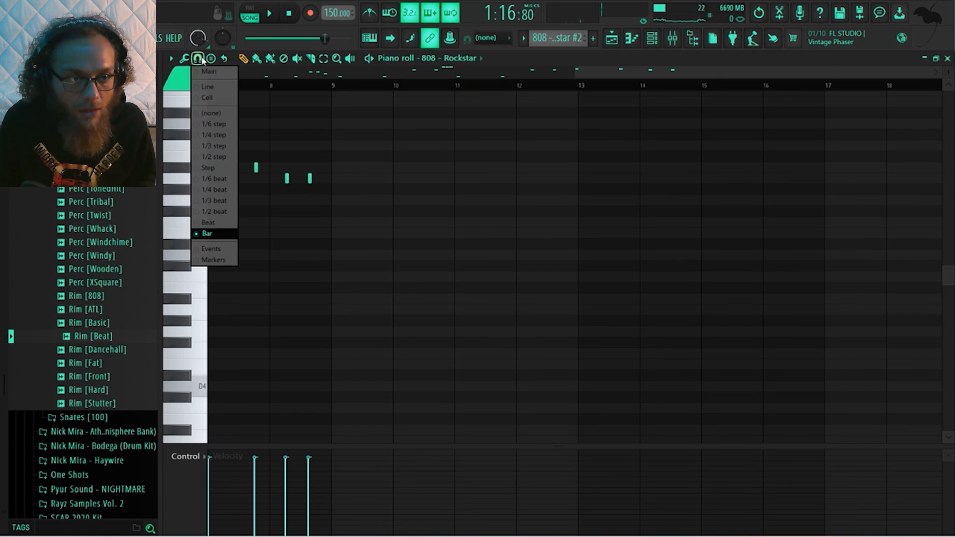
left_click(215, 168)
scroll(343, 191, "up", 3)
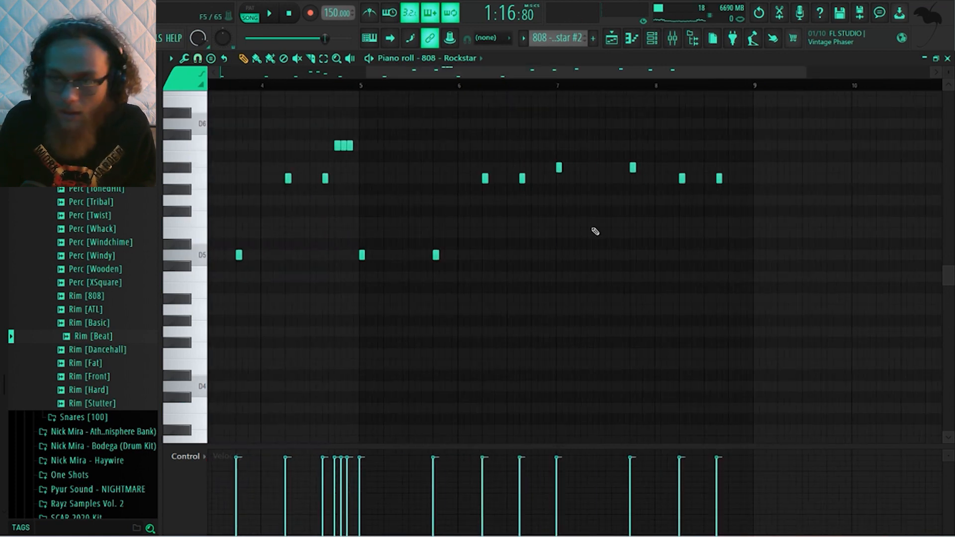
scroll(752, 178, "up", 1)
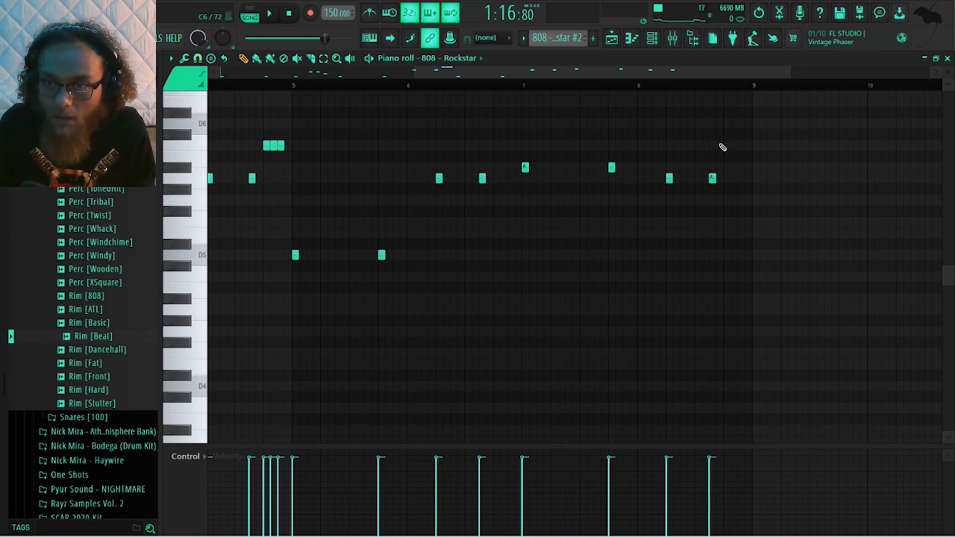
Add a C6 note on the fourth beat of bar 8, matching the length of the C6 notes at the end of bar 4
left_click(717, 145)
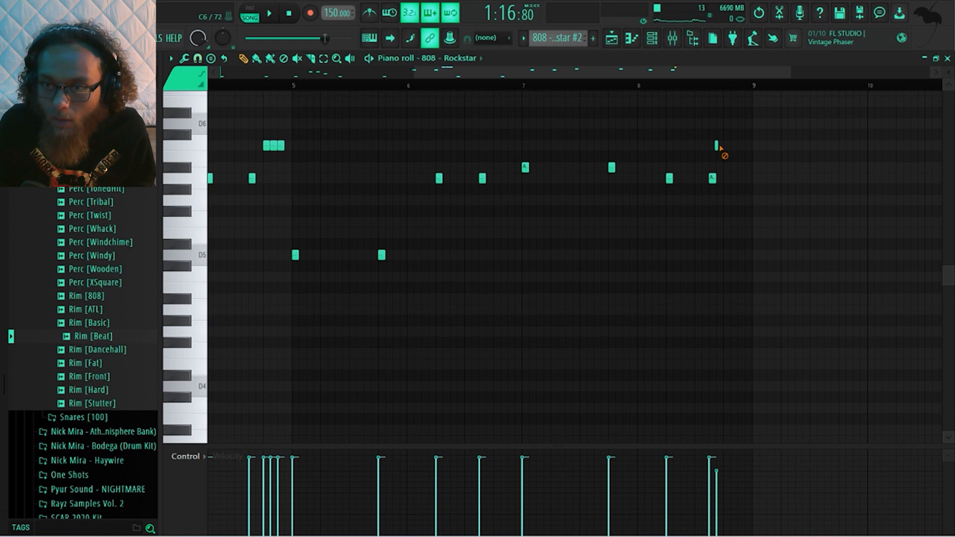
right_click(718, 145)
left_click(264, 145)
left_click(726, 145)
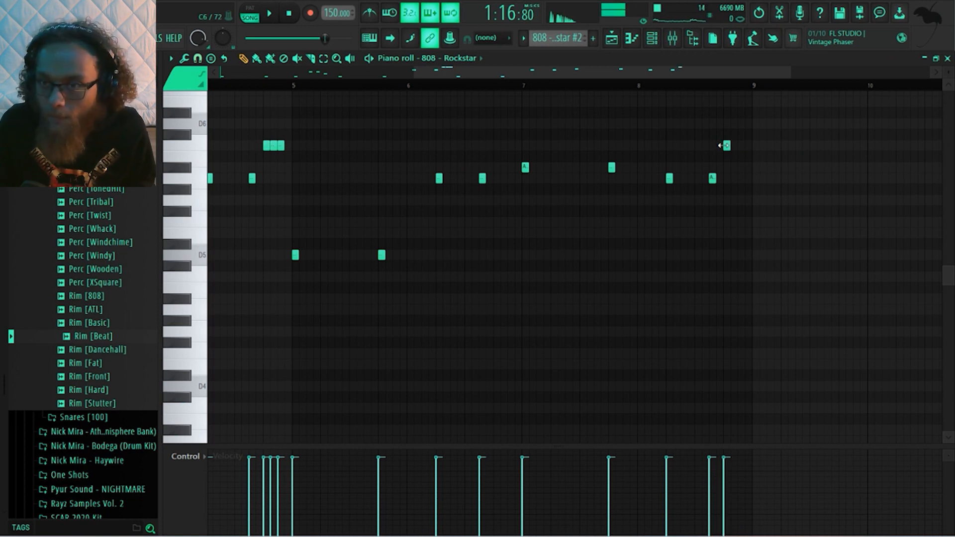
Add two more C6 notes and a D6 note around the last beat of bar 8 and return to the playlist
left_click(733, 145)
left_click(719, 124)
left_click(741, 145)
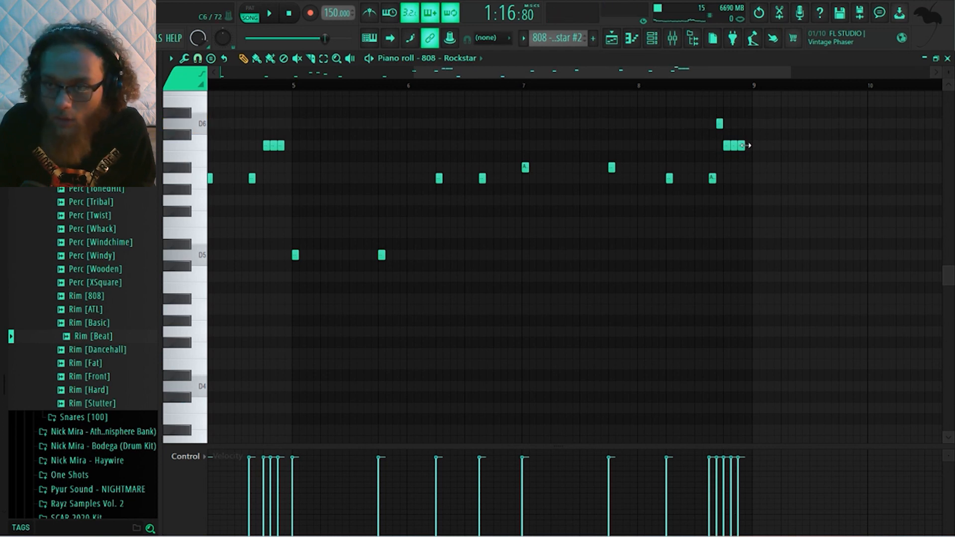
left_click(611, 38)
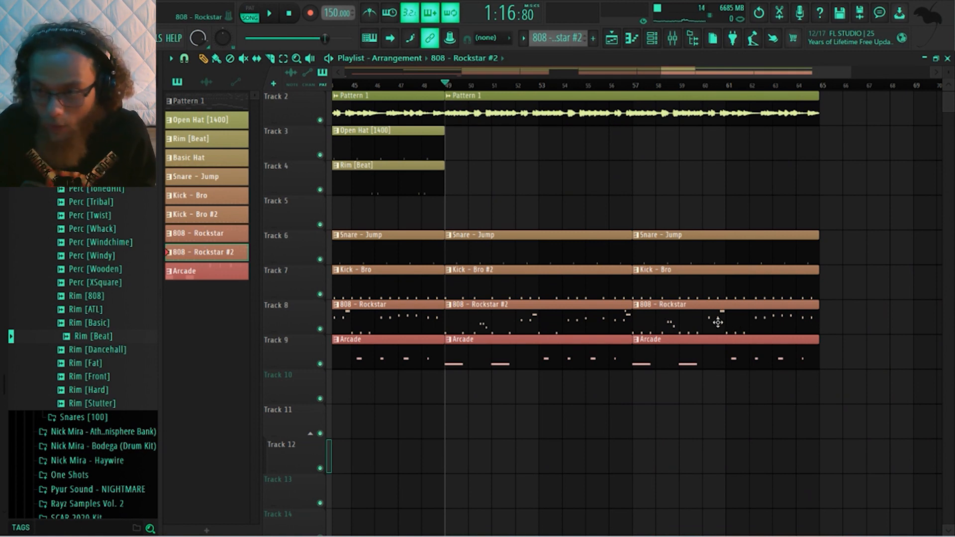
Replace the Kick - Bro and 808 - Rockstar clips at bar 57 with their #2 versions, ending them and the snare clip at bar 61
right_click(717, 287)
right_click(710, 314)
left_click_drag(650, 291, 751, 299)
left_click_drag(818, 282, 727, 294)
left_click(736, 290)
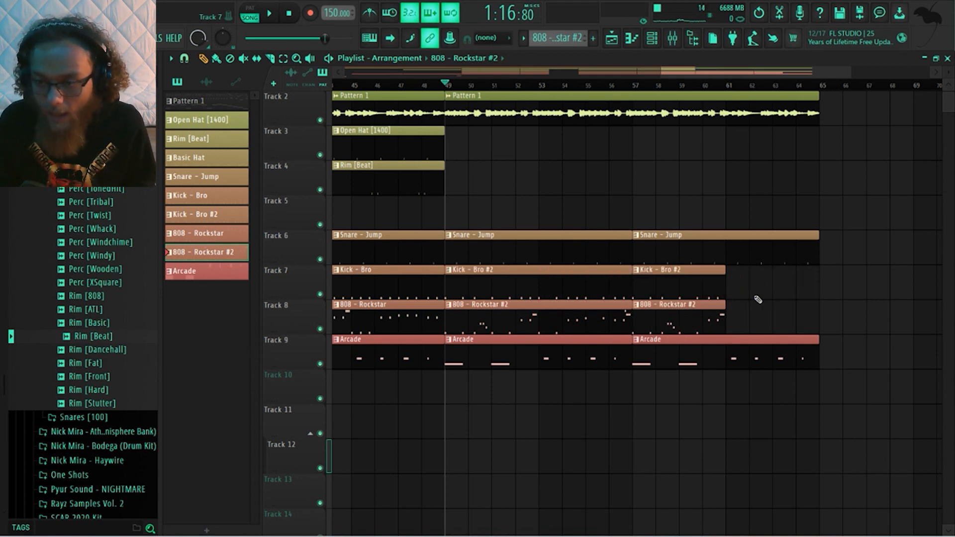
scroll(831, 323, "up", 1)
left_click_drag(816, 285, 727, 293)
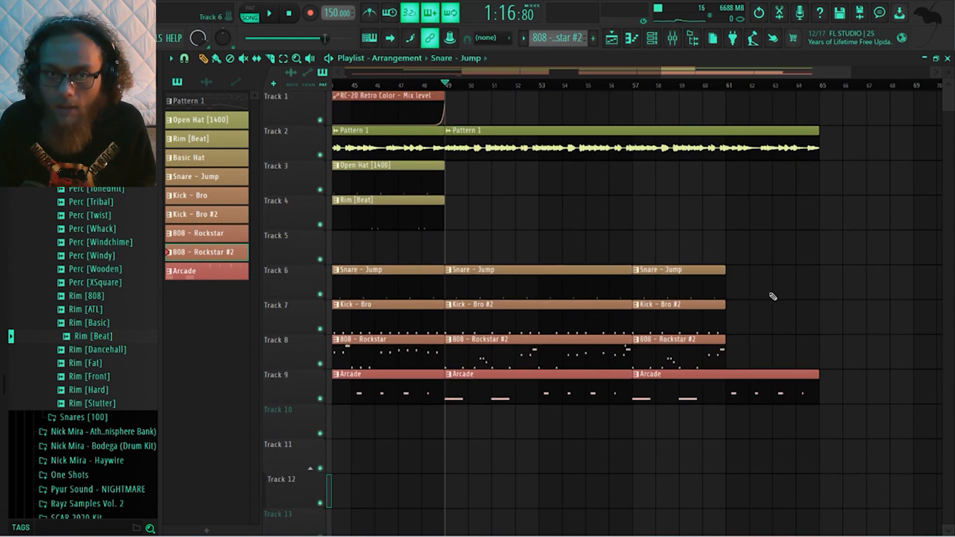
Extend the RC-20 Retro Color - Mix level automation clip to bar 65 and make its curve drop at bar 61
left_click_drag(444, 95, 818, 96)
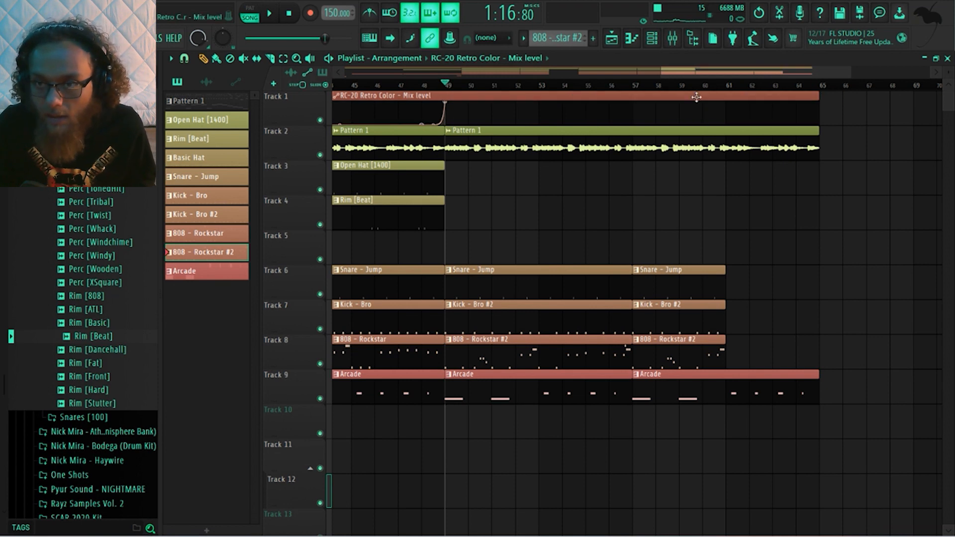
left_click_drag(704, 105, 733, 146)
right_click(729, 105)
Copy the short Track 11 audio clip before bar 17 so the copy ends at bar 65
scroll(773, 184, "down", 1)
scroll(775, 187, "down", 4)
scroll(775, 187, "down", 2)
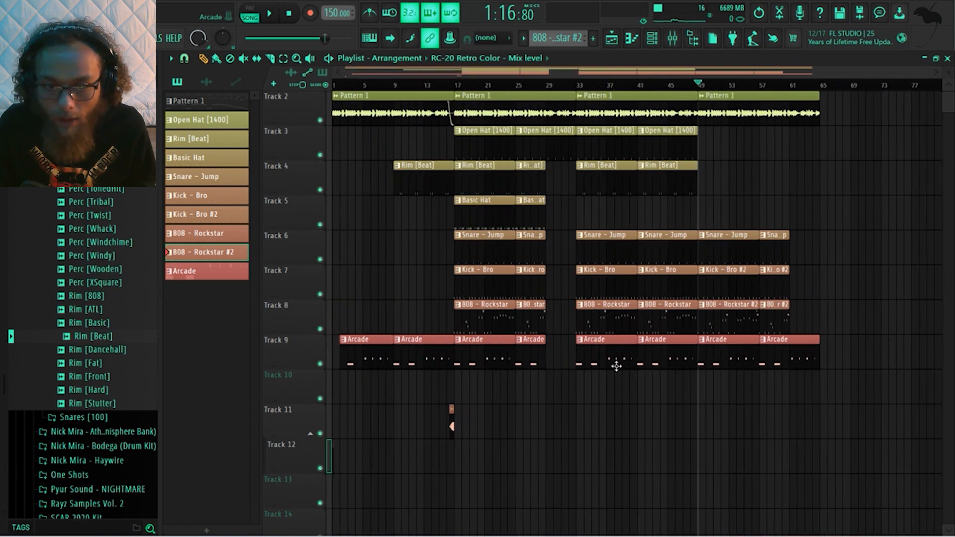
left_click_drag(464, 428, 447, 423)
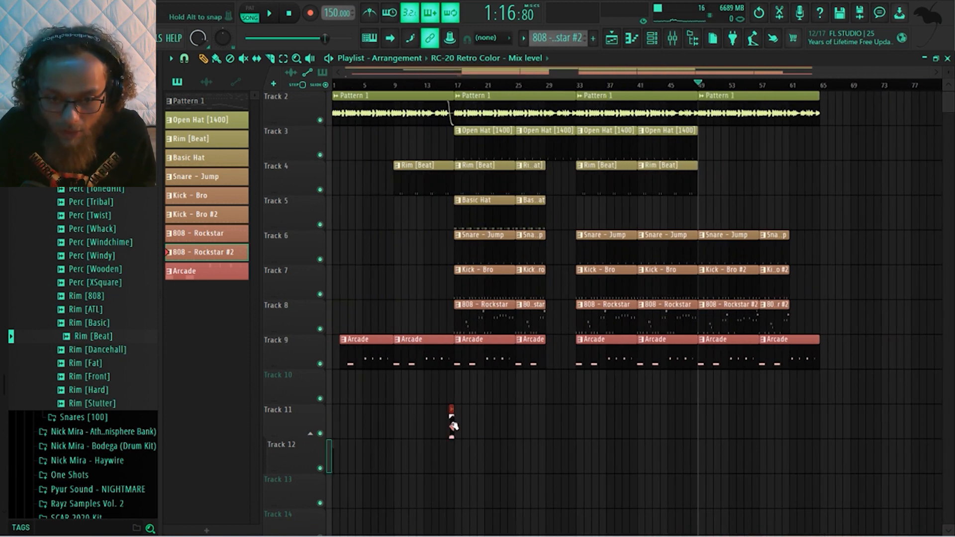
key("ctrl+b")
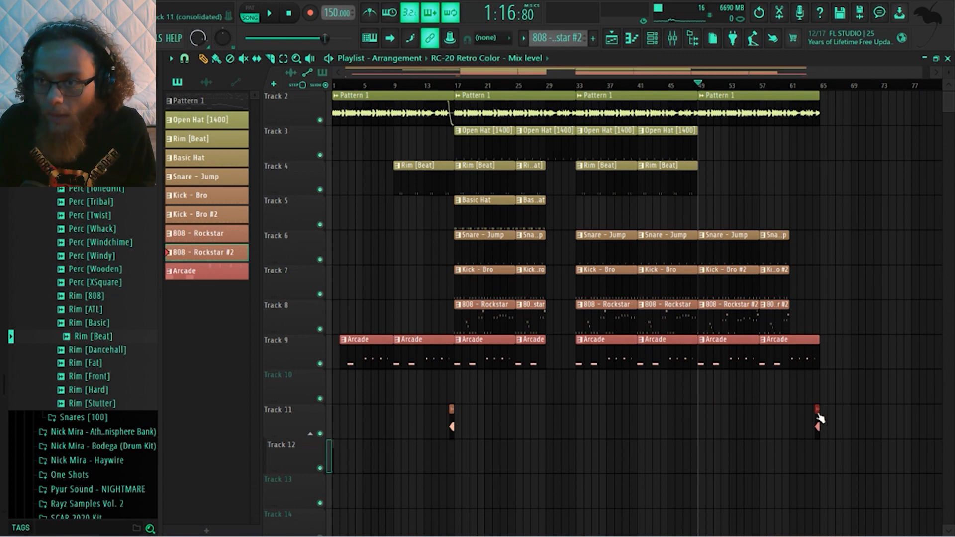
Delete the clips on Tracks 3 to 9 between bars 41 and 49, and move the following section back to bar 41
left_click(798, 86)
mouse_move(801, 87)
left_mouse_down()
mouse_move(822, 88)
mouse_move(592, 87)
mouse_move(580, 97)
mouse_move(823, 108)
mouse_move(702, 146)
mouse_move(753, 154)
mouse_move(699, 156)
mouse_move(759, 159)
mouse_move(706, 165)
mouse_move(751, 169)
mouse_move(709, 160)
left_mouse_up()
left_click_drag(646, 383, 682, 158)
key("Delete")
left_click_drag(698, 160, 856, 387)
left_click_drag(721, 245, 663, 247)
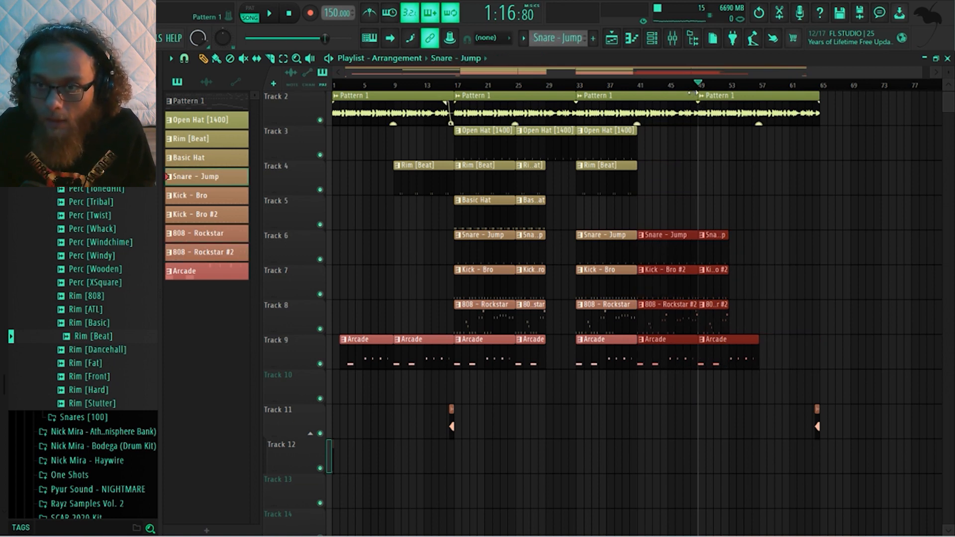
Shorten the Pattern 1 audio clip at bar 33 to end at bar 41 and move the last Pattern 1 clip up against it
left_click(693, 93)
left_click_drag(692, 93, 642, 93)
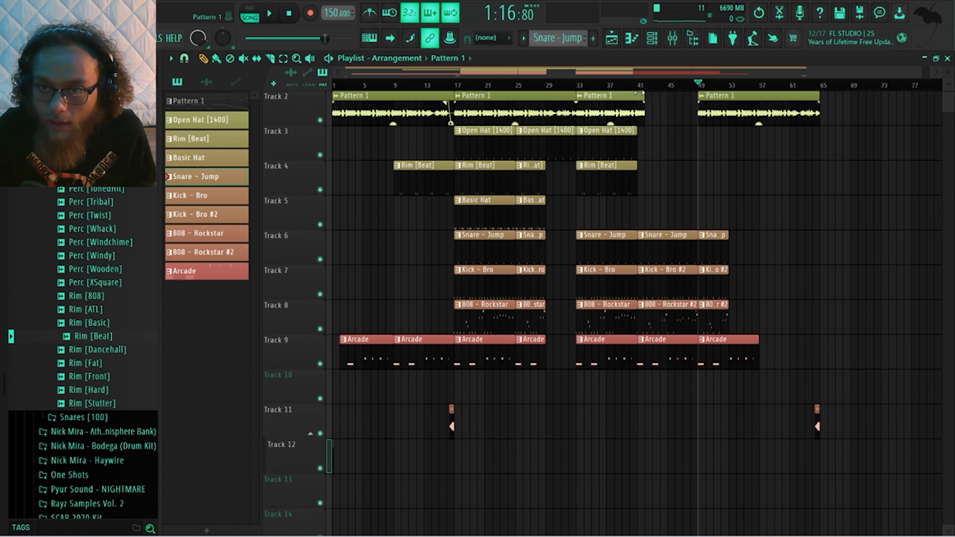
left_click_drag(739, 103, 679, 103)
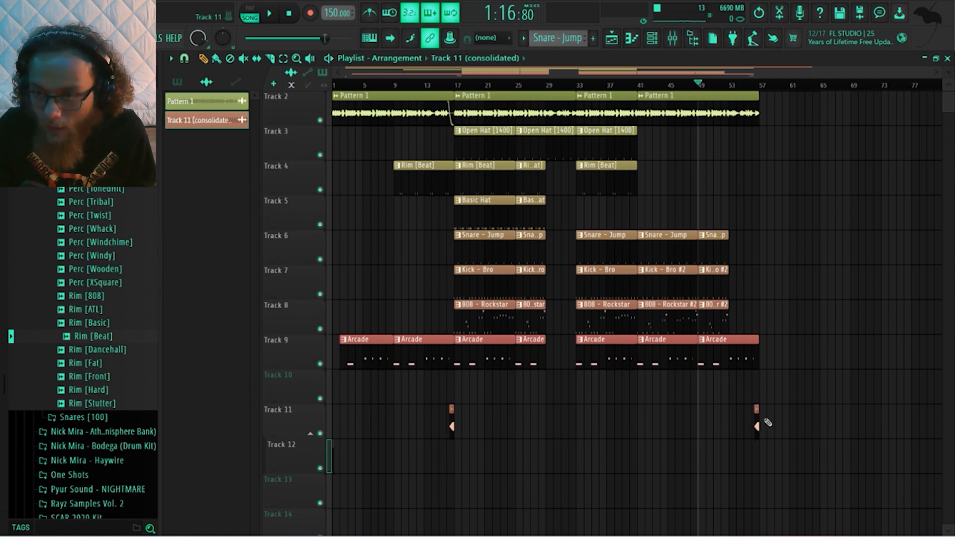
Check the song times at bars 33, 57 and 17, and return the playhead to the start
left_click_drag(699, 84, 577, 96)
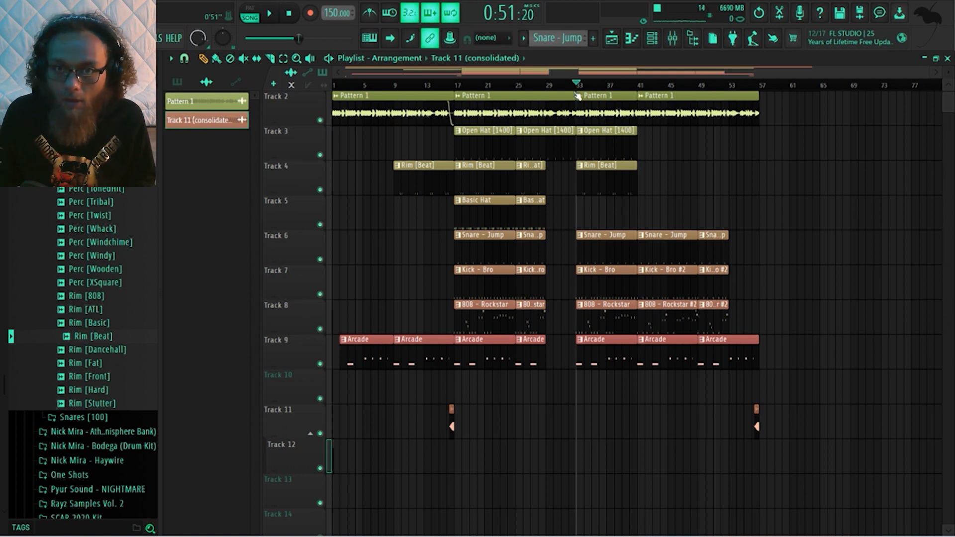
left_click_drag(577, 95, 761, 103)
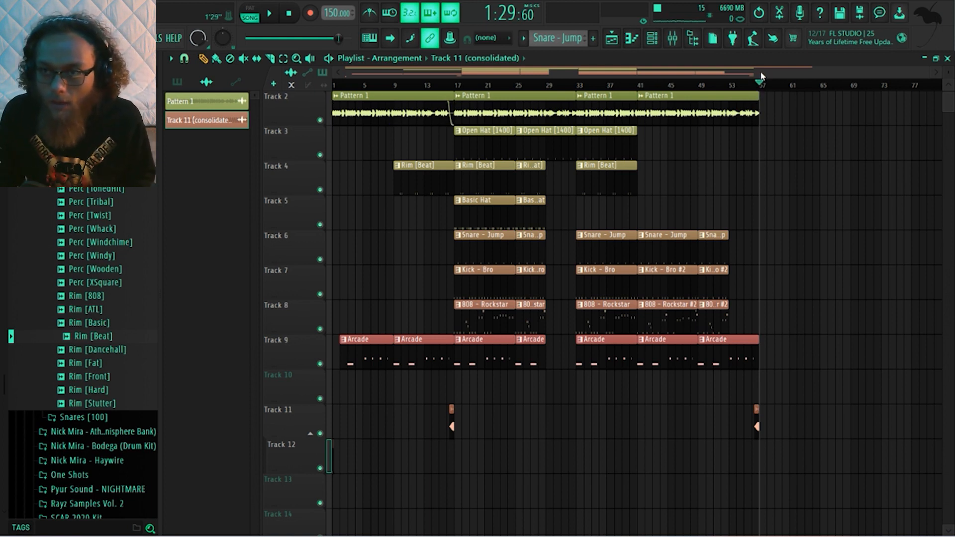
left_click(457, 86)
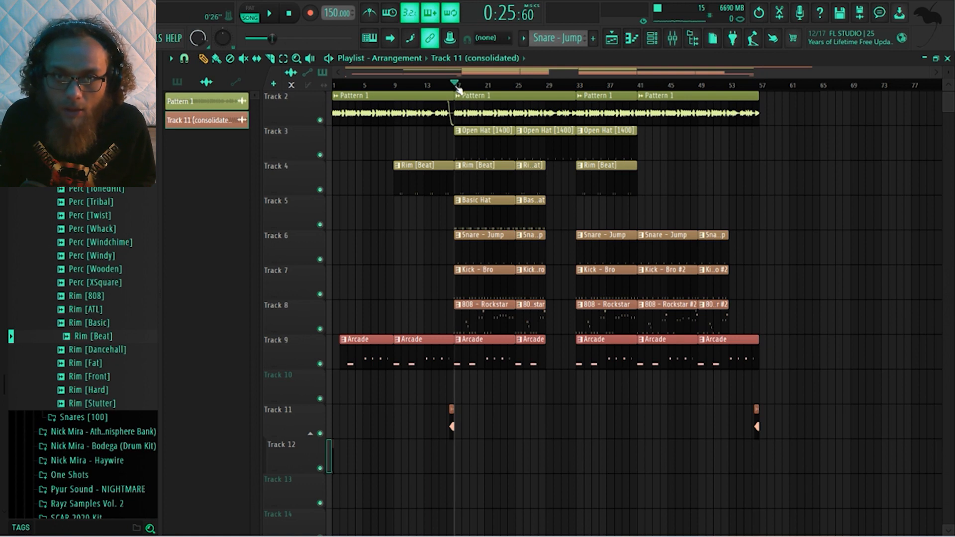
left_click_drag(457, 88, 222, 96)
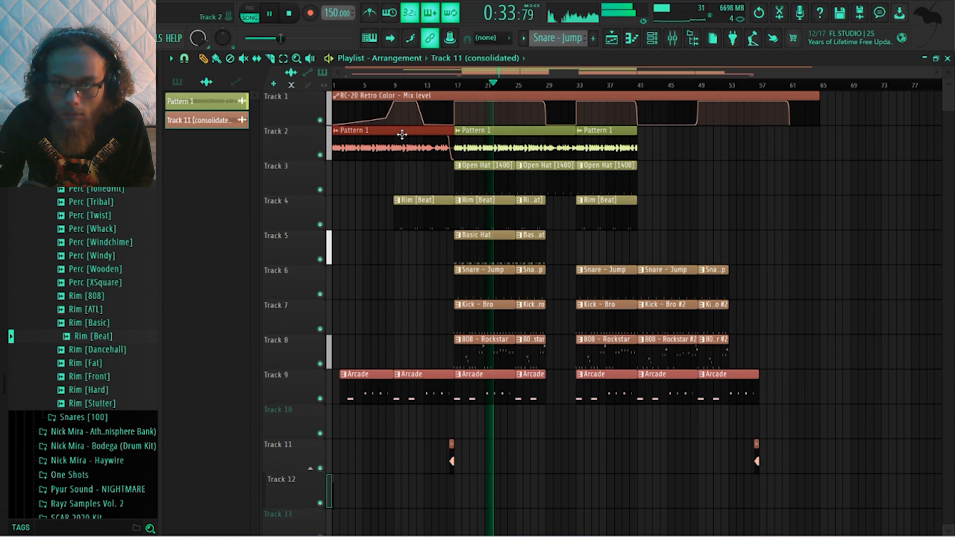
Duplicate the clips on Tracks 2 to 9 between bars 17 and 57 to bar 57, and stop playback
left_click_drag(401, 139, 695, 159)
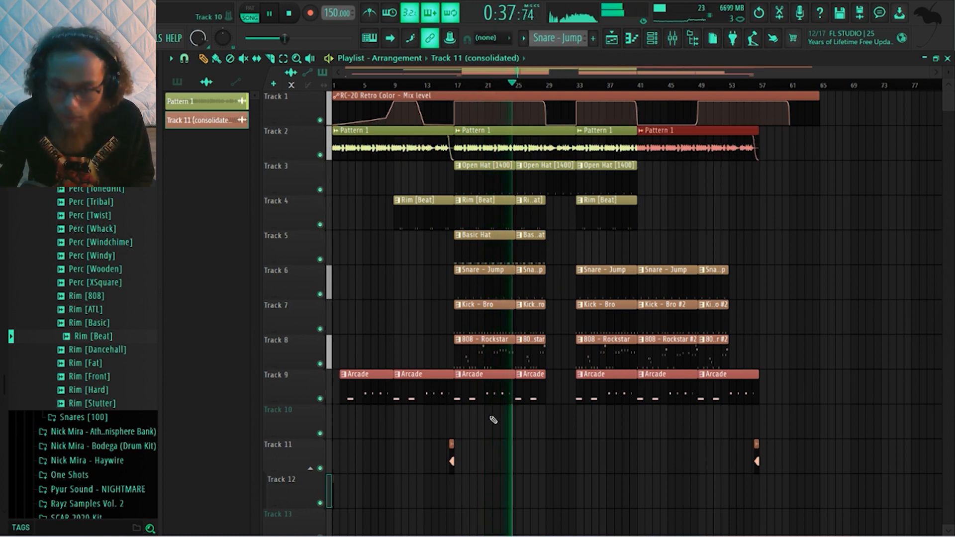
left_click_drag(471, 428, 752, 158)
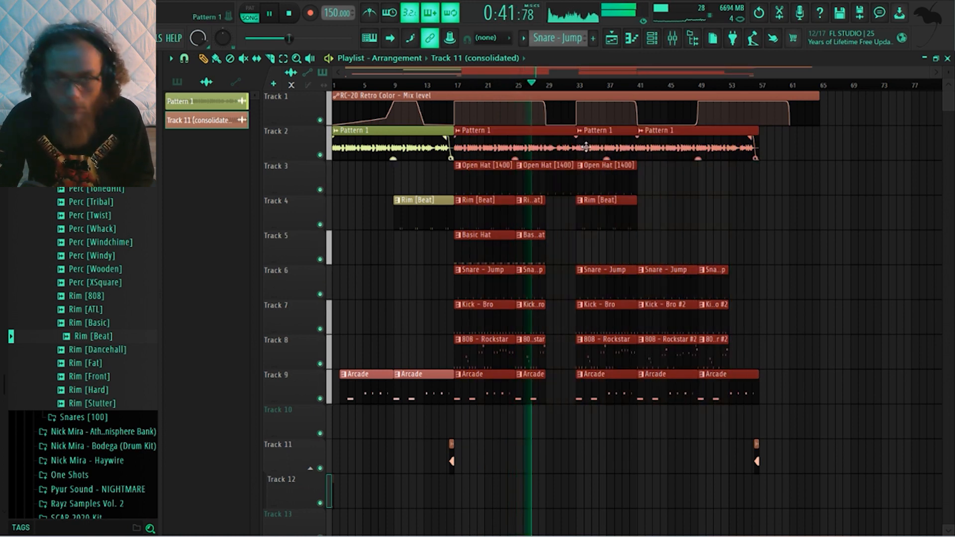
left_click_drag(477, 144, 784, 181)
scroll(729, 196, "down", 2)
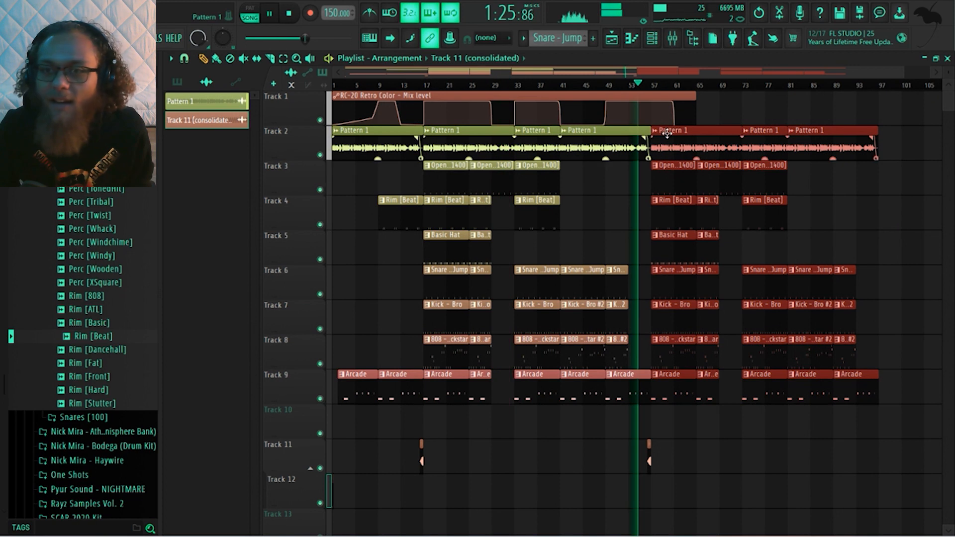
key("space")
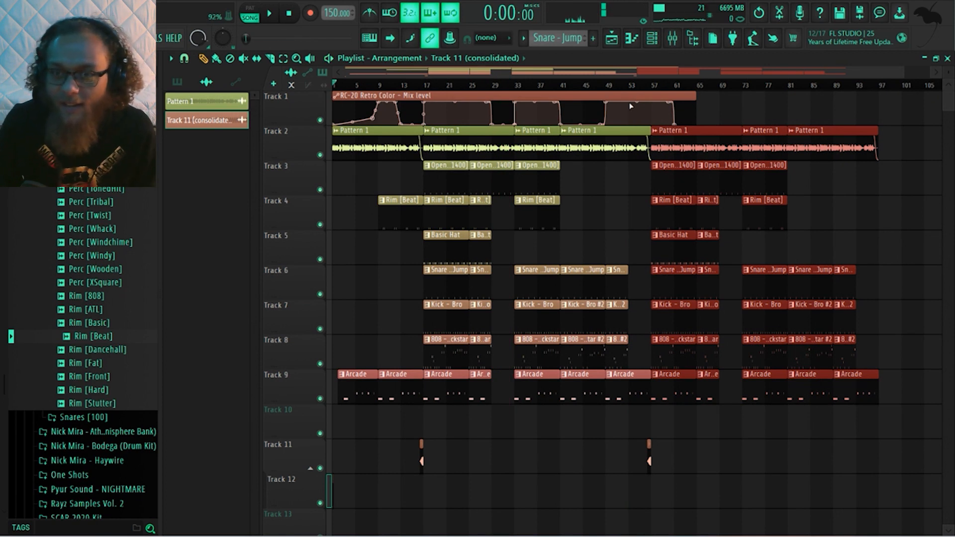
Reshape the RC-20 Mix level automation so it drops at bar 53 and curves back up into bar 57
scroll(625, 106, "up", 5)
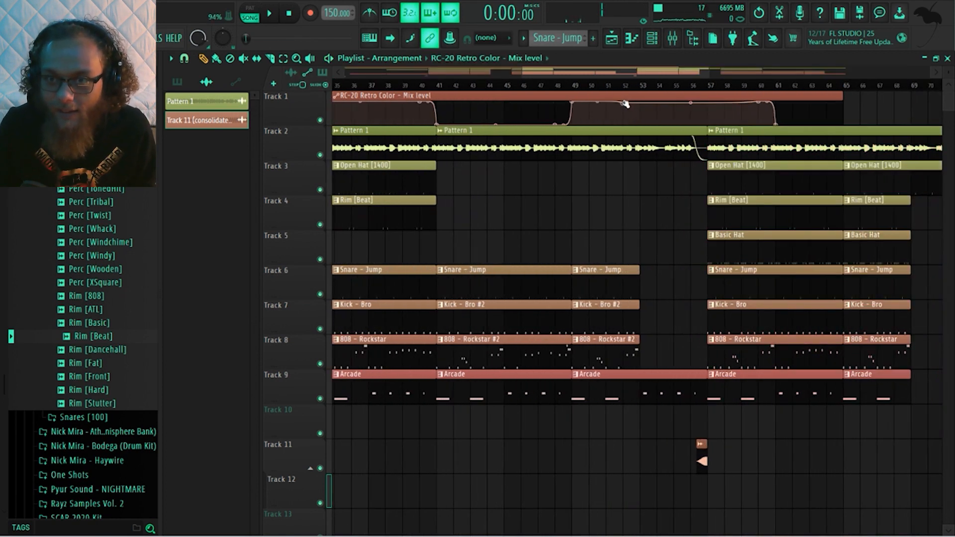
right_click(640, 104)
left_click_drag(642, 105, 646, 132)
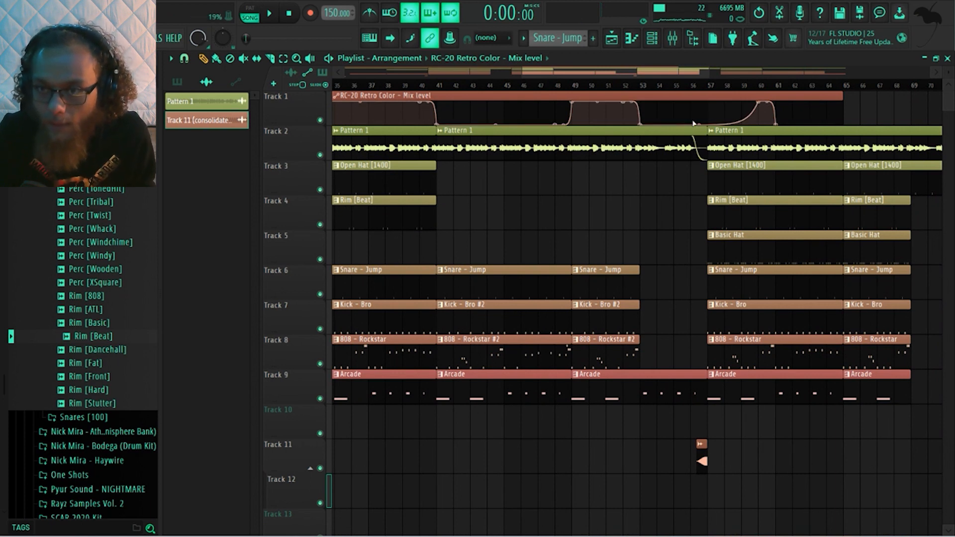
scroll(694, 125, "down", 4)
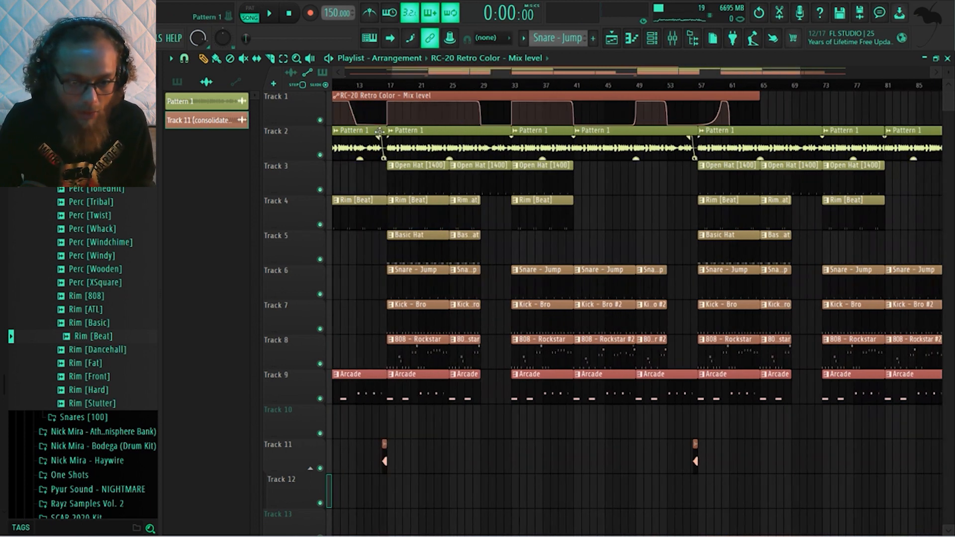
scroll(768, 206, "up", 2)
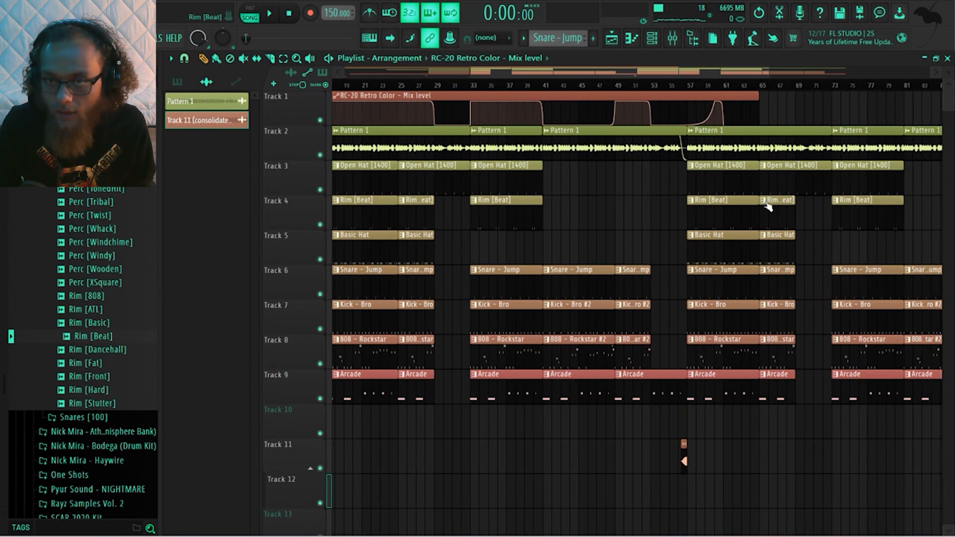
left_click_drag(659, 122, 659, 105)
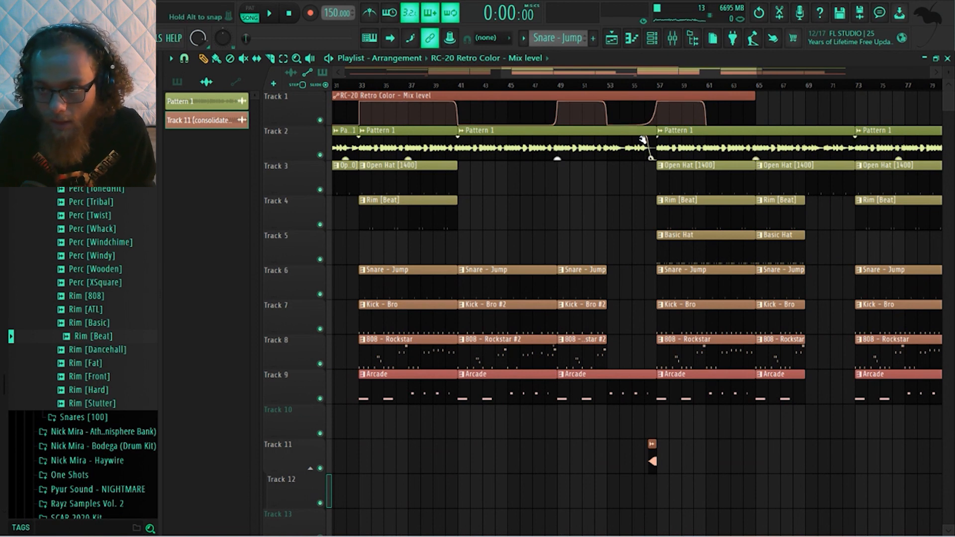
Extend the RC-20 Mix level automation to bar 105, and repeat the full-drum section with its lead-in audio clip at bar 97
scroll(632, 186, "down", 3)
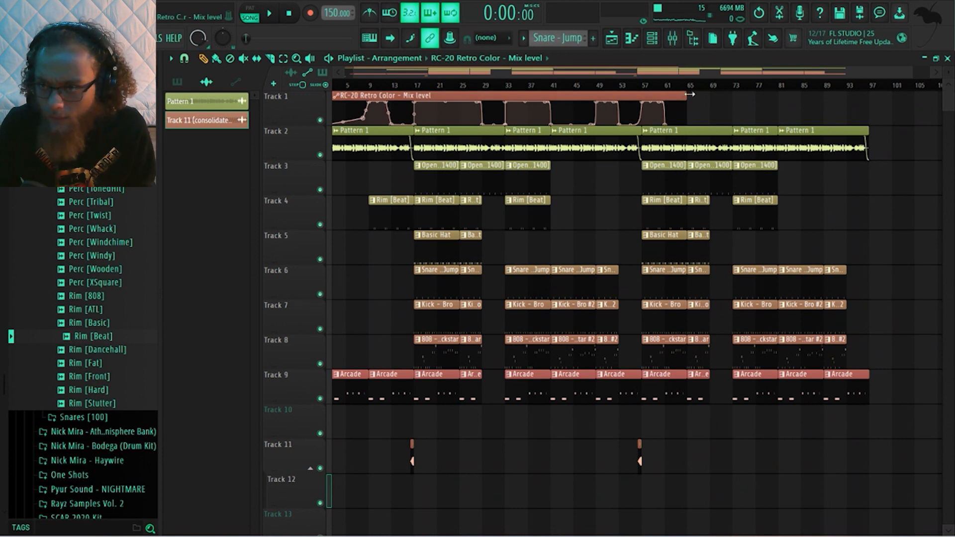
left_click_drag(692, 99, 814, 99)
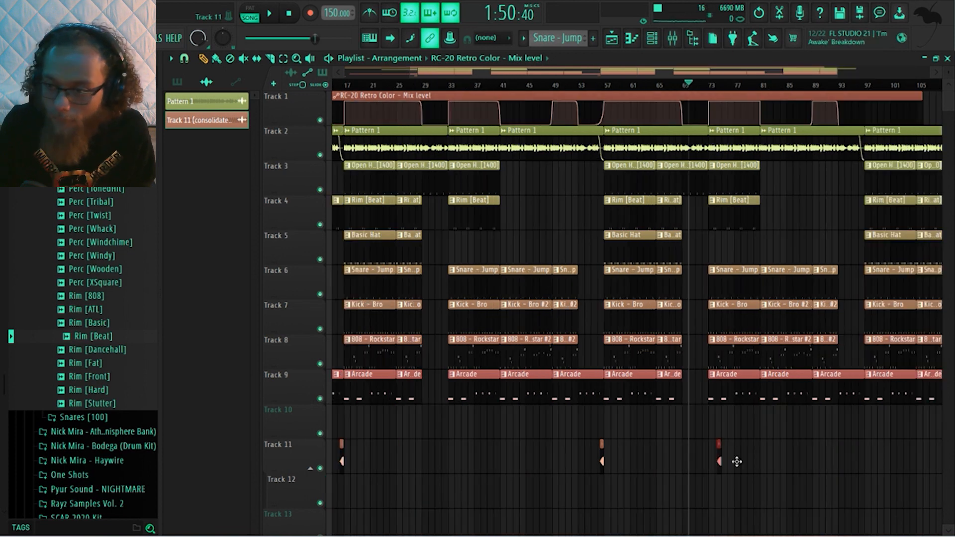
left_click_drag(735, 458, 860, 465)
scroll(859, 470, "down", 1)
scroll(860, 470, "down", 2)
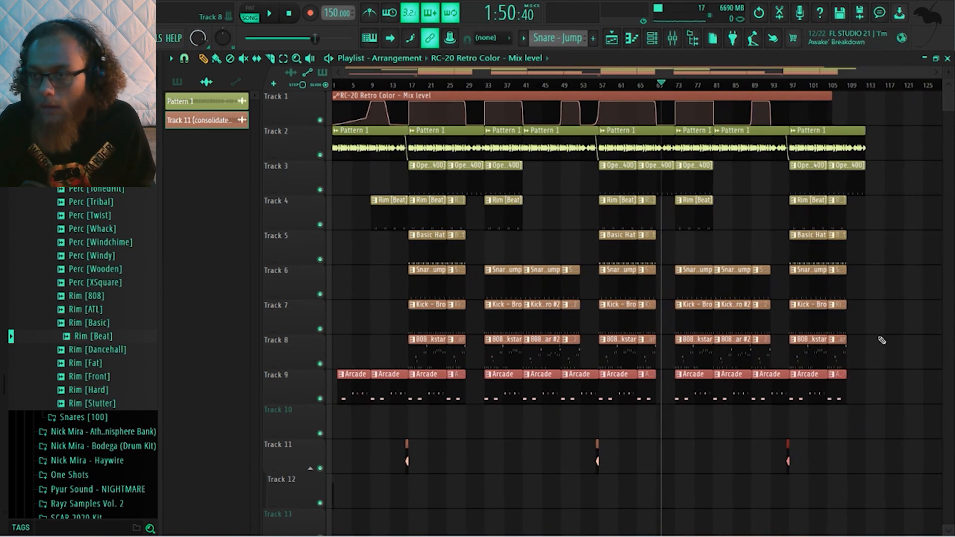
left_click(818, 85)
left_click_drag(818, 86, 863, 87)
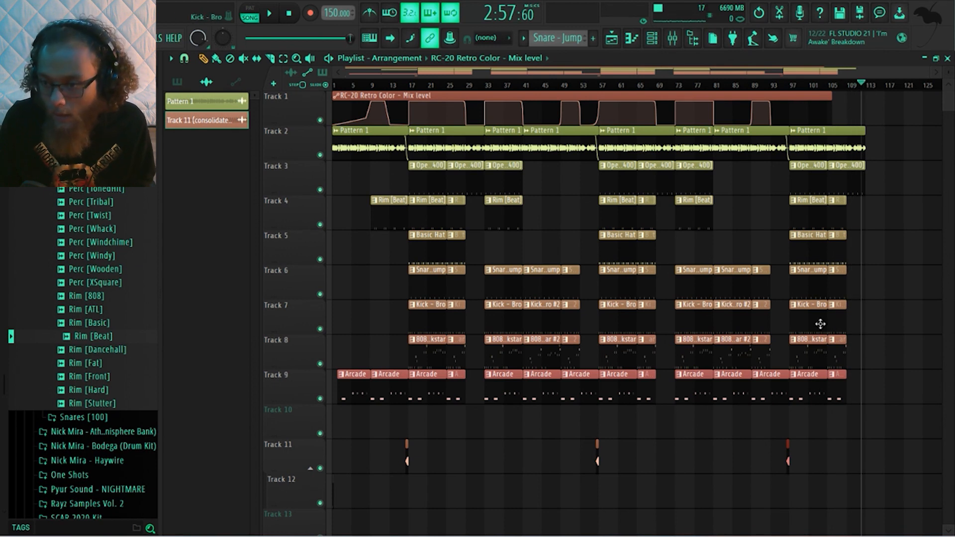
Extend the last Arcade clip past bar 113 and make it a unique pattern
left_click_drag(843, 383, 875, 381)
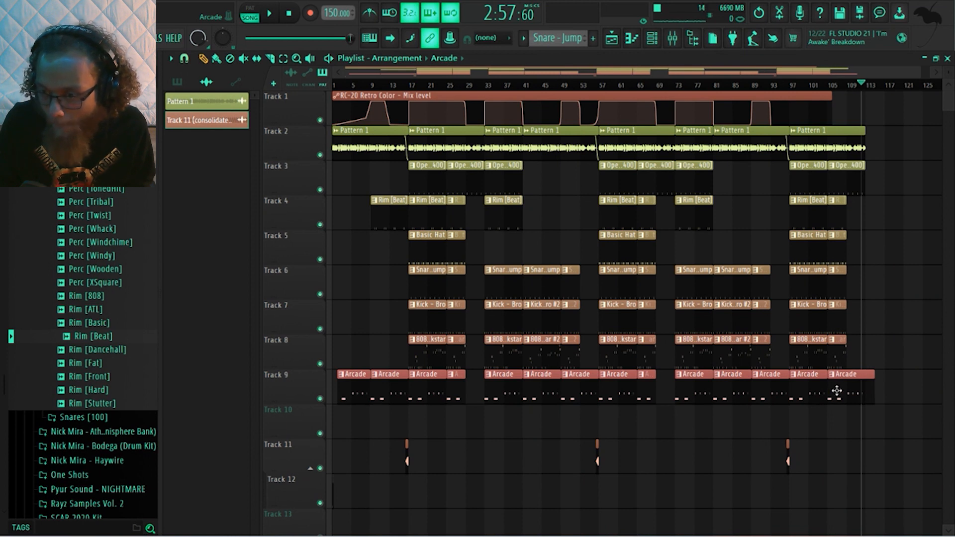
left_click(836, 380)
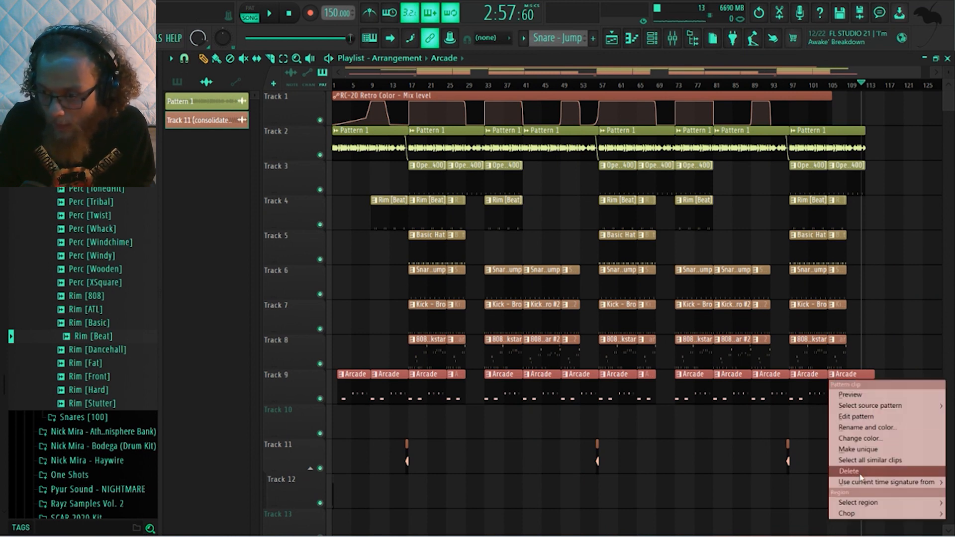
left_click(853, 449)
Add a long note at the start of bar 9 in the Arcade #2 pattern and return to the playlist
double_click(842, 388)
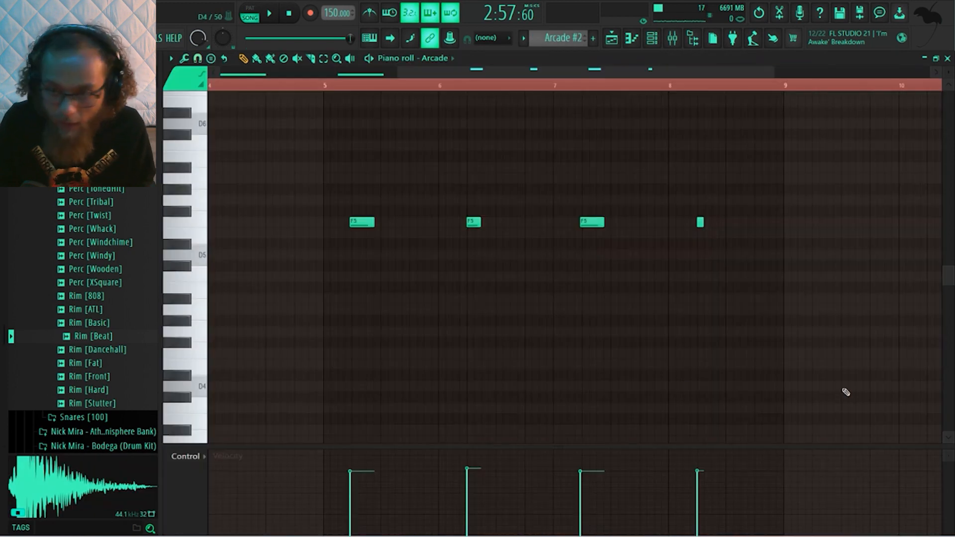
left_click_drag(234, 255, 721, 284)
left_click(613, 38)
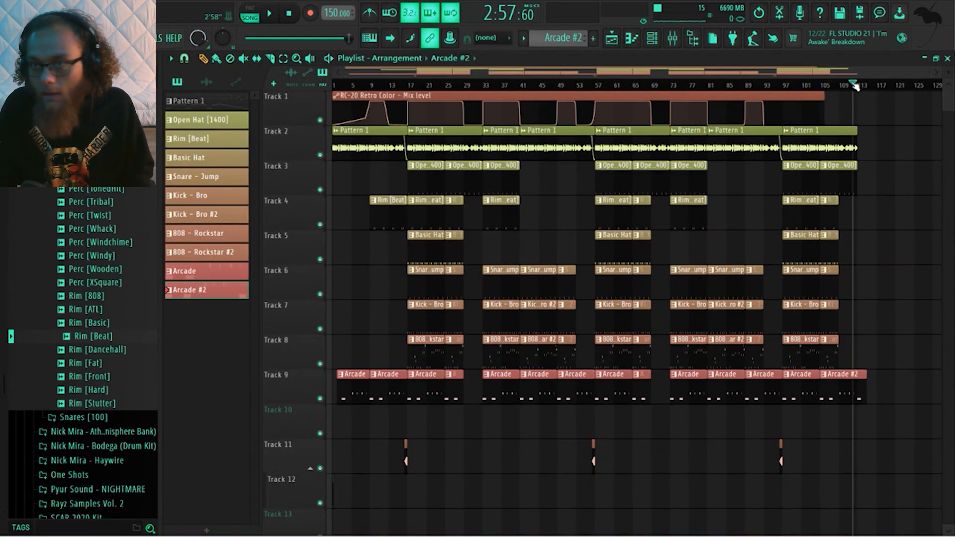
Return the playhead to the song's start and play the arrangement
left_click_drag(855, 86, 169, 109)
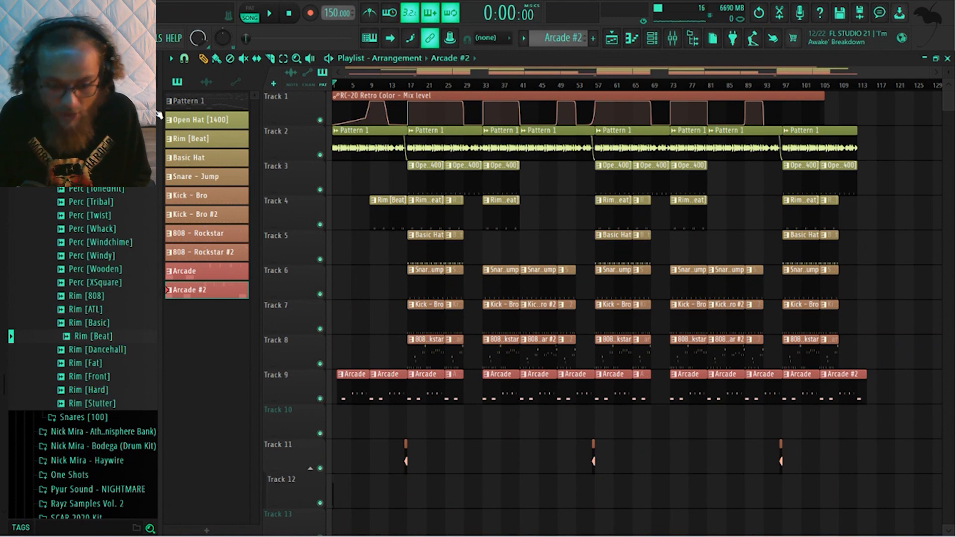
mouse_move(504, 536)
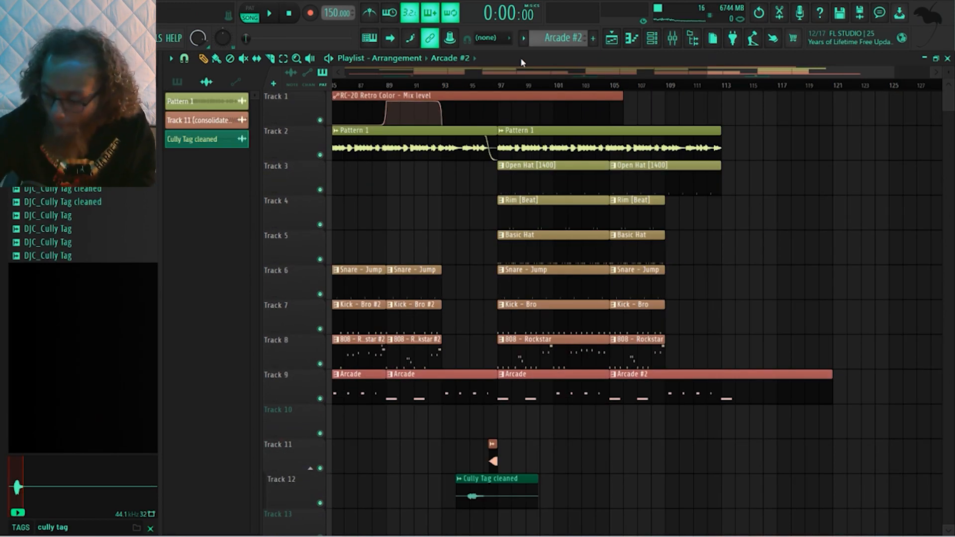
key("space")
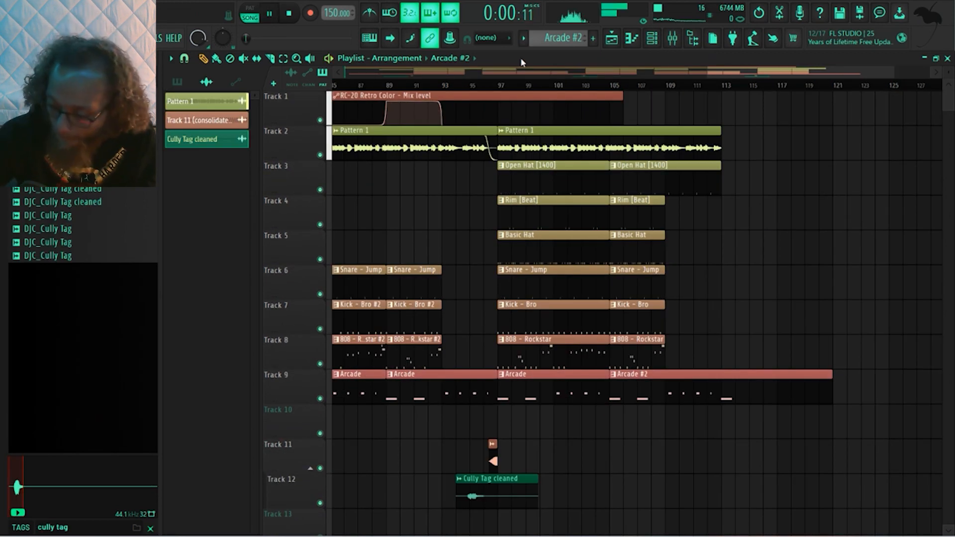